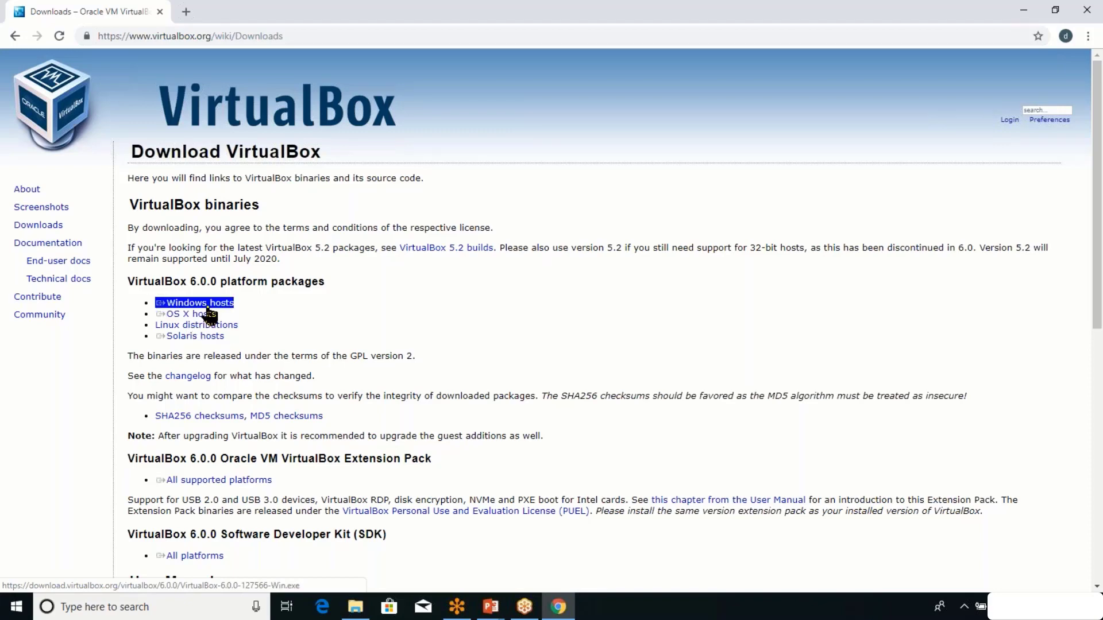
# Download the VirtualBox 6.0.0 installer for Windows hosts from the VirtualBox Downloads page.
pyautogui.click(226, 304)
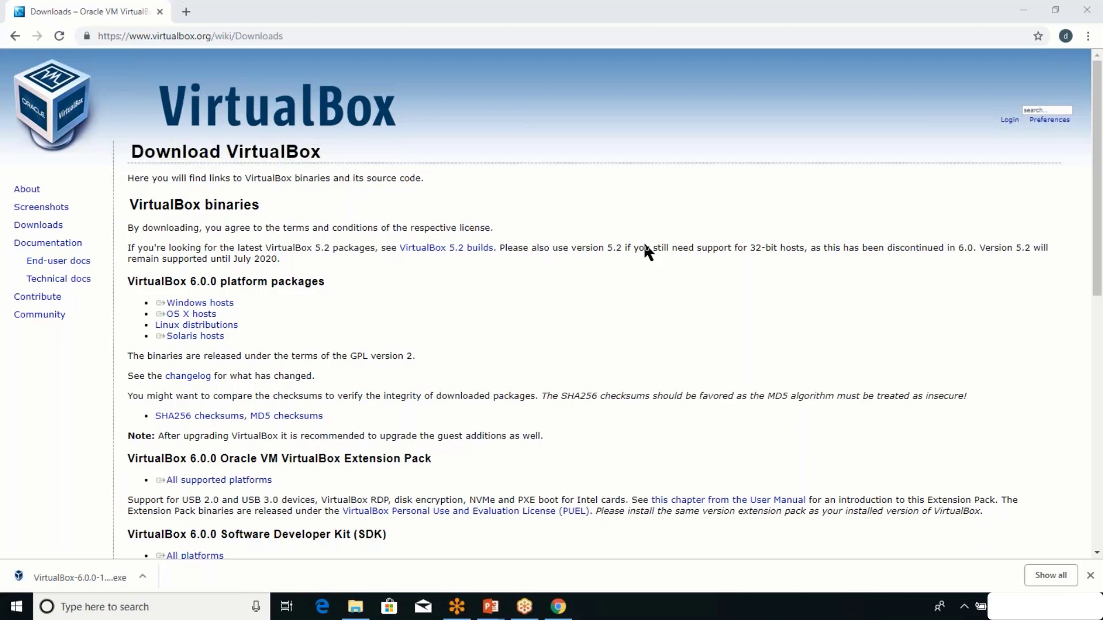
pyautogui.rightClick(999, 607)
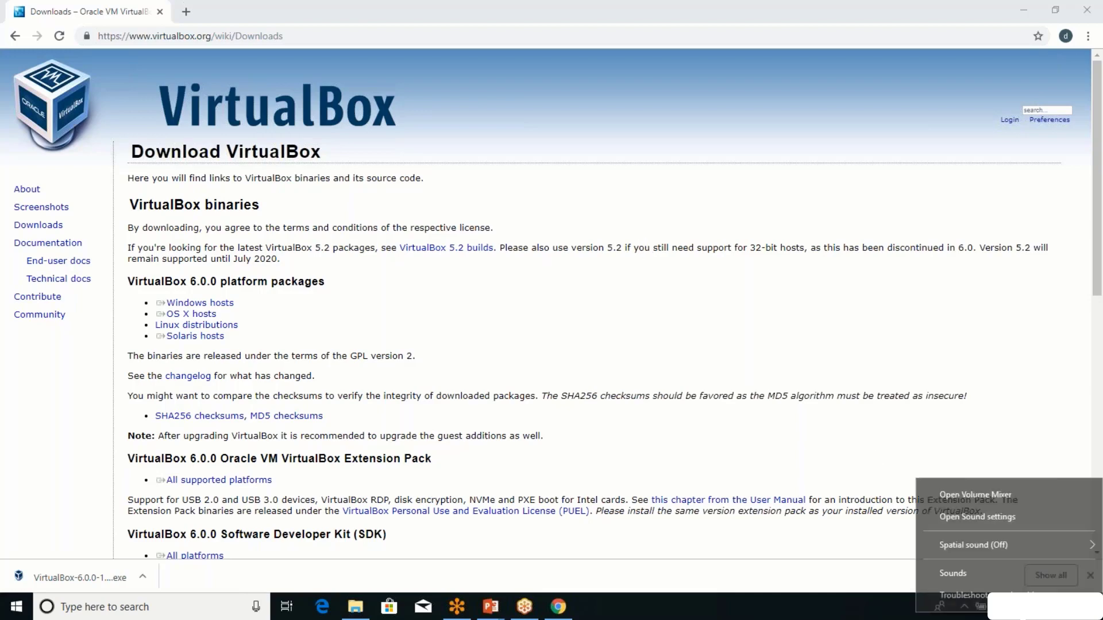
pyautogui.click(1019, 569)
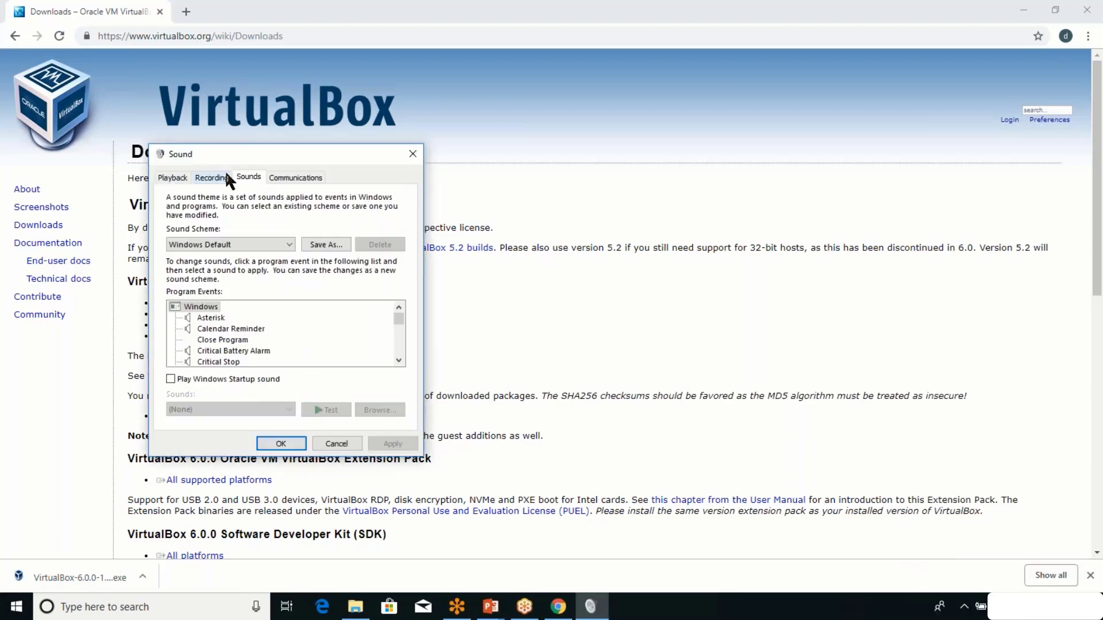
pyautogui.click(220, 177)
pyautogui.doubleClick(235, 219)
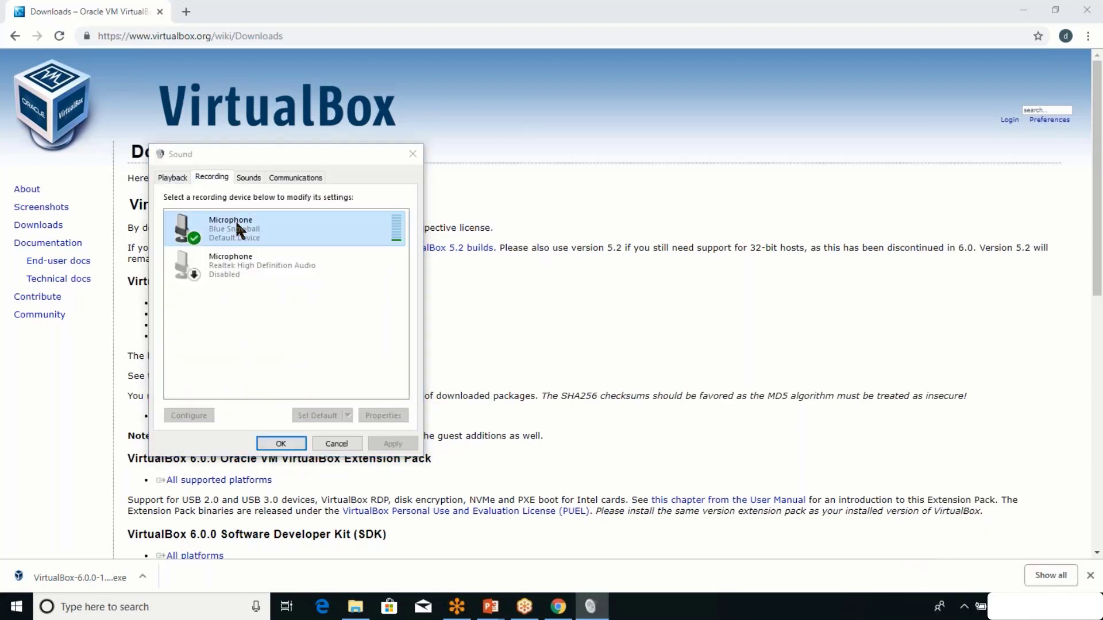
pyautogui.click(362, 494)
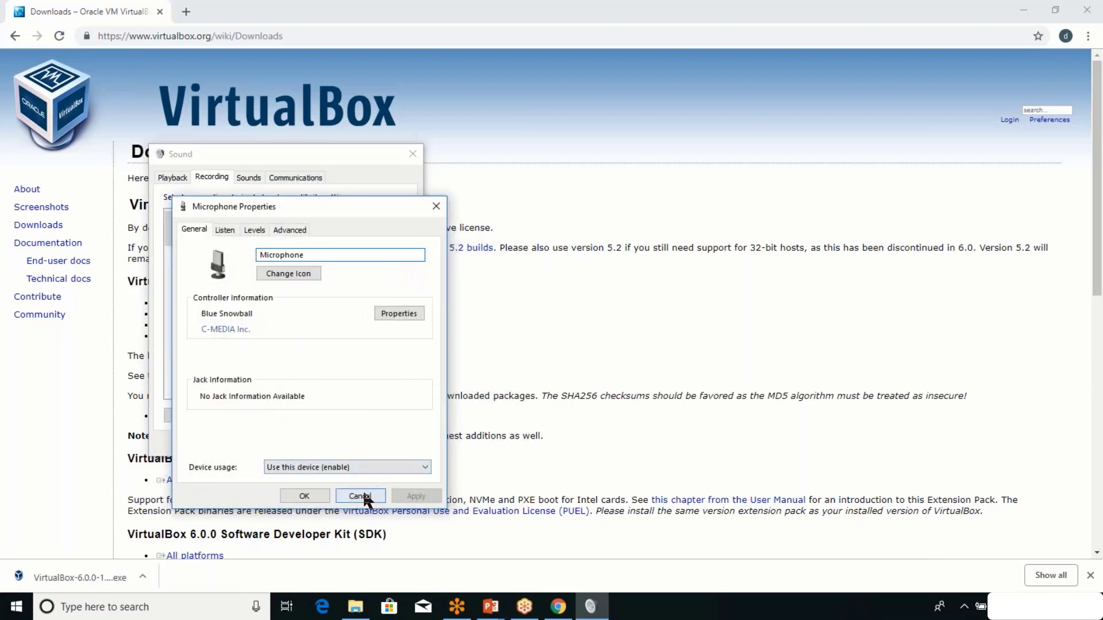
pyautogui.click(336, 444)
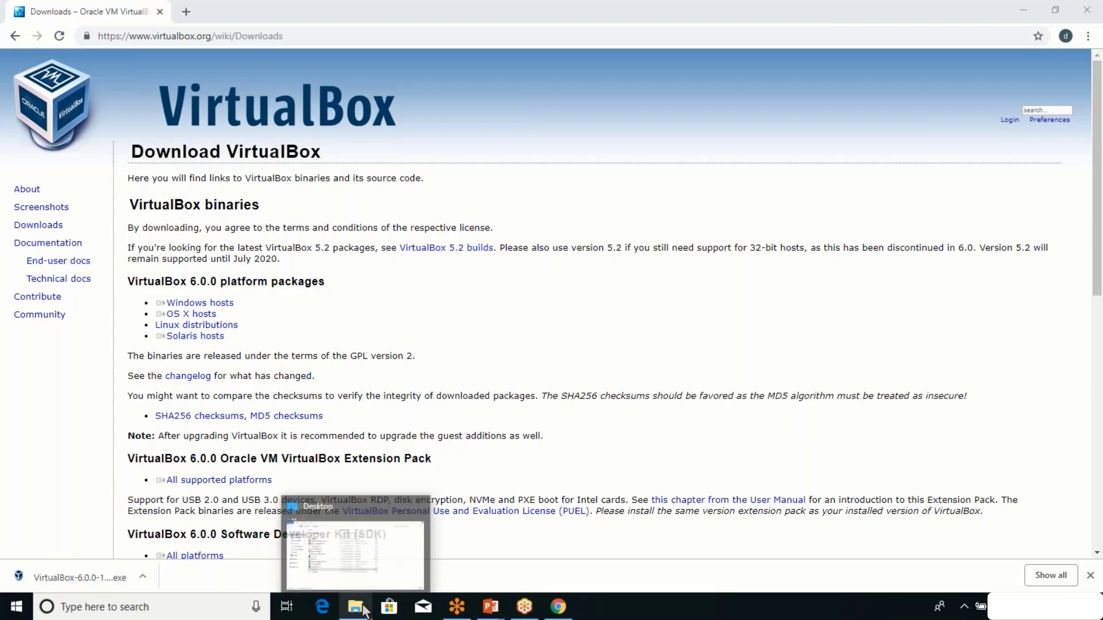
# Launch the downloaded VirtualBox 6.0.0 installer from Chrome, then cancel its setup.
pyautogui.click(170, 557)
pyautogui.click(74, 571)
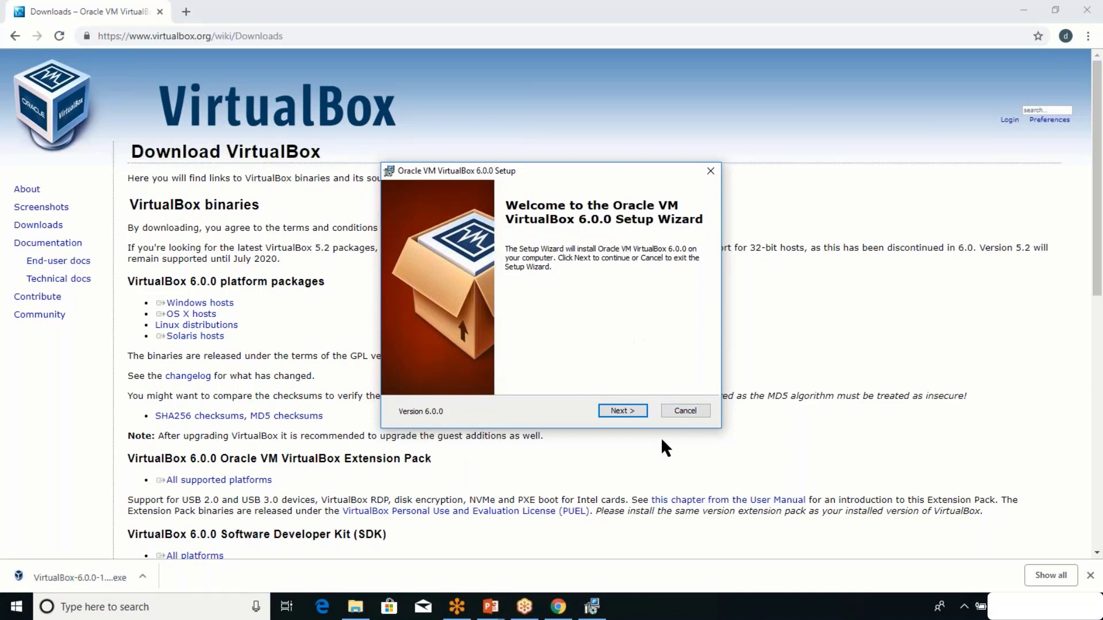
pyautogui.click(693, 411)
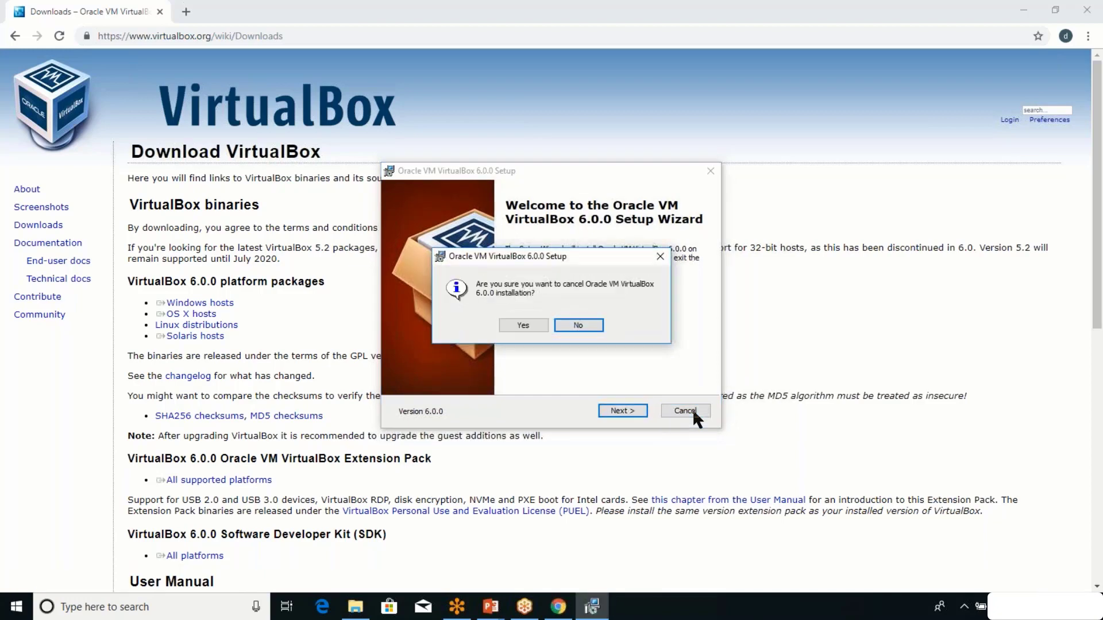
# Launch the installed Oracle VM VirtualBox and check its version, 5.2.22, under Help > About.
pyautogui.write('v')
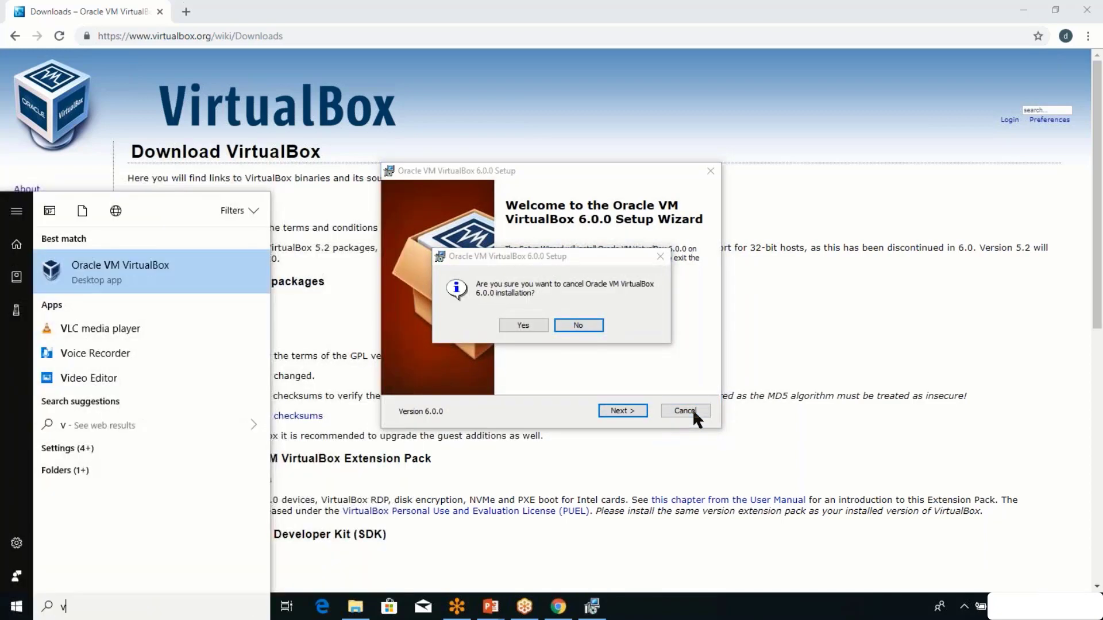
pyautogui.press('Return')
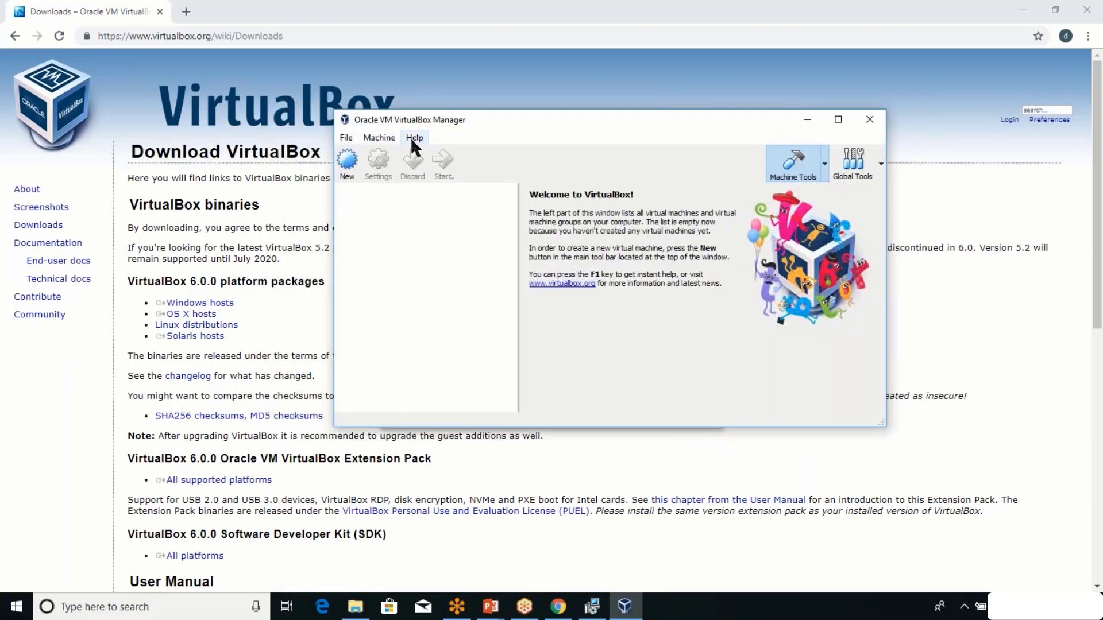
pyautogui.click(411, 139)
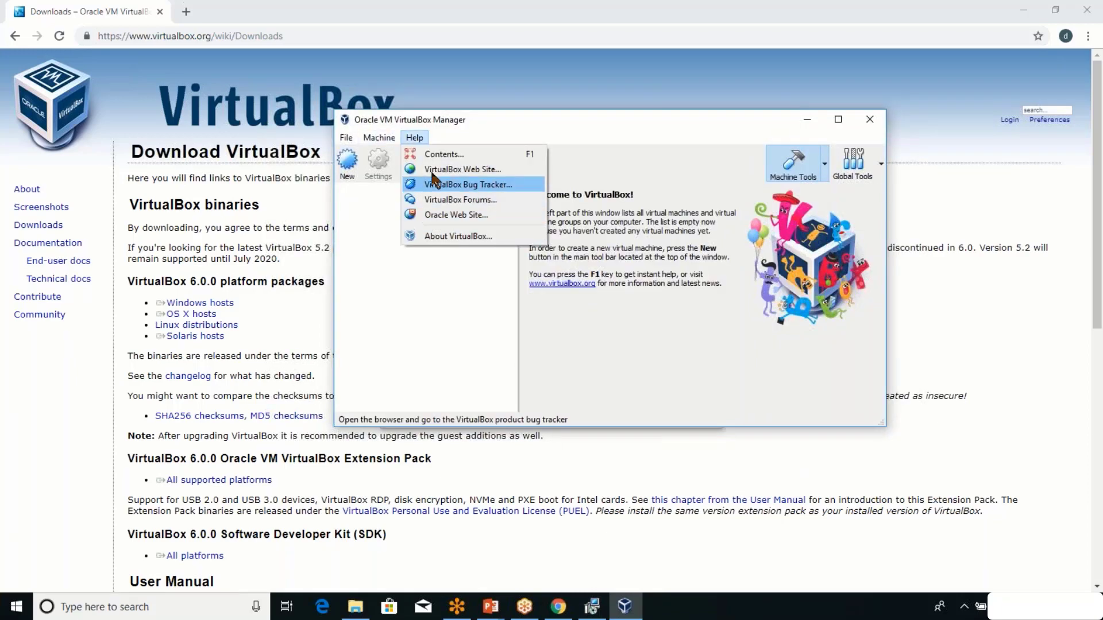
pyautogui.click(439, 241)
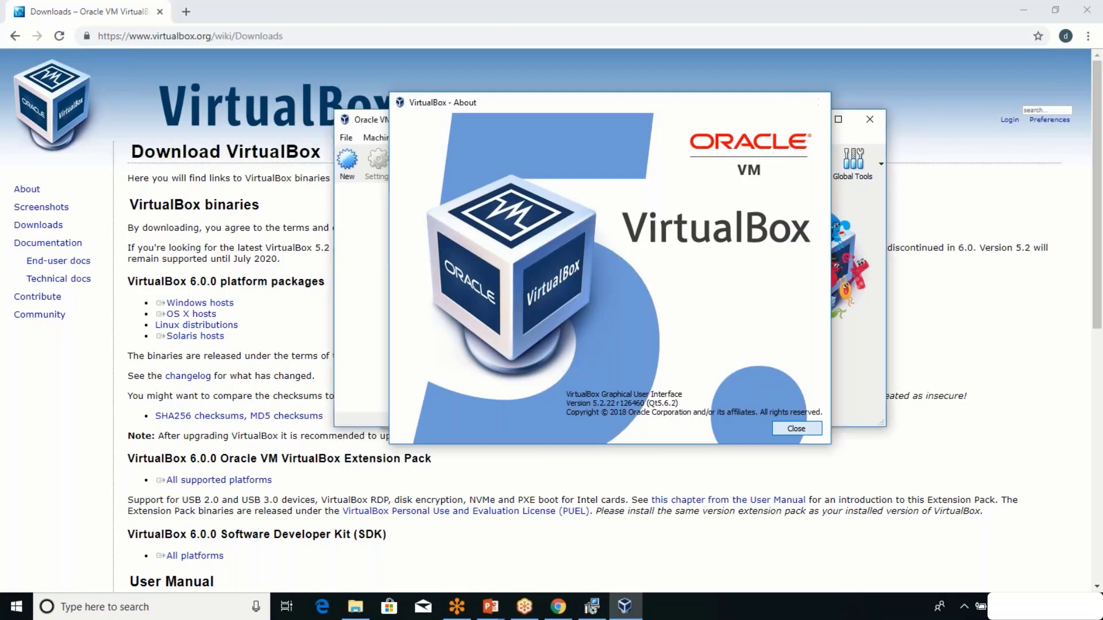
pyautogui.click(796, 429)
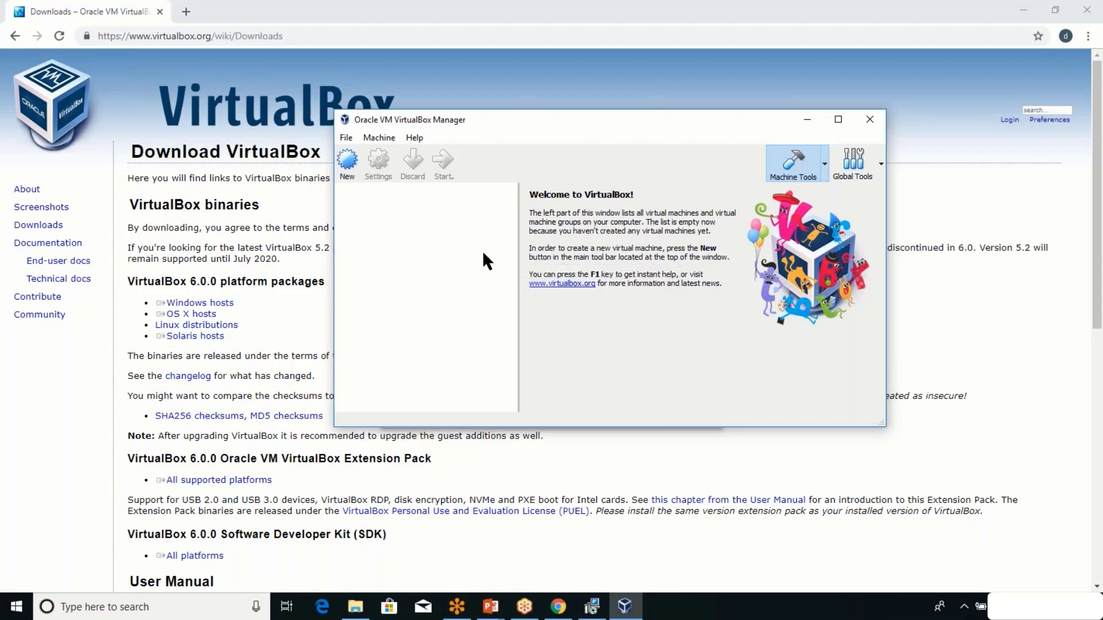
# Open a new Chrome tab, then confirm cancelling the 6.0.0 setup and finish the wizard.
pyautogui.click(840, 15)
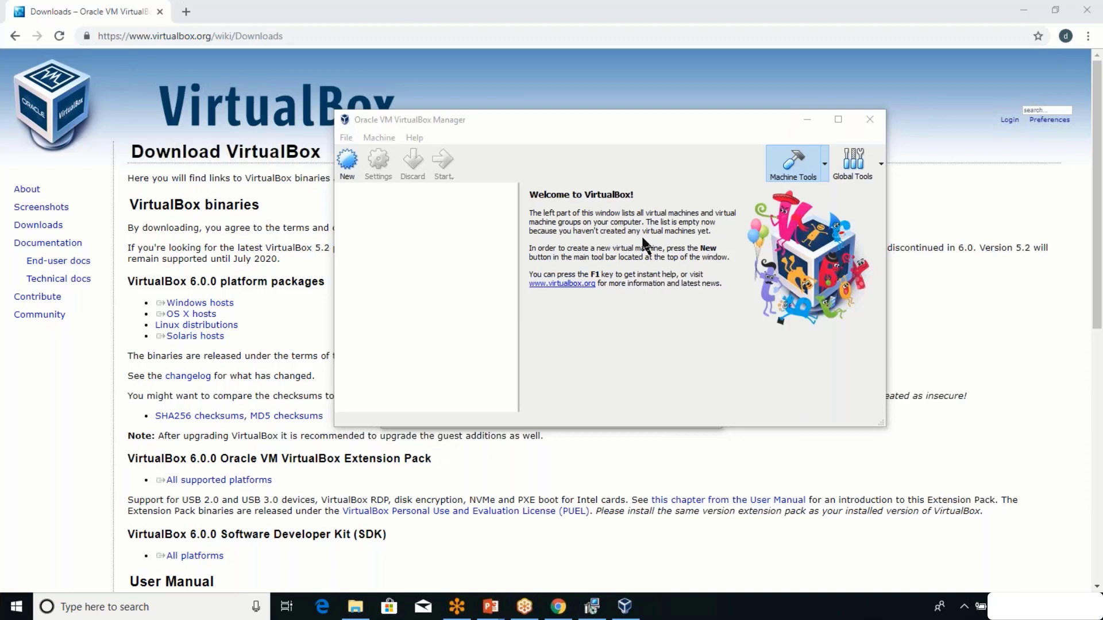
pyautogui.click(185, 11)
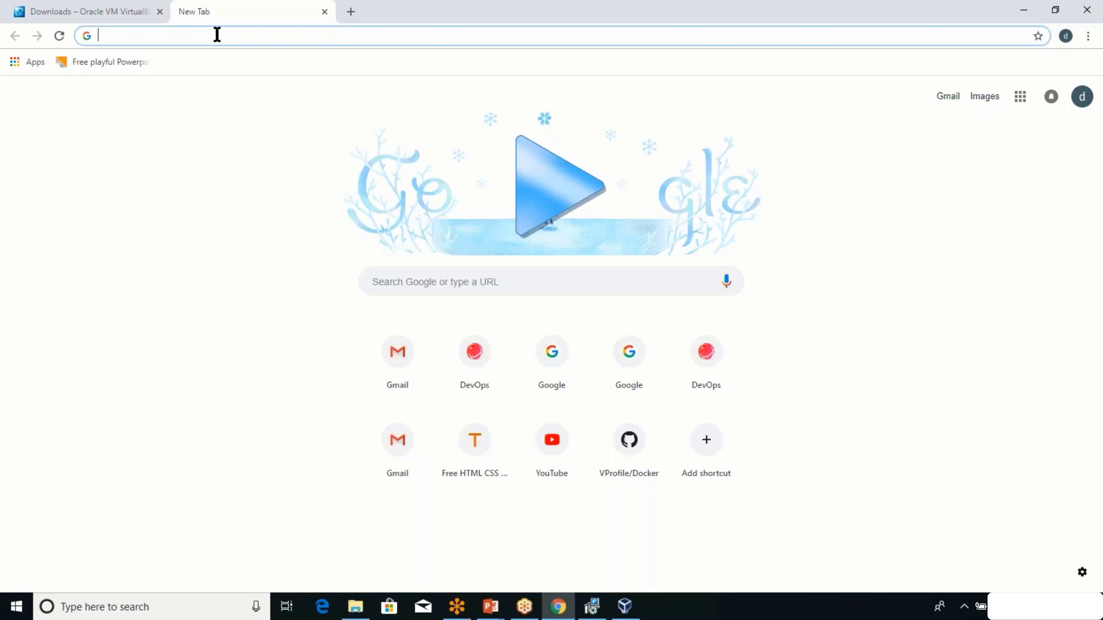
pyautogui.click(592, 606)
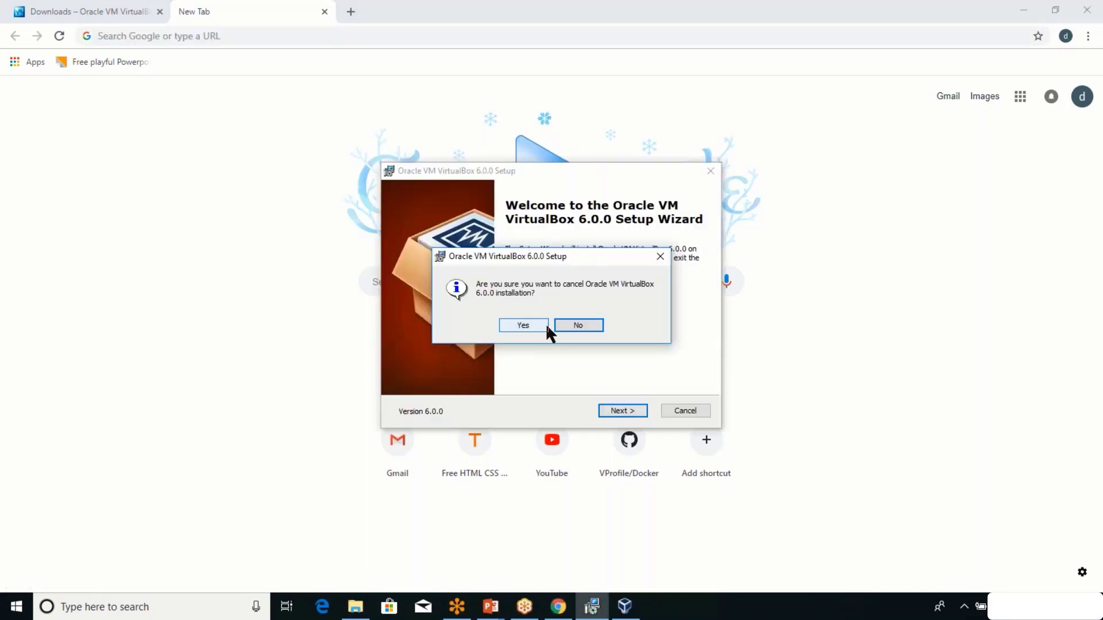
pyautogui.click(525, 325)
pyautogui.click(622, 411)
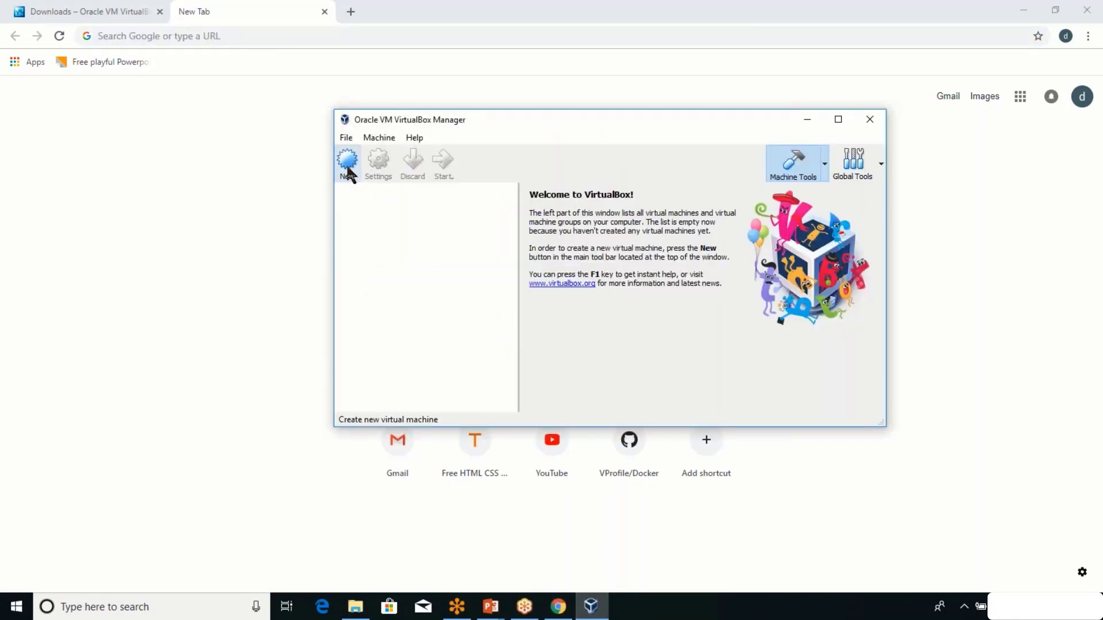
# Start a new VM named devopscentos with type Linux and version Red Hat (64-bit).
pyautogui.click(348, 172)
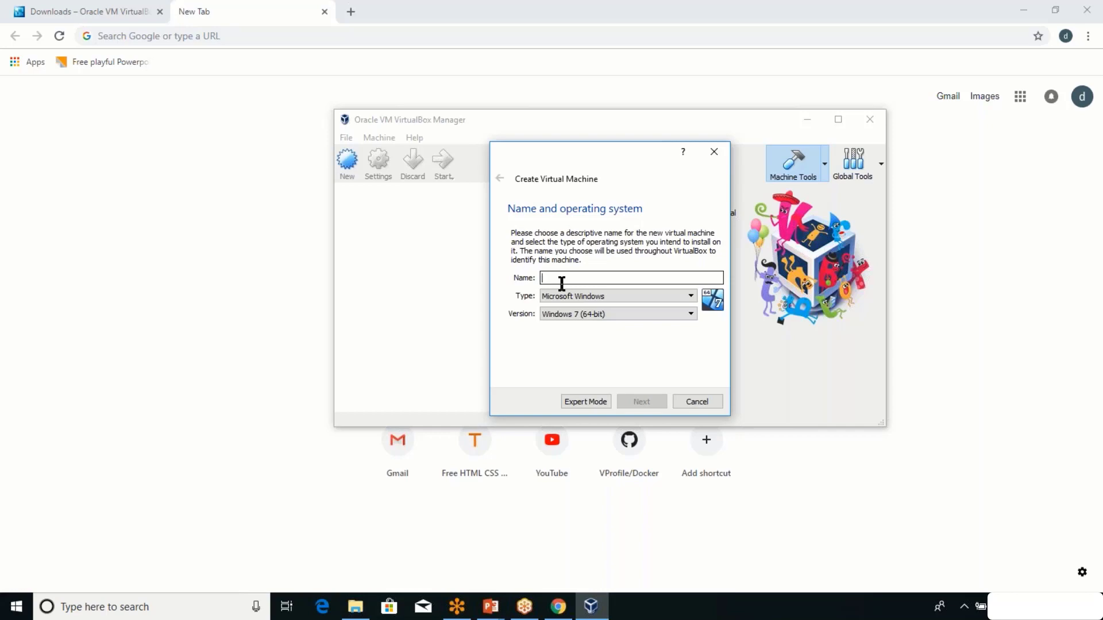
pyautogui.write('d')
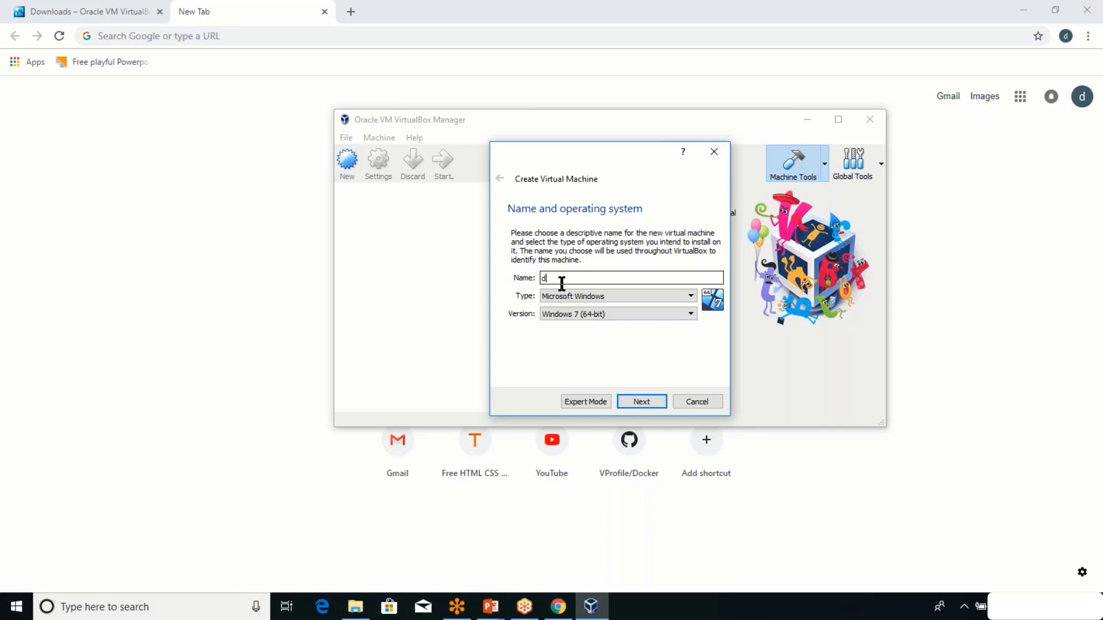
pyautogui.write('evopscentos')
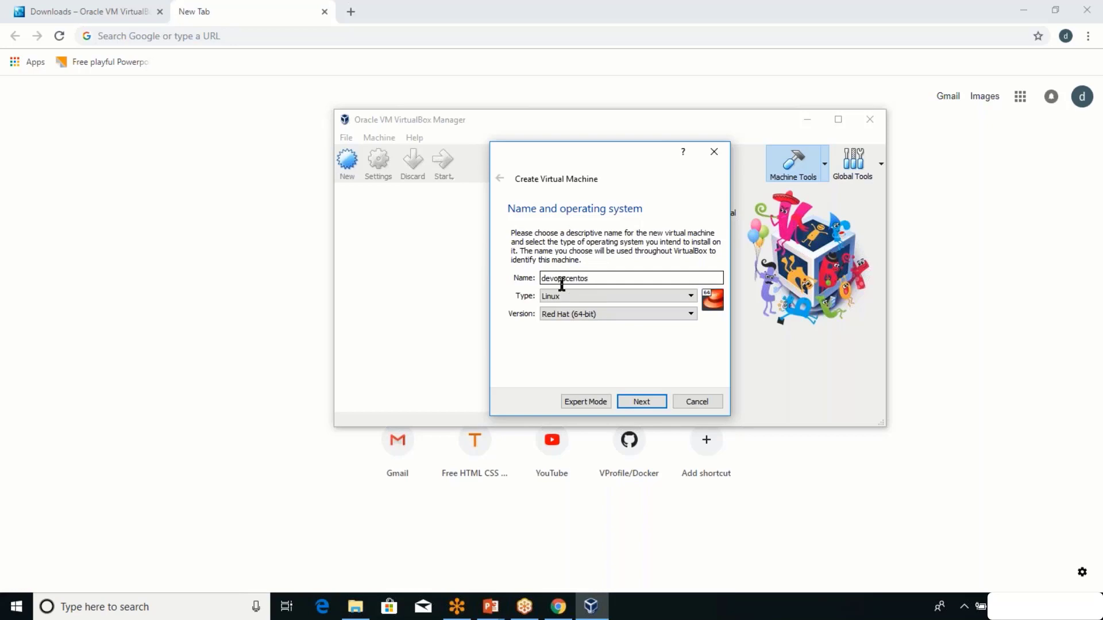
pyautogui.click(626, 288)
pyautogui.click(563, 320)
pyautogui.moveTo(592, 278); pyautogui.dragTo(566, 278)
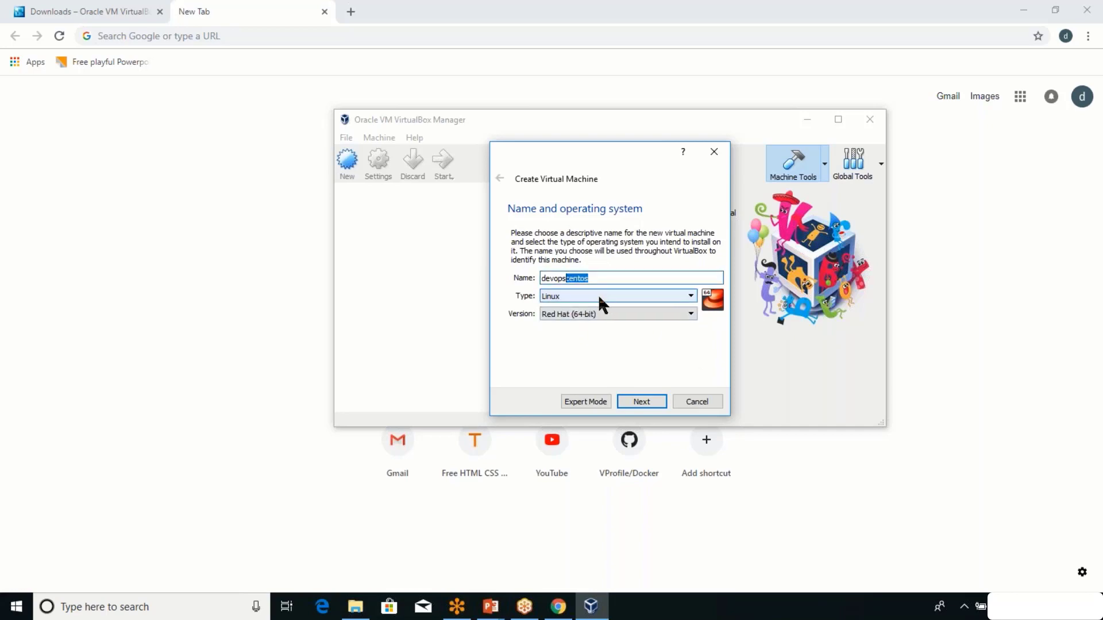
pyautogui.click(600, 294)
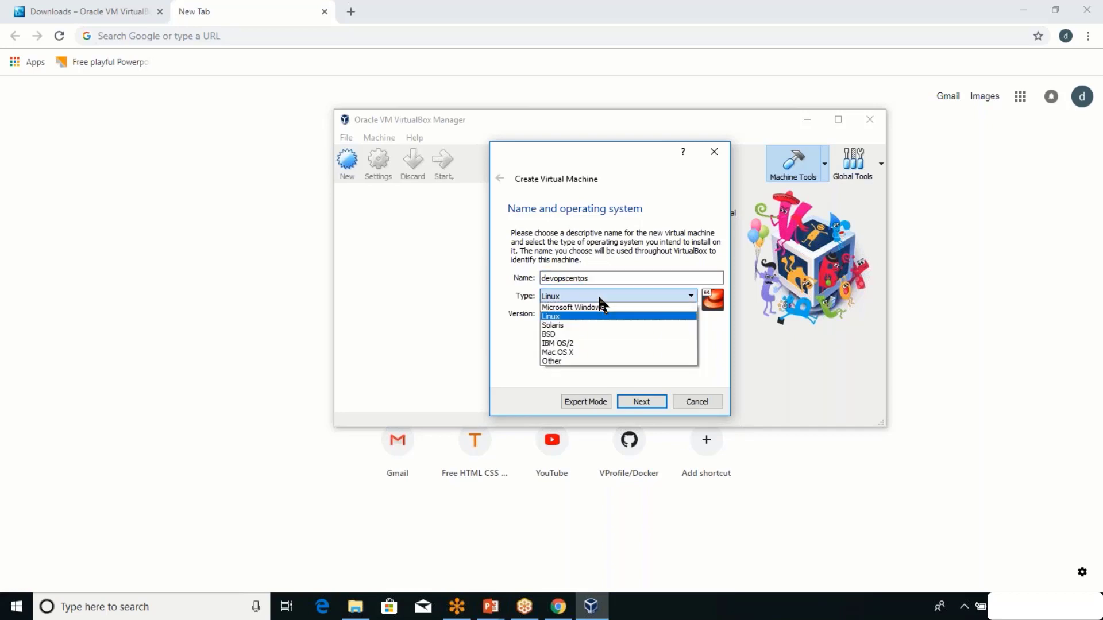
pyautogui.click(559, 317)
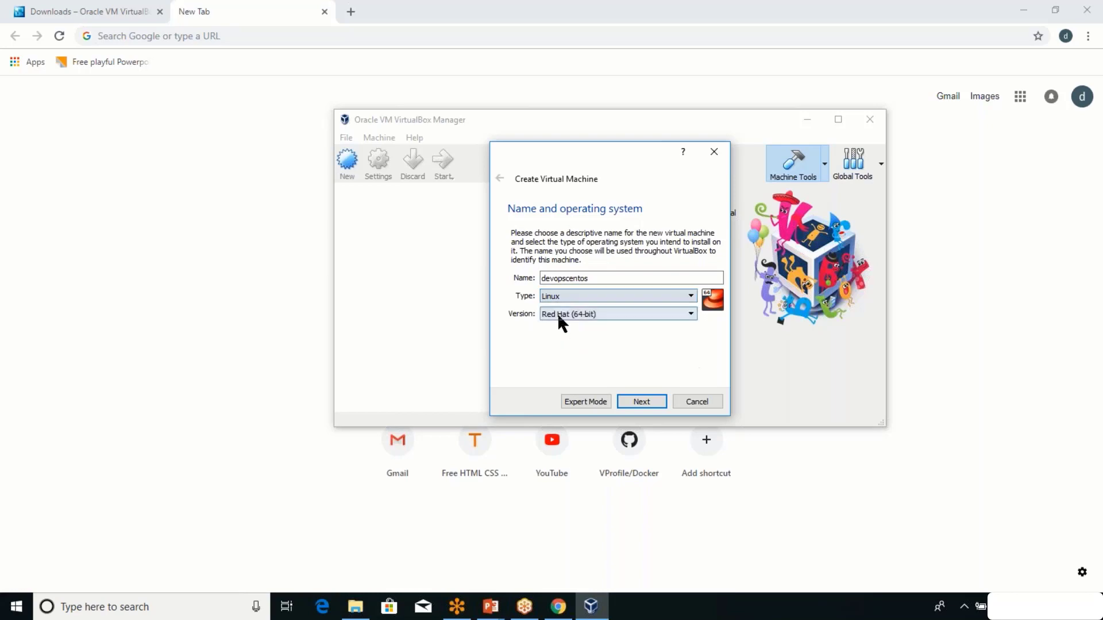
pyautogui.click(577, 316)
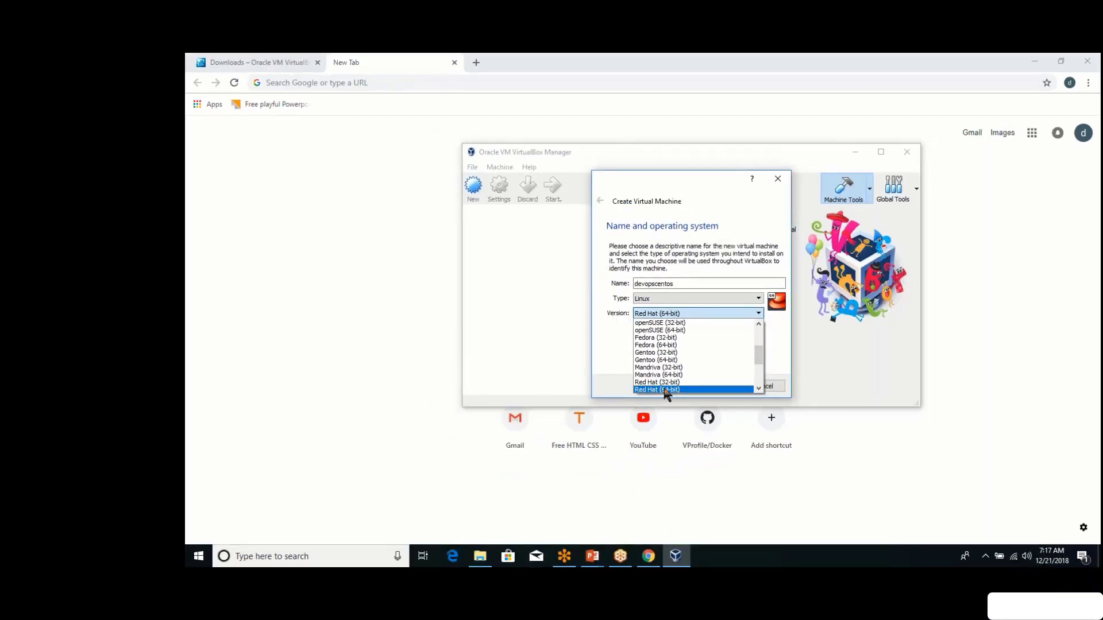
pyautogui.click(665, 390)
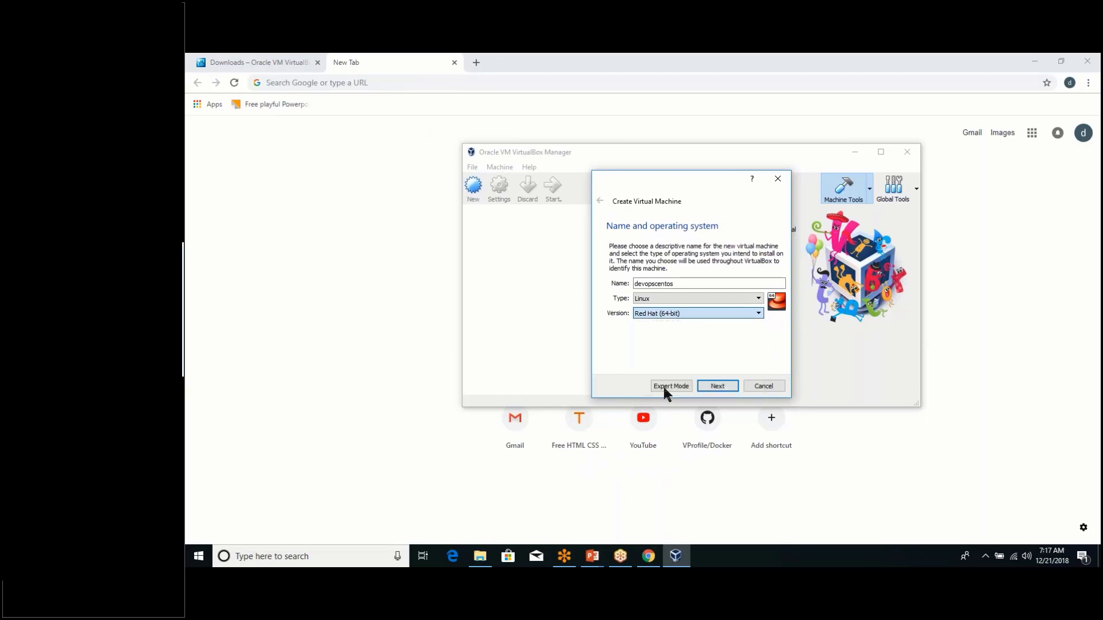
# Advance to the memory step and keep the memory size at 1024 MB.
pyautogui.click(715, 387)
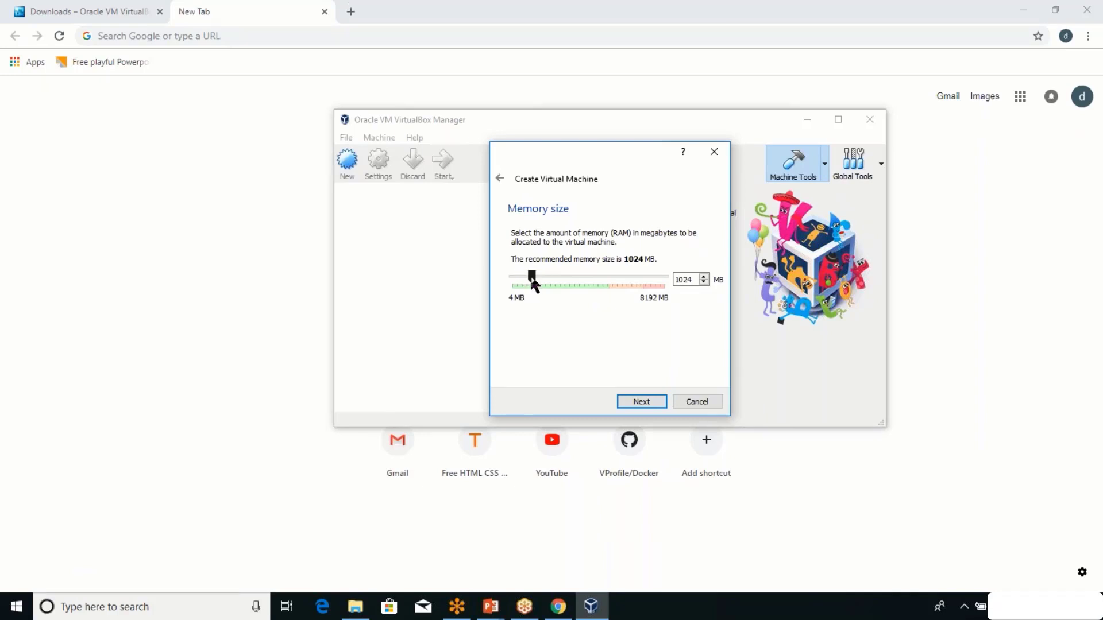
pyautogui.doubleClick(687, 280)
# Continue to the hard disk step with 'Create a virtual hard disk now' selected.
pyautogui.click(643, 400)
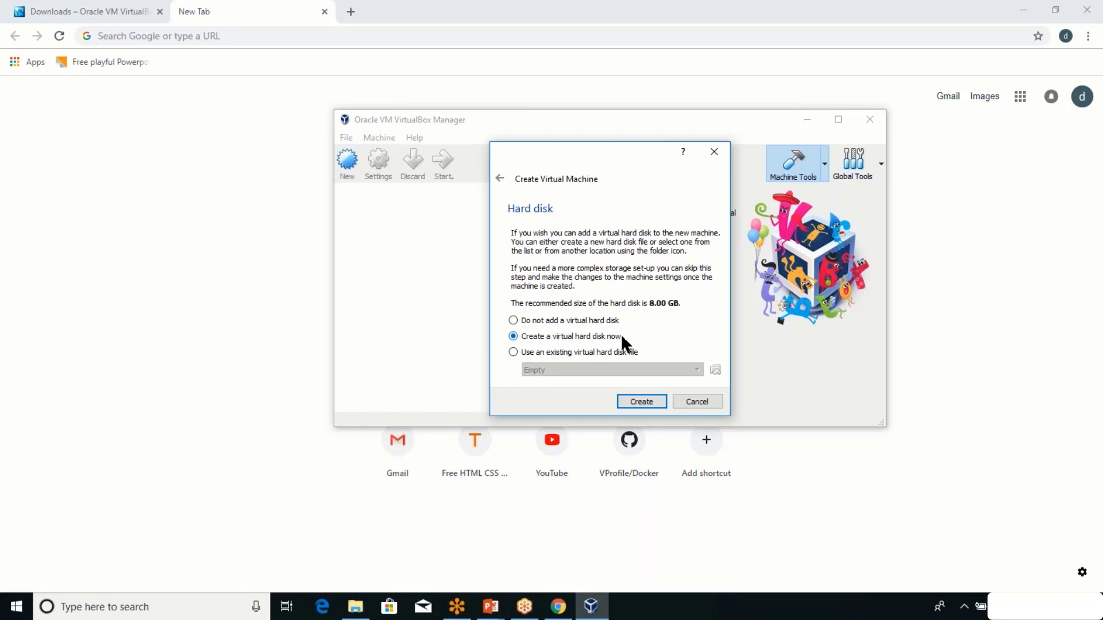
# Create a new virtual hard disk using the VDI (VirtualBox Disk Image) file type.
pyautogui.click(638, 403)
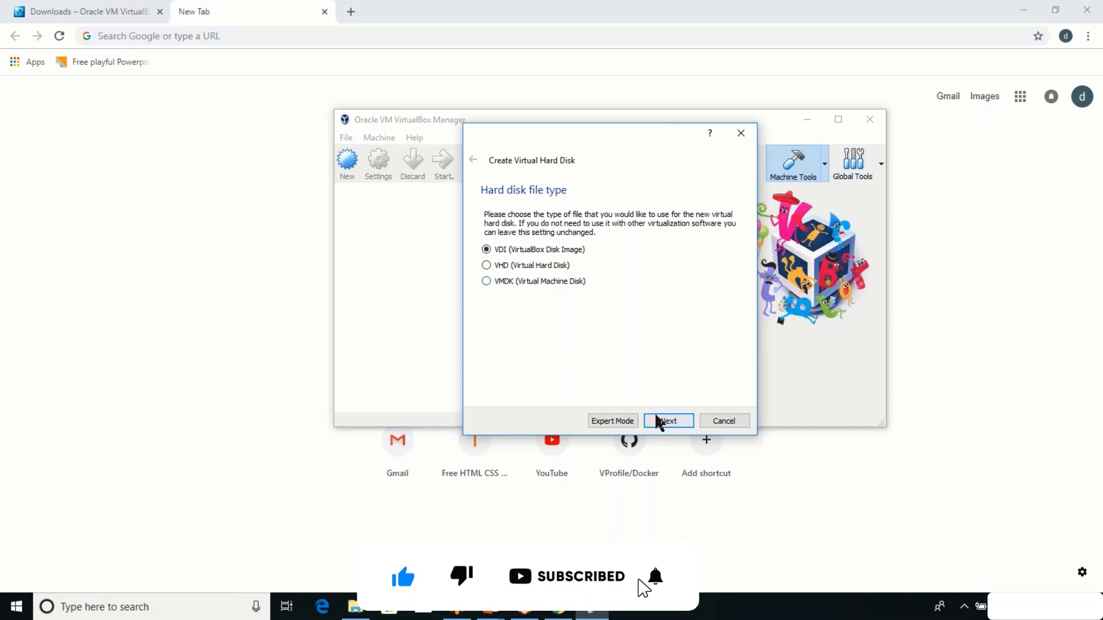
pyautogui.click(667, 421)
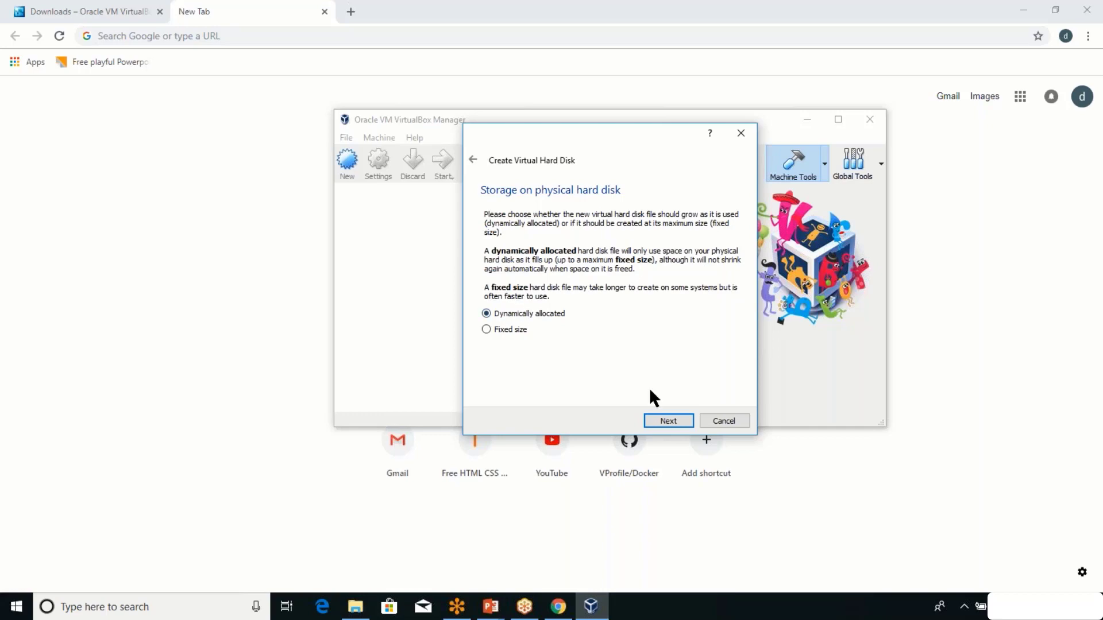
# Keep dynamic allocation and create the 8.00 GB devopscentos disk and VM.
pyautogui.click(669, 421)
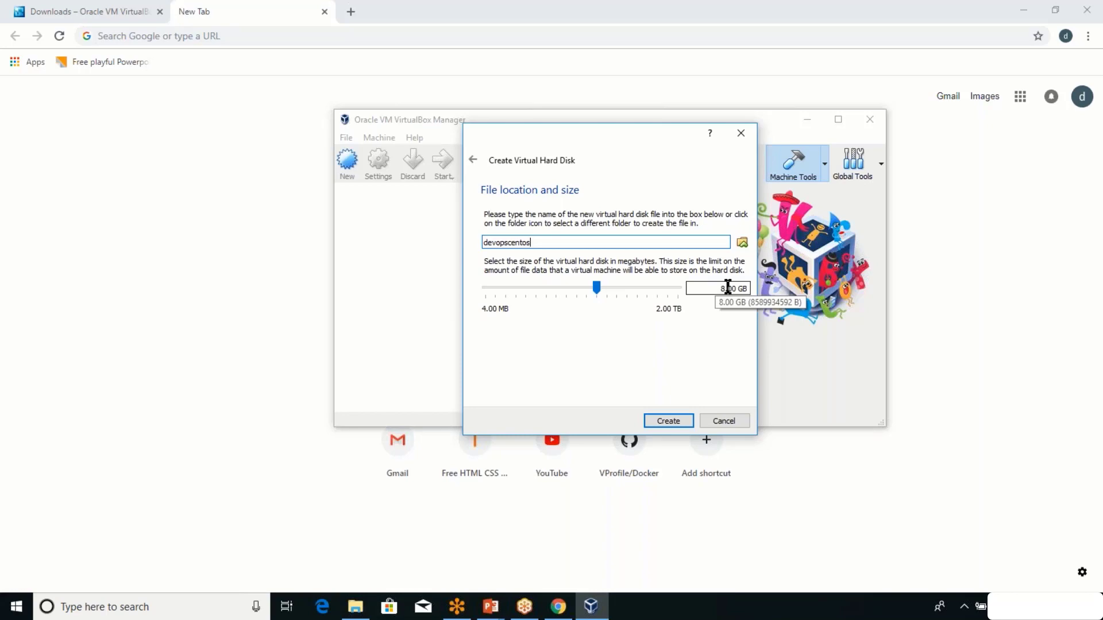
pyautogui.click(667, 422)
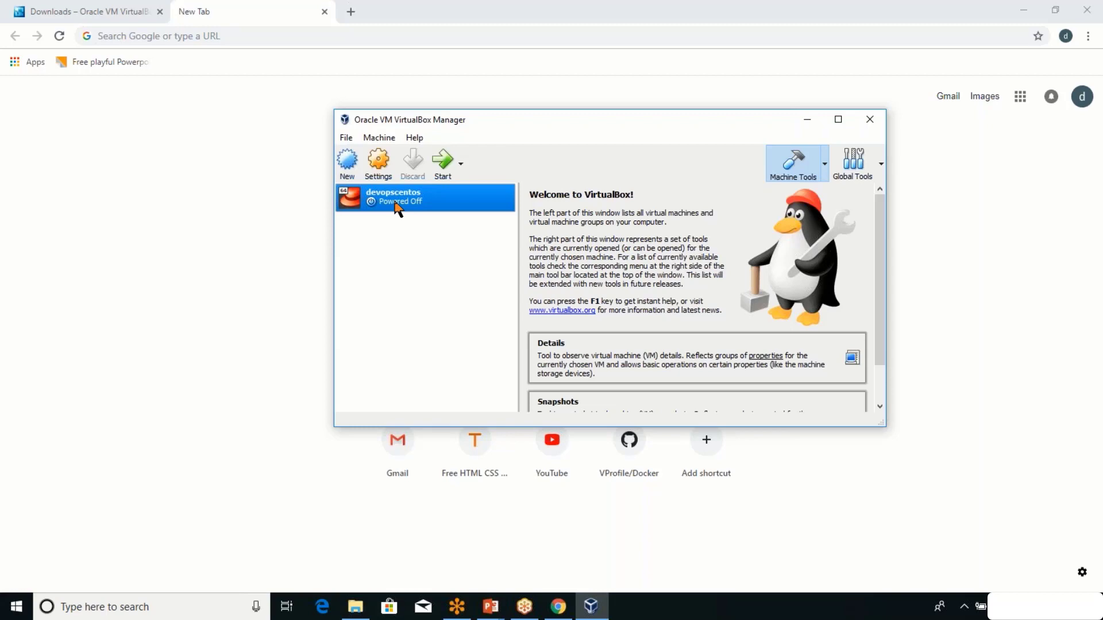
# Search 'download centos iso' in Chrome and open the CentOS 7 Minimal ISO mirror list.
pyautogui.click(282, 35)
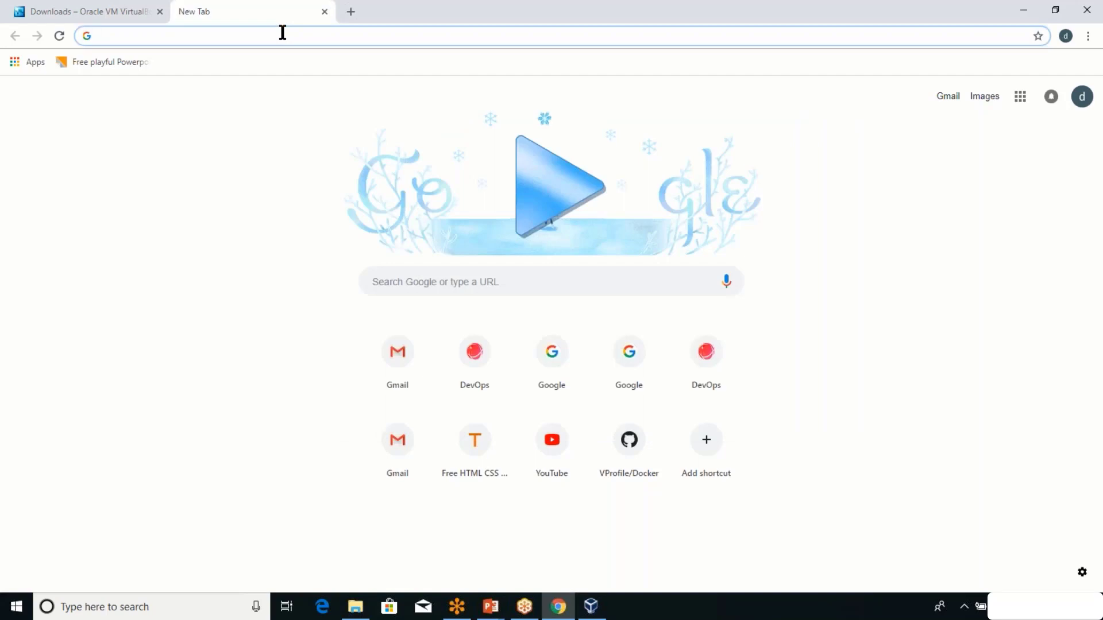
pyautogui.write('c')
pyautogui.press('BackSpace')
pyautogui.press('BackSpace')
pyautogui.write('downl')
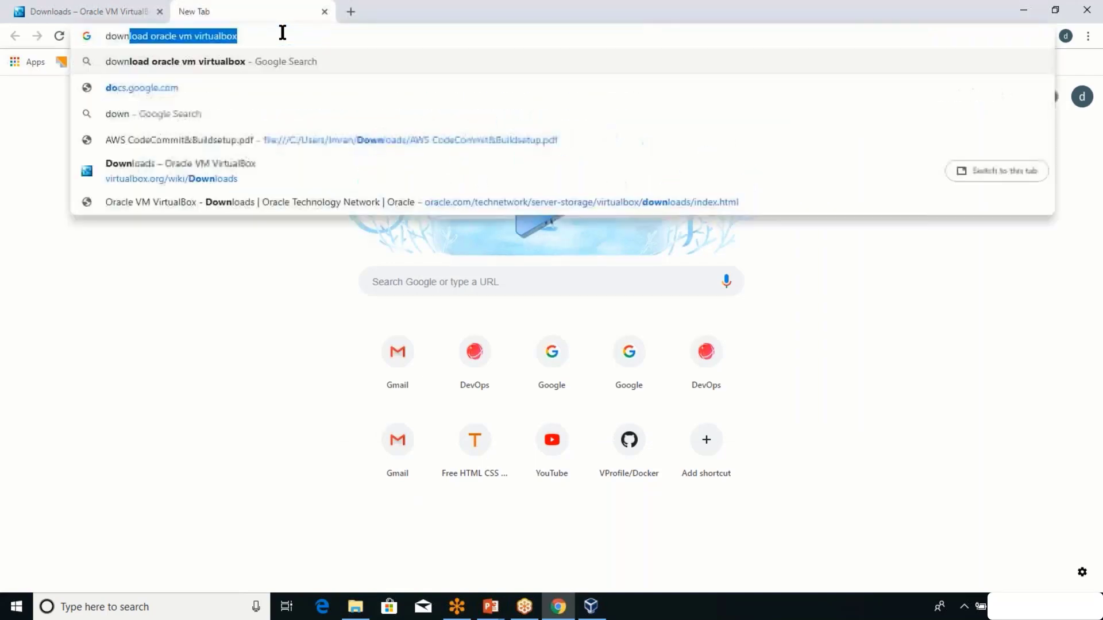
pyautogui.write('oad centos iso')
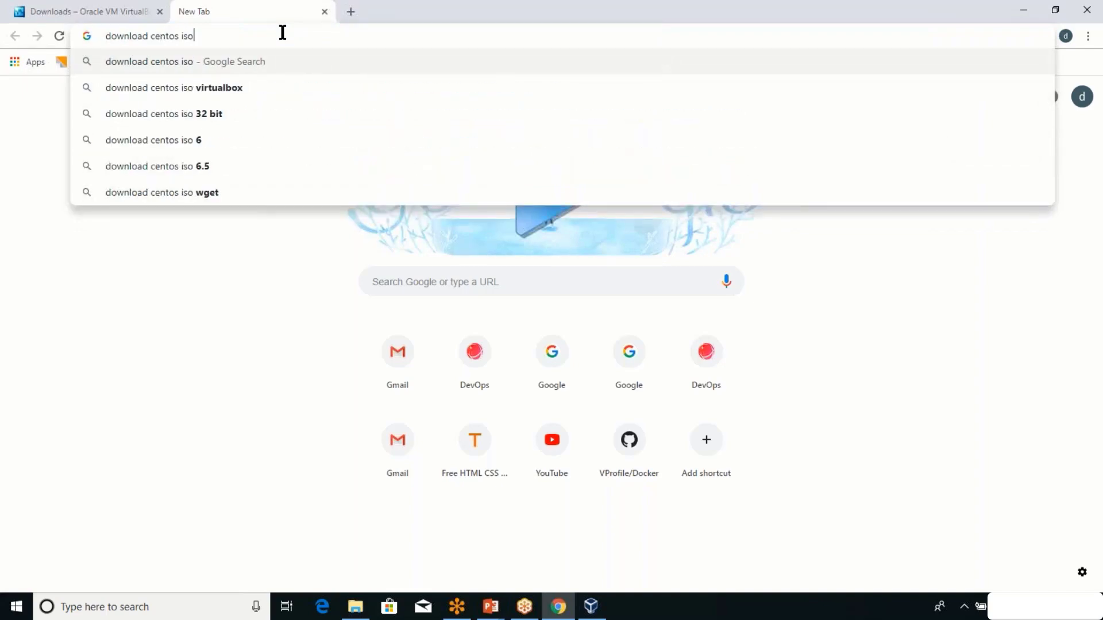
pyautogui.press('Return')
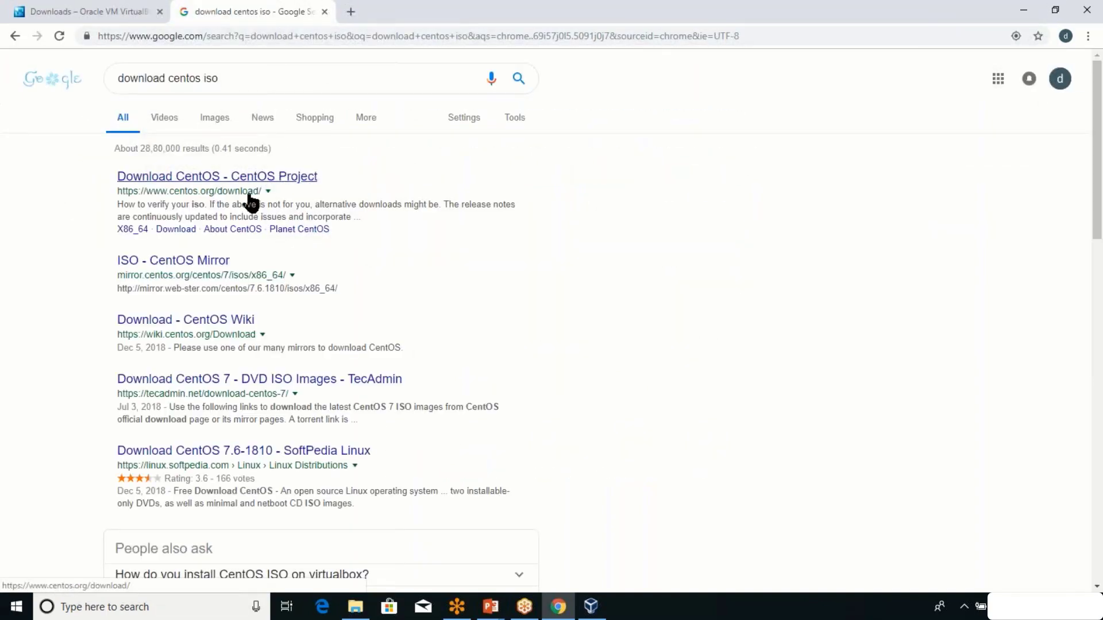
pyautogui.click(255, 190)
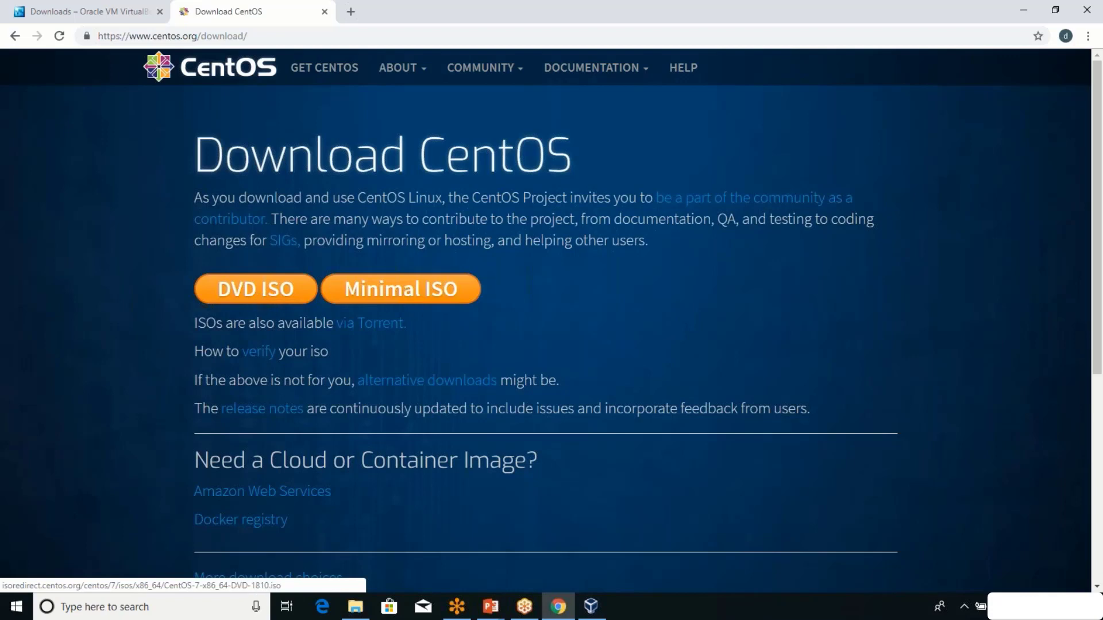
pyautogui.click(372, 306)
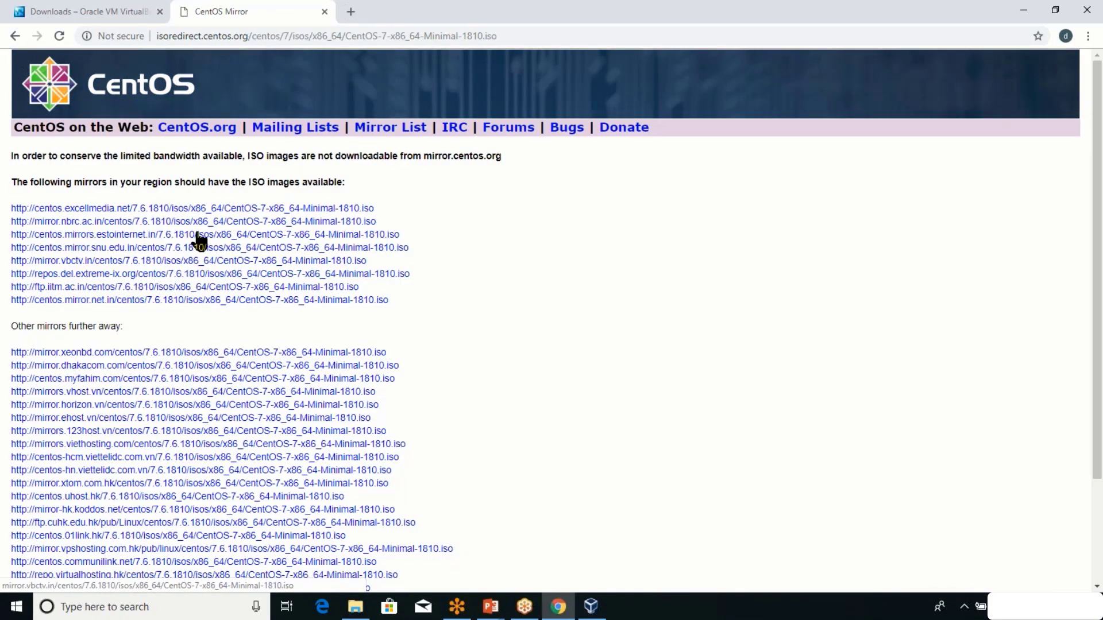
# Start the CentOS ISO download from the first mirror, cancel it, and return to VirtualBox Manager.
pyautogui.click(282, 214)
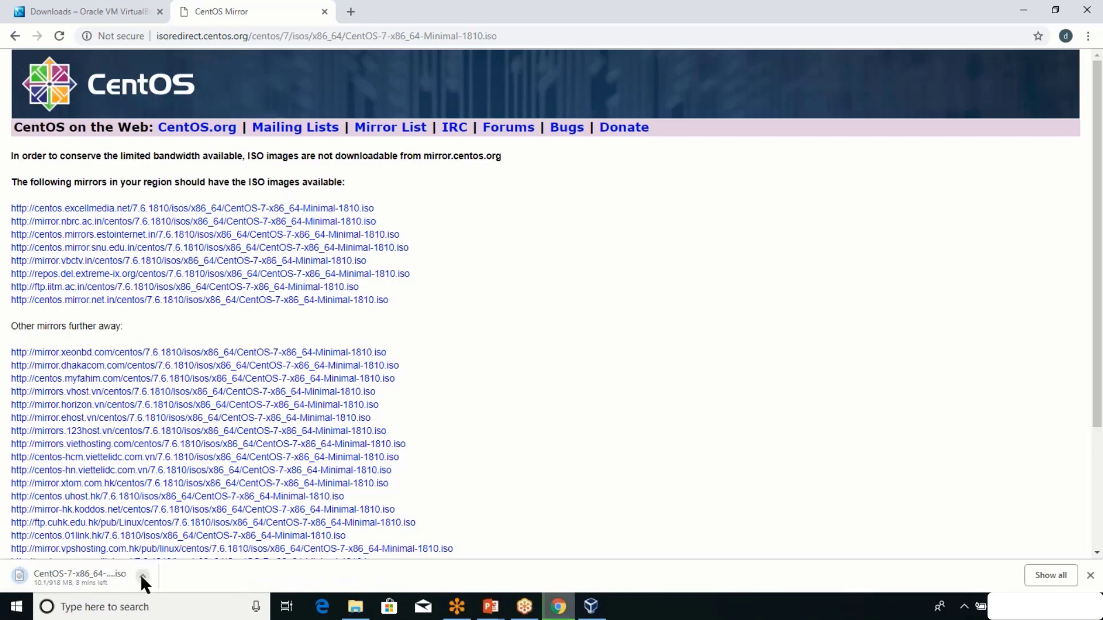
pyautogui.click(141, 576)
pyautogui.click(156, 552)
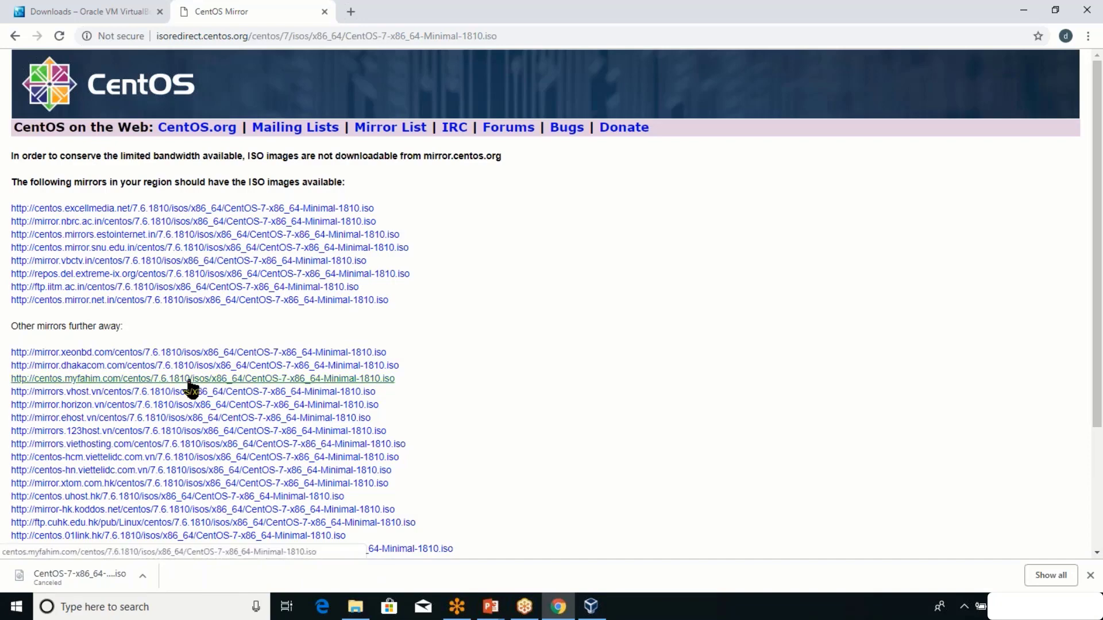
pyautogui.click(586, 616)
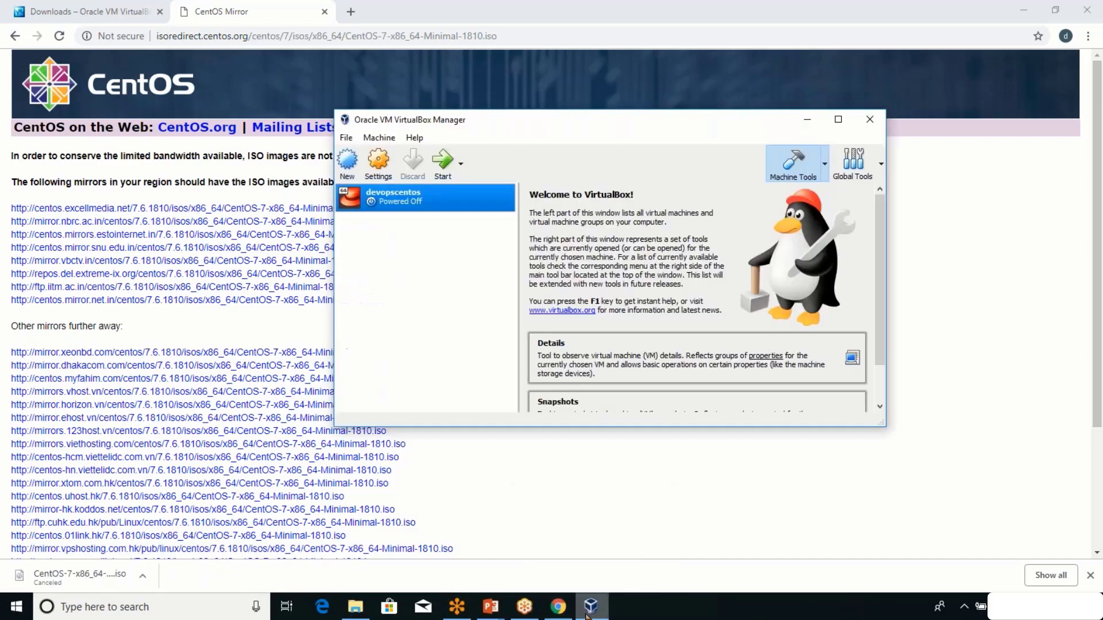
# Attach the CentOS-7-x86_64-Minimal ISO to devopscentos's empty IDE optical drive as a Live CD/DVD and save.
pyautogui.rightClick(396, 201)
pyautogui.click(401, 210)
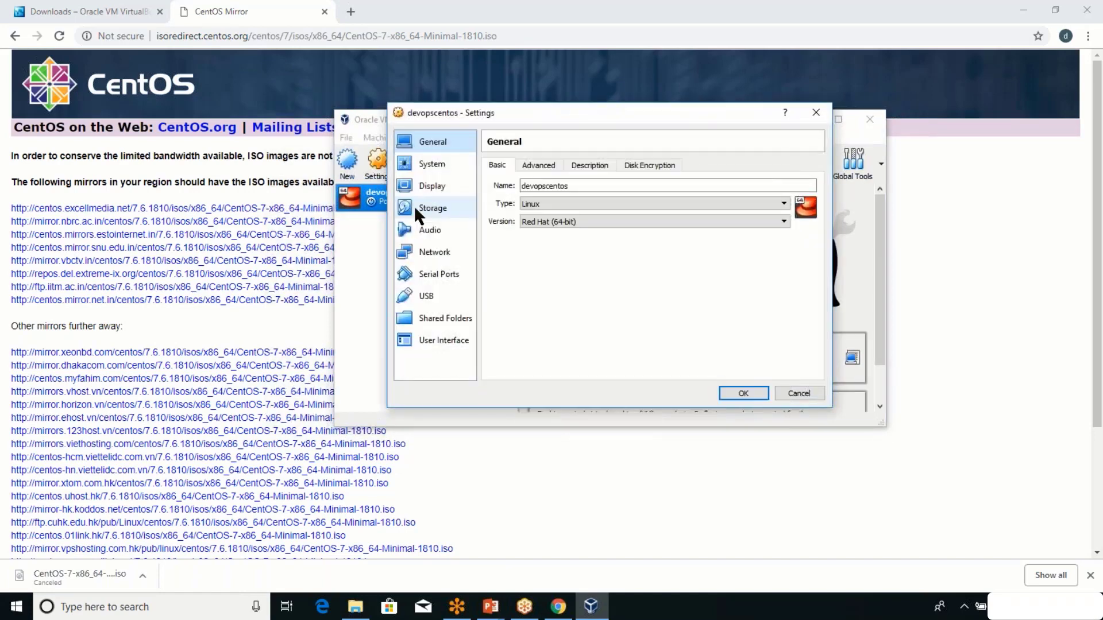
pyautogui.click(415, 207)
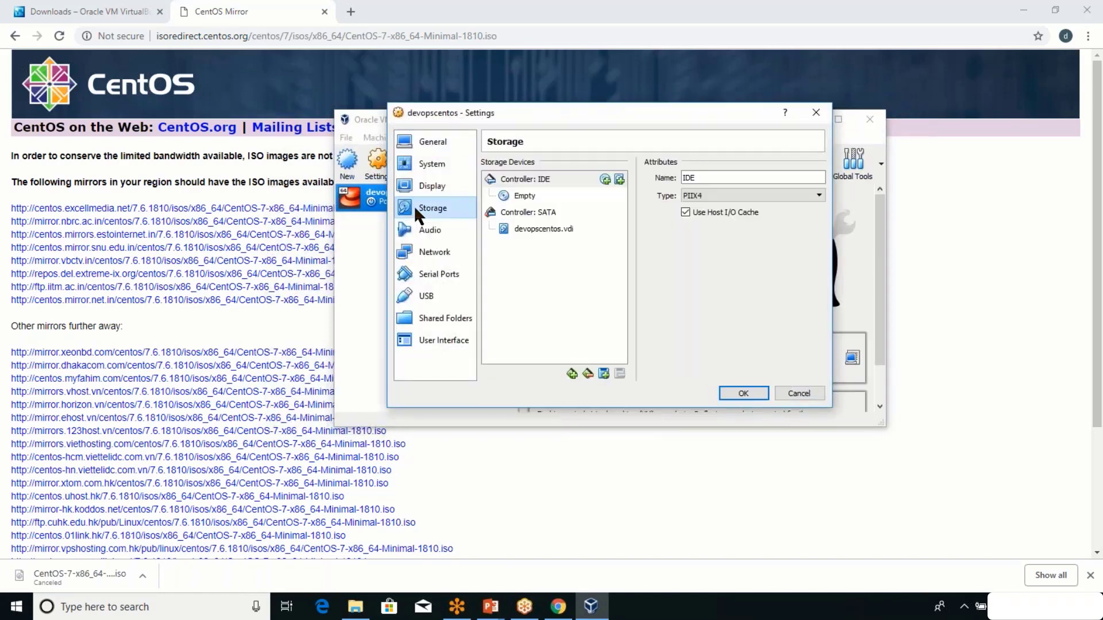
pyautogui.click(554, 232)
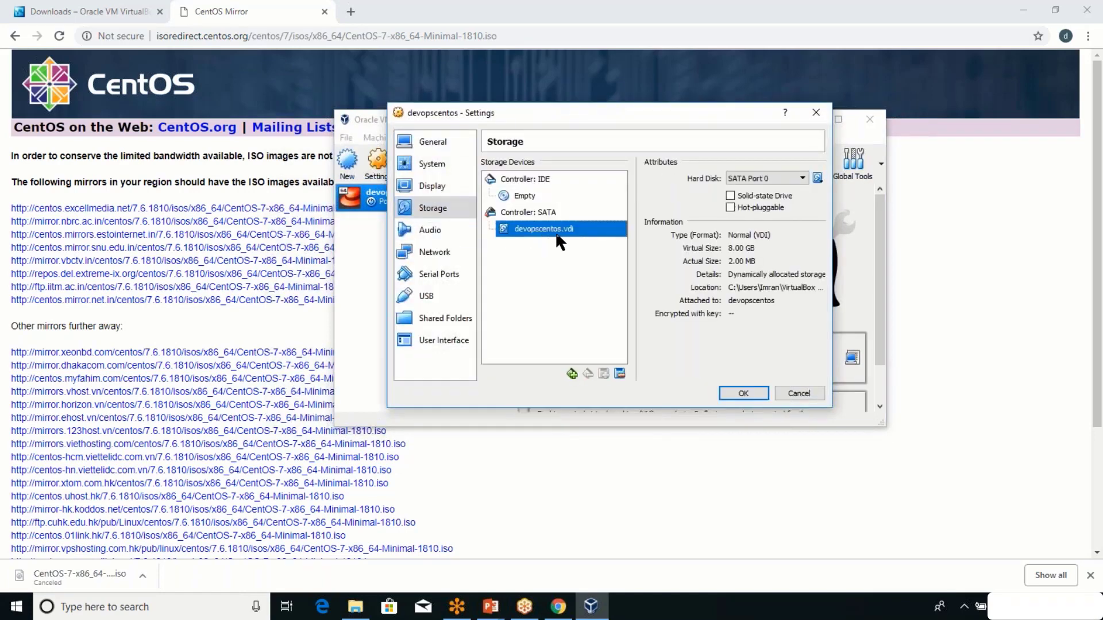
pyautogui.click(522, 195)
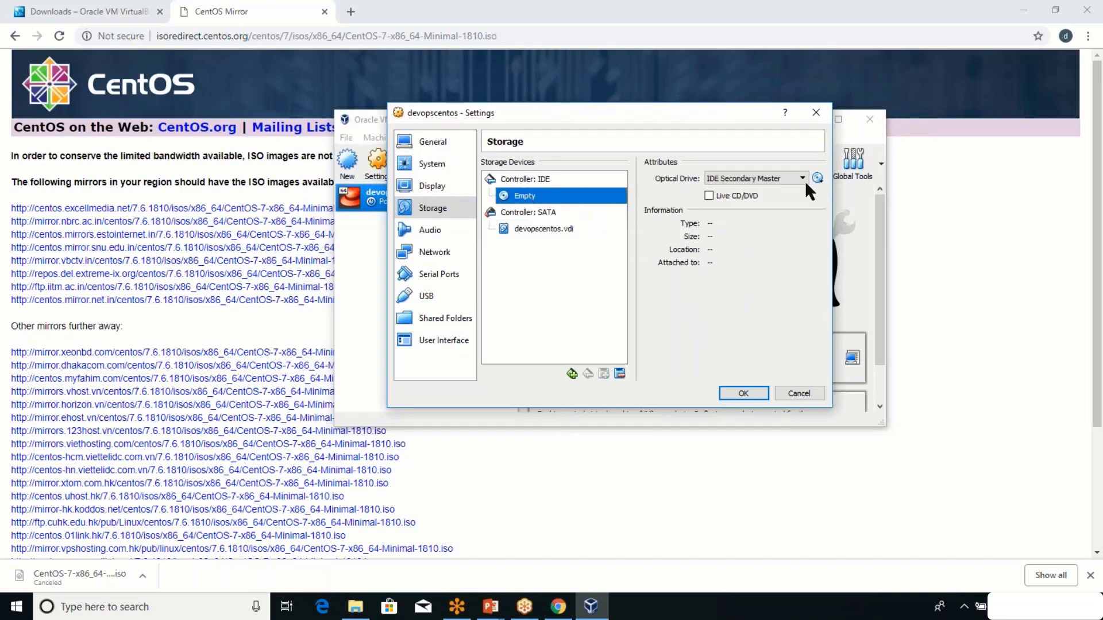
pyautogui.click(820, 178)
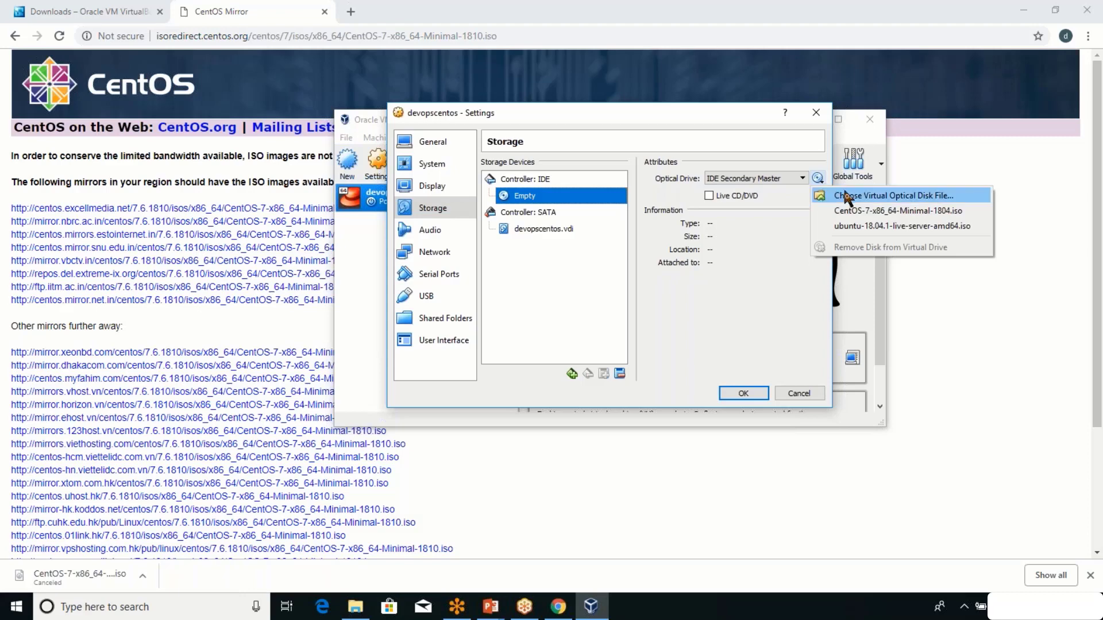
pyautogui.click(846, 197)
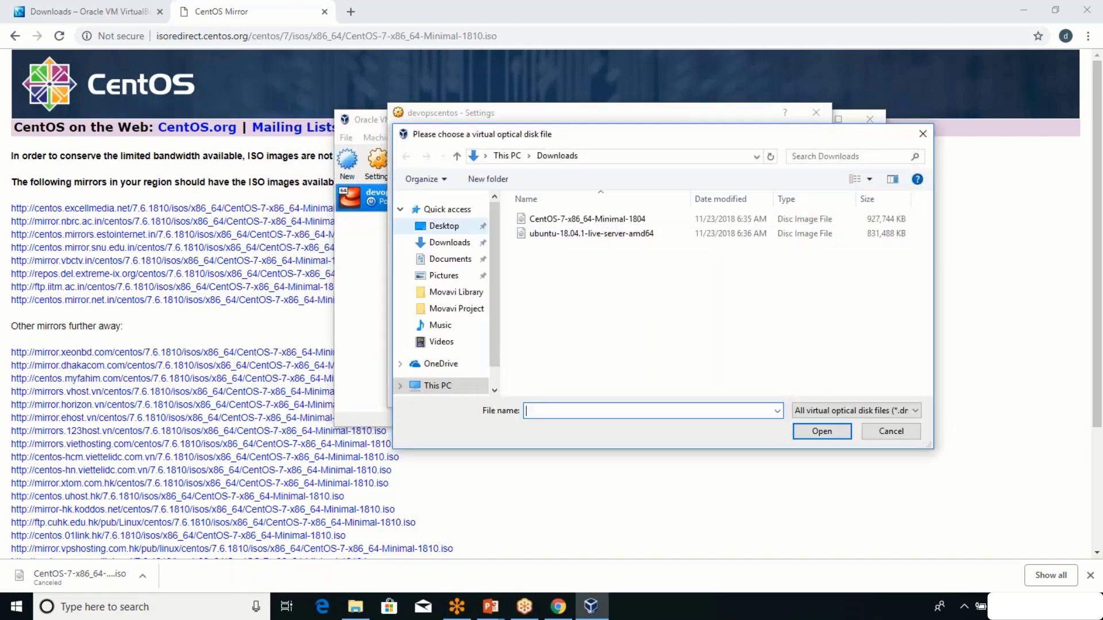
pyautogui.click(581, 224)
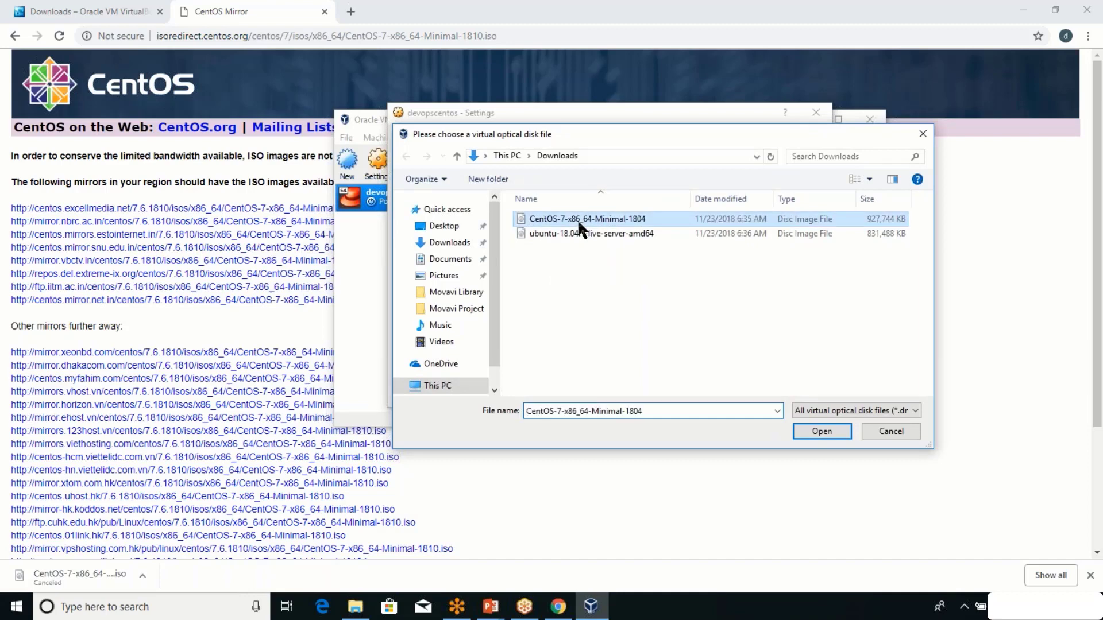
pyautogui.doubleClick(580, 225)
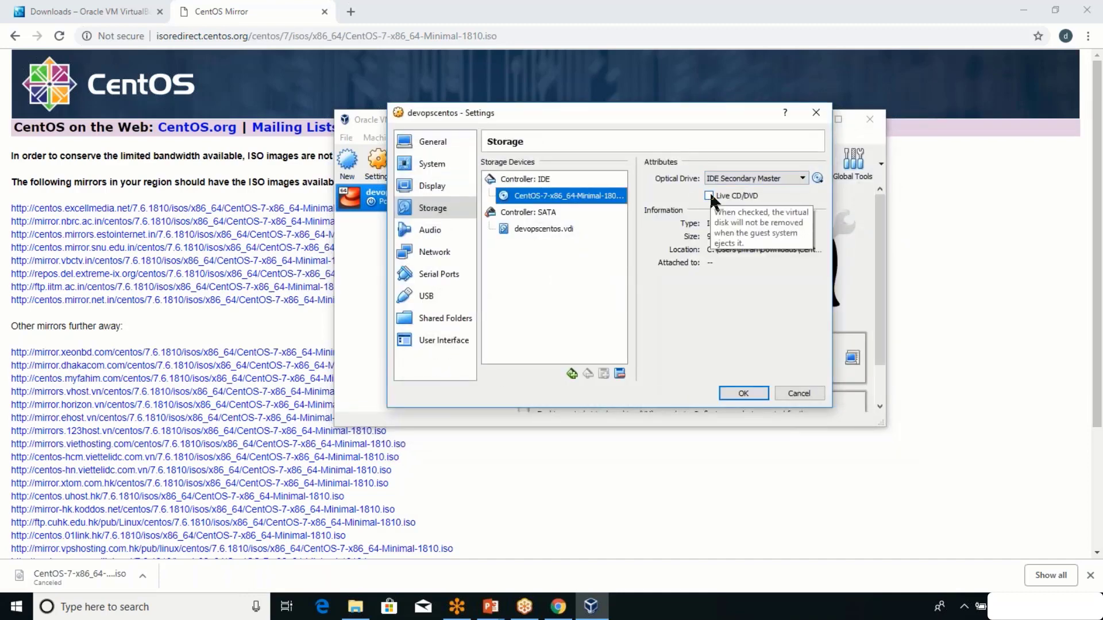
pyautogui.click(710, 196)
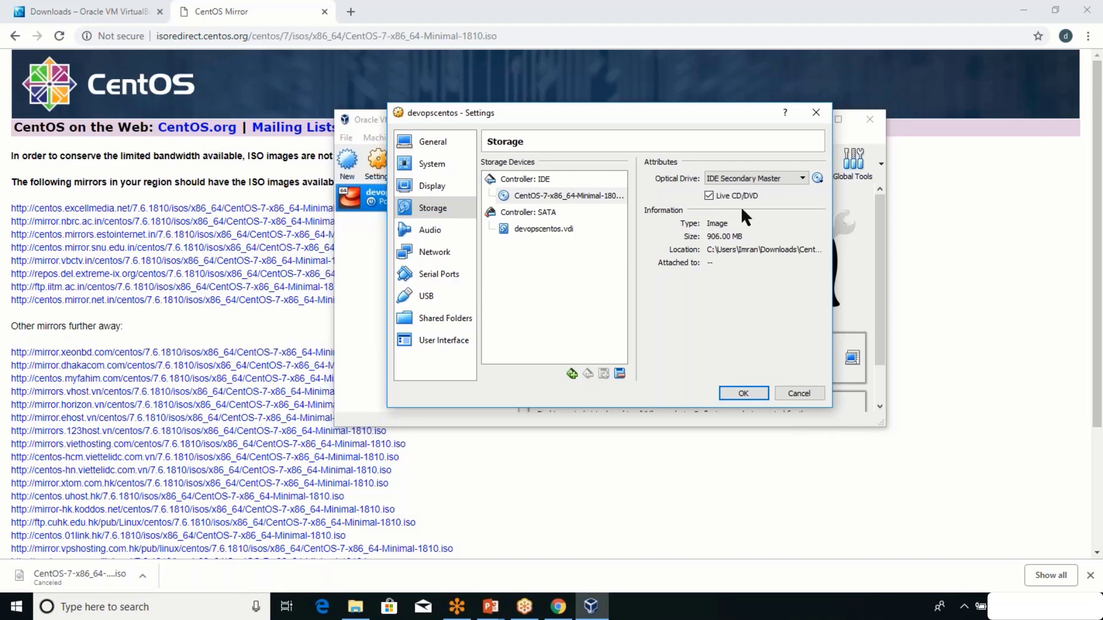
pyautogui.click(746, 394)
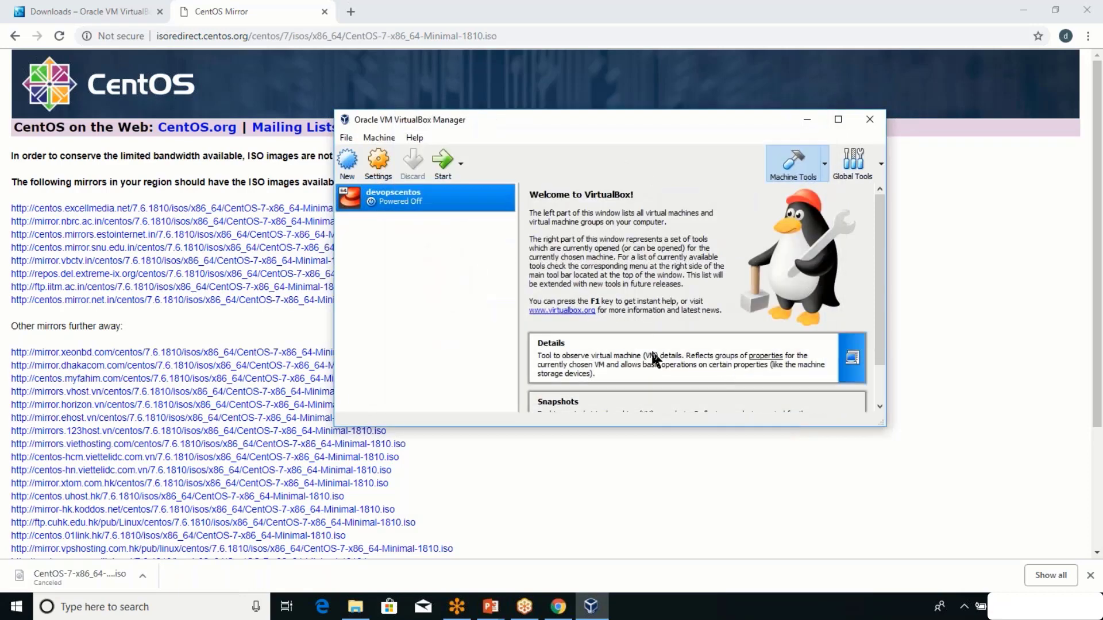
pyautogui.scroll(-1, 719, 345)
pyautogui.click(775, 316)
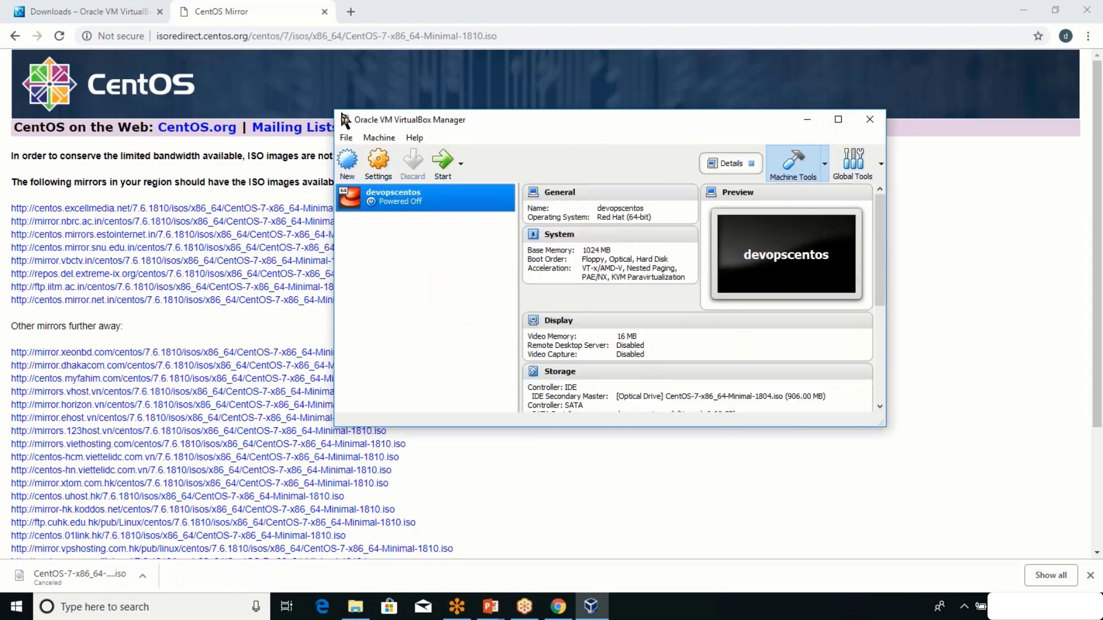
pyautogui.moveTo(332, 109); pyautogui.dragTo(220, 13)
pyautogui.scroll(-3, 556, 212)
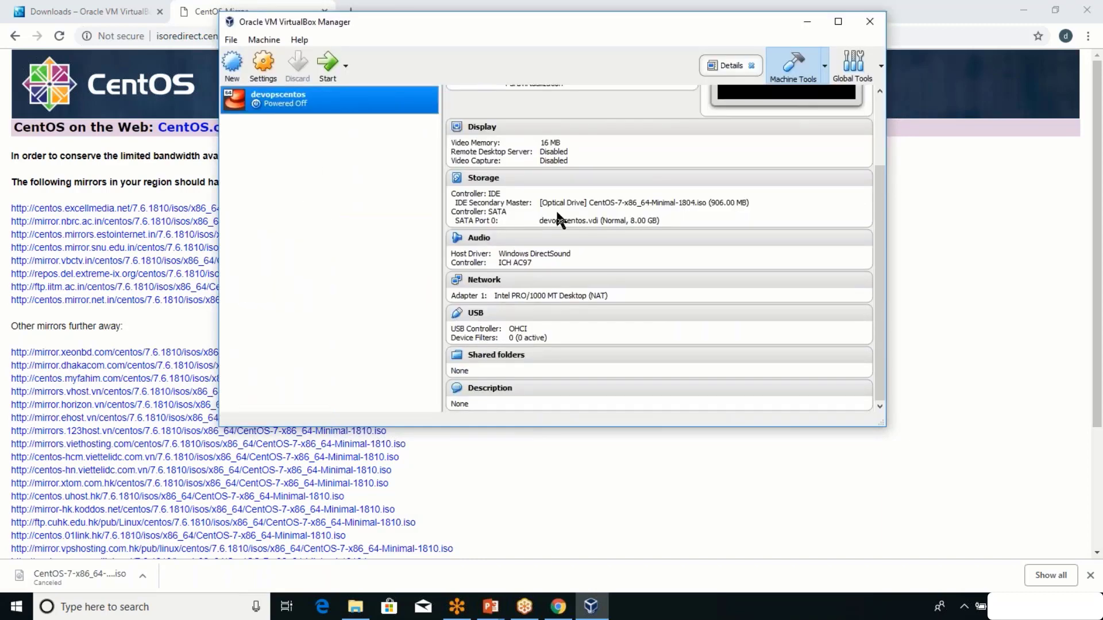
pyautogui.scroll(3, 556, 213)
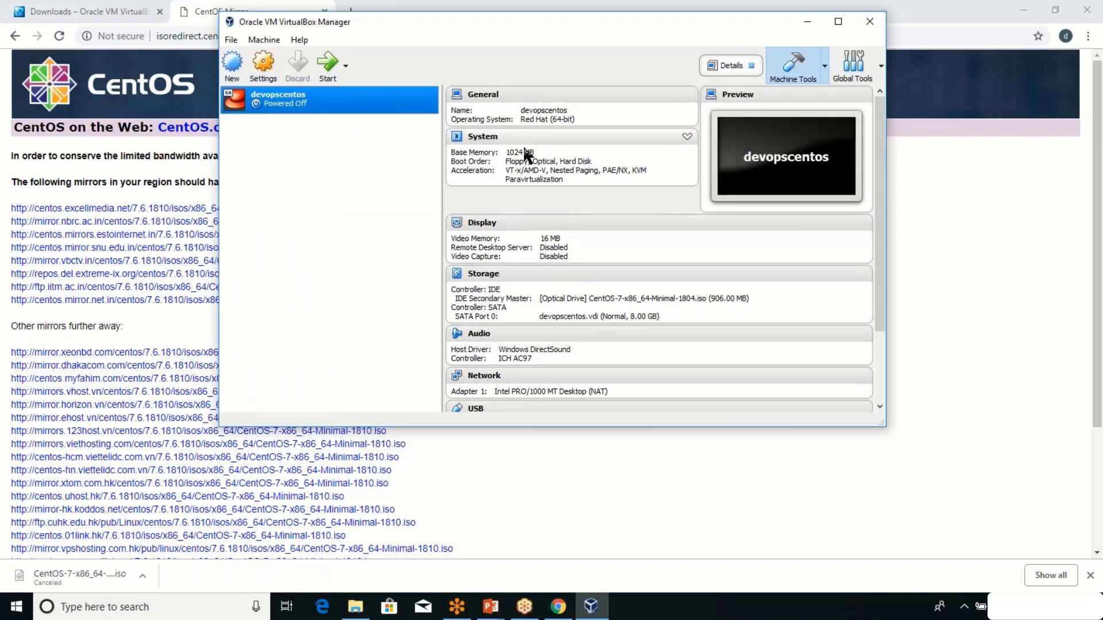
pyautogui.scroll(-3, 519, 163)
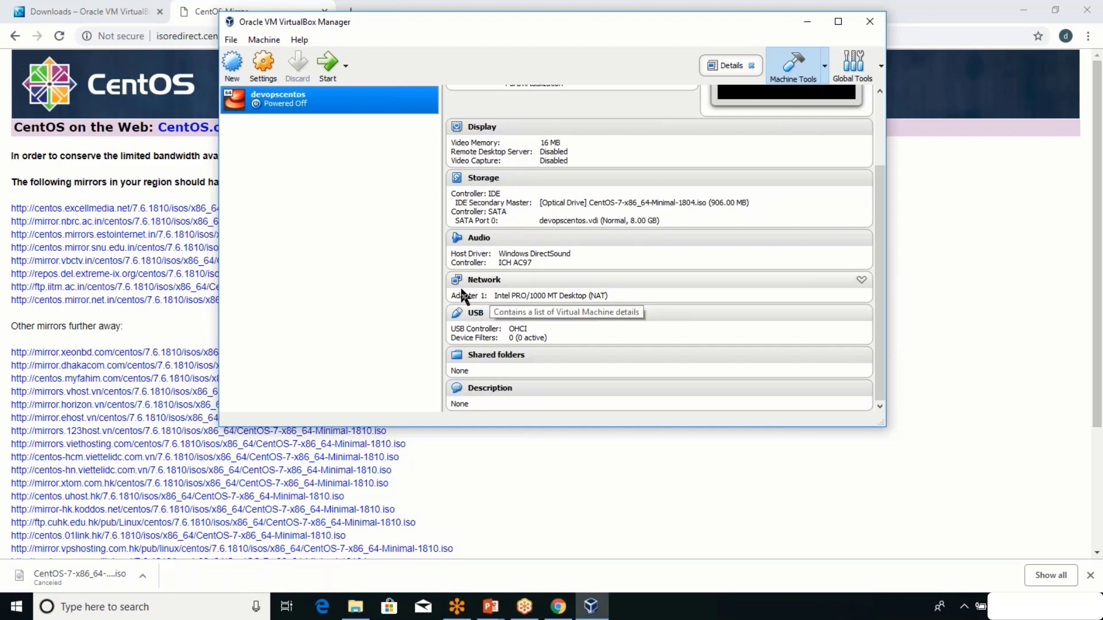
pyautogui.rightClick(280, 100)
# Open devopscentos's Settings at the Network page, showing Adapter 1 enabled on NAT.
pyautogui.click(304, 111)
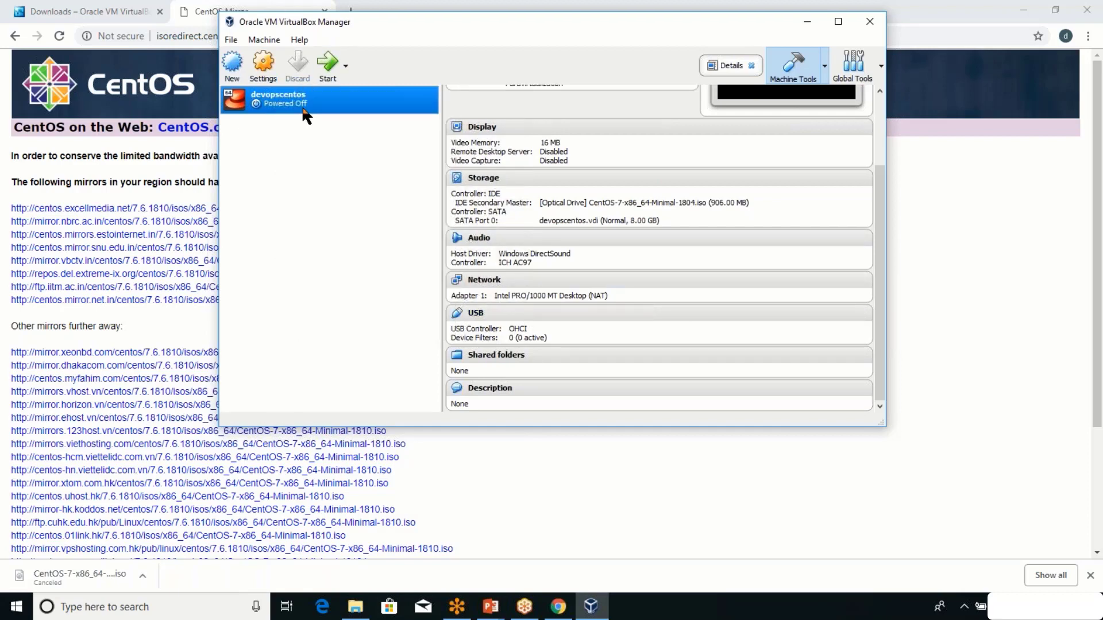
pyautogui.click(393, 200)
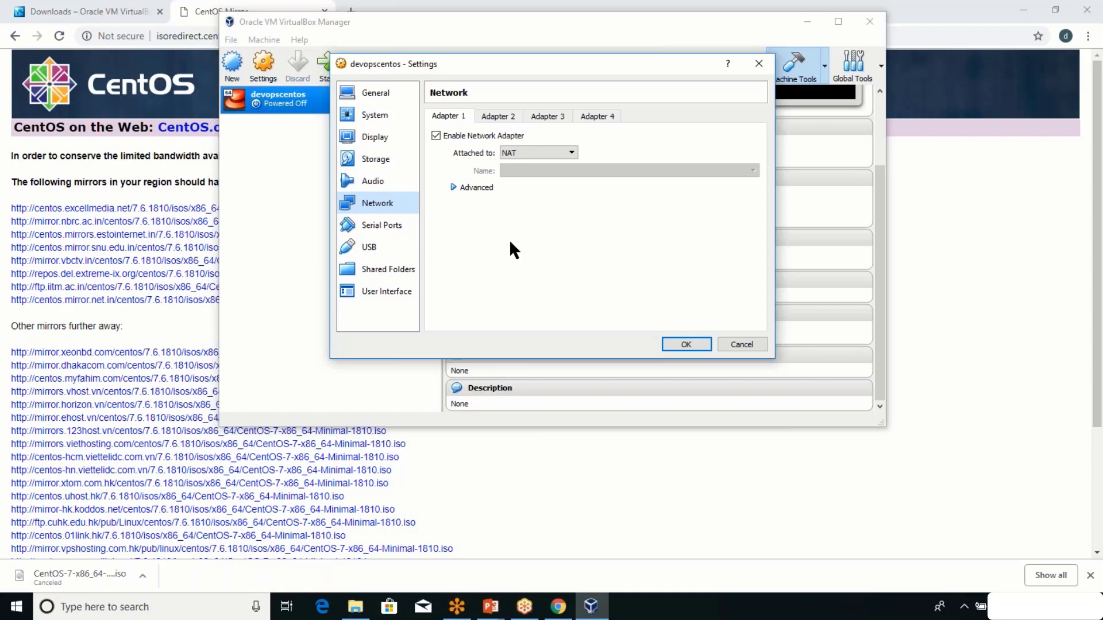
pyautogui.click(837, 12)
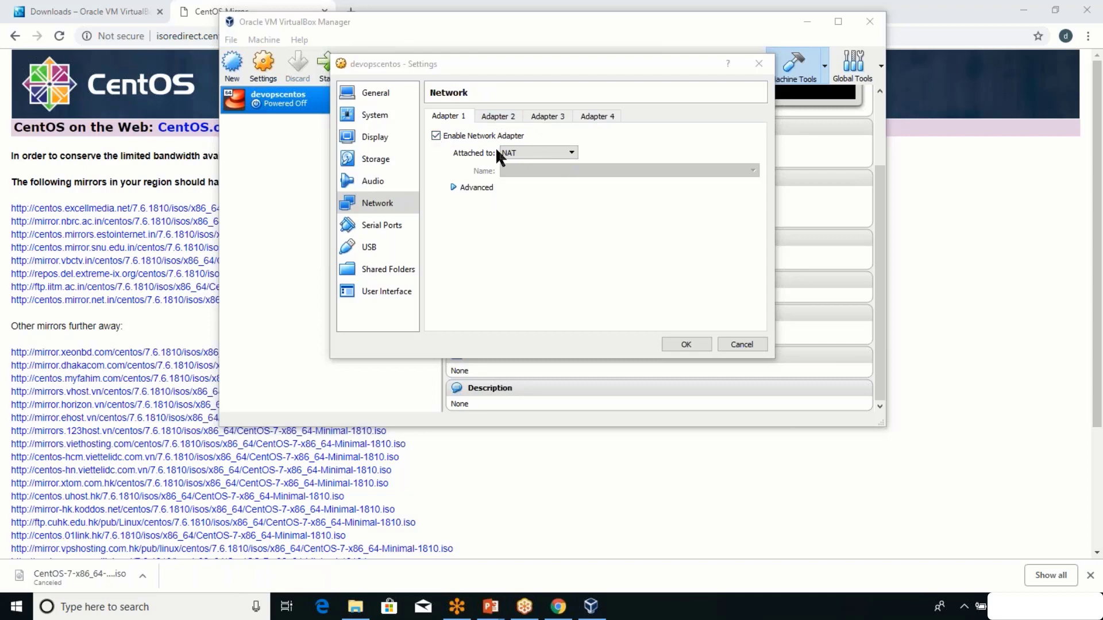
# Keep Adapter 1 on NAT and enable Adapter 2 bridged to the Intel Centrino Advanced-N 6205.
pyautogui.click(527, 152)
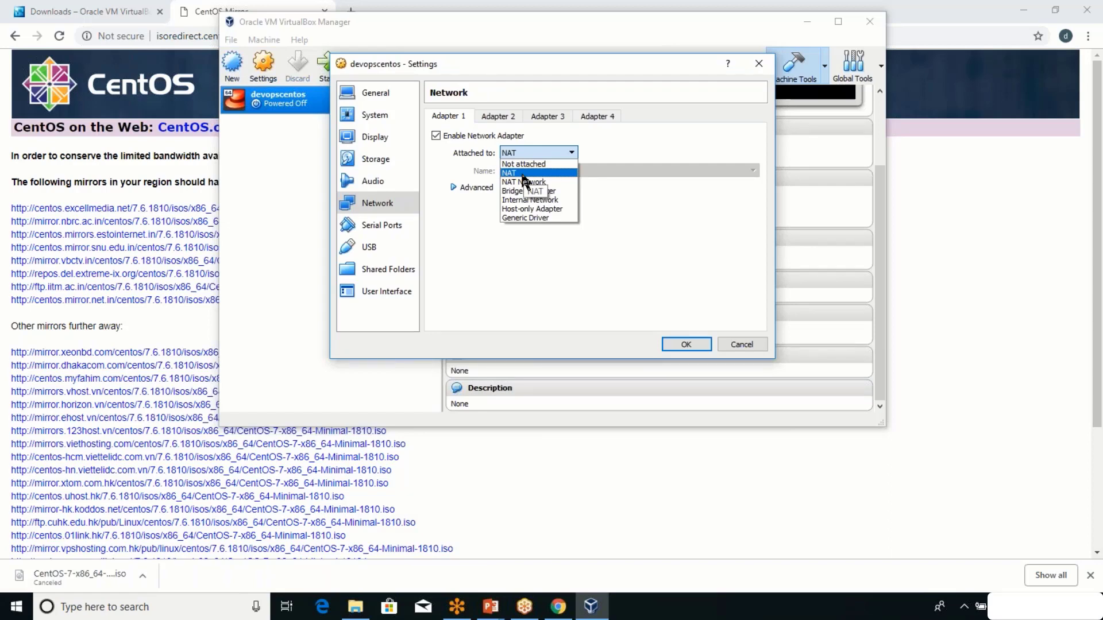
pyautogui.click(533, 172)
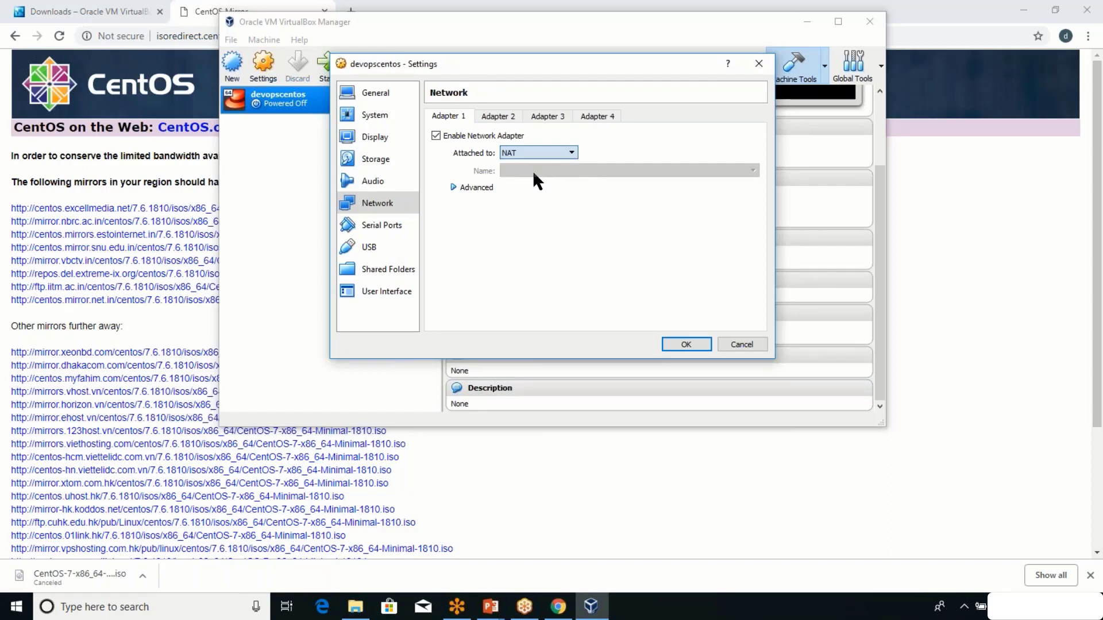
pyautogui.click(501, 117)
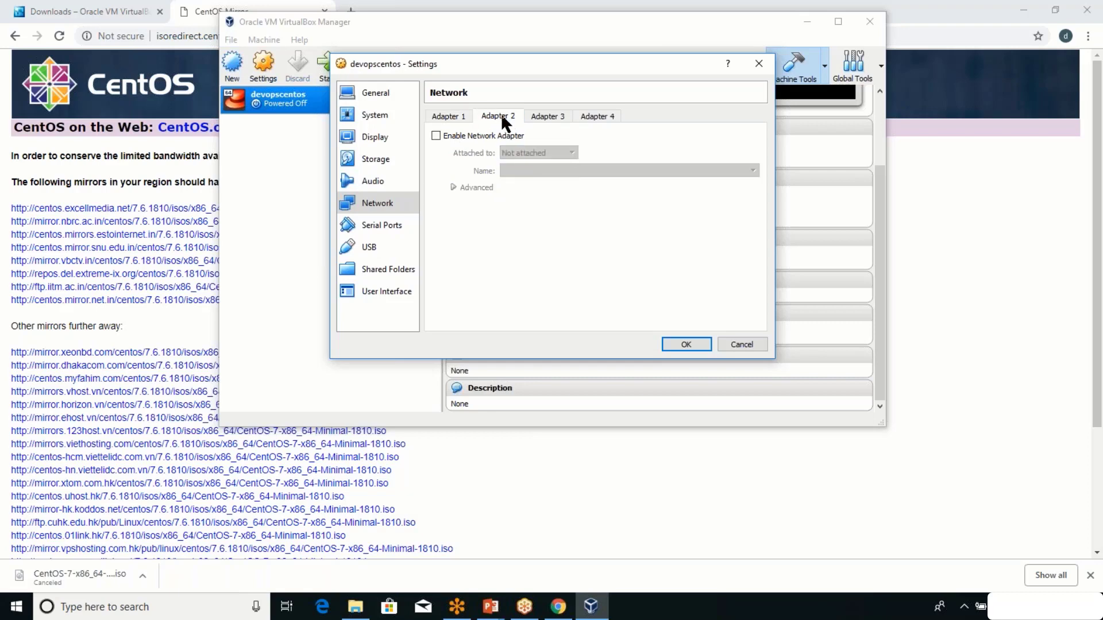
pyautogui.click(434, 135)
pyautogui.click(553, 154)
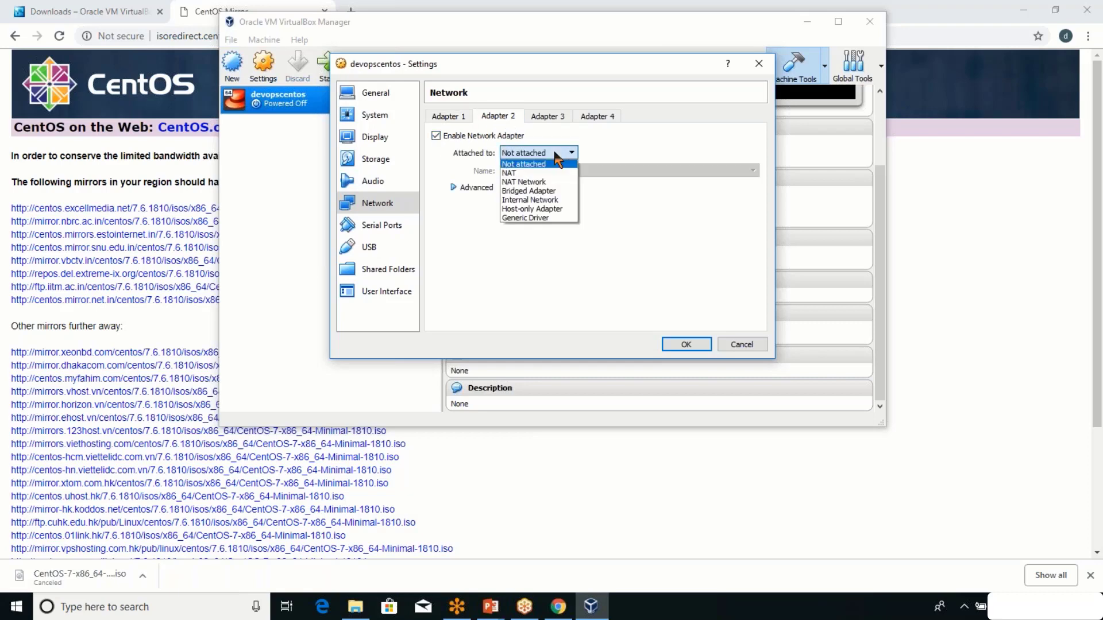
pyautogui.click(540, 192)
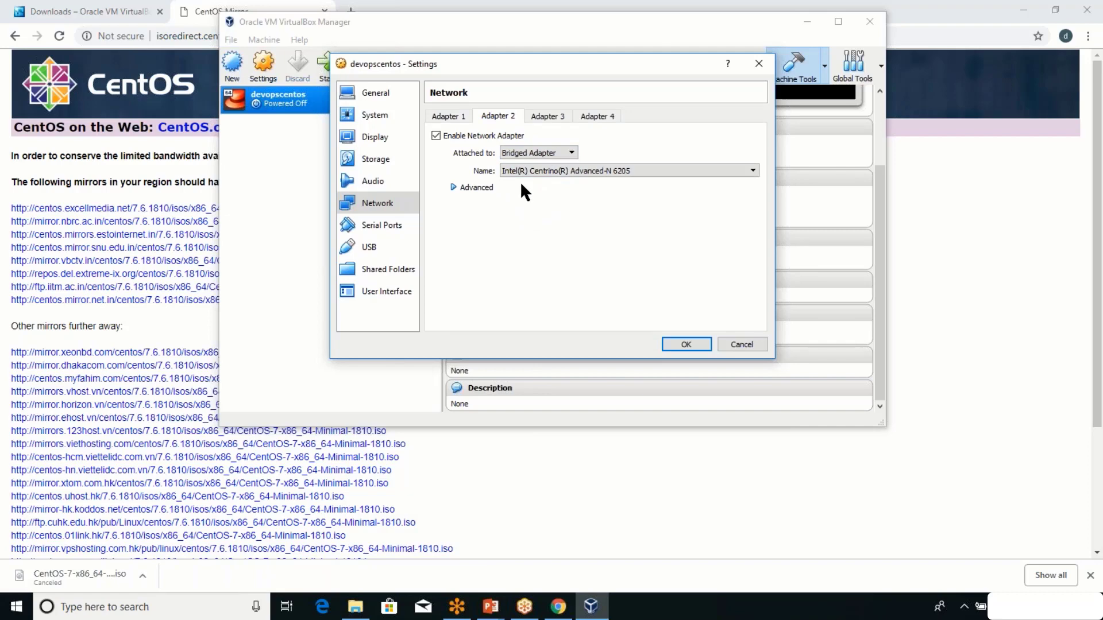
pyautogui.click(633, 170)
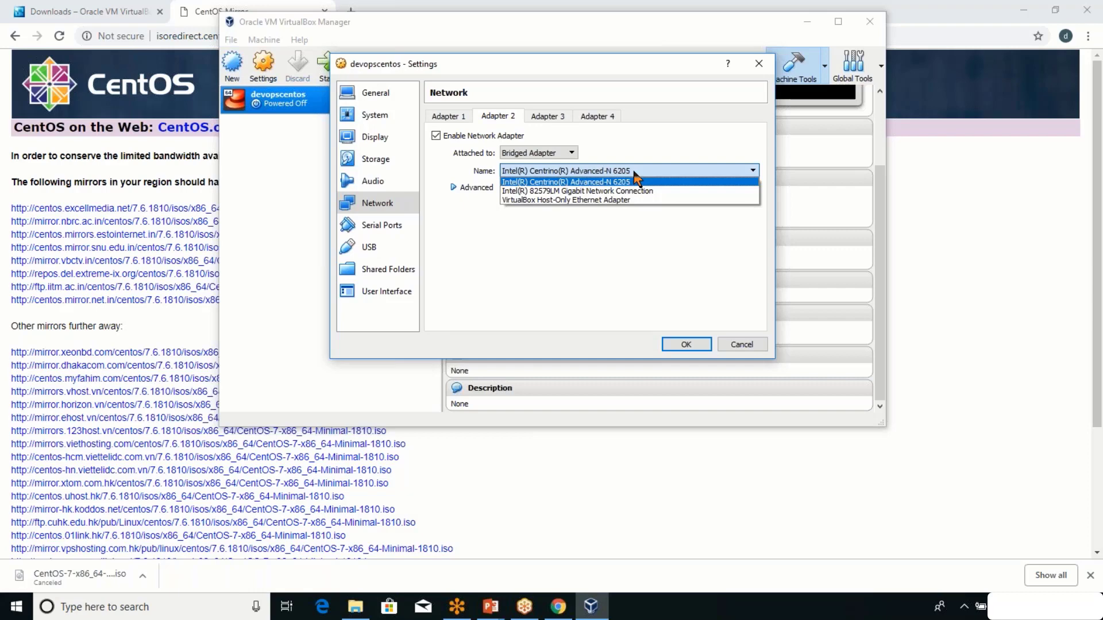
pyautogui.click(635, 180)
# Open Windows Network Connections via a 'netw' search and inspect the Ethernet and Wi-Fi adapters.
pyautogui.press('super')
pyautogui.write('netw')
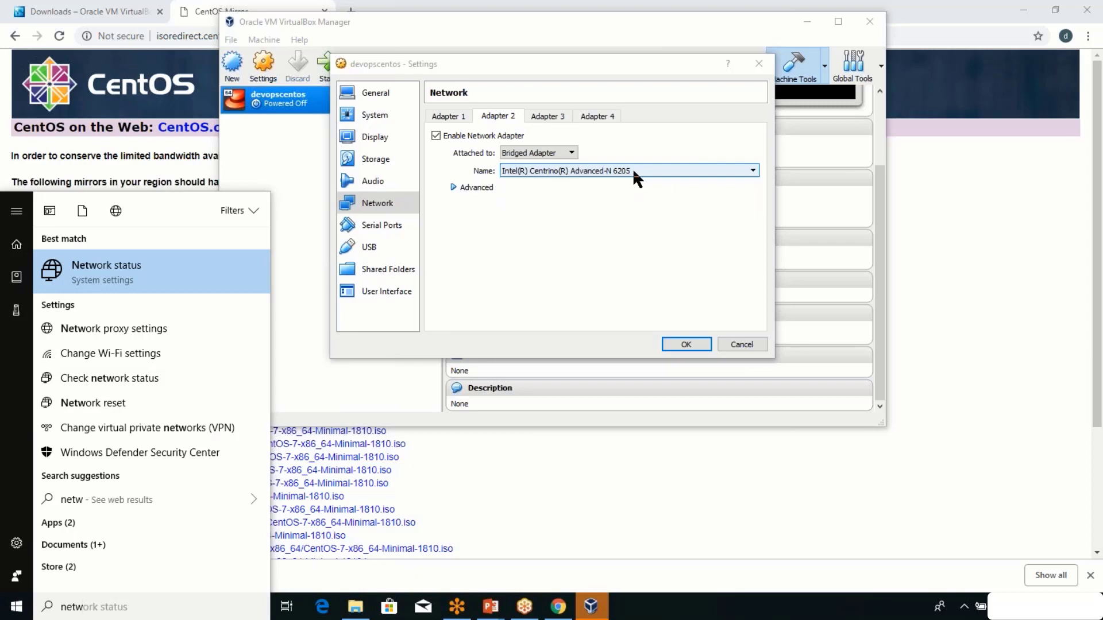
pyautogui.press('Return')
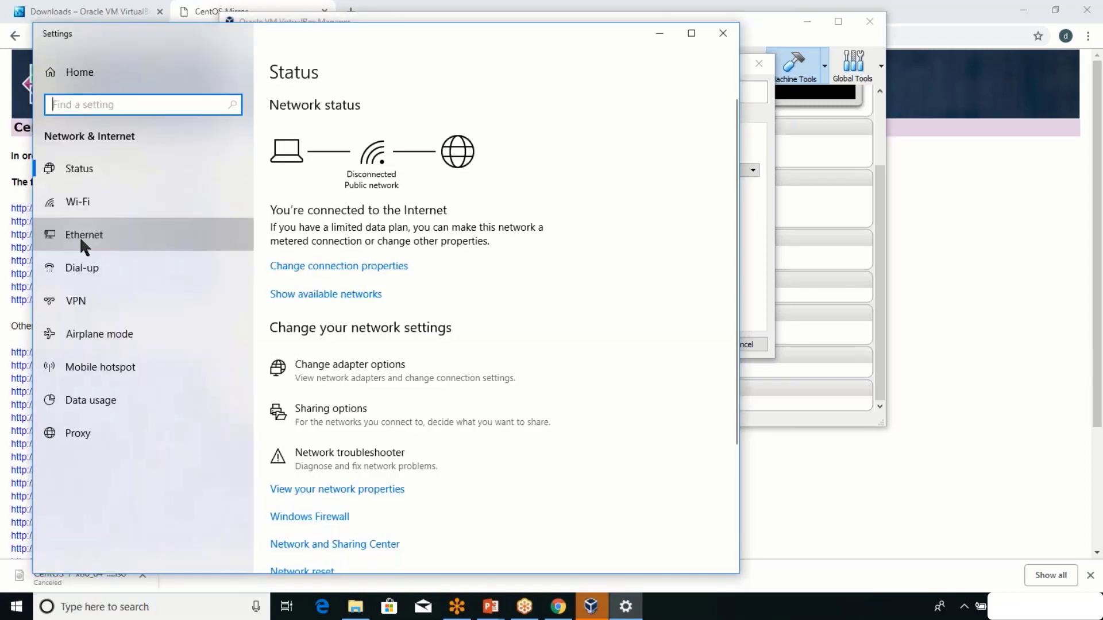
pyautogui.click(79, 236)
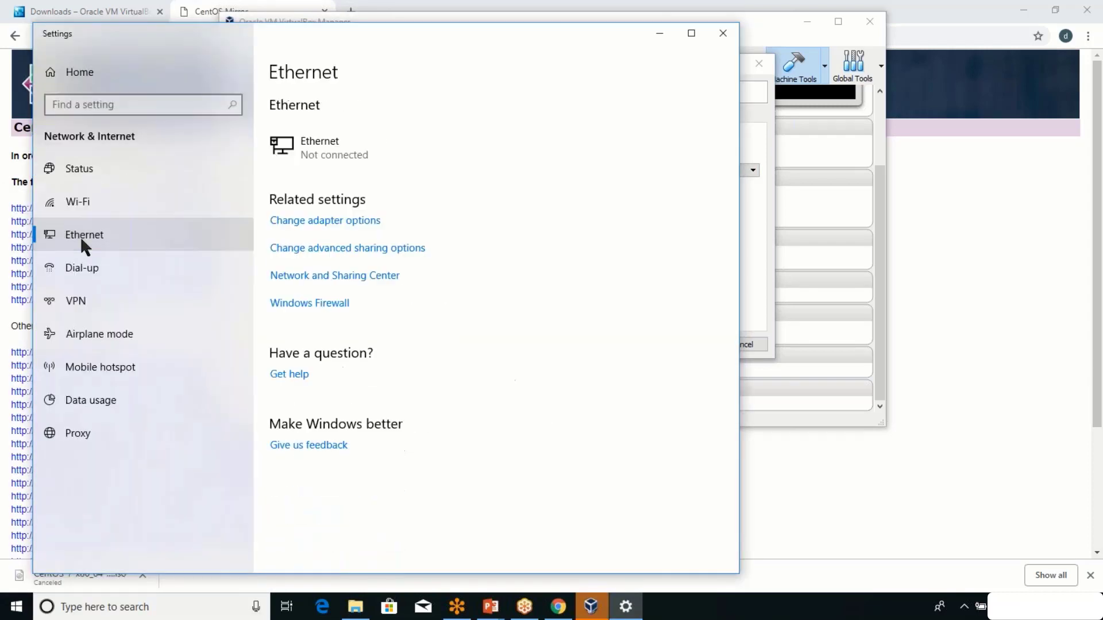
pyautogui.click(356, 226)
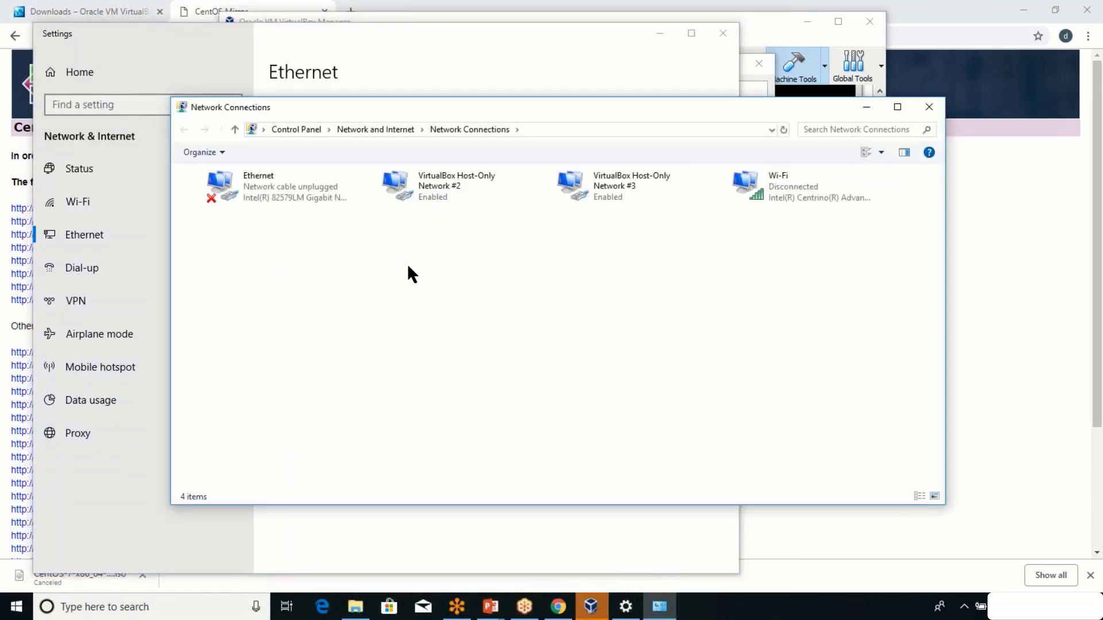
pyautogui.click(248, 189)
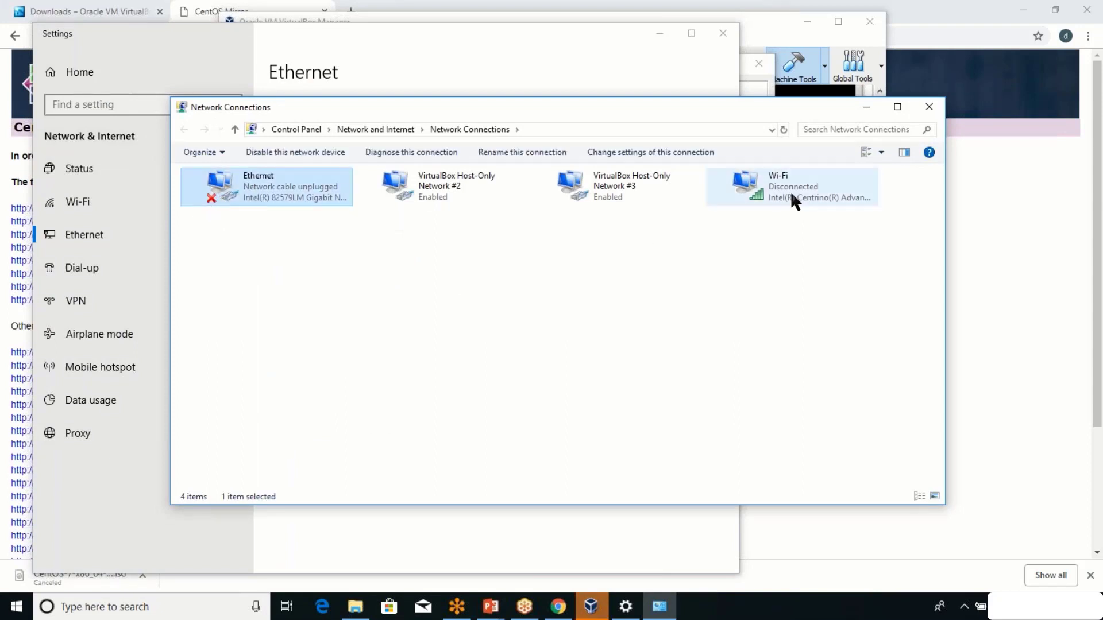
pyautogui.click(810, 186)
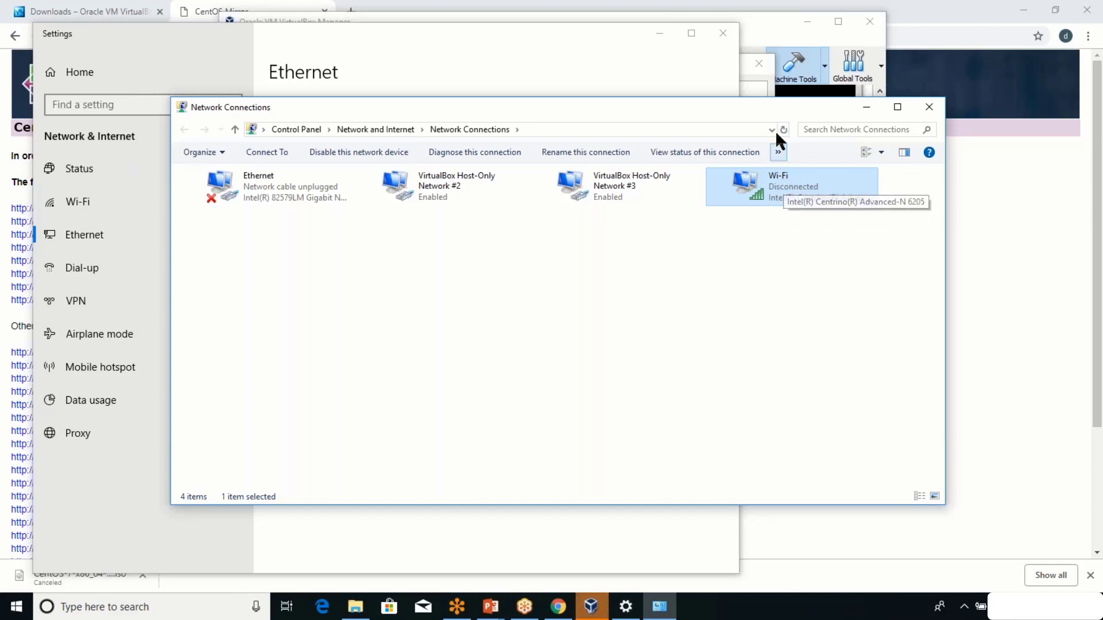
# Confirm Adapter 2 bridges to the Centrino card and save the devopscentos network settings.
pyautogui.click(752, 77)
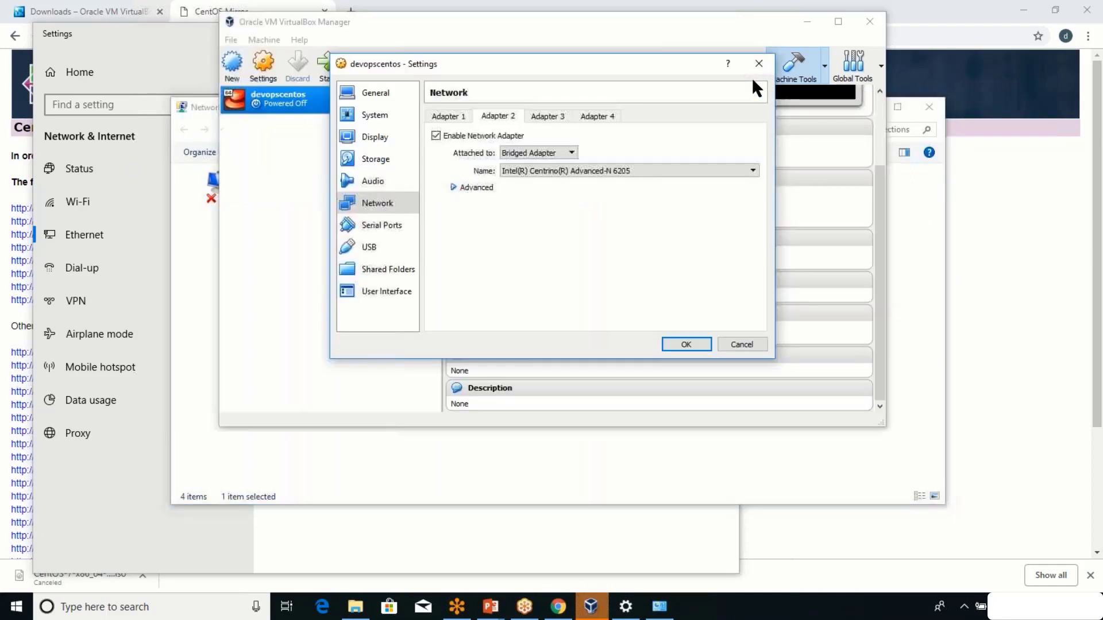
pyautogui.click(639, 175)
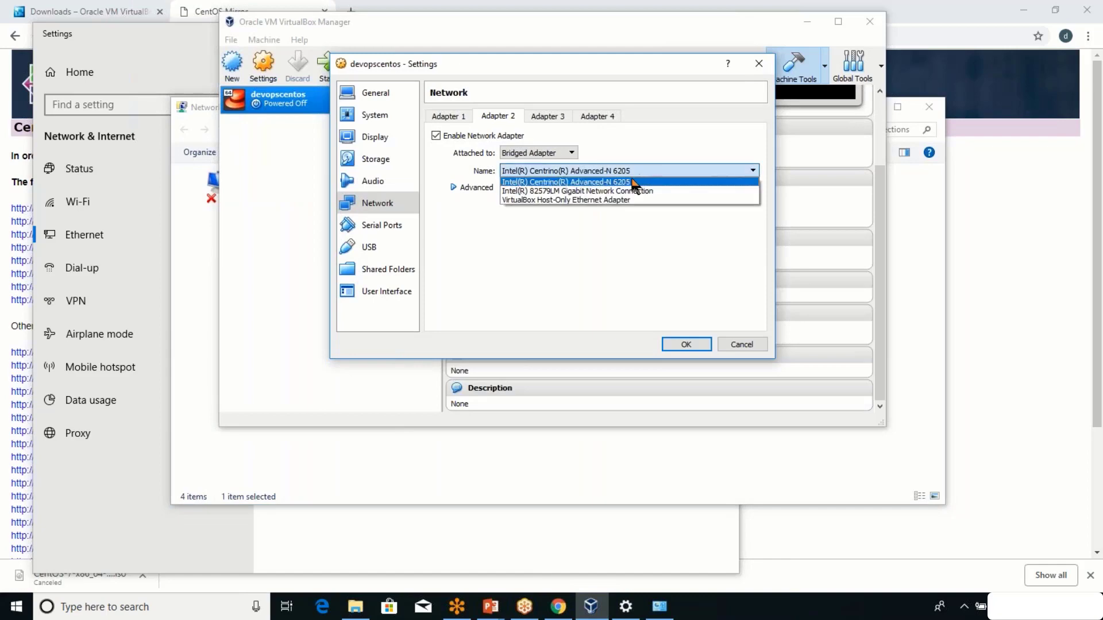
pyautogui.click(629, 176)
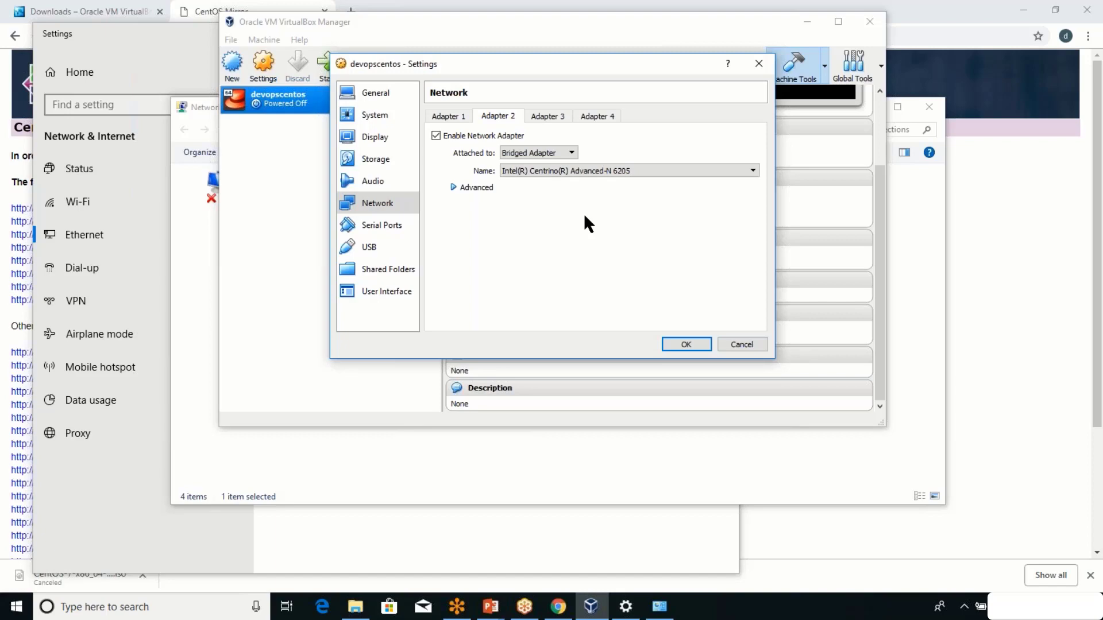
pyautogui.click(687, 344)
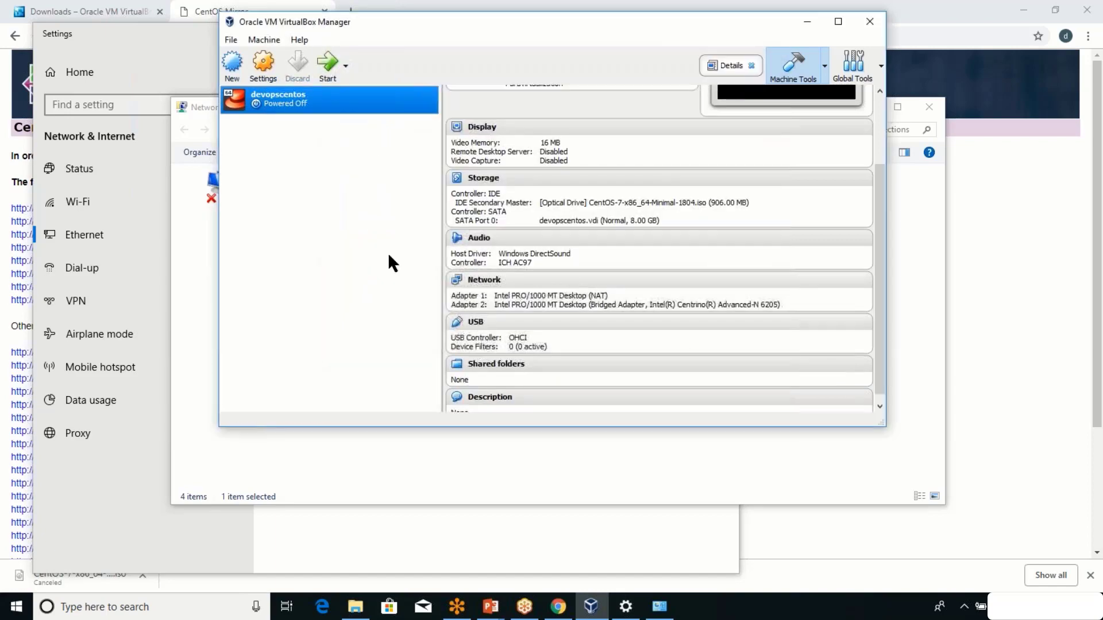
# Start devopscentos and let its window capture the mouse and keyboard.
pyautogui.click(328, 79)
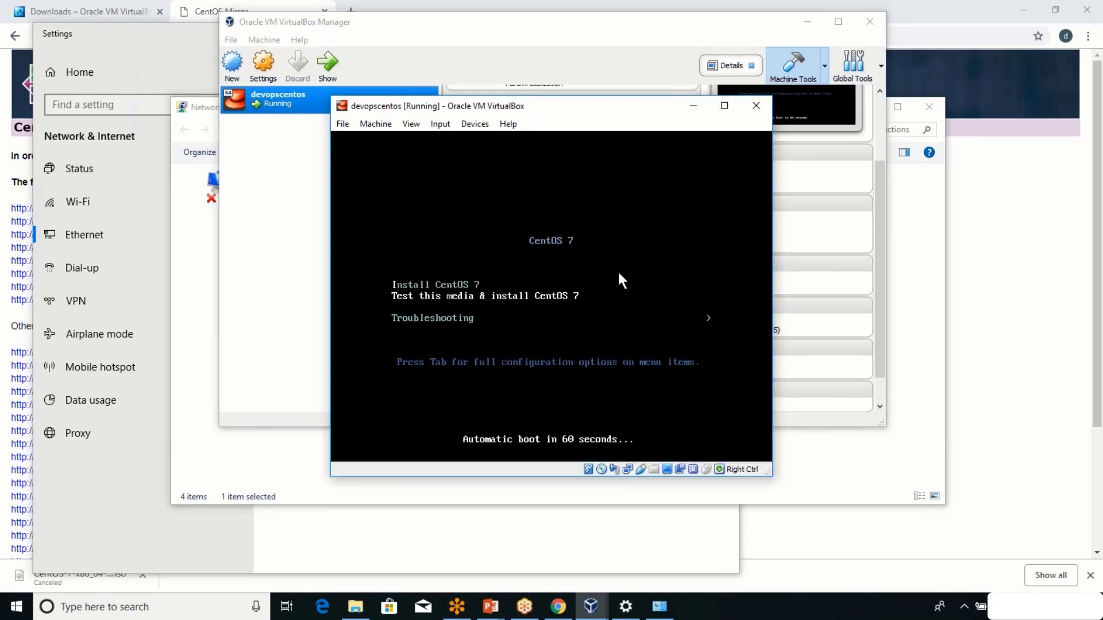
pyautogui.click(678, 258)
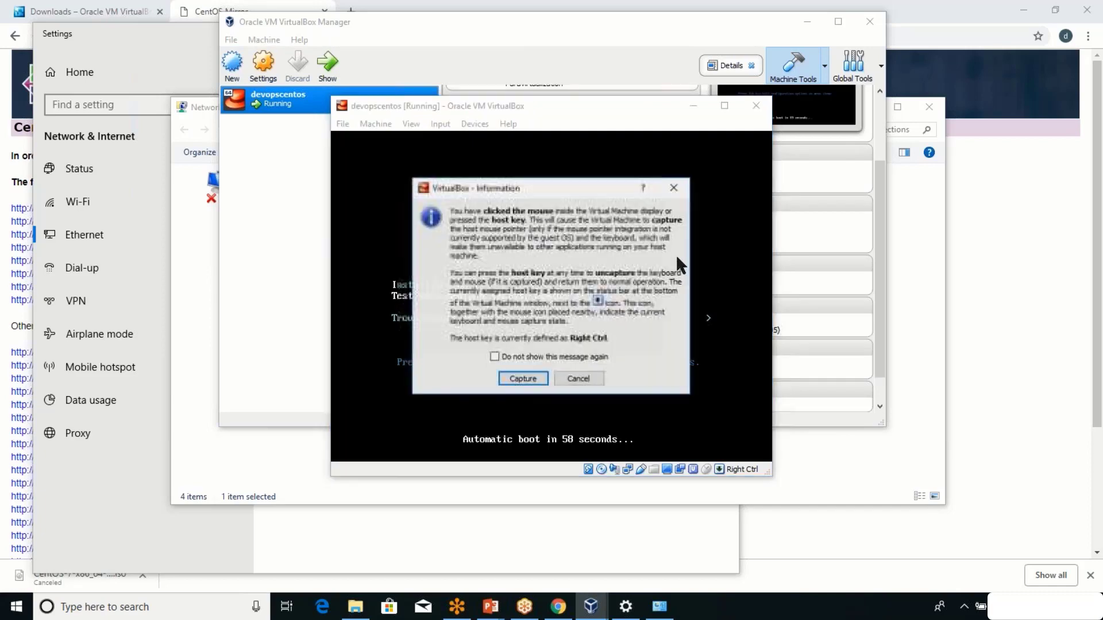
pyautogui.click(523, 379)
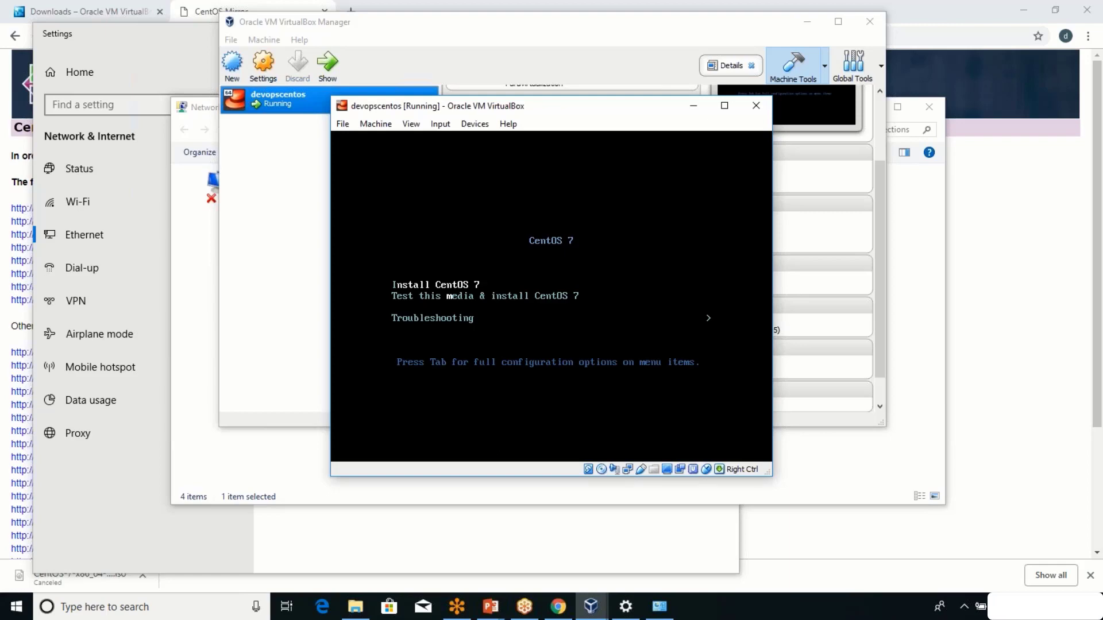
# Boot the Install CentOS 7 option and let the VM capture mouse and keyboard.
pyautogui.press('Return')
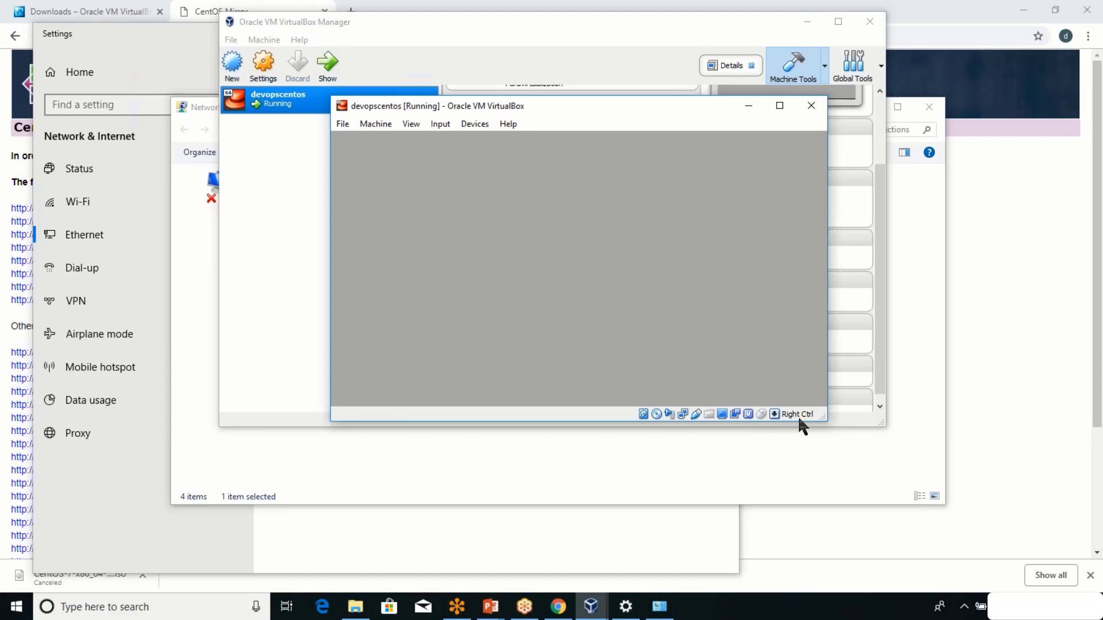
pyautogui.click(521, 237)
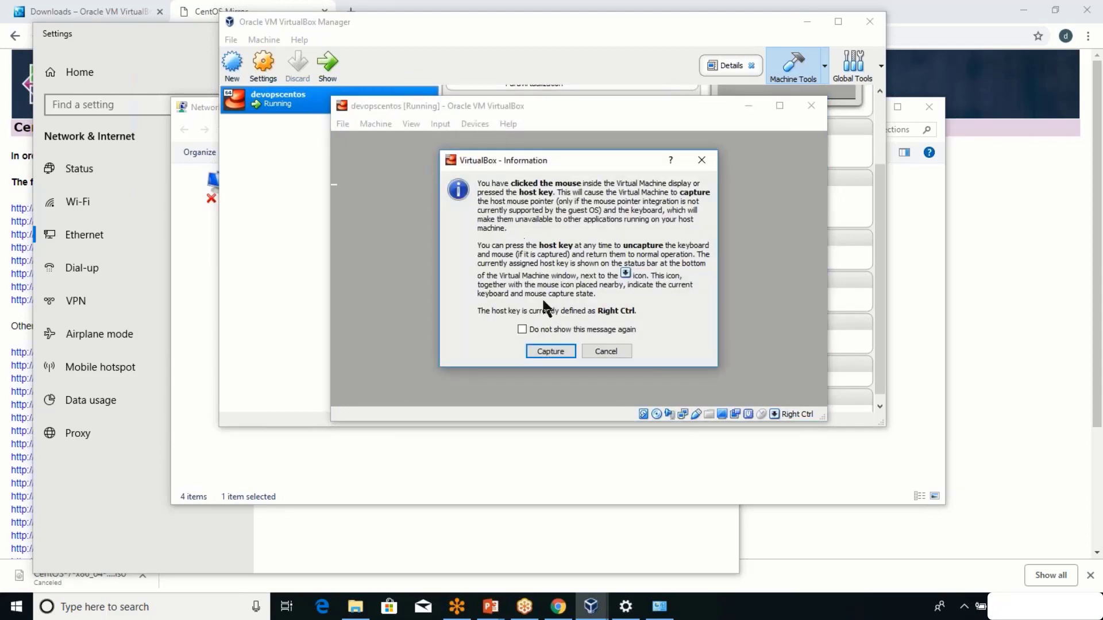
pyautogui.click(551, 351)
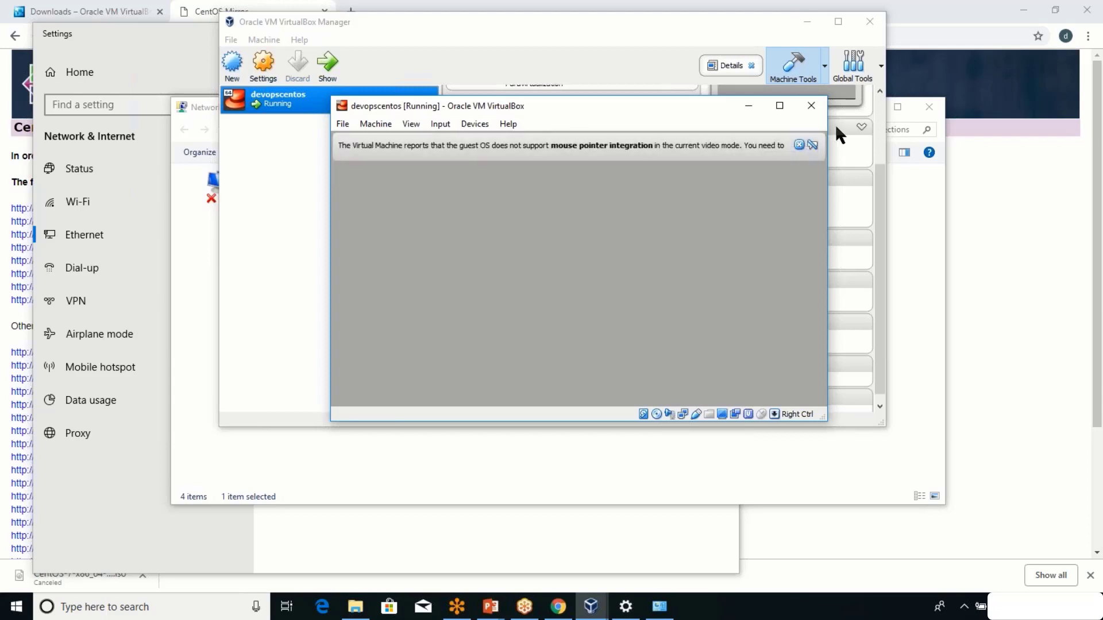
# Dismiss the mouse-integration notice and recapture input for devopscentos.
pyautogui.click(799, 144)
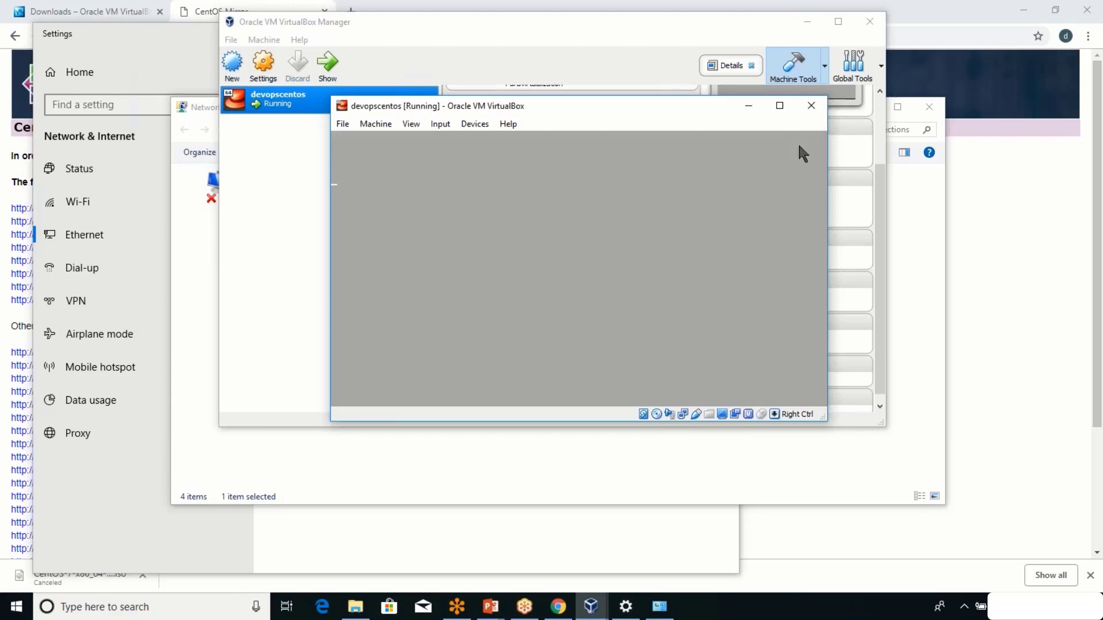
pyautogui.click(733, 194)
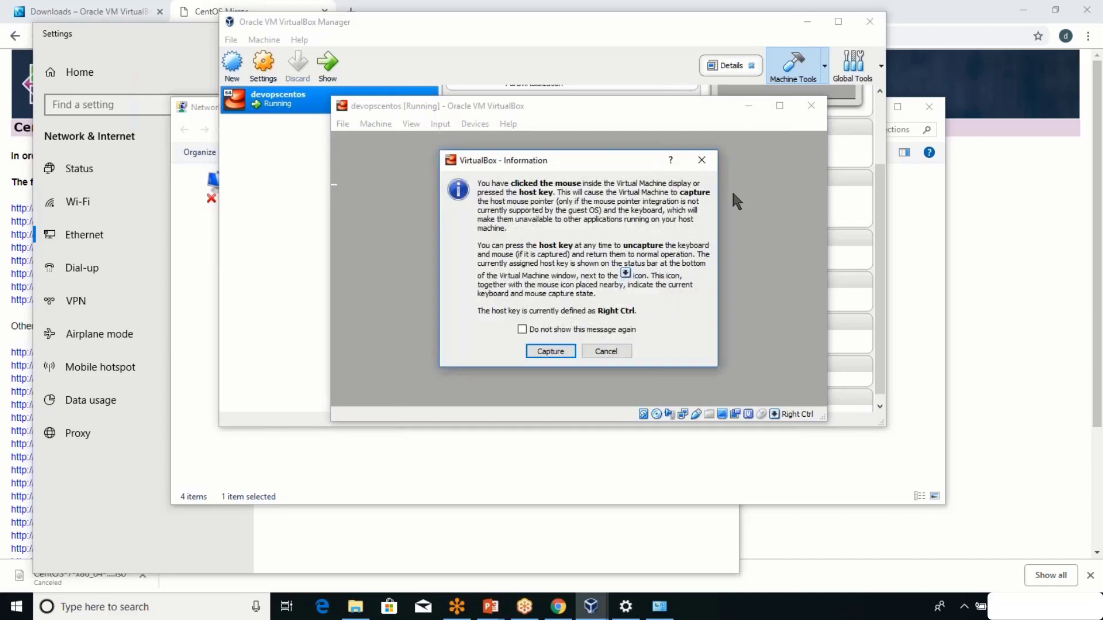
pyautogui.click(550, 352)
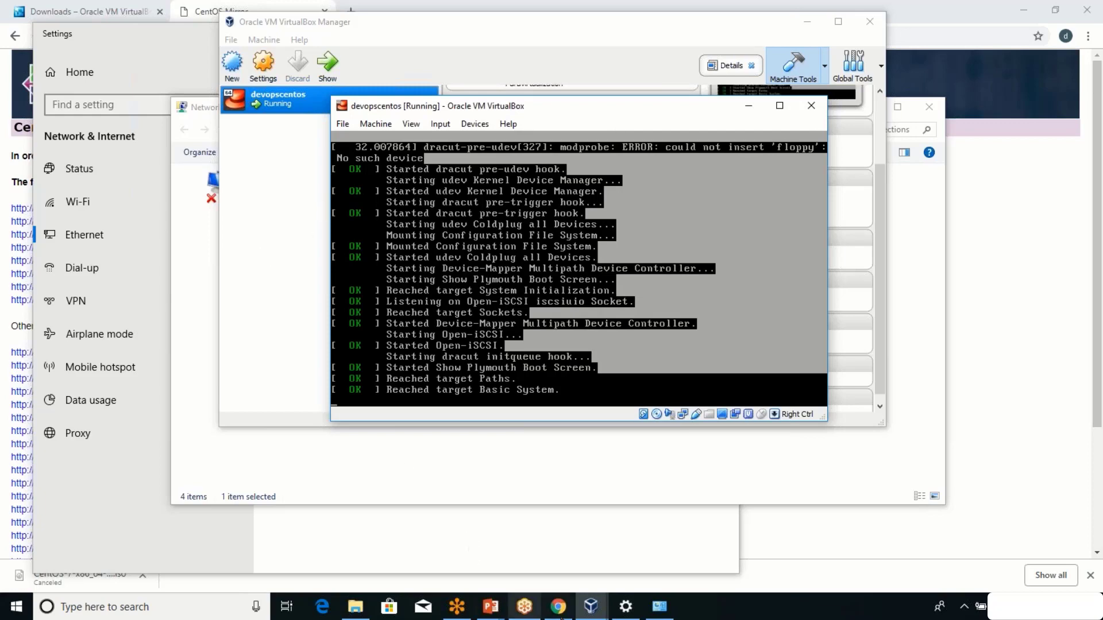
# Google 'download ubuntu server iso' in a new Chrome tab and open the Download Ubuntu Server result.
pyautogui.click(558, 607)
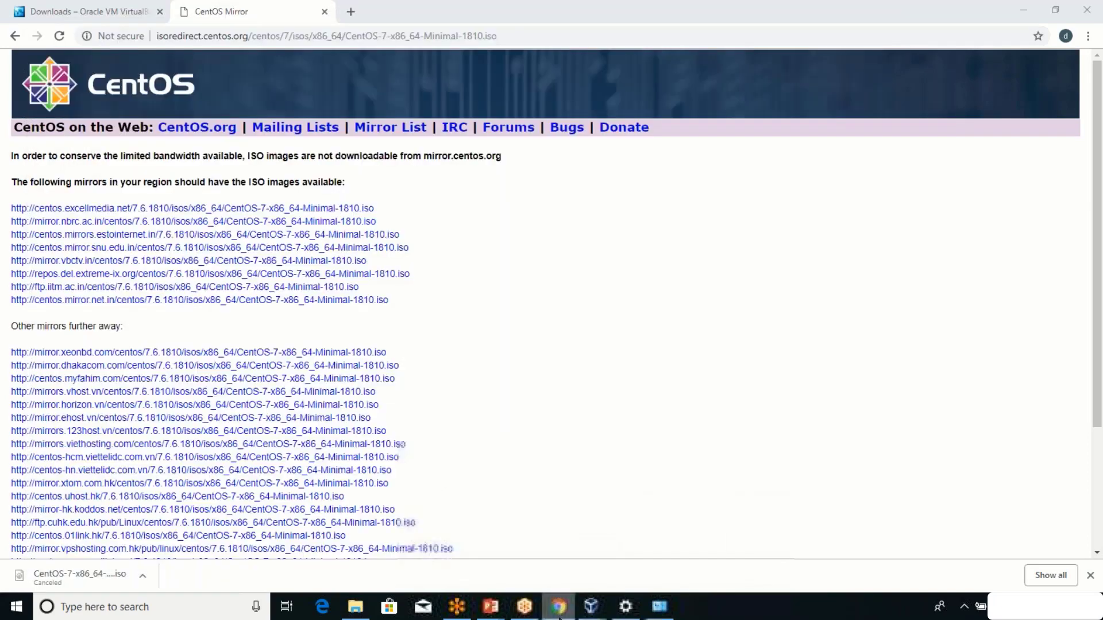
pyautogui.click(355, 12)
pyautogui.write('do')
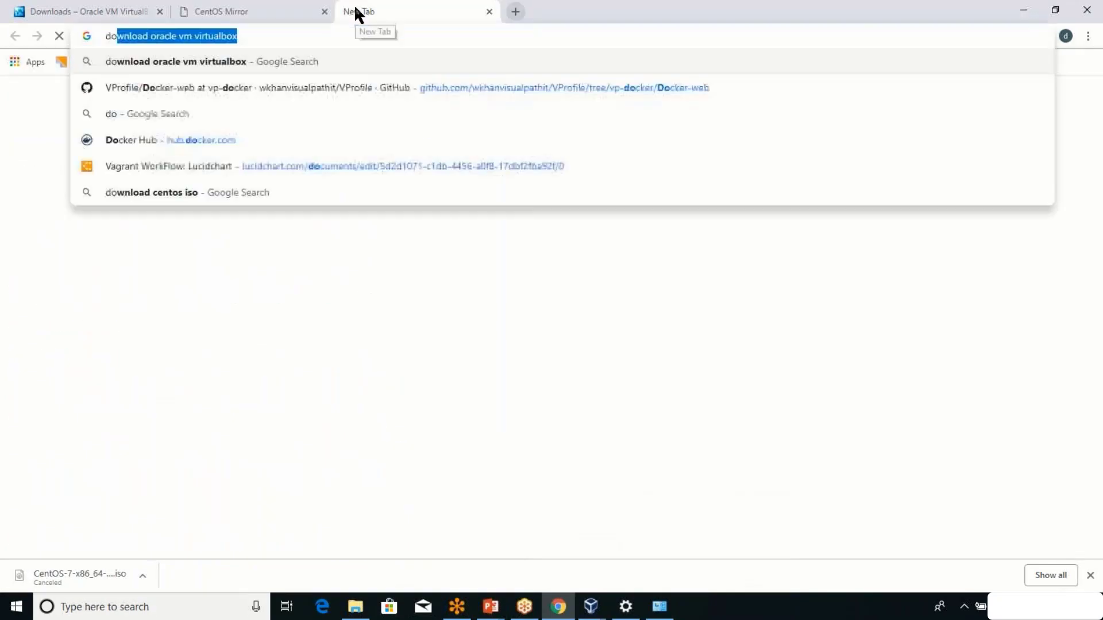
pyautogui.write('wnload ubuntu')
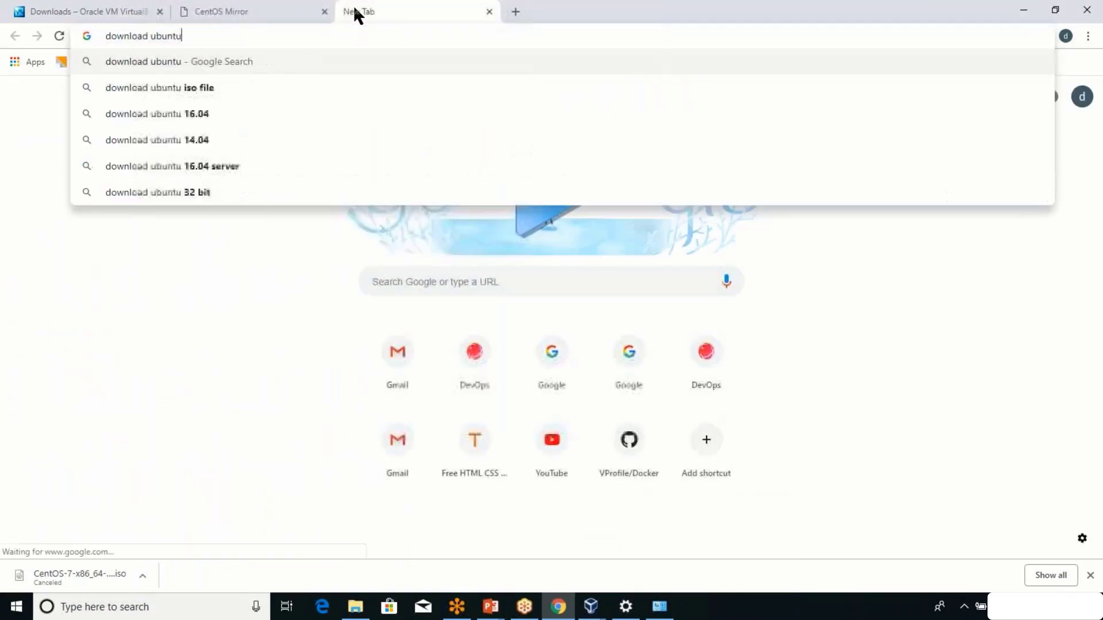
pyautogui.write(' iso')
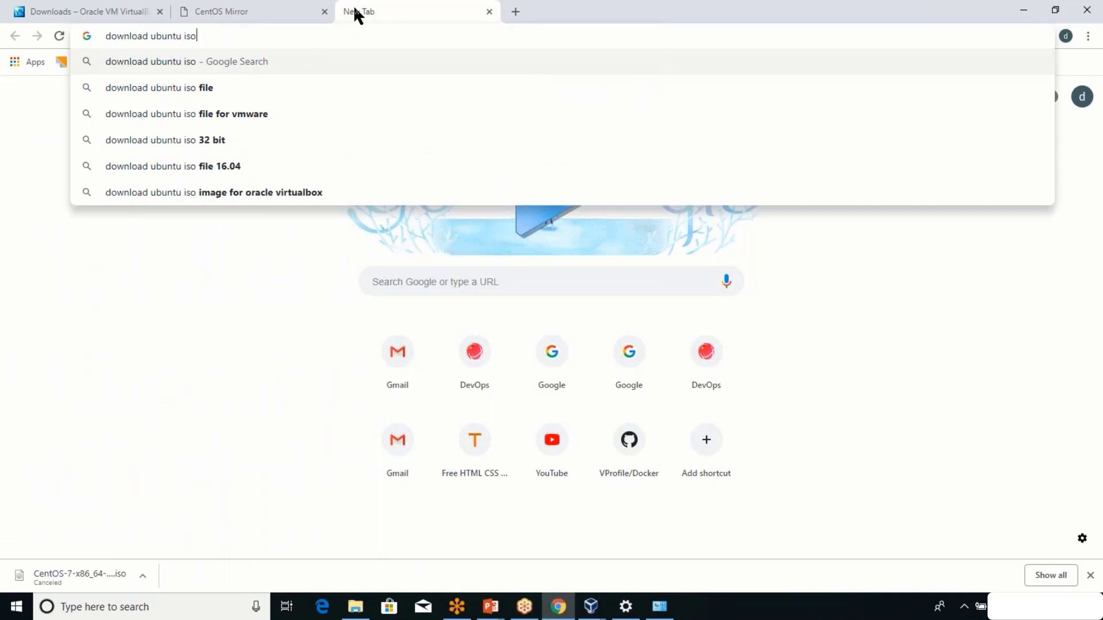
pyautogui.press('Return')
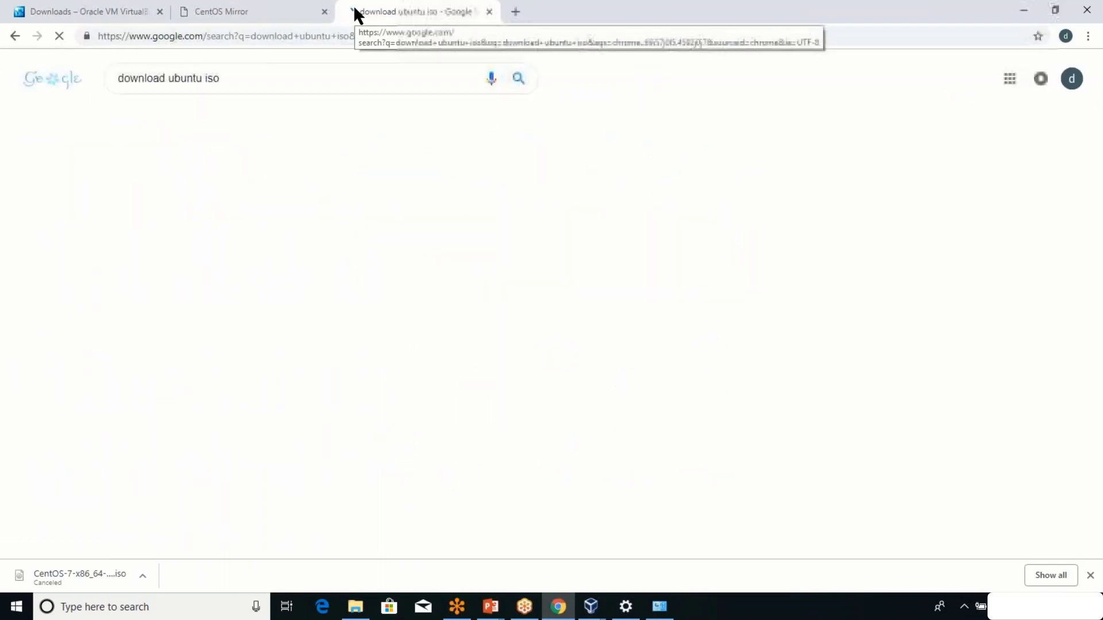
pyautogui.click(206, 78)
pyautogui.write('server')
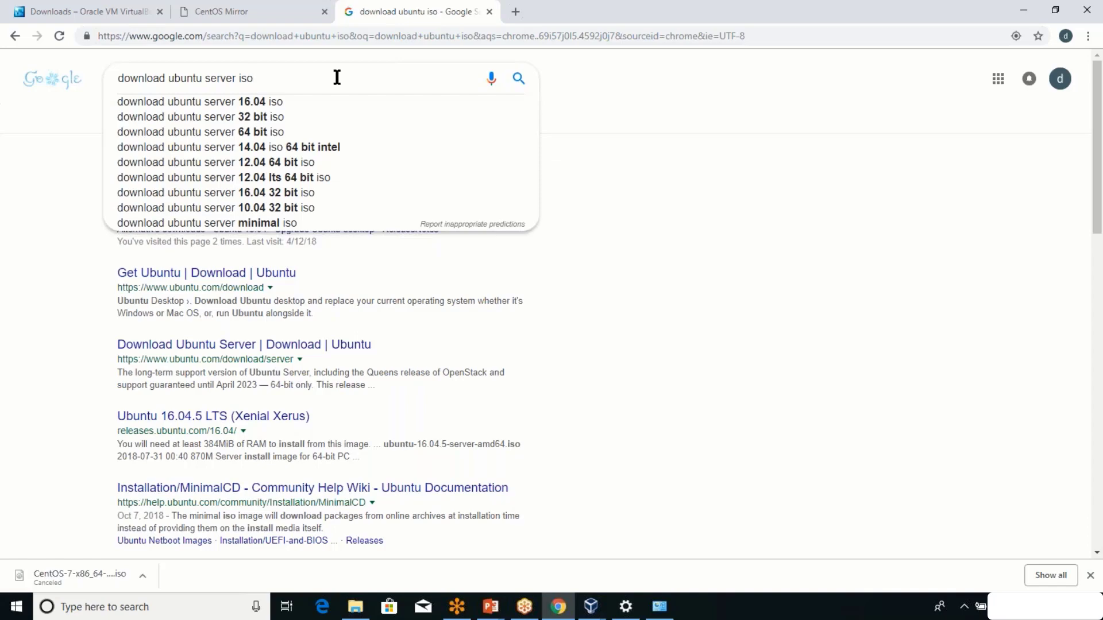
pyautogui.press('Return')
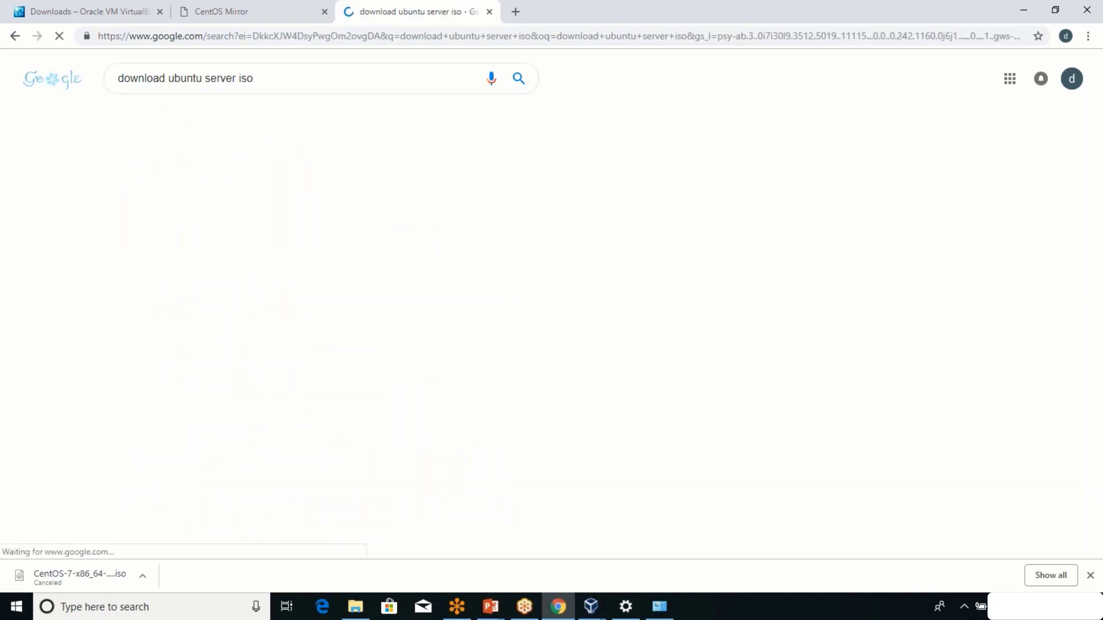
pyautogui.click(172, 176)
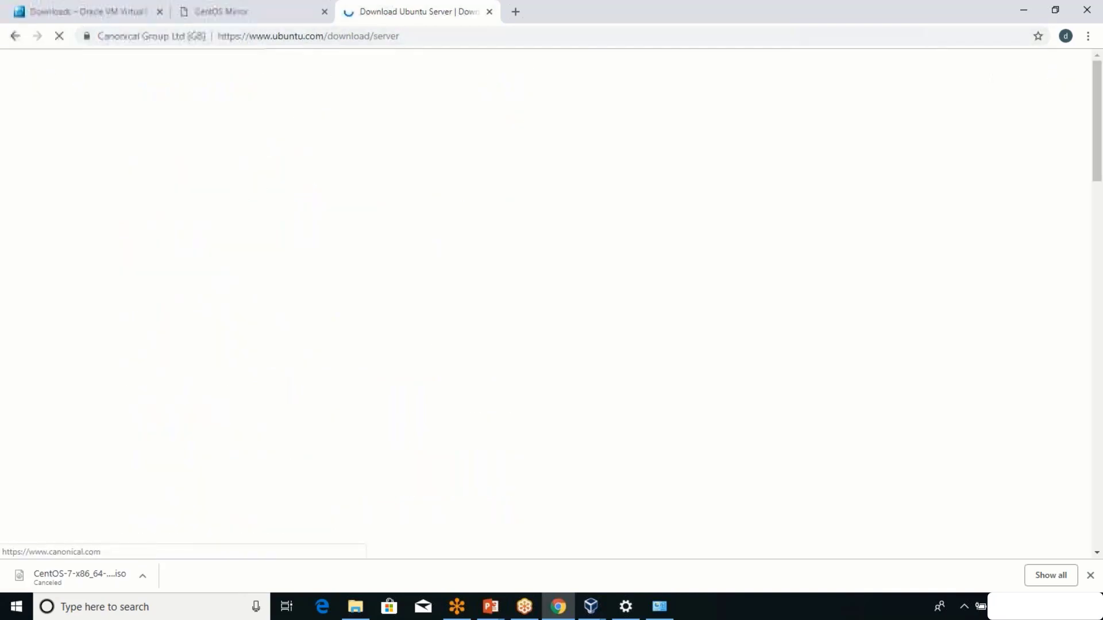
# Dismiss the cookie notice and download Ubuntu Server 18.04.1 LTS.
pyautogui.click(253, 9)
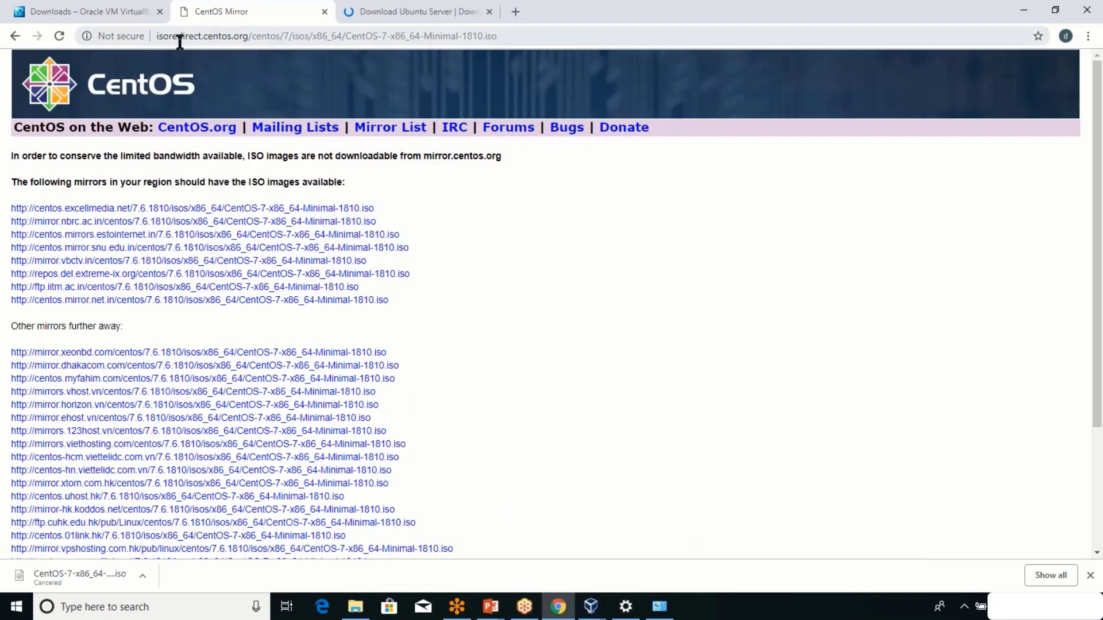
pyautogui.click(408, 12)
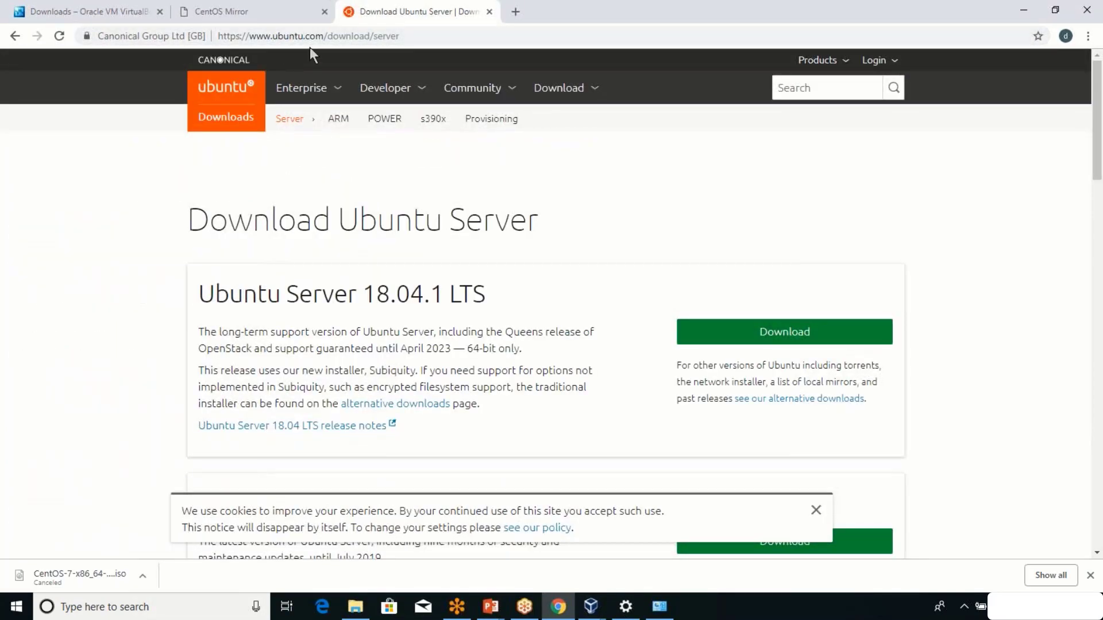
pyautogui.click(815, 510)
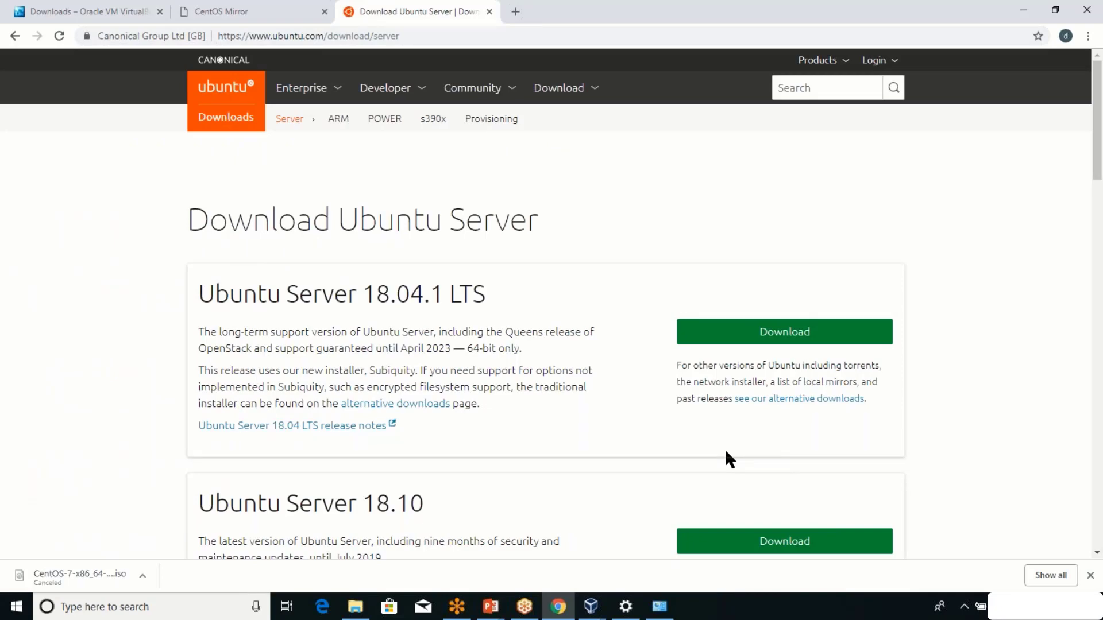
pyautogui.scroll(-4, 725, 449)
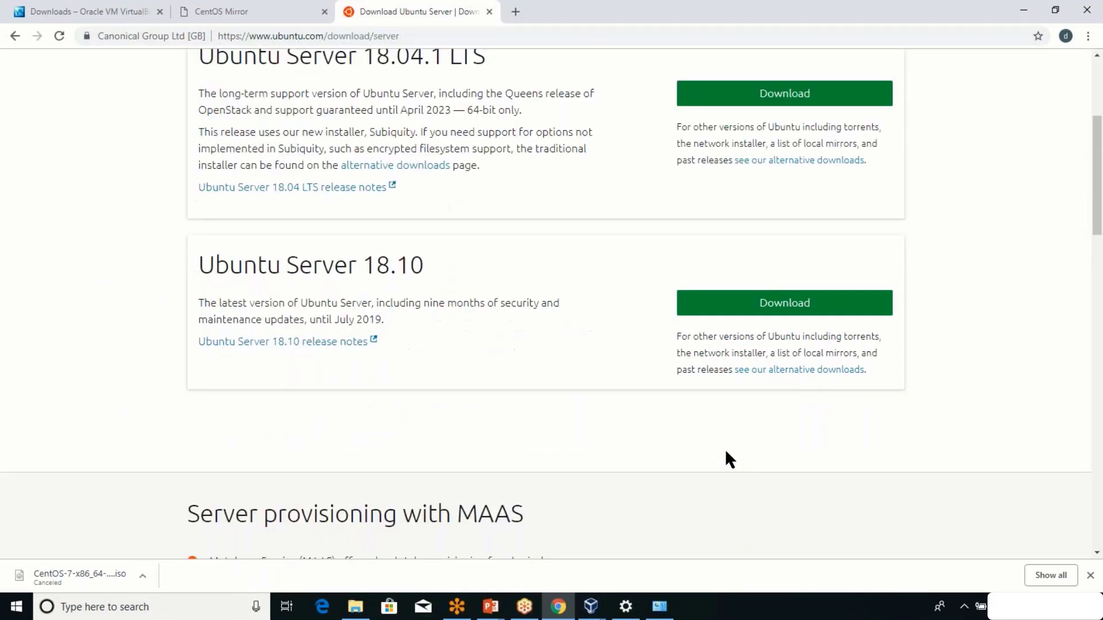
pyautogui.scroll(3, 725, 449)
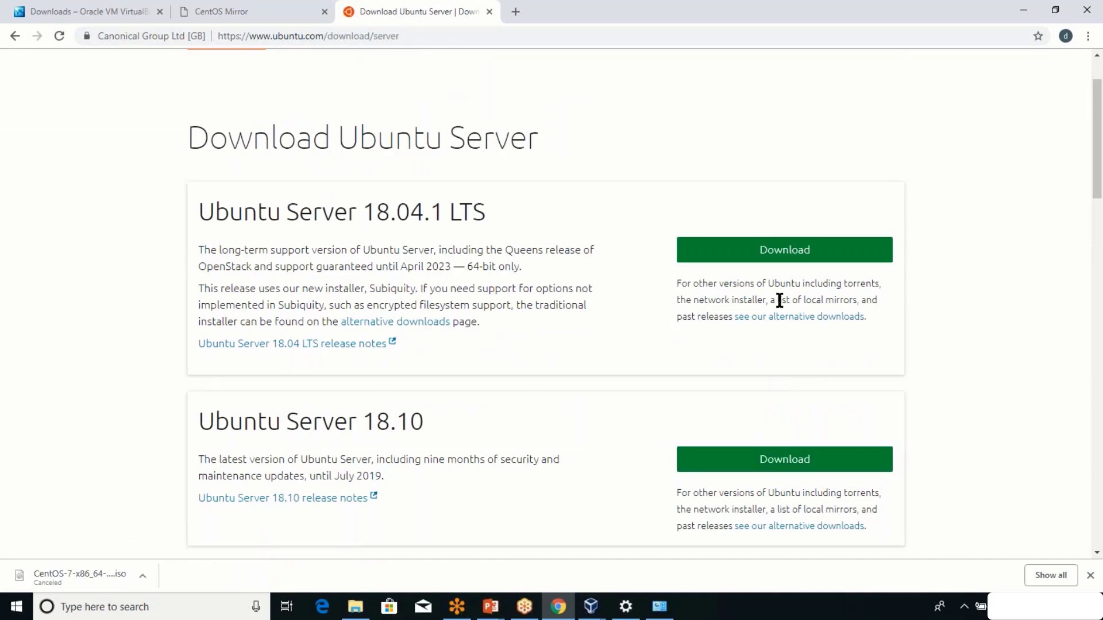
pyautogui.click(805, 253)
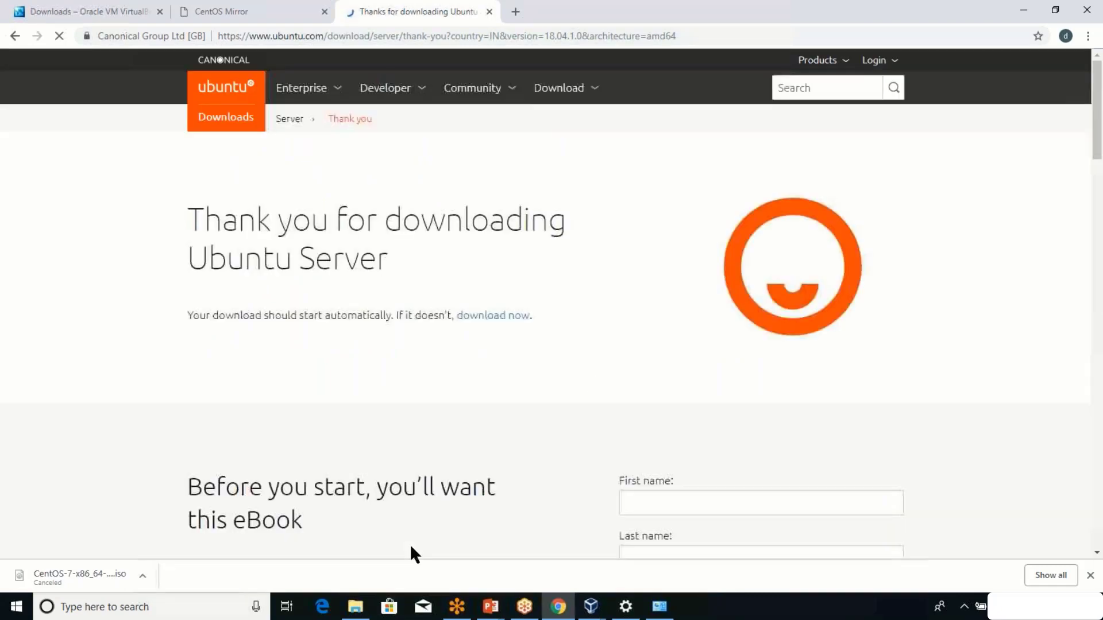
pyautogui.click(346, 597)
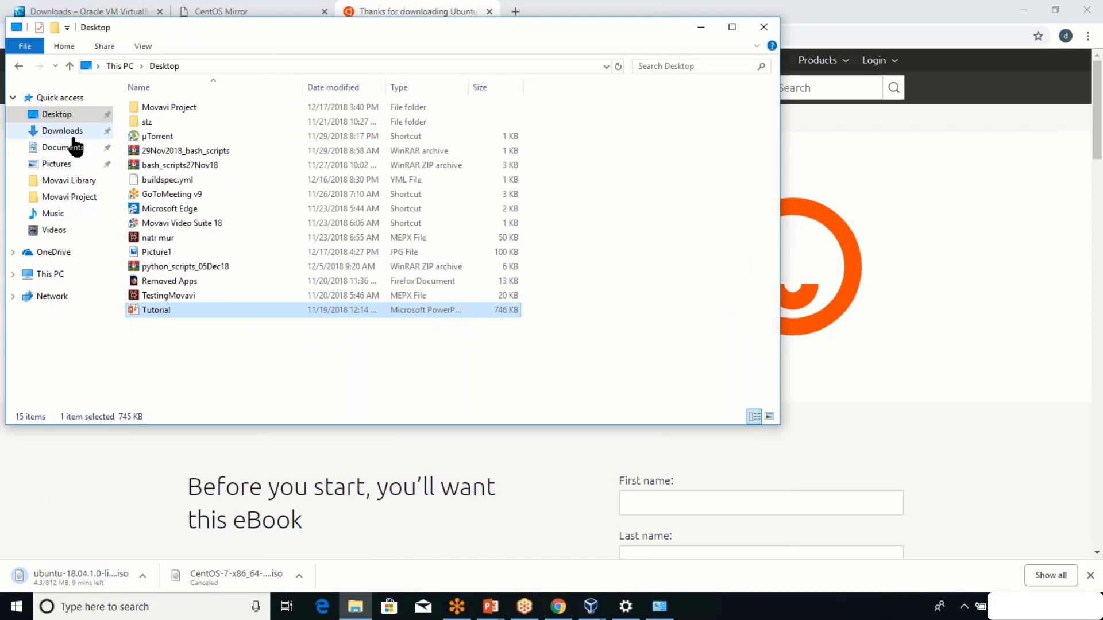
# Check the Downloads folder and cancel Chrome's Ubuntu ISO download.
pyautogui.click(69, 132)
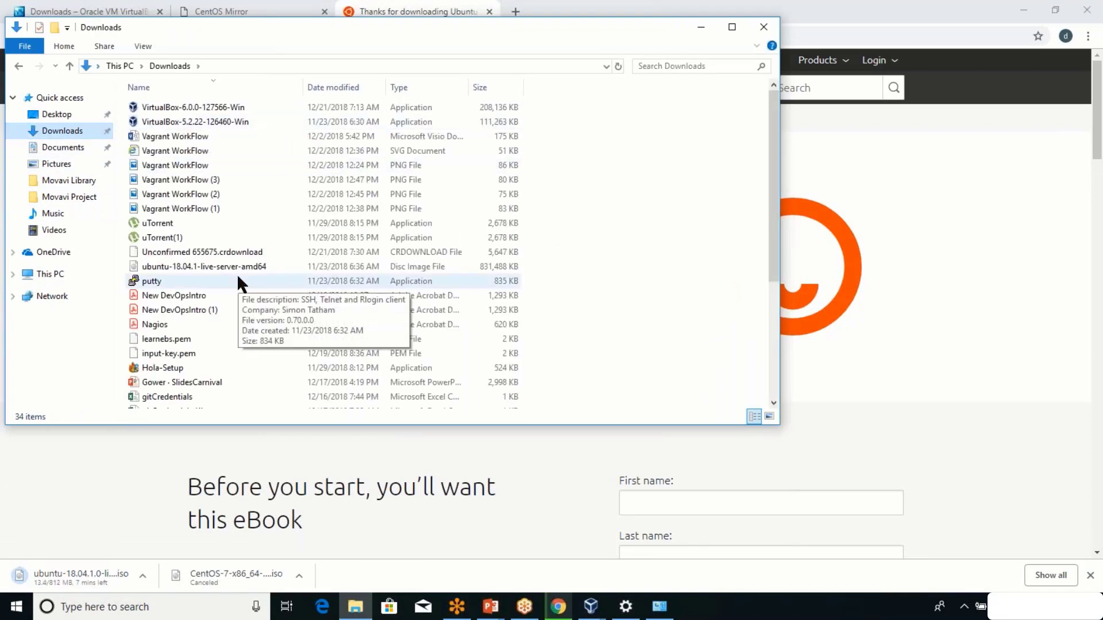
pyautogui.scroll(-2, 238, 280)
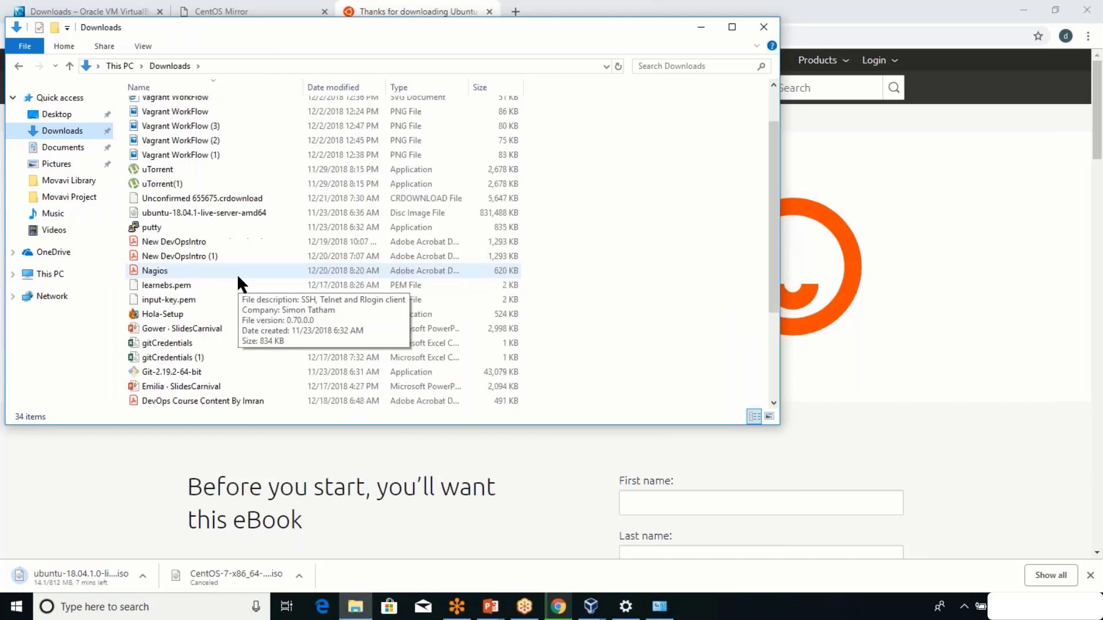
pyautogui.scroll(-2, 236, 274)
pyautogui.scroll(-2, 236, 274)
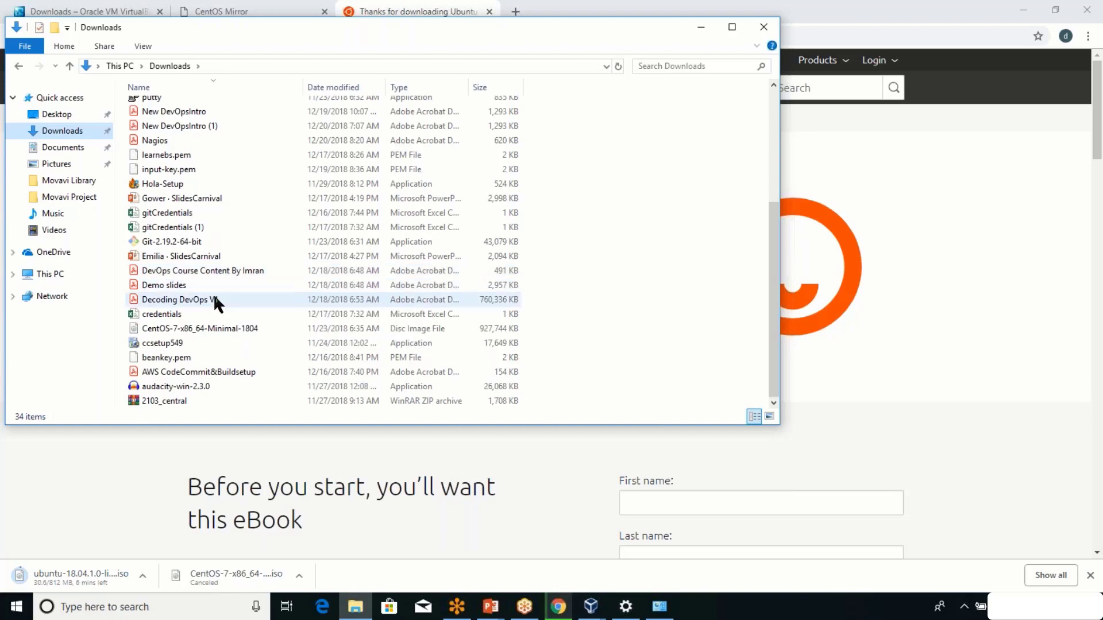
pyautogui.scroll(1, 213, 294)
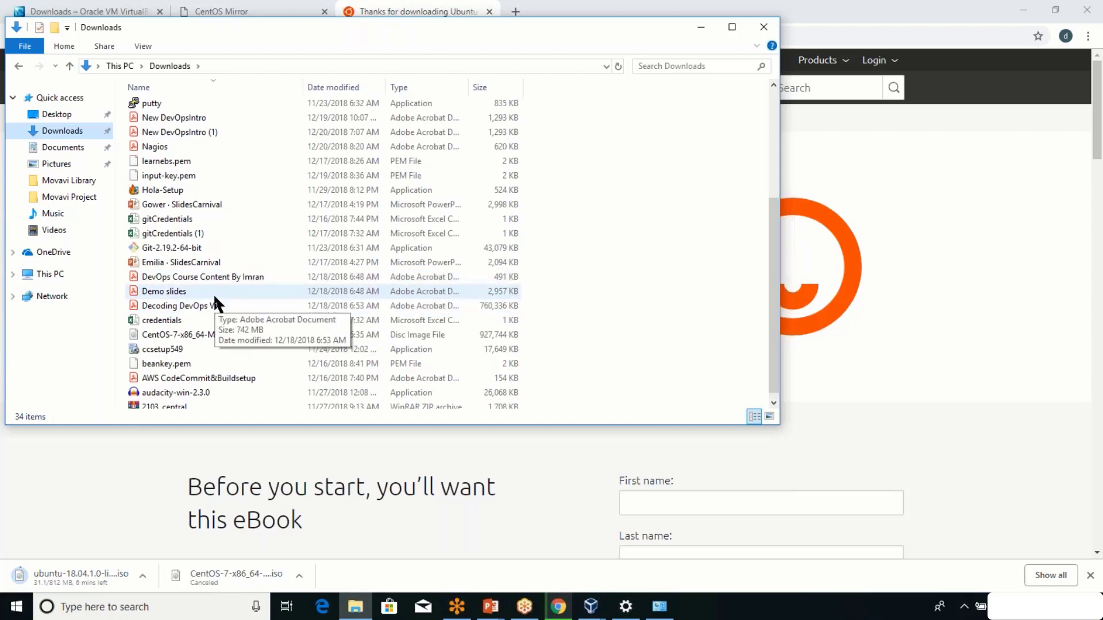
pyautogui.scroll(3, 213, 294)
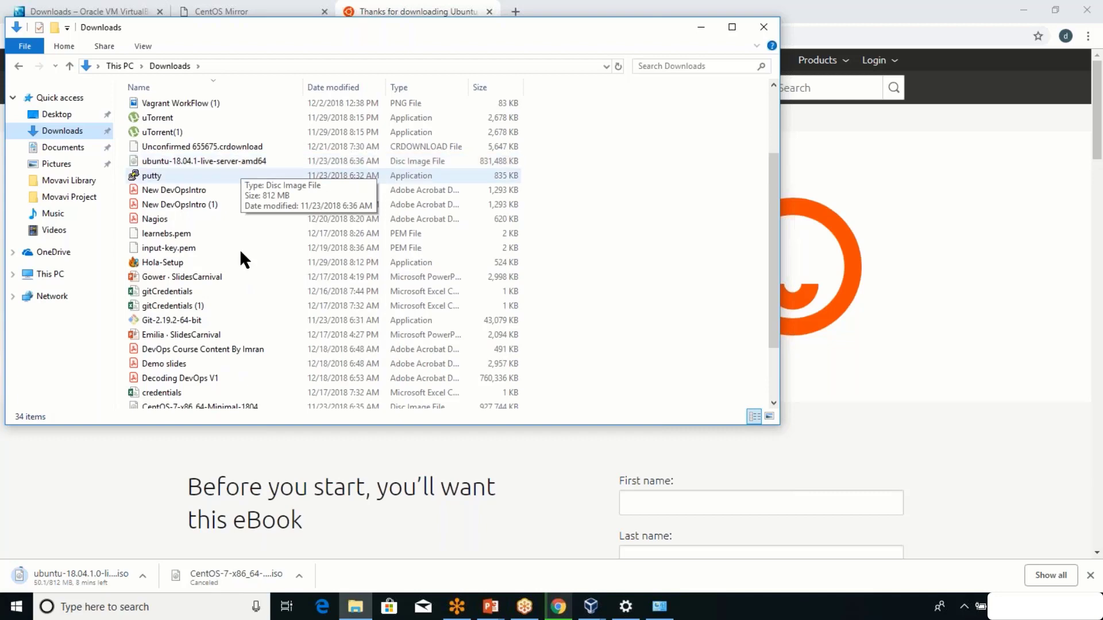
pyautogui.click(140, 574)
pyautogui.click(151, 553)
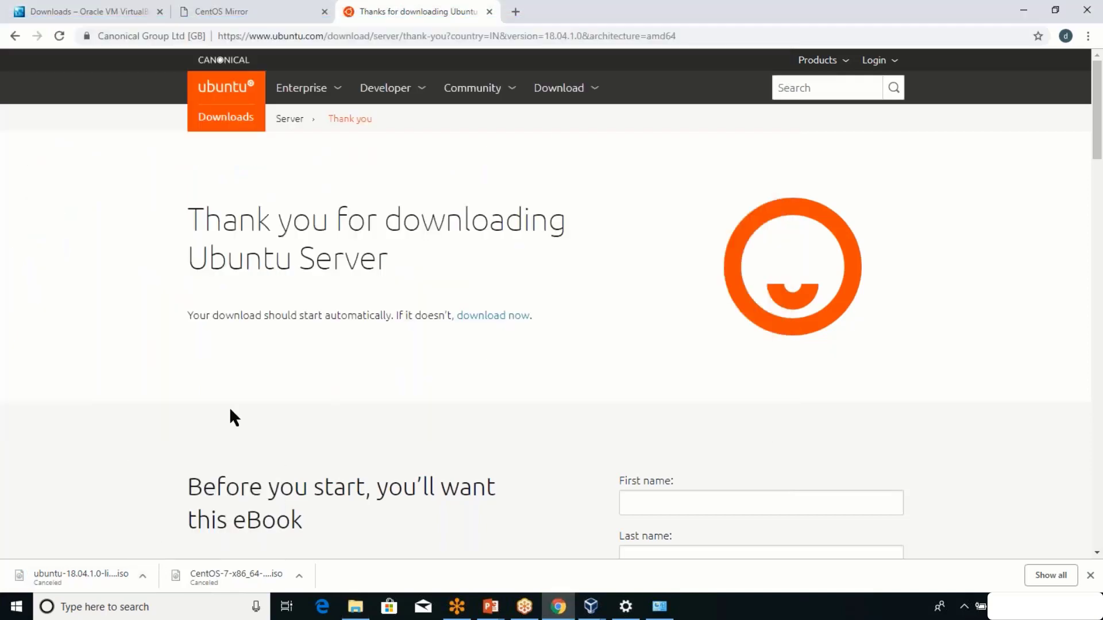
# Select the existing ubuntu-18.04.1-live-server-amd64 image, then bring the Ubuntu download page back to front.
pyautogui.hotkey('alt', 'Tab')
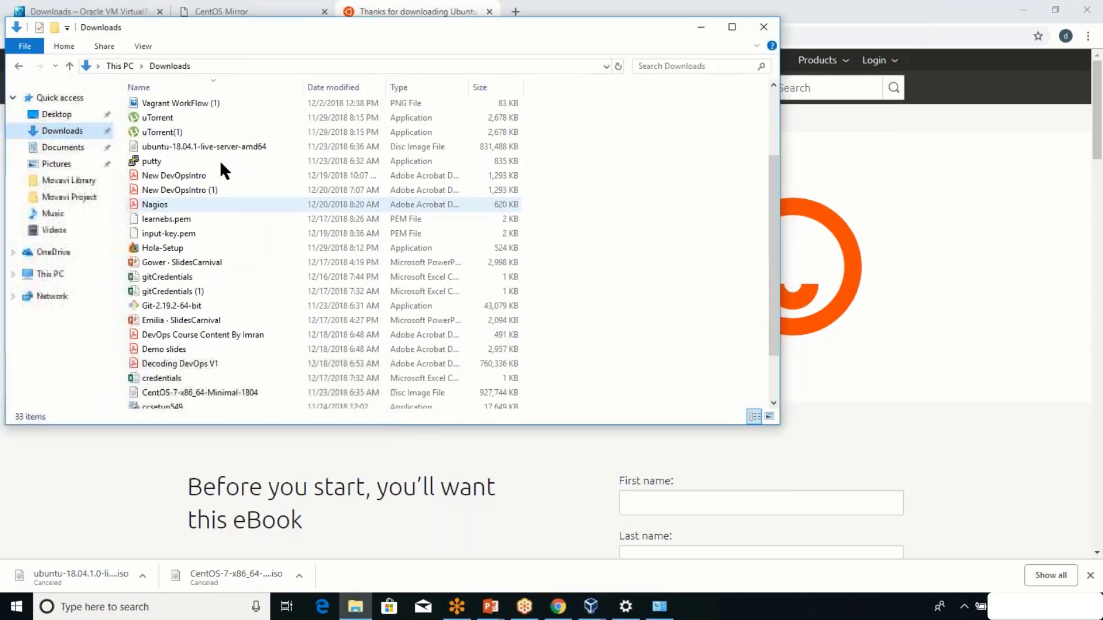
pyautogui.click(218, 146)
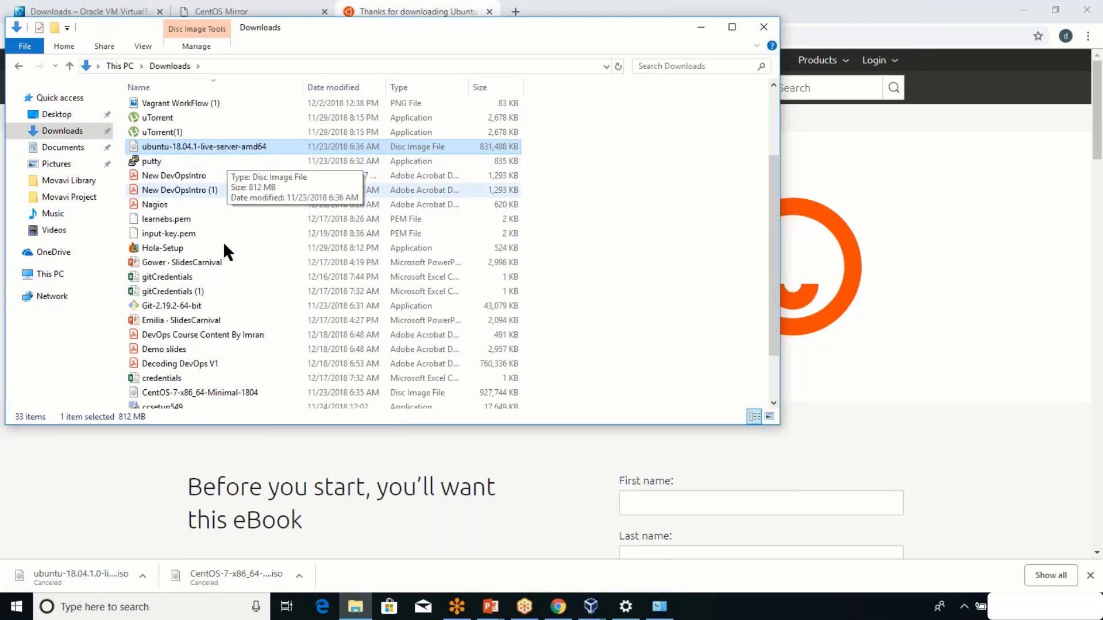
pyautogui.click(156, 483)
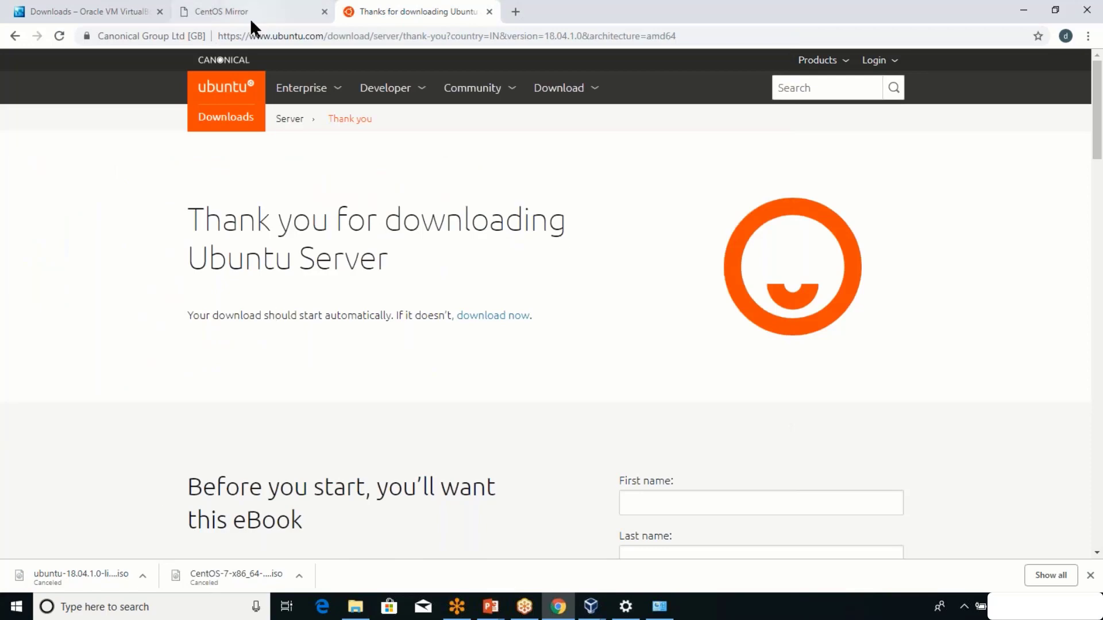
# Bring the devopscentos VM window forward from the taskbar and let it capture mouse and keyboard.
pyautogui.click(597, 618)
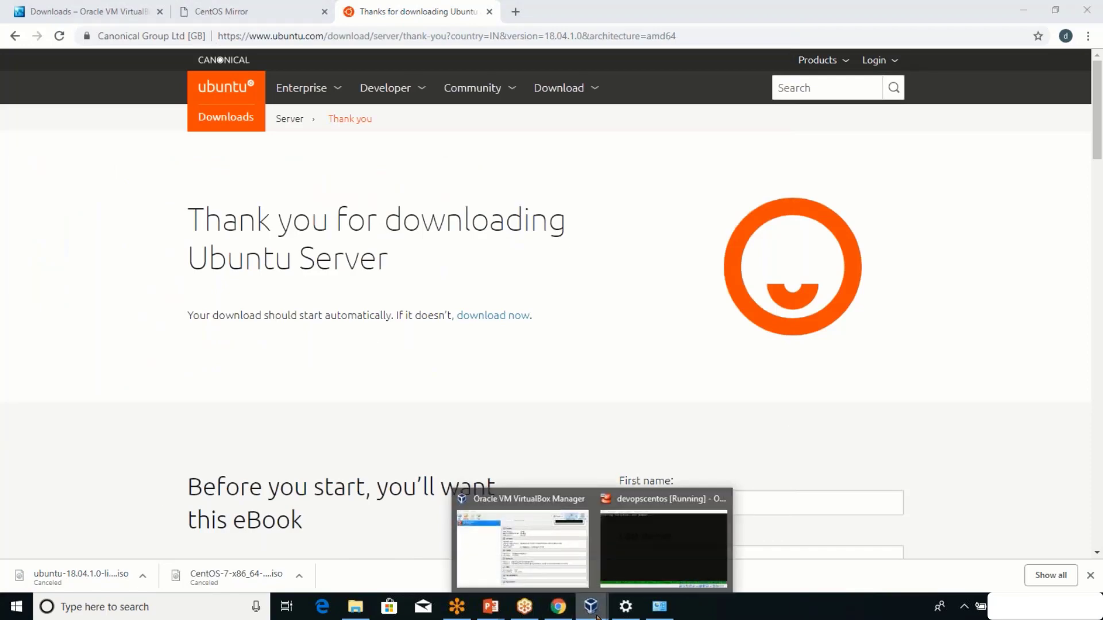
pyautogui.click(622, 569)
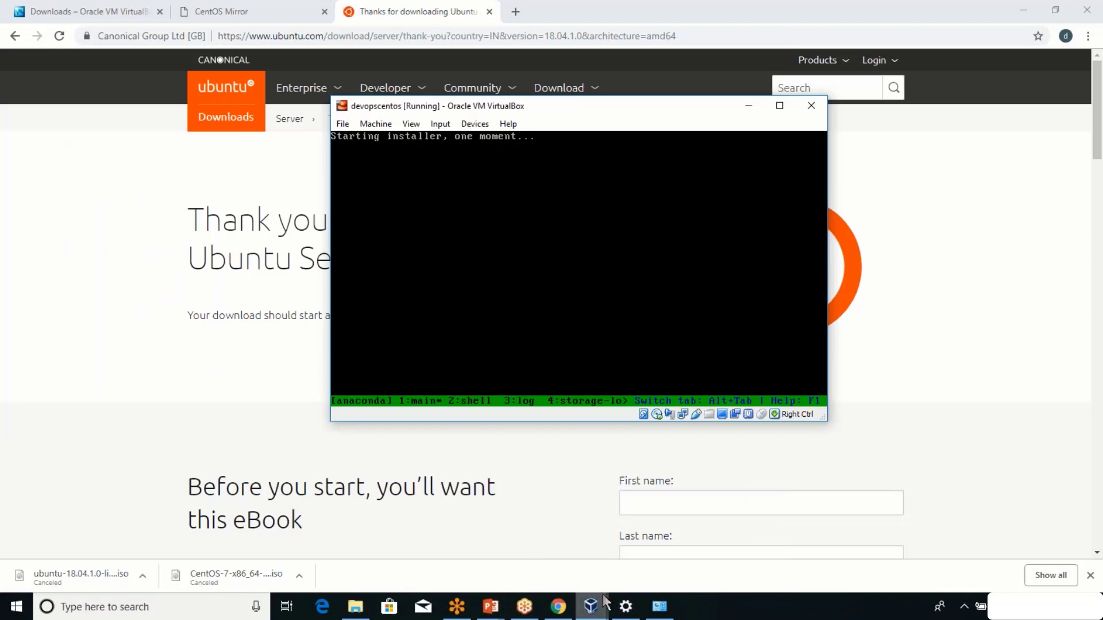
pyautogui.moveTo(600, 610)
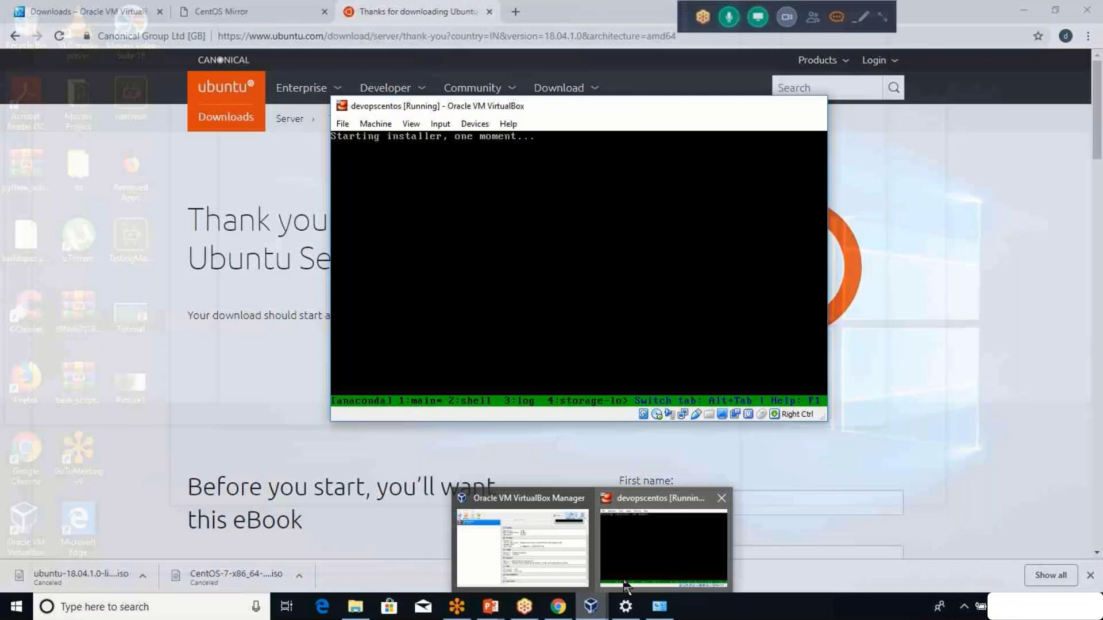
pyautogui.click(625, 583)
pyautogui.click(529, 224)
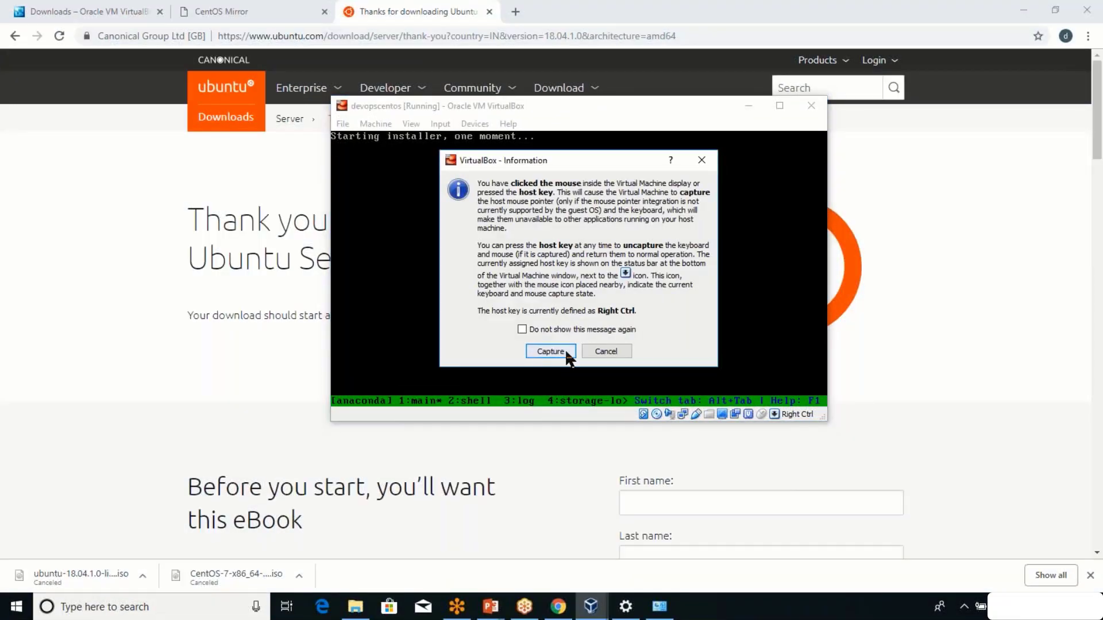
pyautogui.click(567, 353)
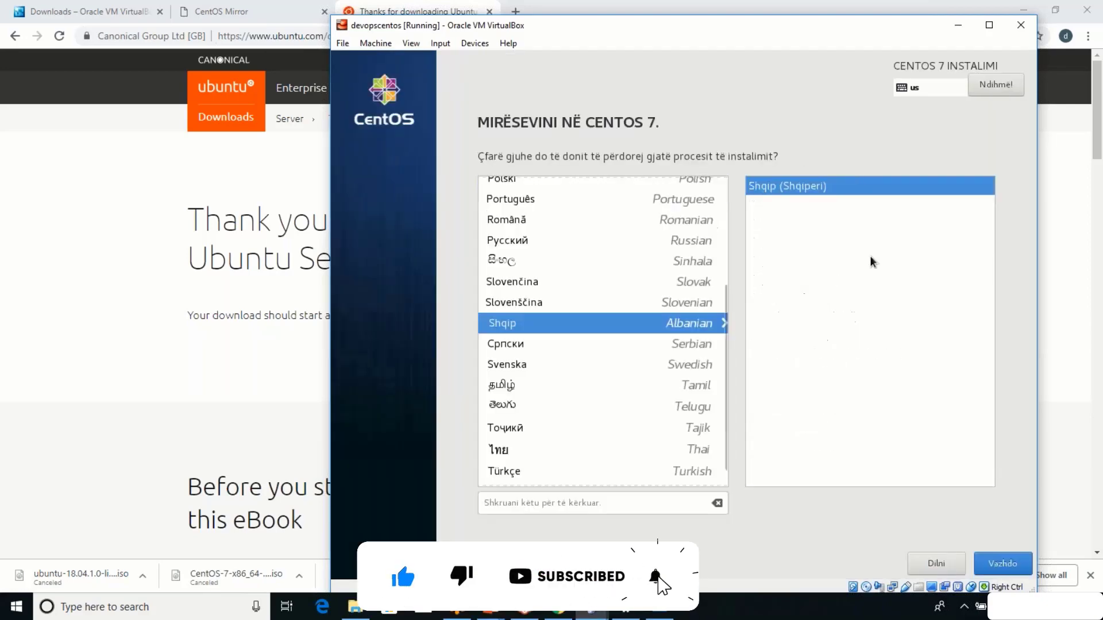
# Capture input in the VM, scroll the language list to the top and choose English (United States).
pyautogui.click(837, 16)
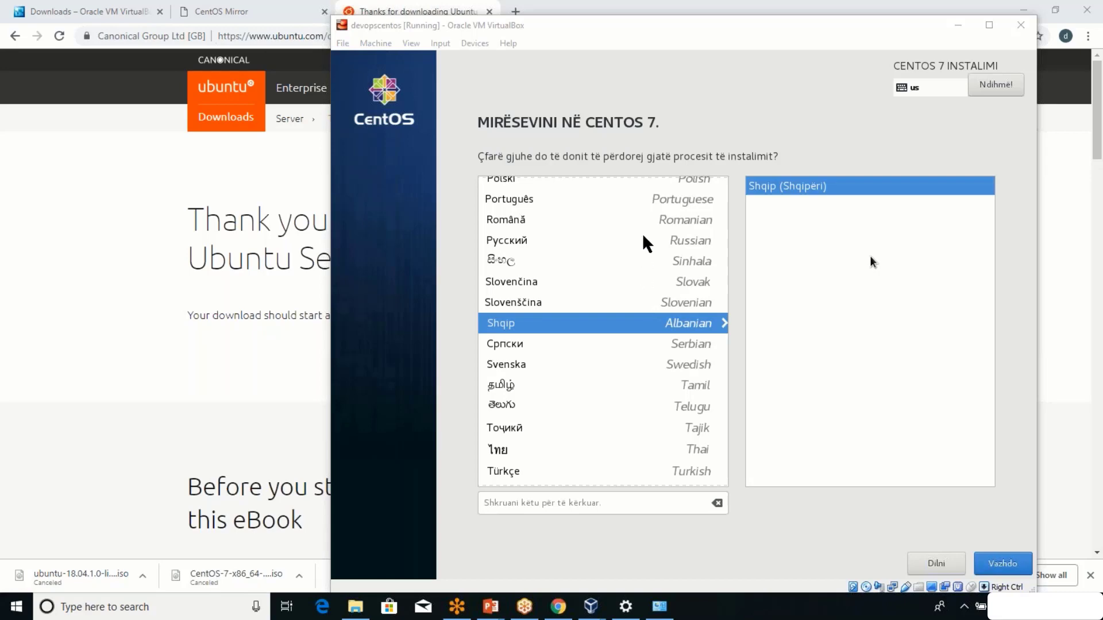
pyautogui.click(879, 304)
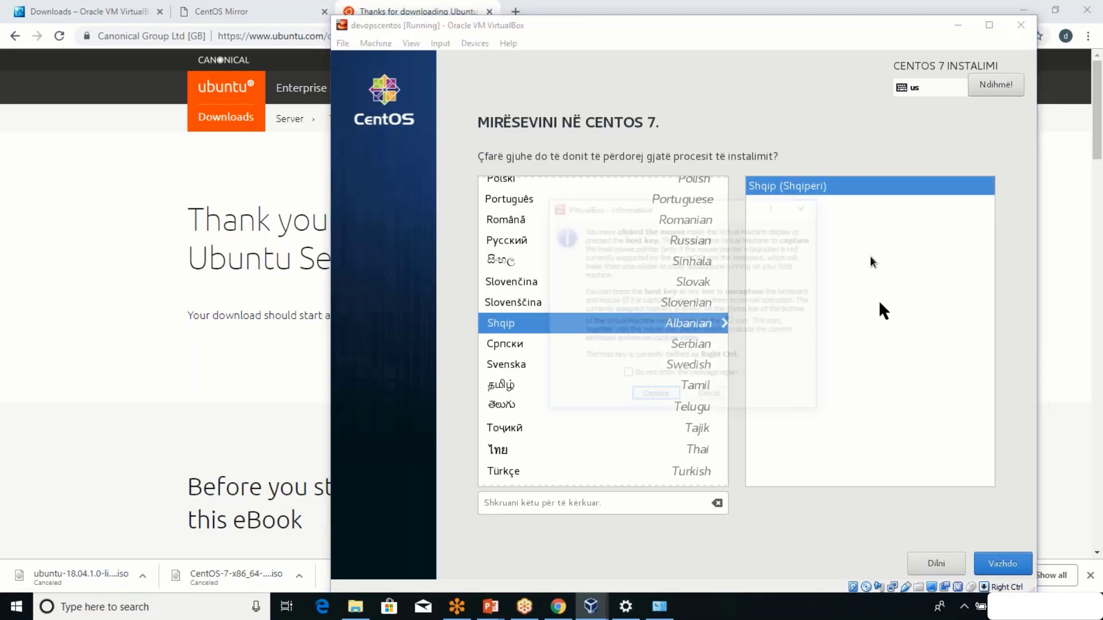
pyautogui.click(657, 394)
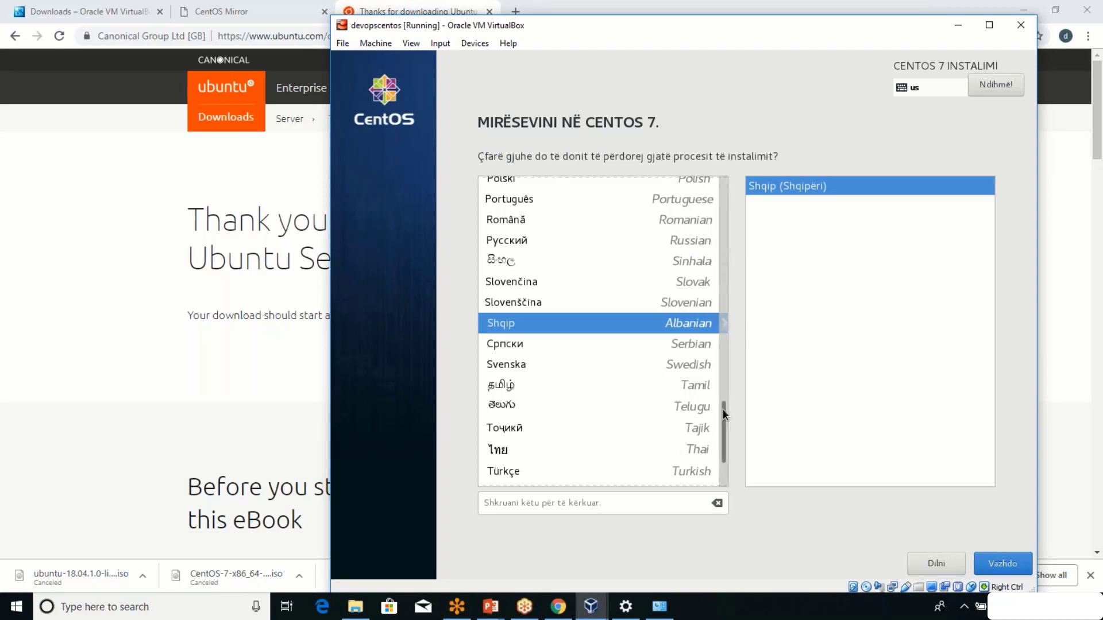
pyautogui.moveTo(723, 409); pyautogui.dragTo(728, 147)
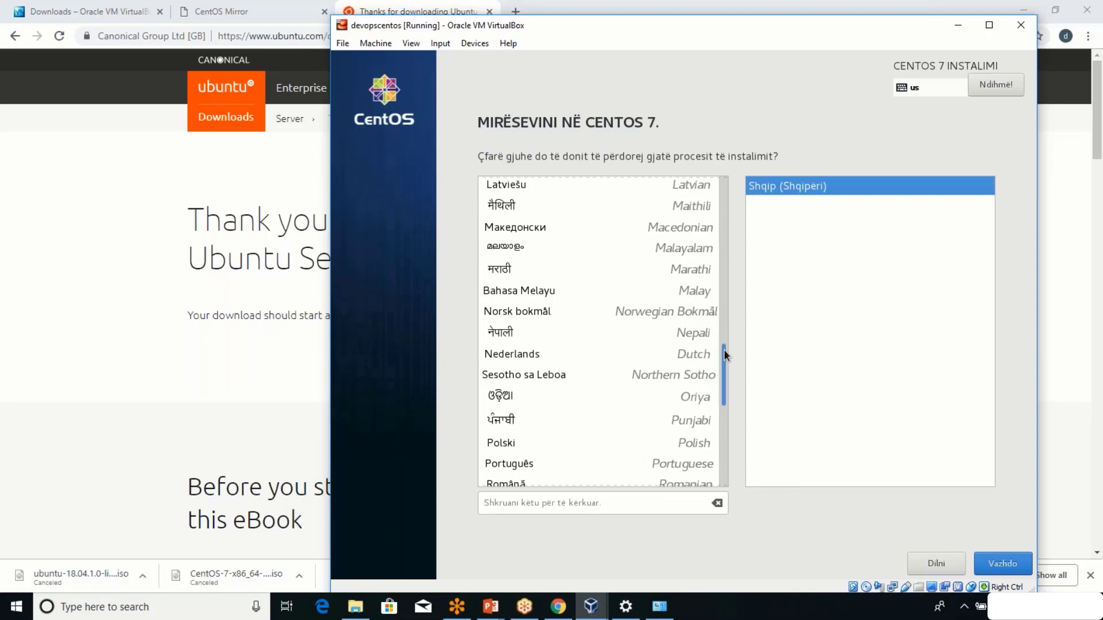
pyautogui.scroll(2, 680, 324)
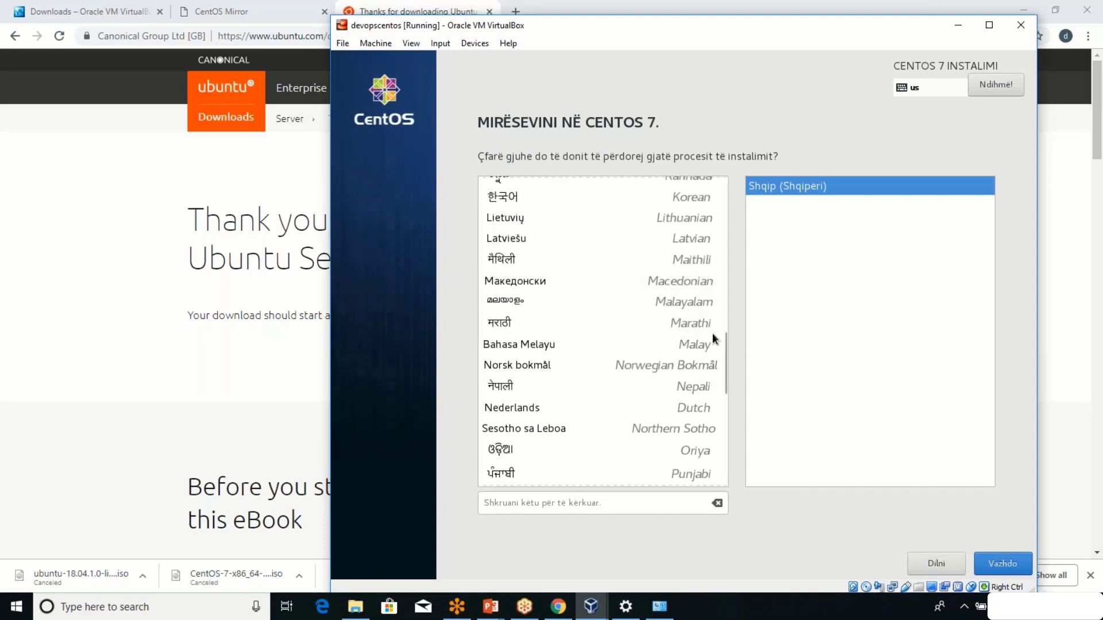
pyautogui.moveTo(725, 349); pyautogui.dragTo(724, 173)
pyautogui.click(697, 185)
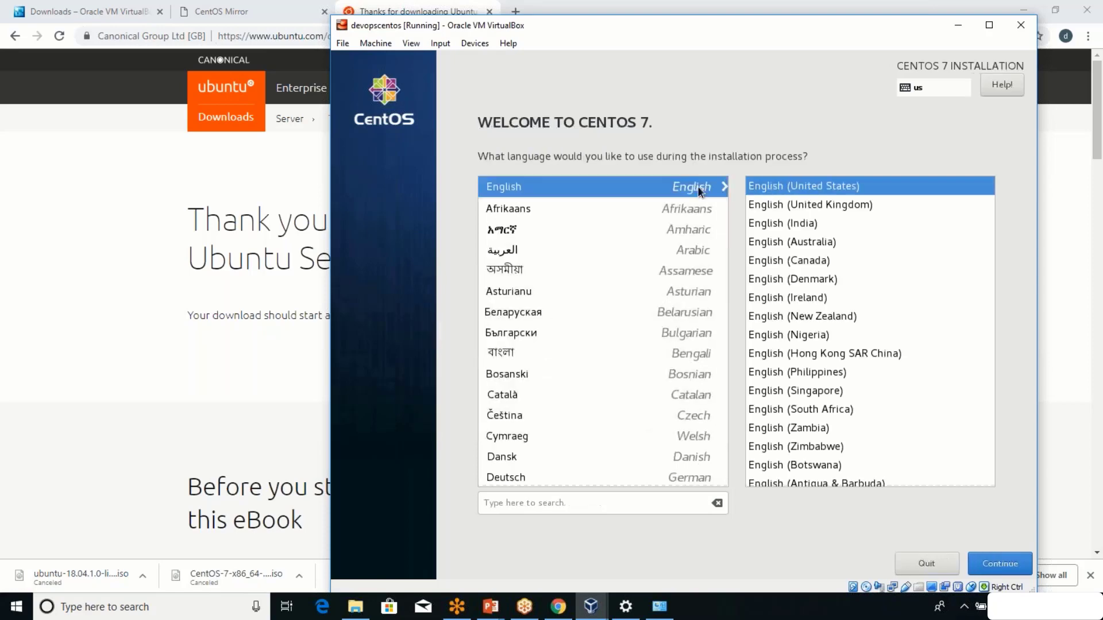
# Continue past the welcome screen to the Installation Summary and open Date & Time.
pyautogui.click(1015, 567)
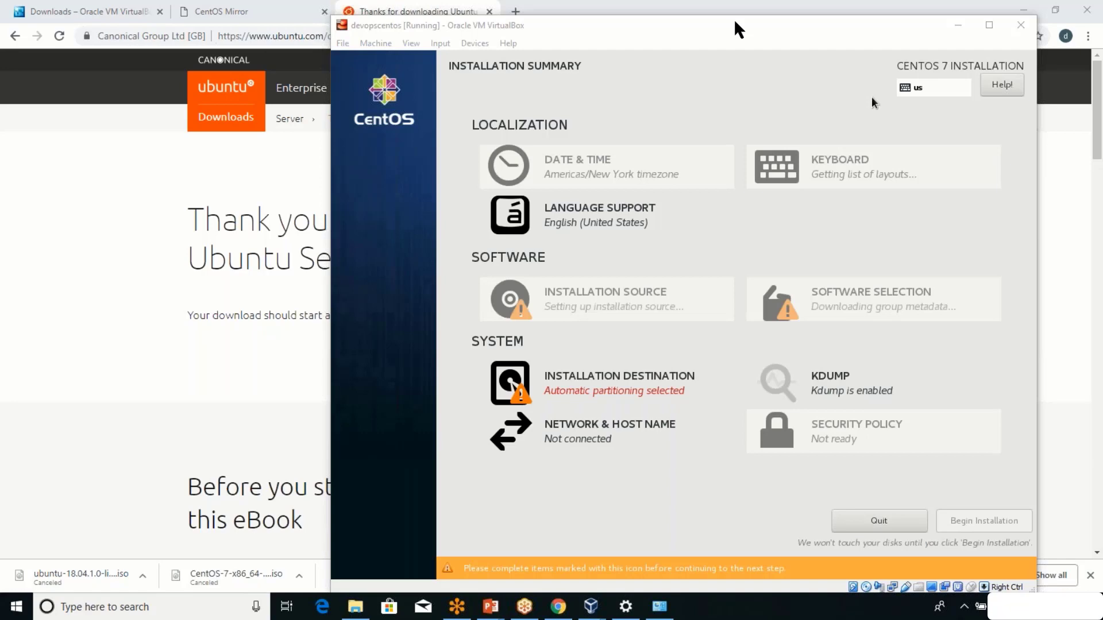
pyautogui.press('Return')
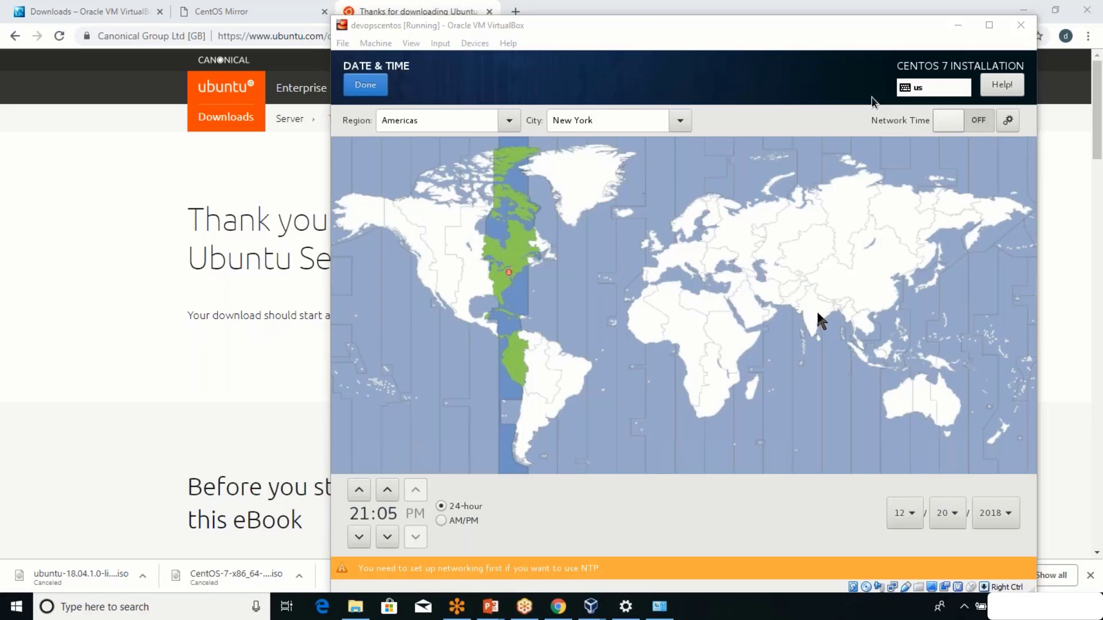
# Set the timezone to Asia/Kolkata by picking India on the map, then confirm.
pyautogui.click(872, 99)
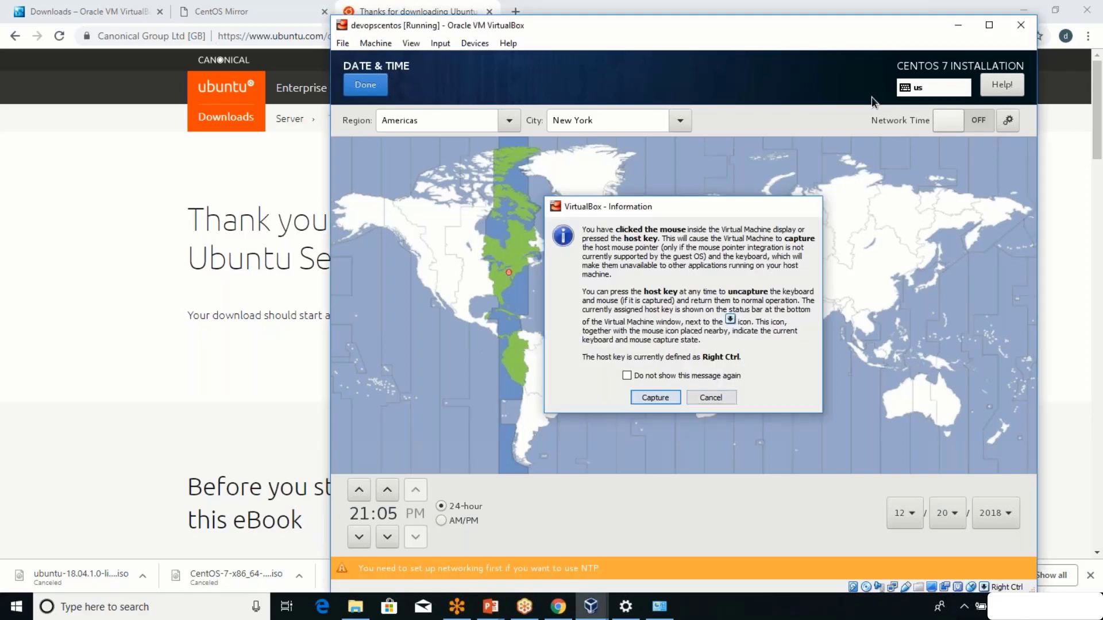
pyautogui.press('Return')
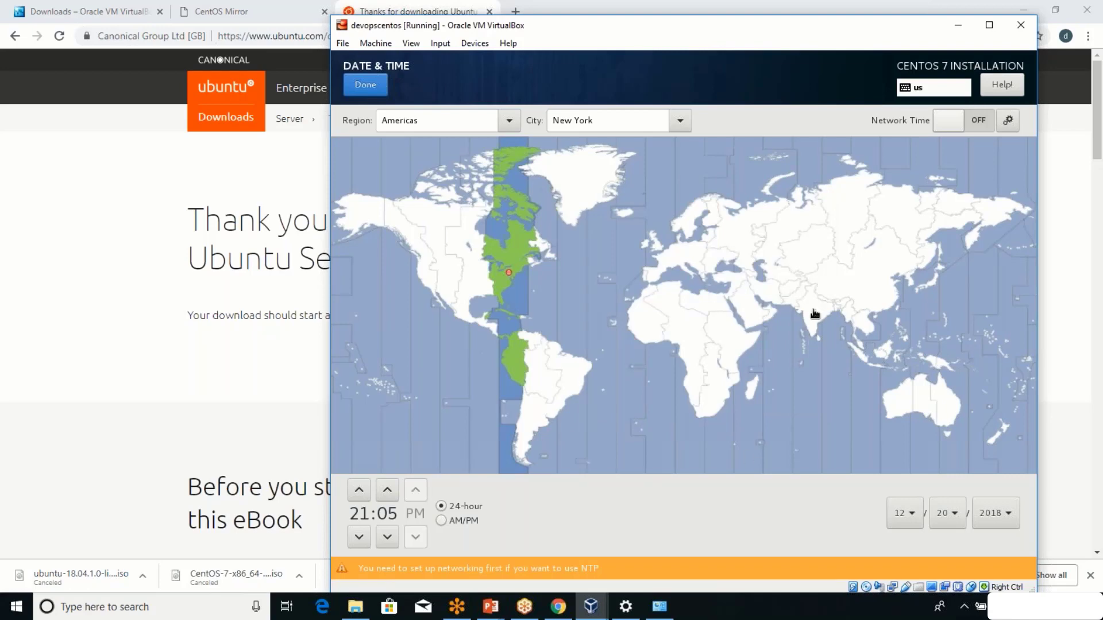
pyautogui.click(814, 313)
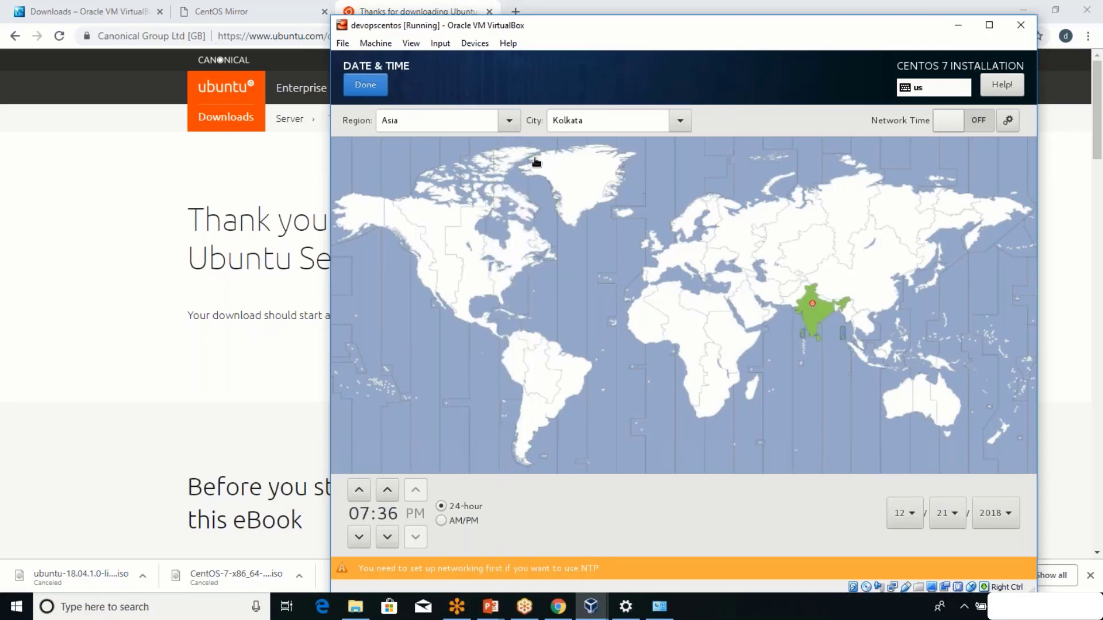
pyautogui.click(359, 81)
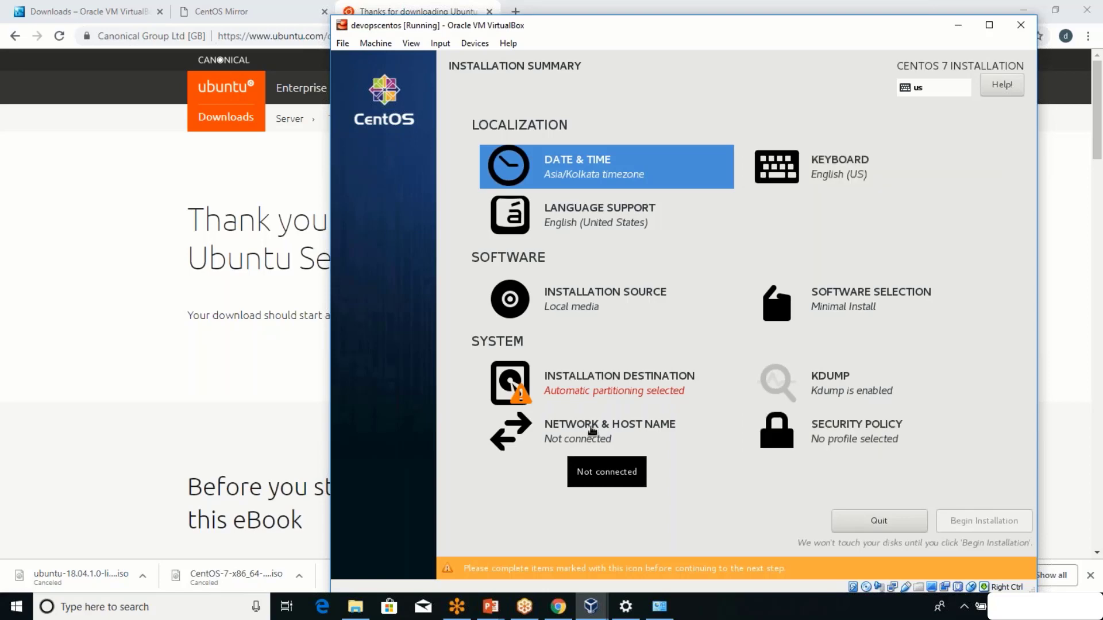
# Switch on both Ethernet adapters, enp0s3 and enp0s8, and check their connection details.
pyautogui.click(592, 429)
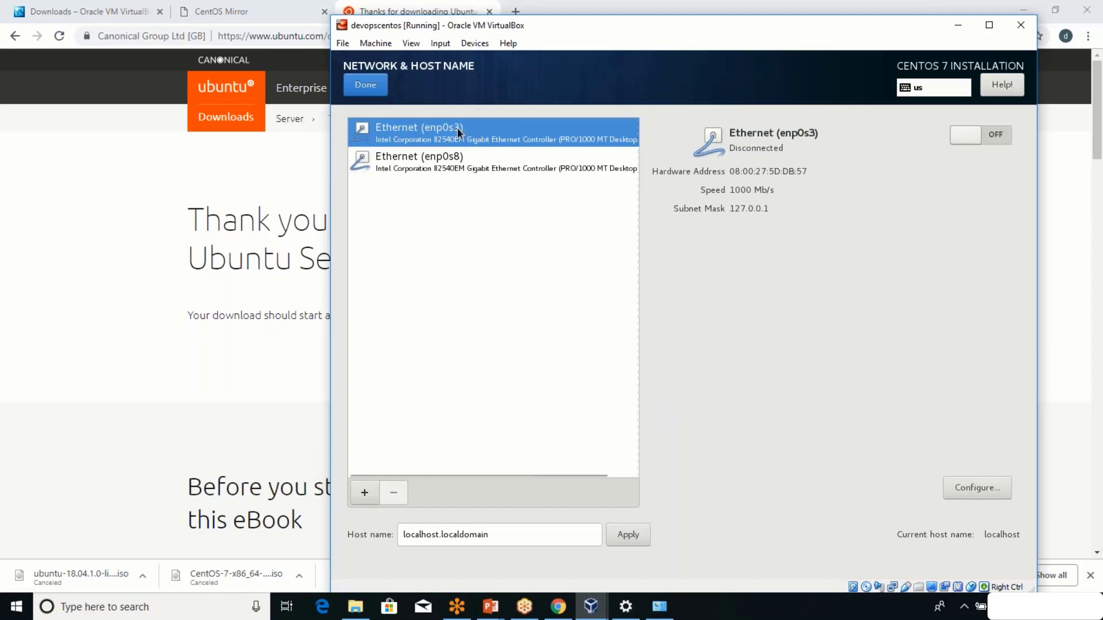
pyautogui.click(438, 162)
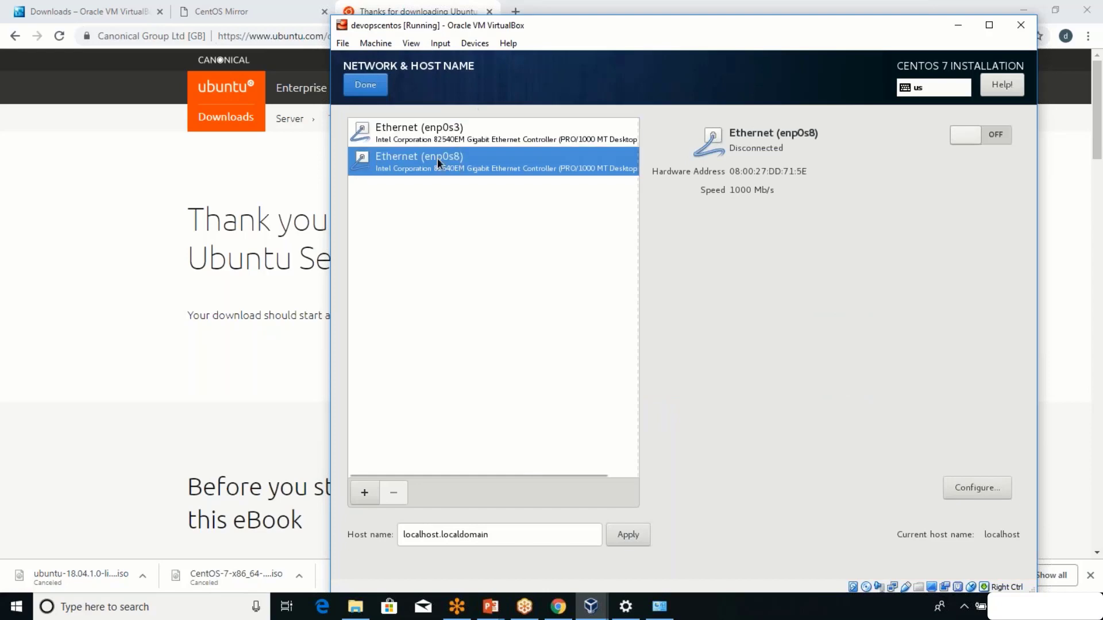
pyautogui.click(451, 144)
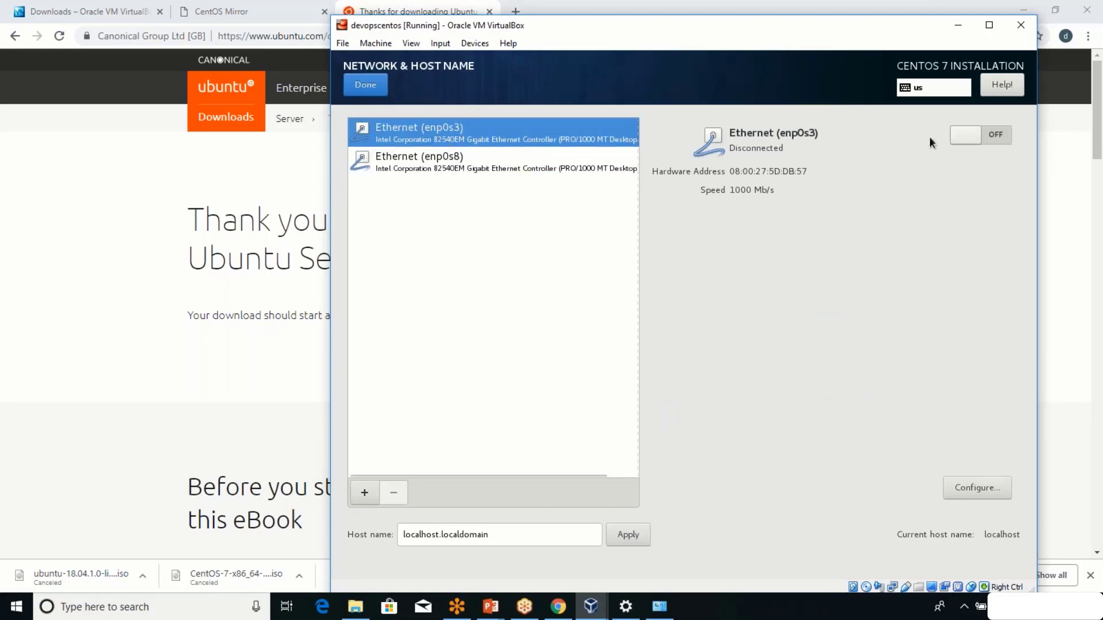
pyautogui.click(993, 129)
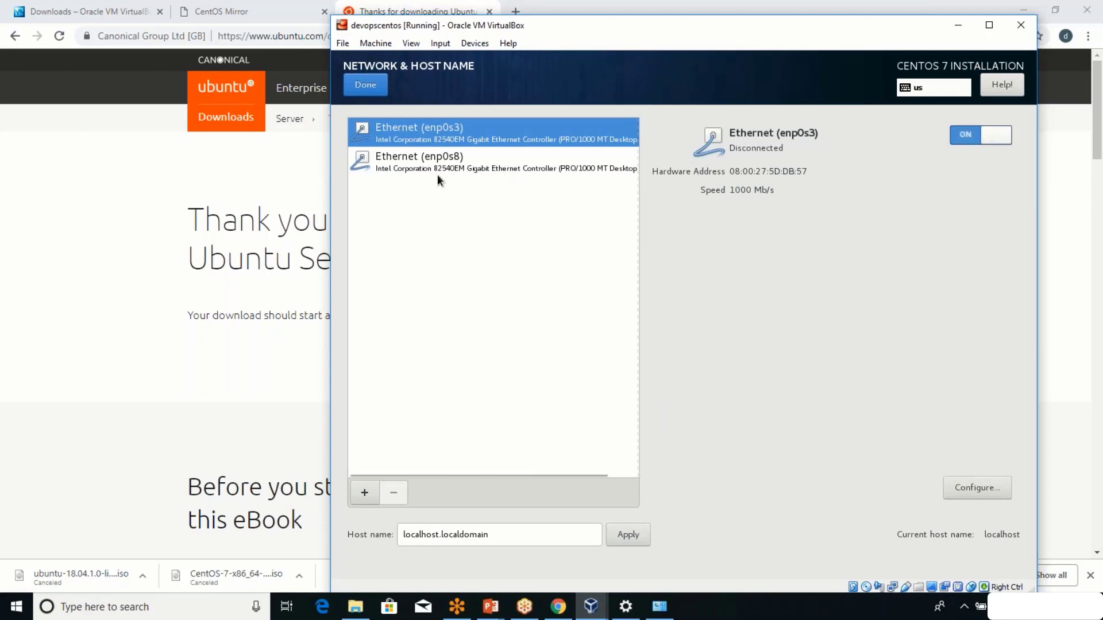
pyautogui.click(496, 164)
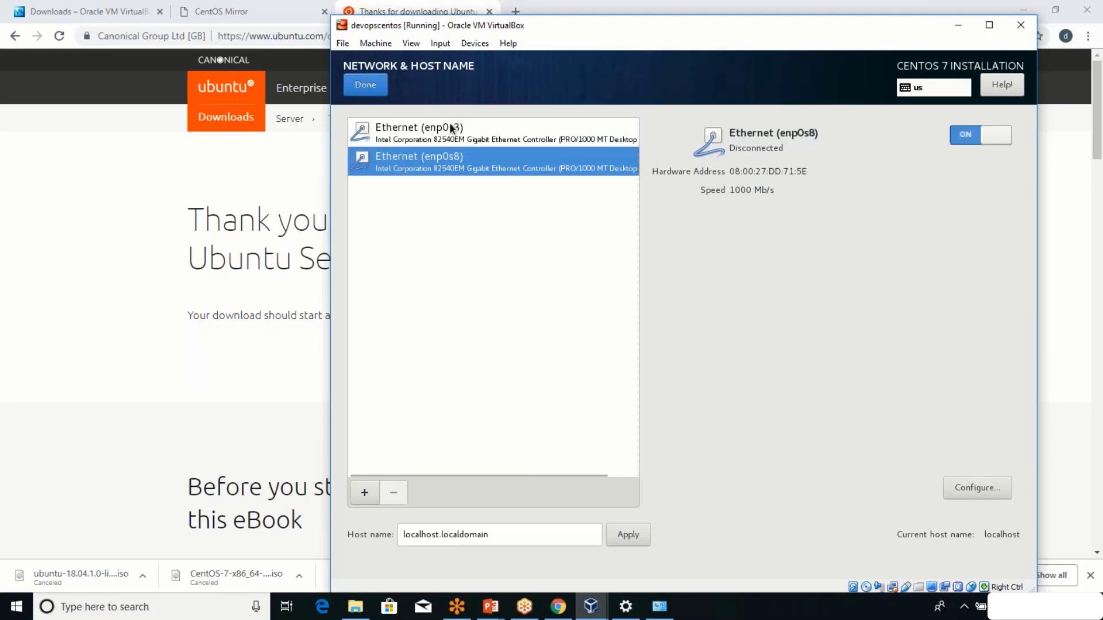
pyautogui.click(472, 130)
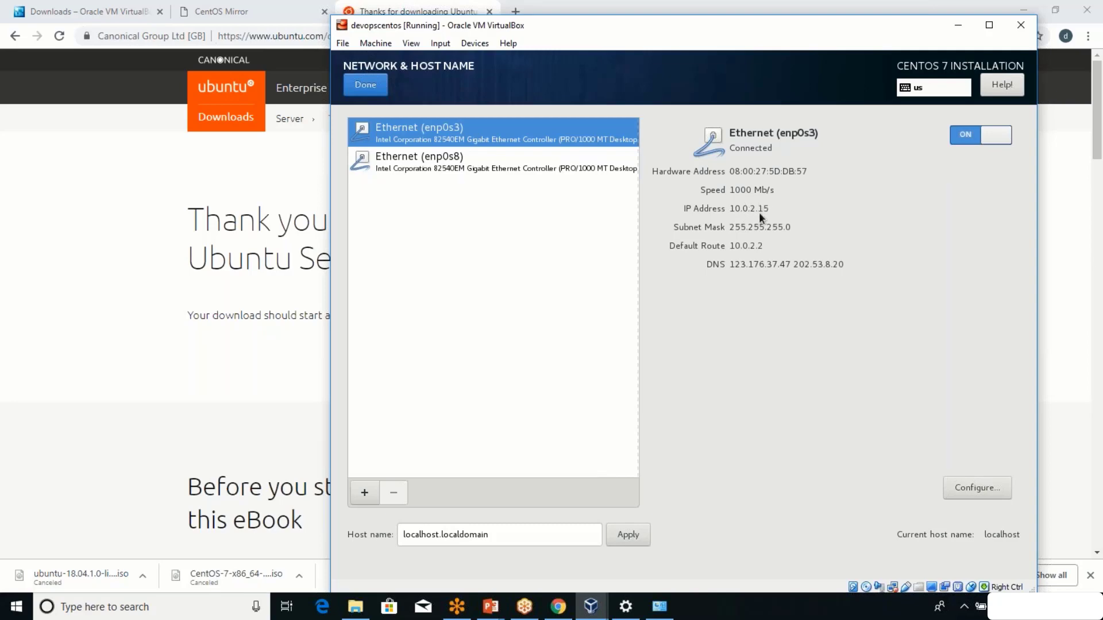
pyautogui.click(575, 168)
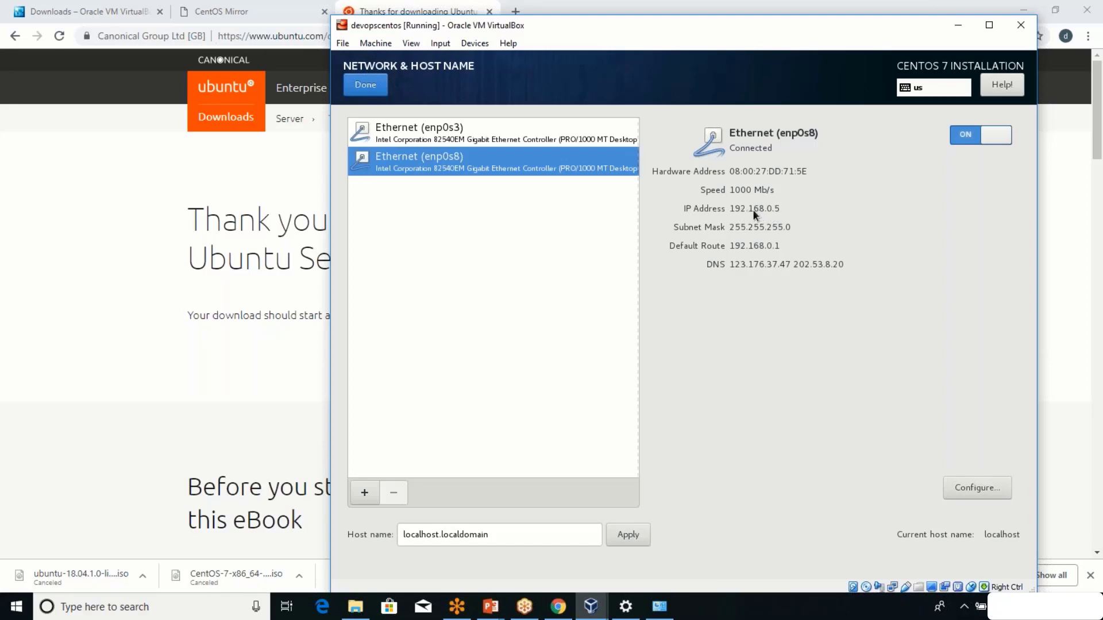
# Tick 'Automatically connect to this network' for enp0s8 and save the connection.
pyautogui.click(968, 487)
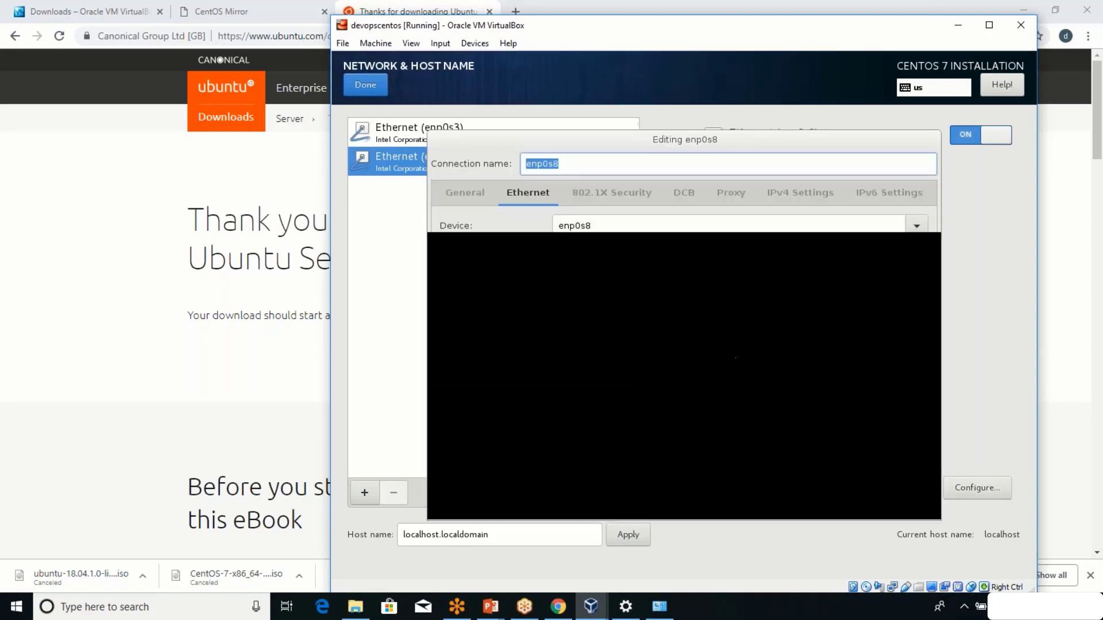
pyautogui.click(461, 195)
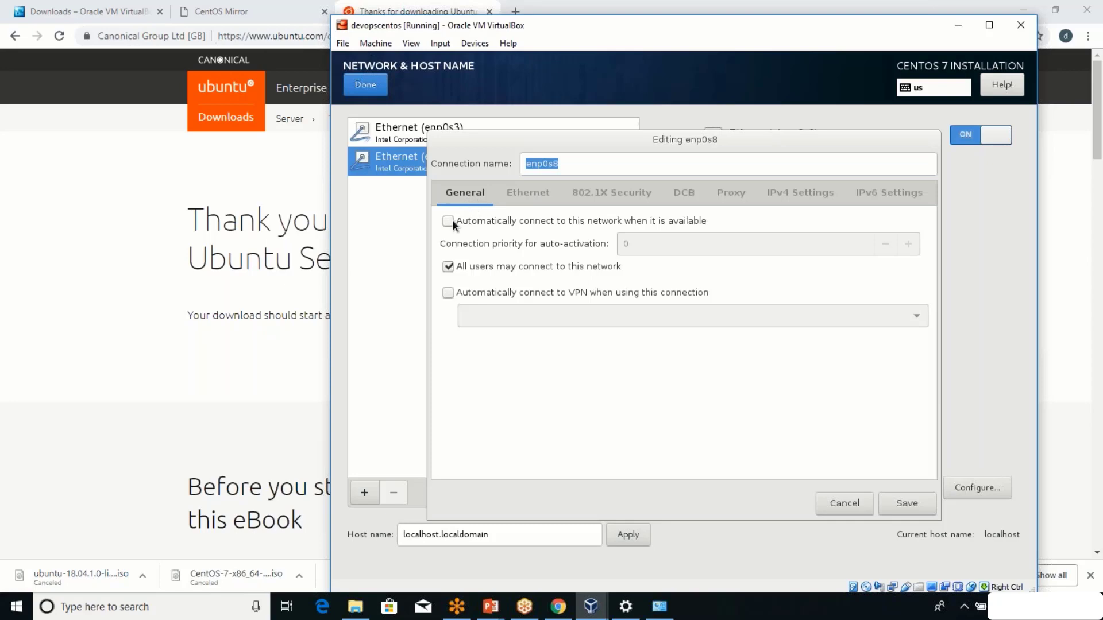
pyautogui.click(450, 222)
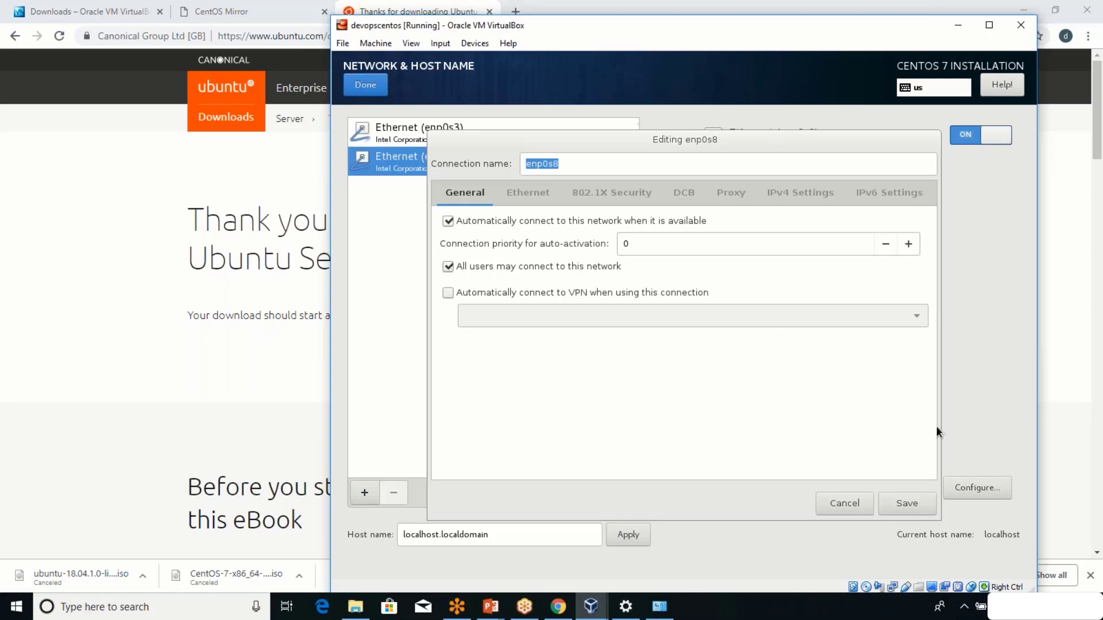
pyautogui.click(916, 499)
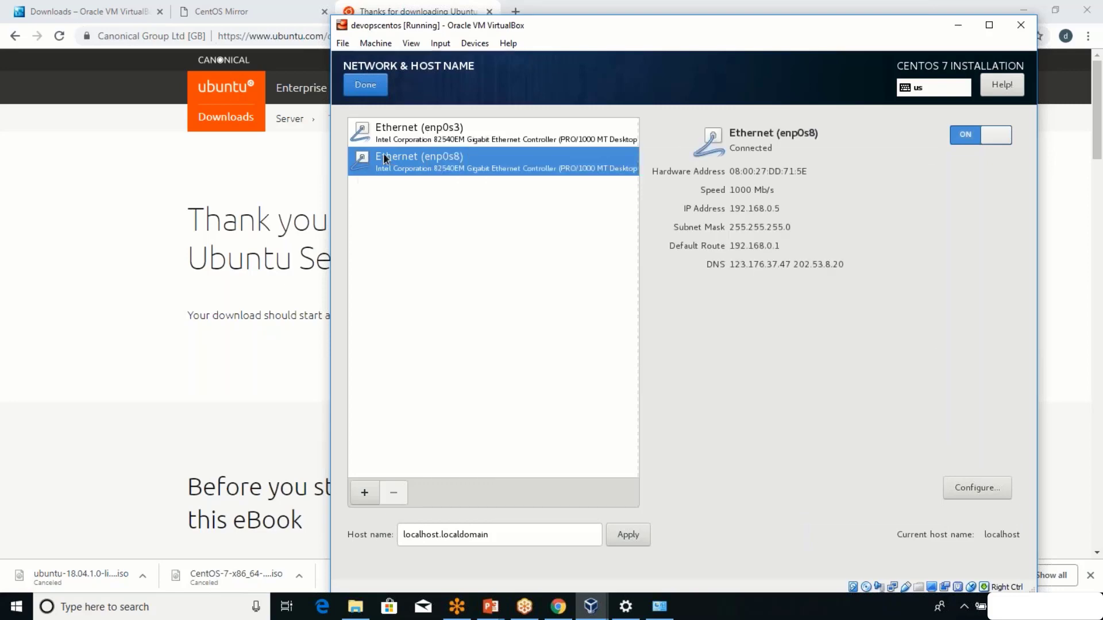
pyautogui.click(445, 136)
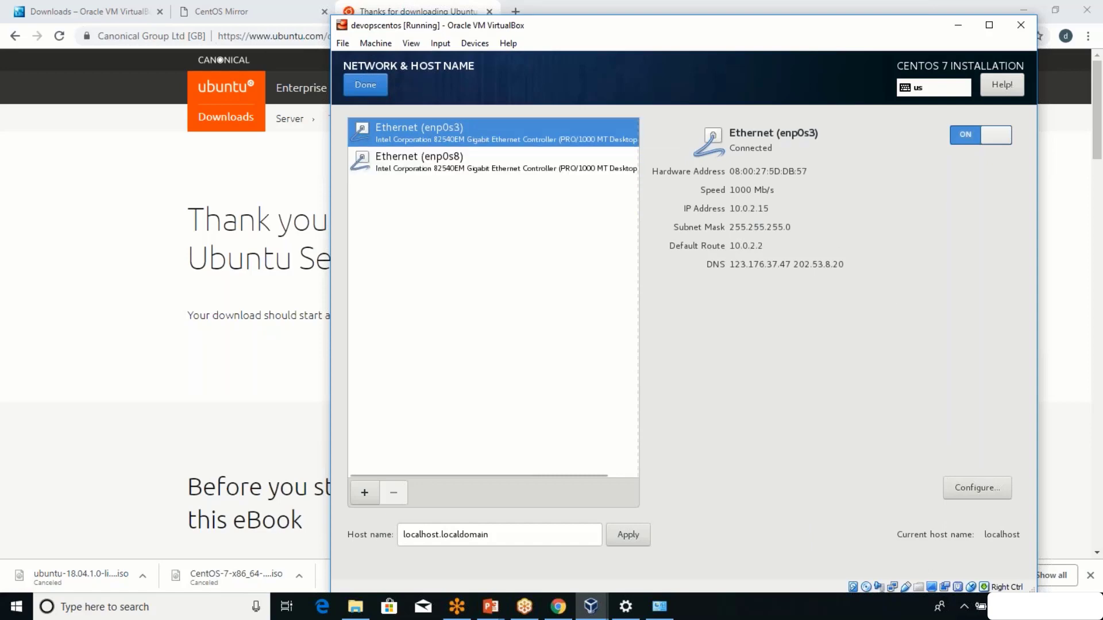
# Tick 'Automatically connect to this network' for enp0s3 in its General settings and save.
pyautogui.click(992, 490)
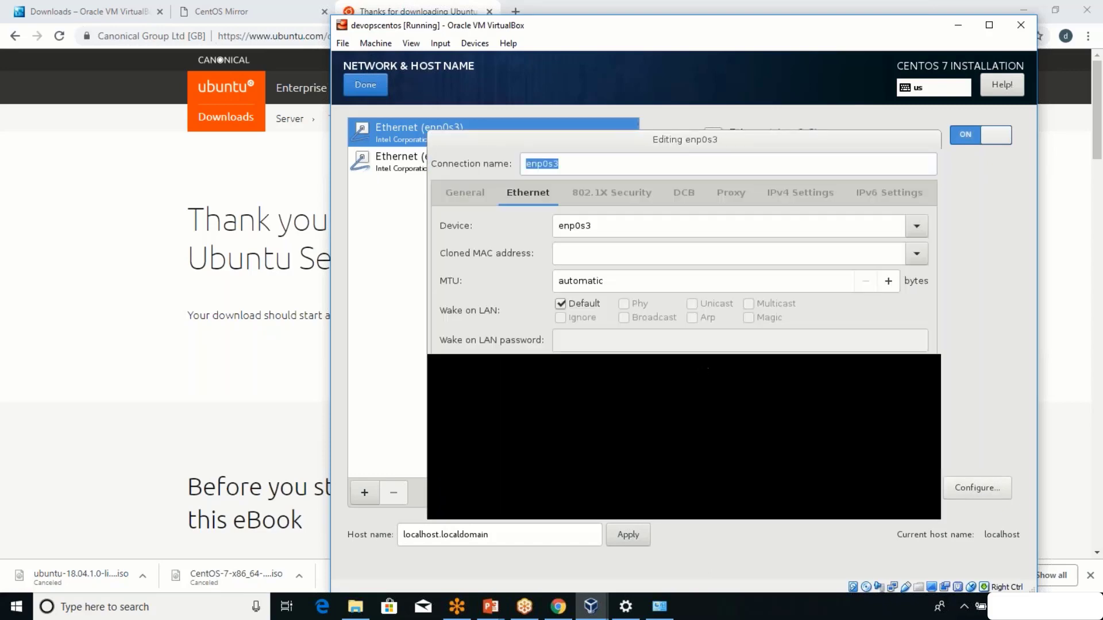
pyautogui.press('Escape')
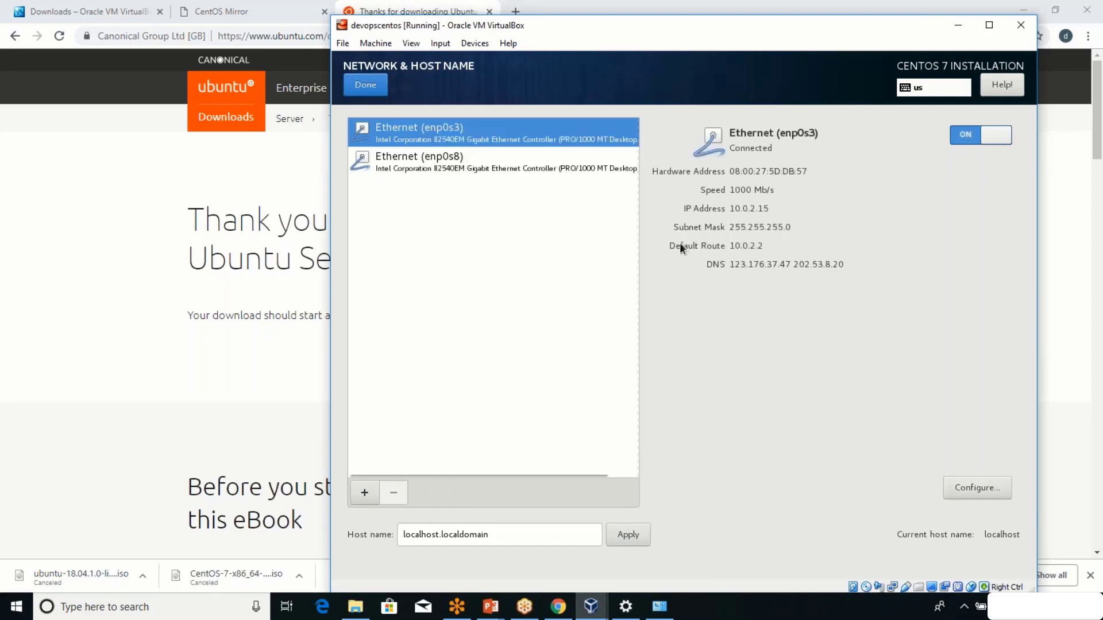
pyautogui.click(996, 490)
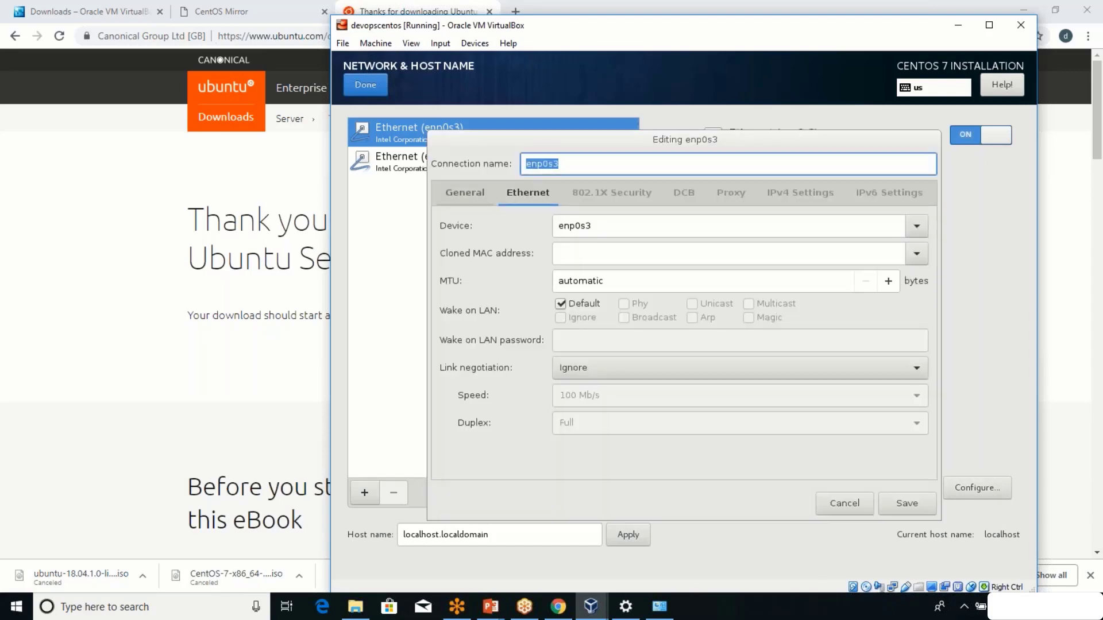
pyautogui.click(477, 195)
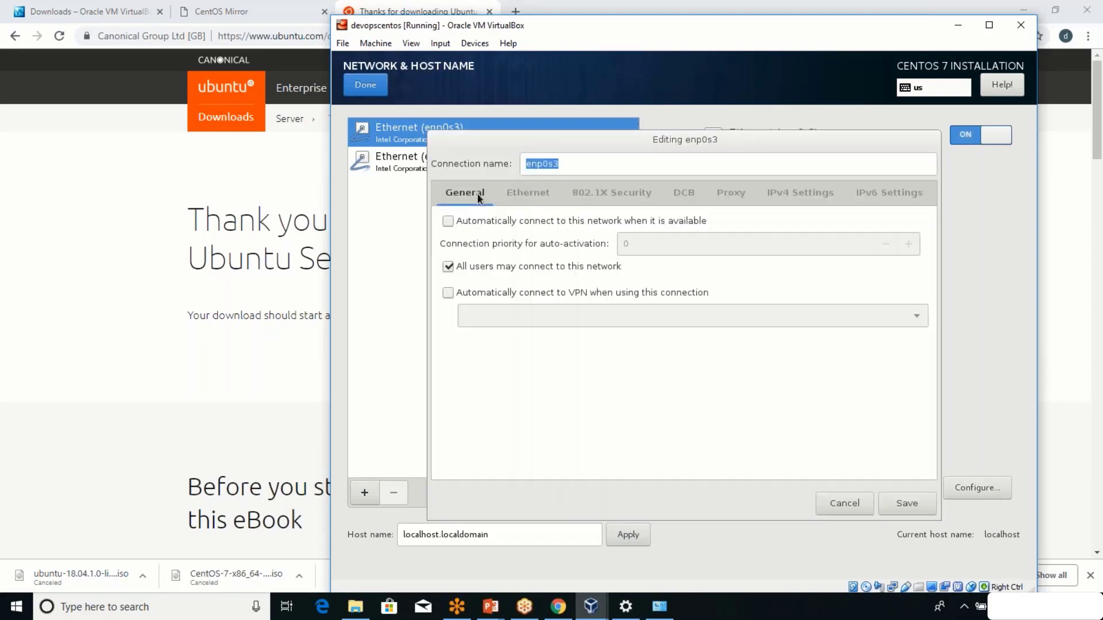
pyautogui.click(452, 221)
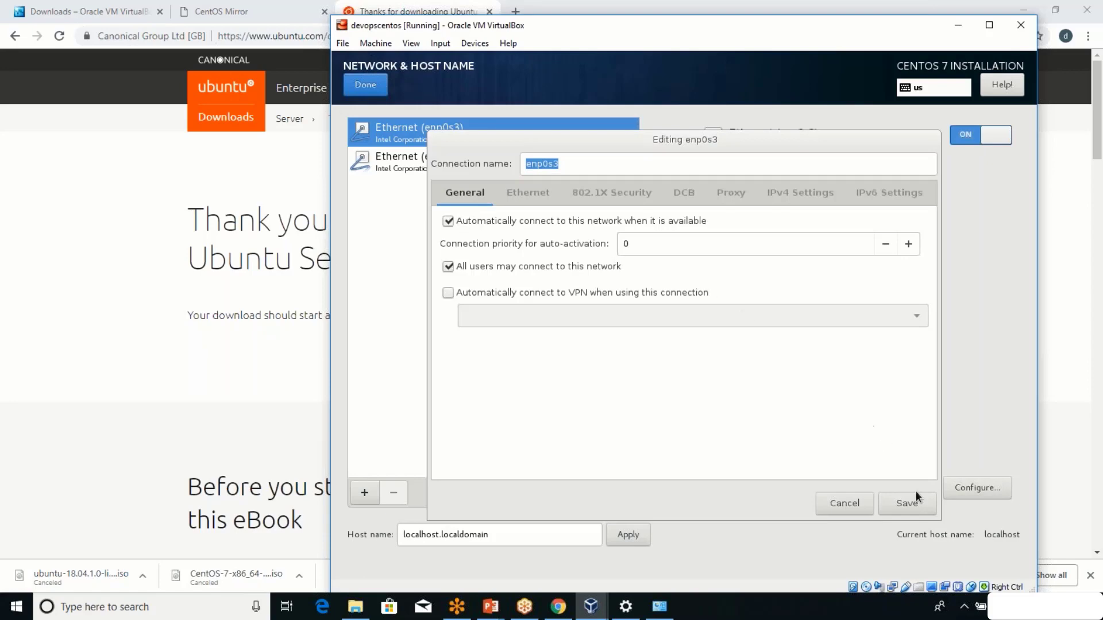
pyautogui.click(914, 505)
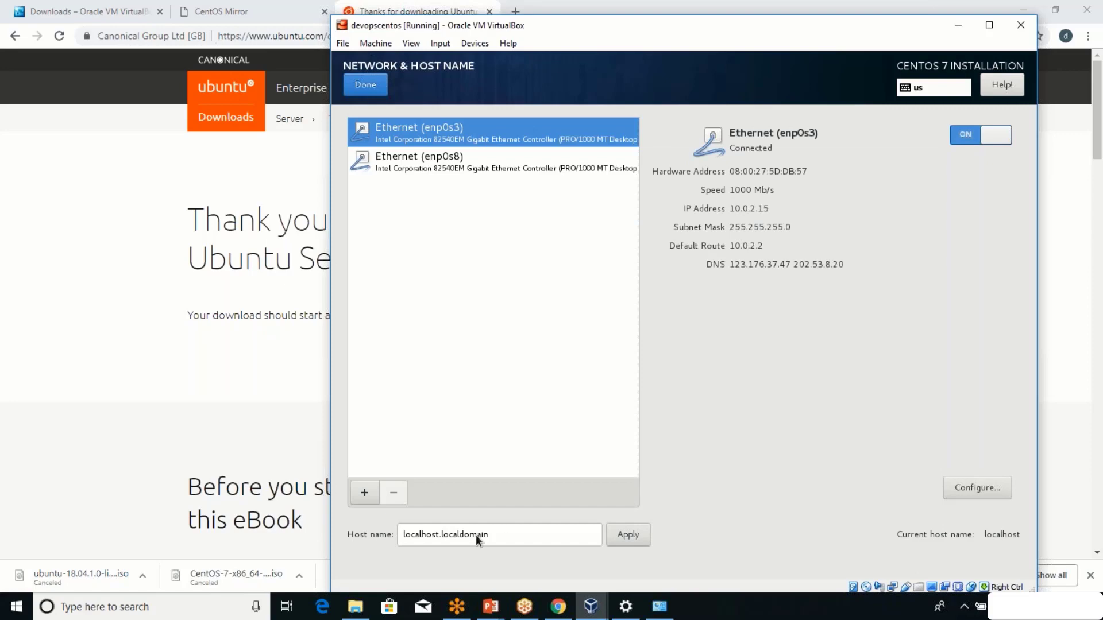
# Replace the host name localhost.localdomain with devopsbox and return to the summary.
pyautogui.click(475, 536)
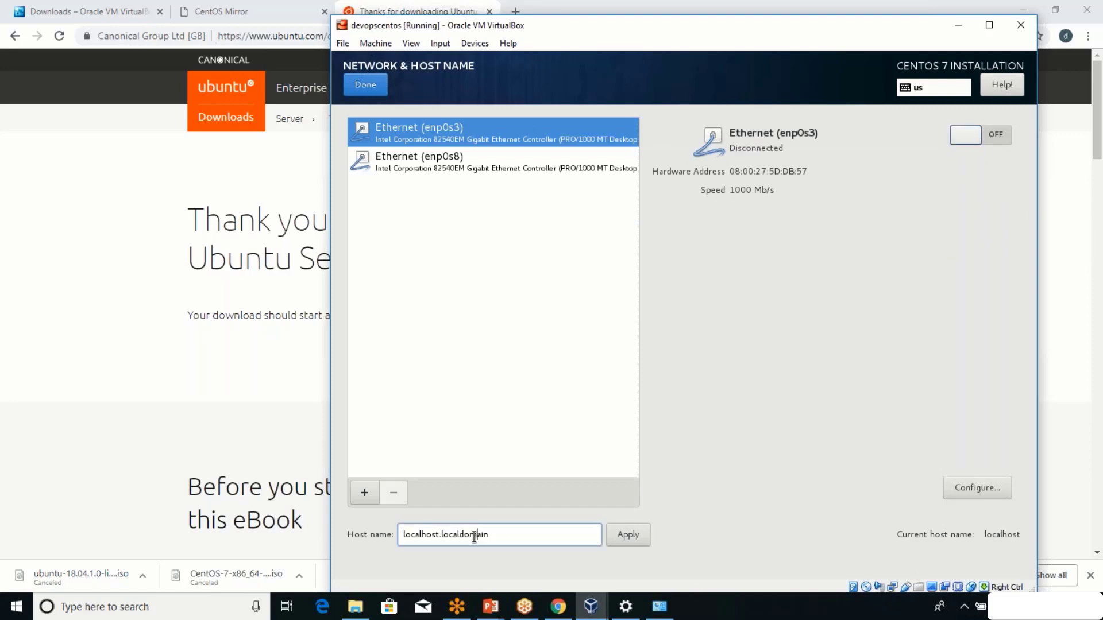
pyautogui.doubleClick(476, 535)
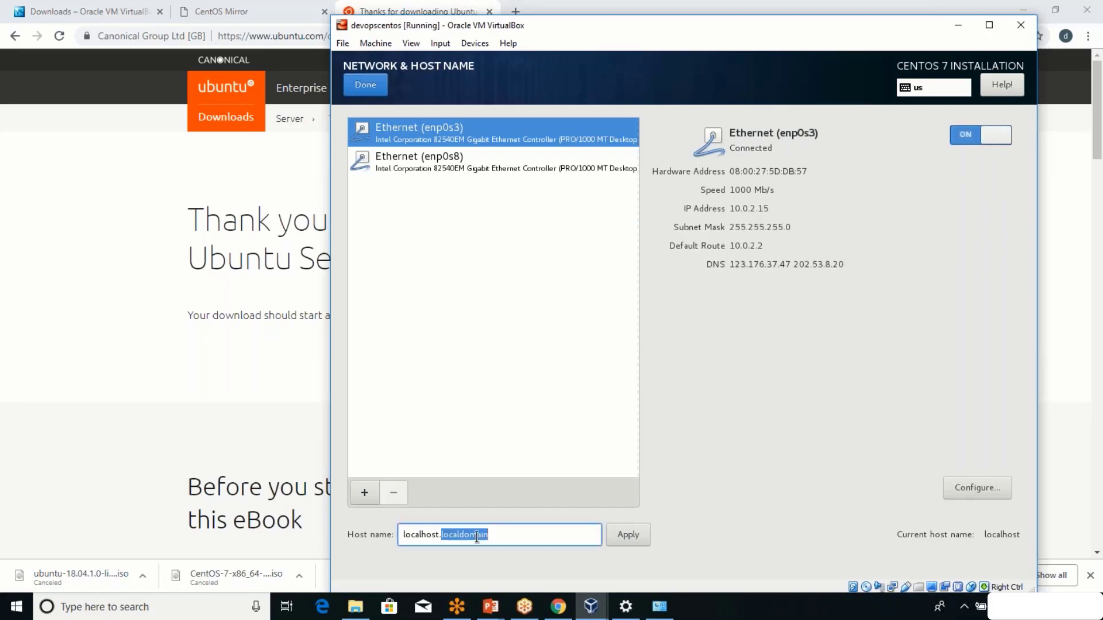
pyautogui.press('BackSpace')
pyautogui.press('BackSpace')
pyautogui.hotkey('ctrl', 'a')
pyautogui.press('BackSpace')
pyautogui.write('devops')
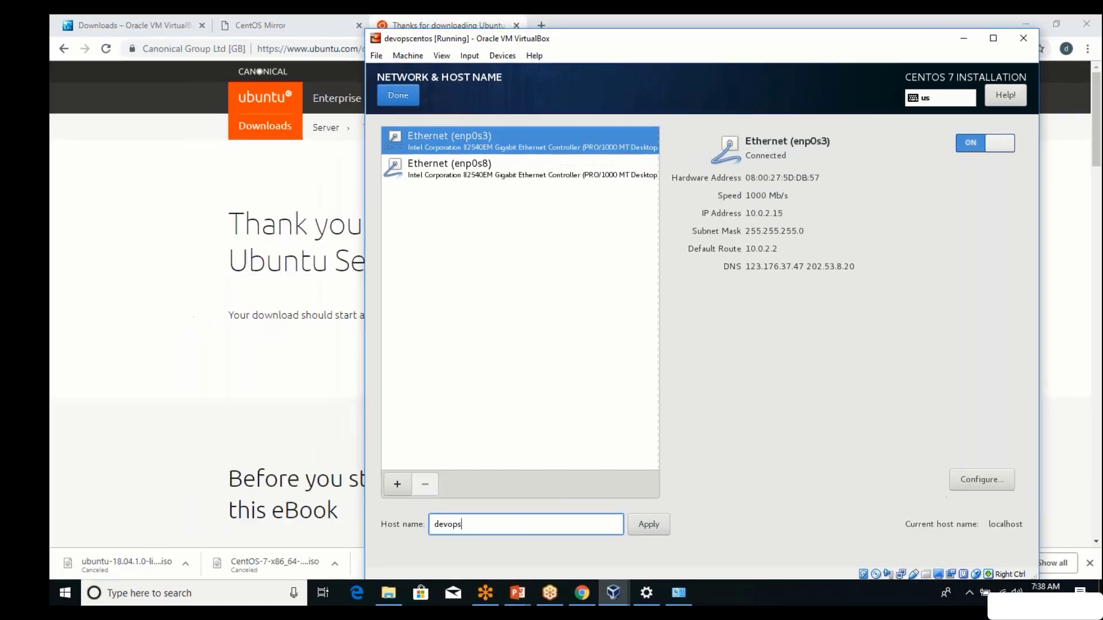
pyautogui.write('box')
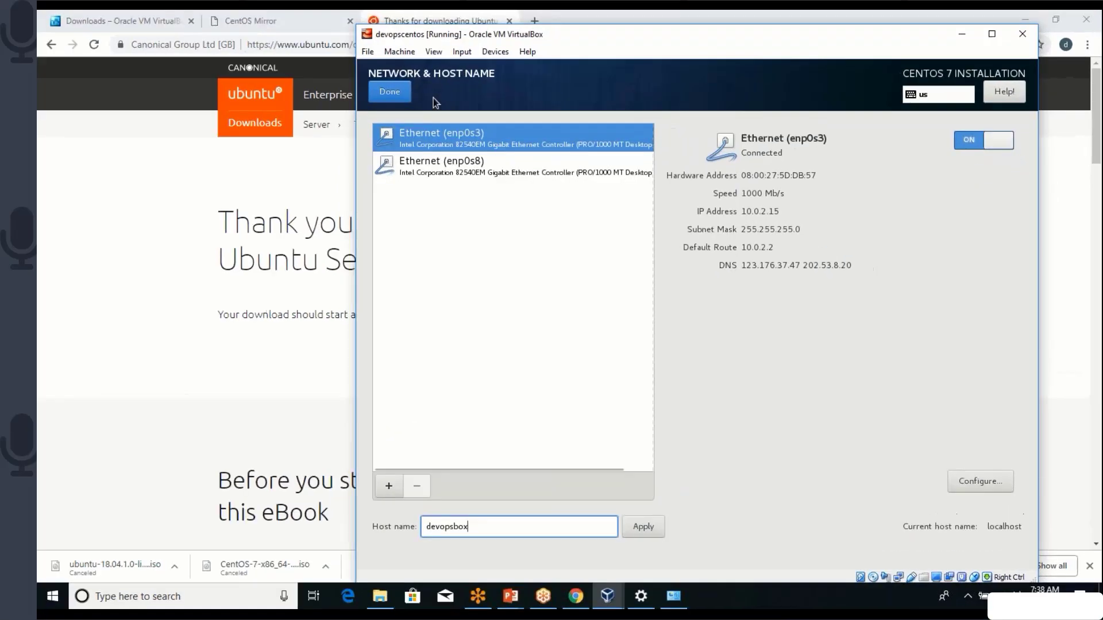
pyautogui.click(378, 91)
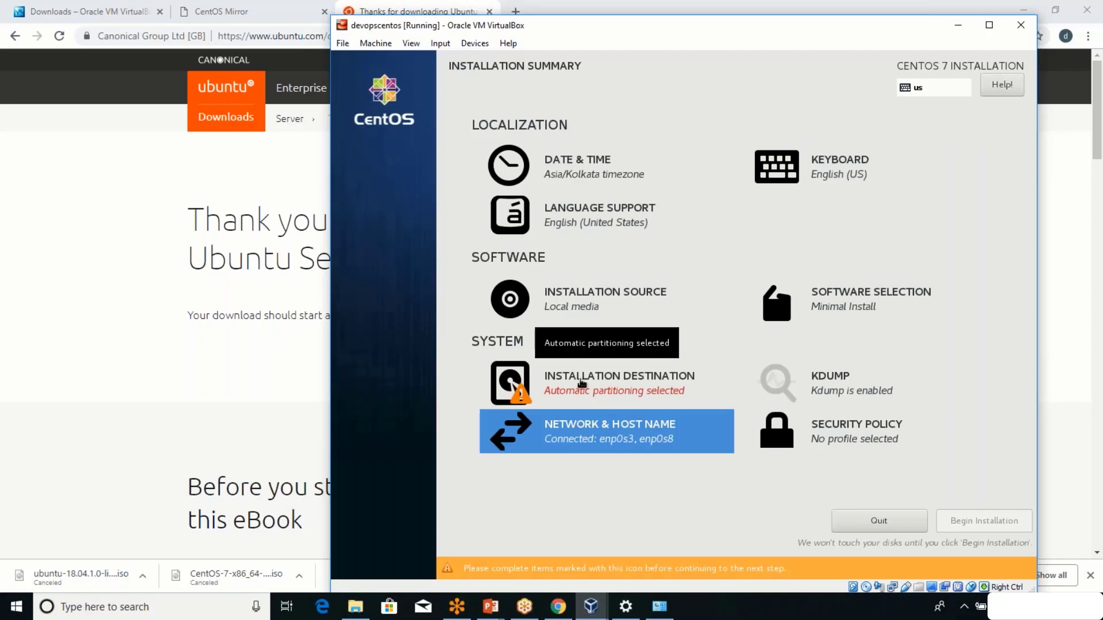
# Toggle off the ATA VBOX HARDDISK in Installation Destination, leaving no disks selected.
pyautogui.click(582, 383)
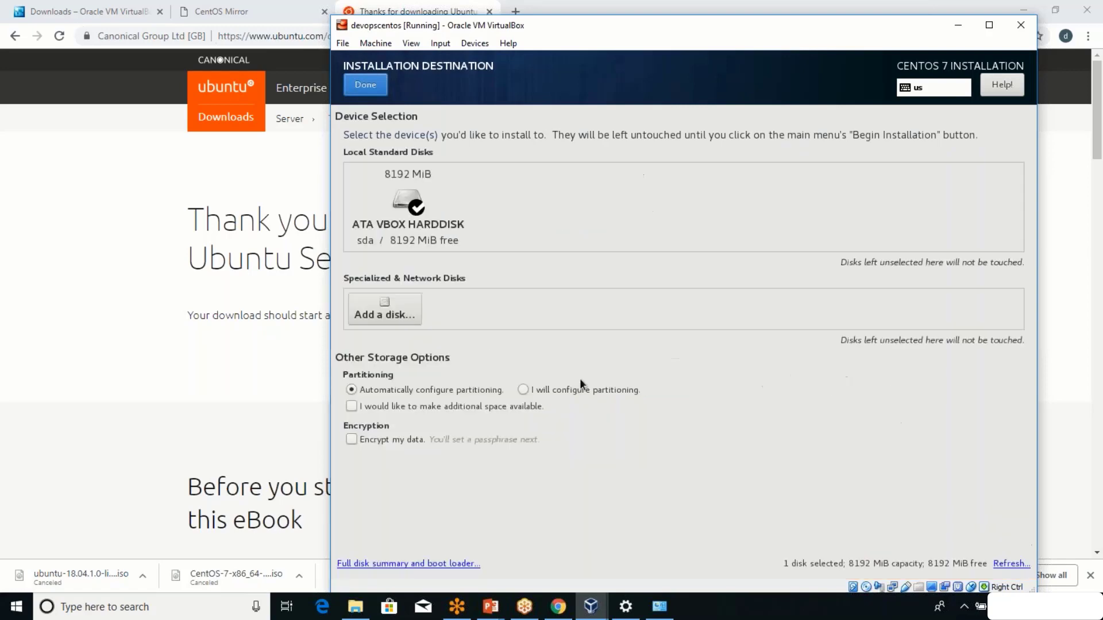
pyautogui.click(416, 227)
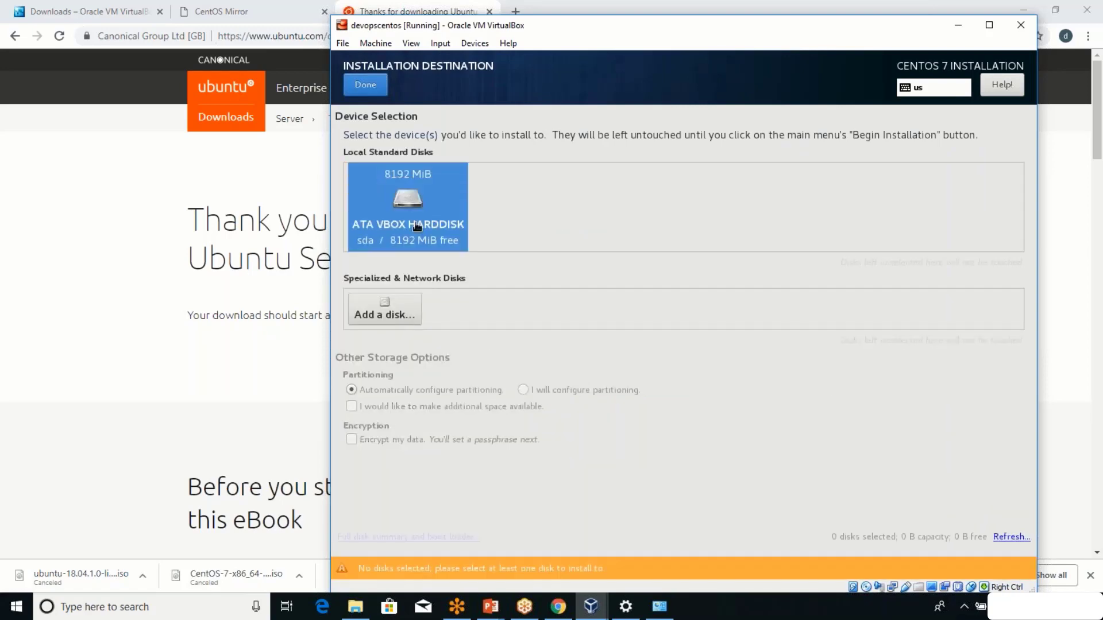
pyautogui.click(392, 298)
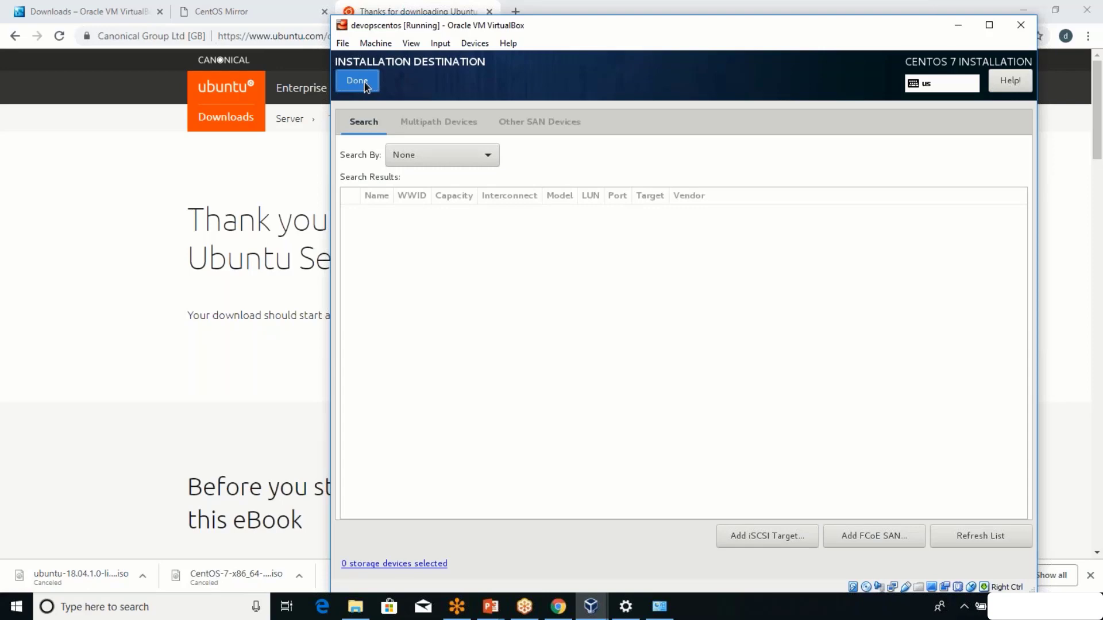
pyautogui.click(358, 81)
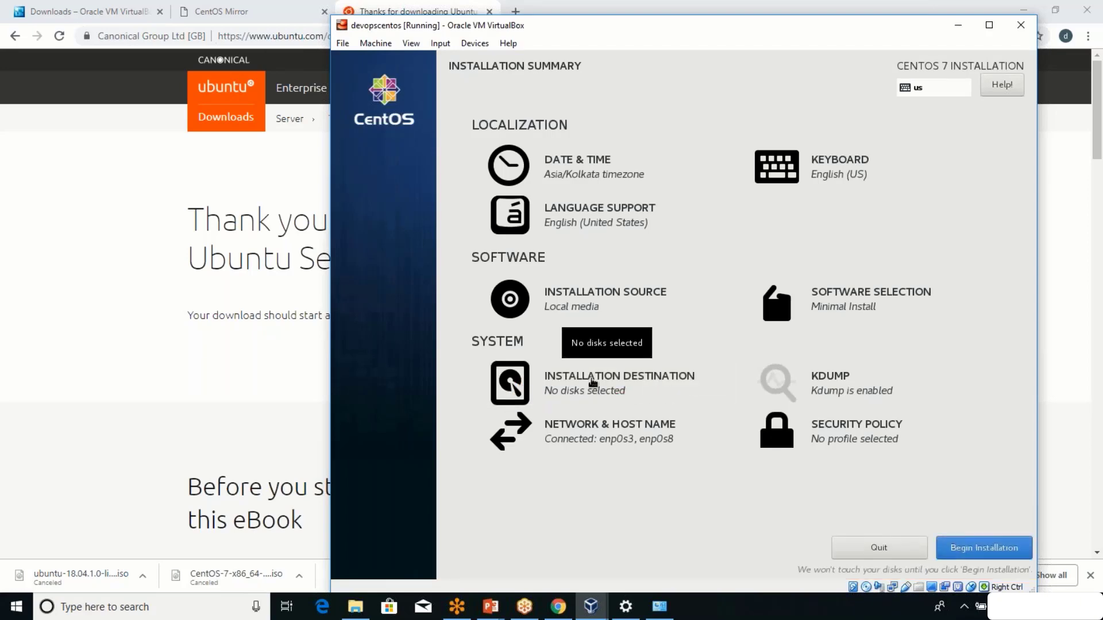
# Check the ATA VBOX HARDDISK tile as the install disk and confirm with Done.
pyautogui.click(592, 382)
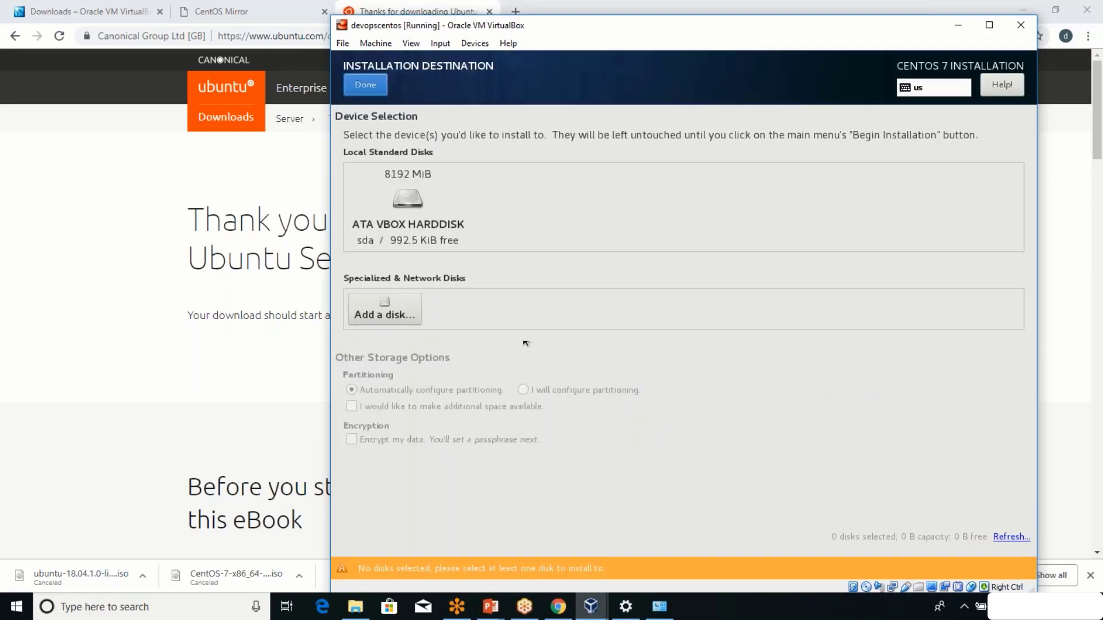
pyautogui.click(452, 226)
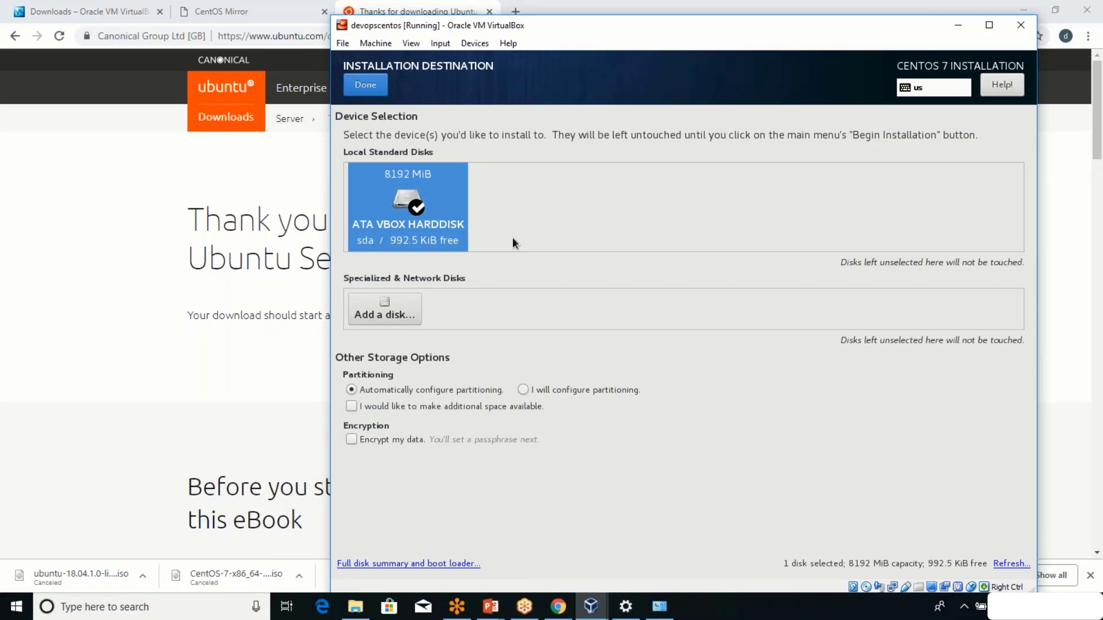
pyautogui.click(363, 91)
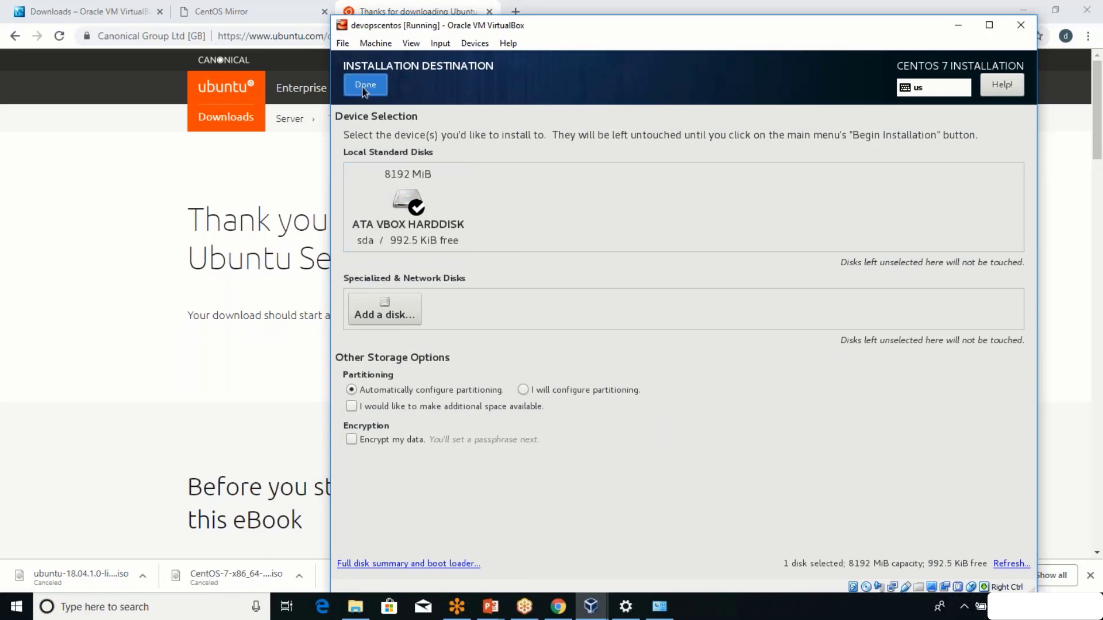
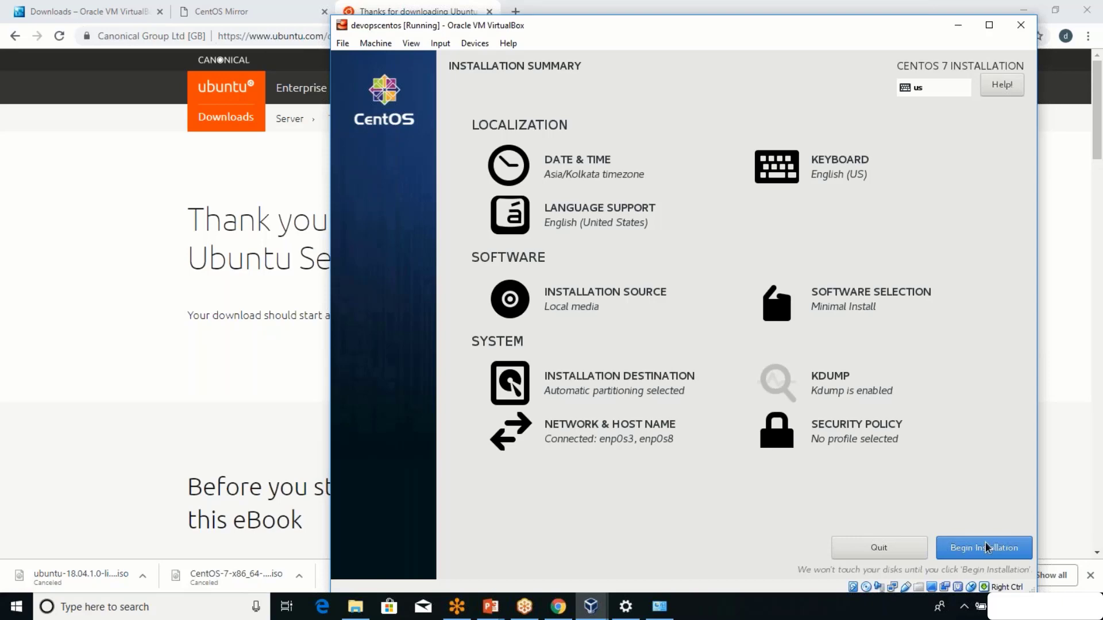
# Begin the CentOS 7 installation from the Installation Summary so it starts partitioning /dev/sda.
pyautogui.click(986, 547)
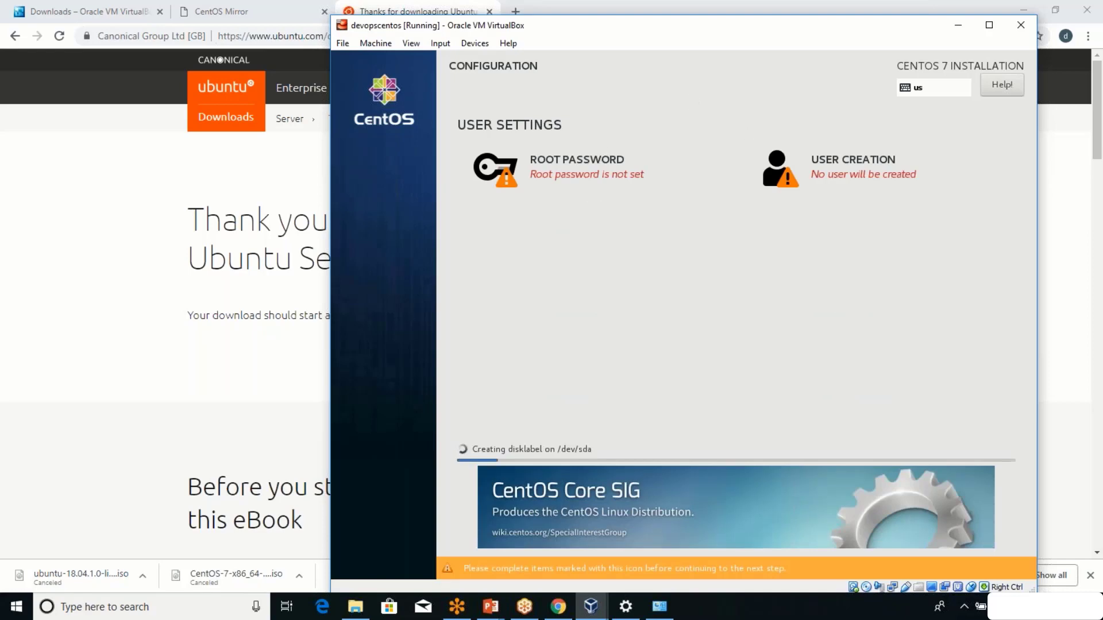
pyautogui.click(576, 176)
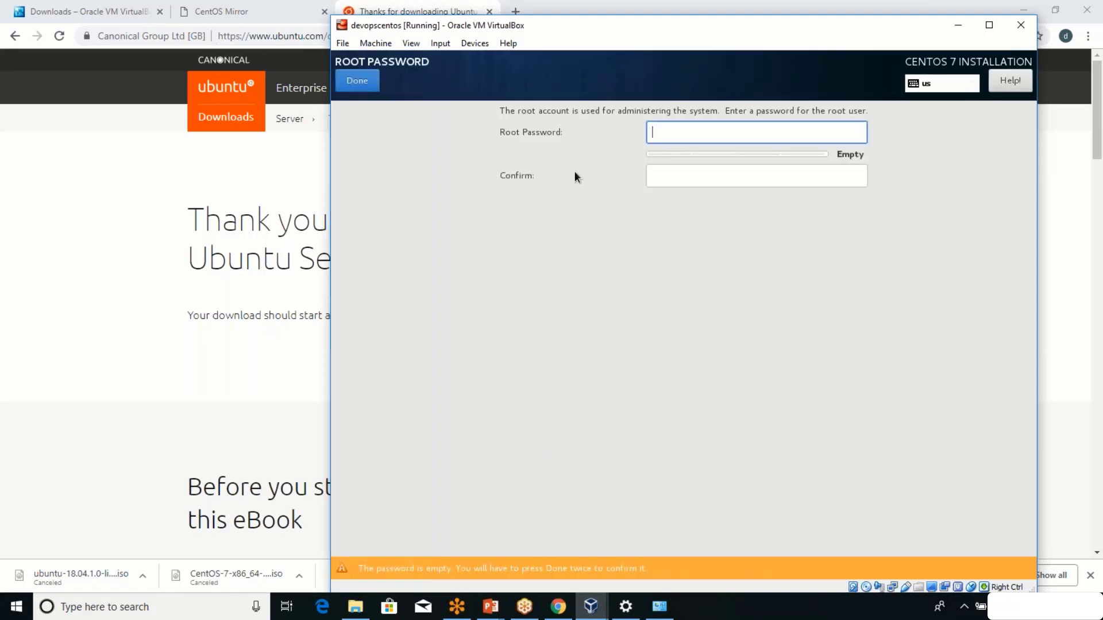
# Set the CentOS root password, re-entering it until both fields match, and accept it.
pyautogui.write('••••••')
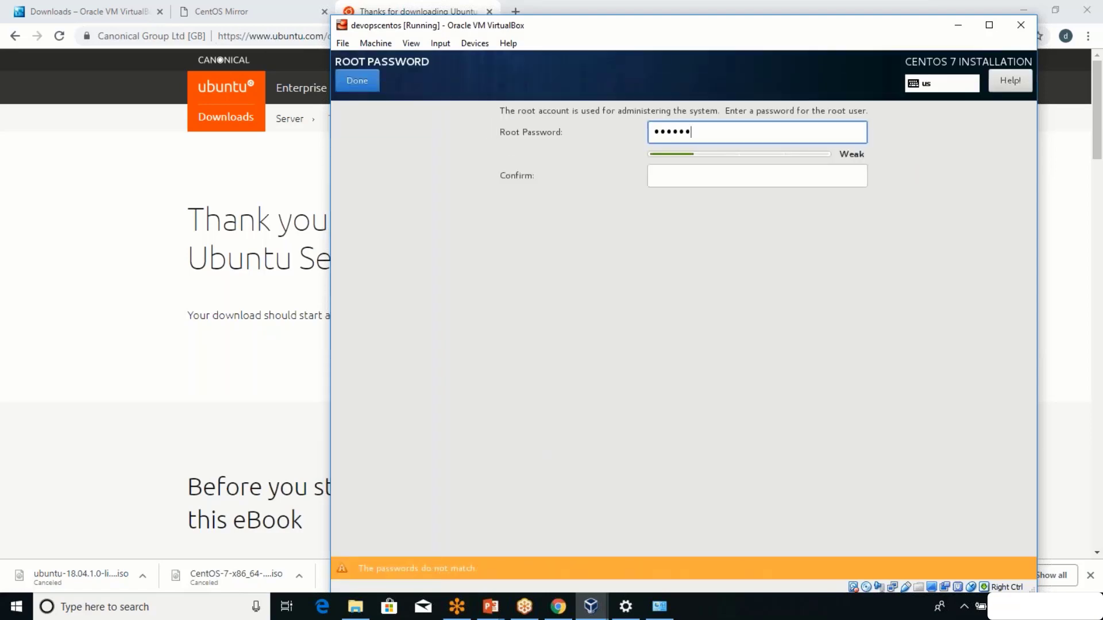
pyautogui.write('••')
pyautogui.press('Tab')
pyautogui.write('•••••')
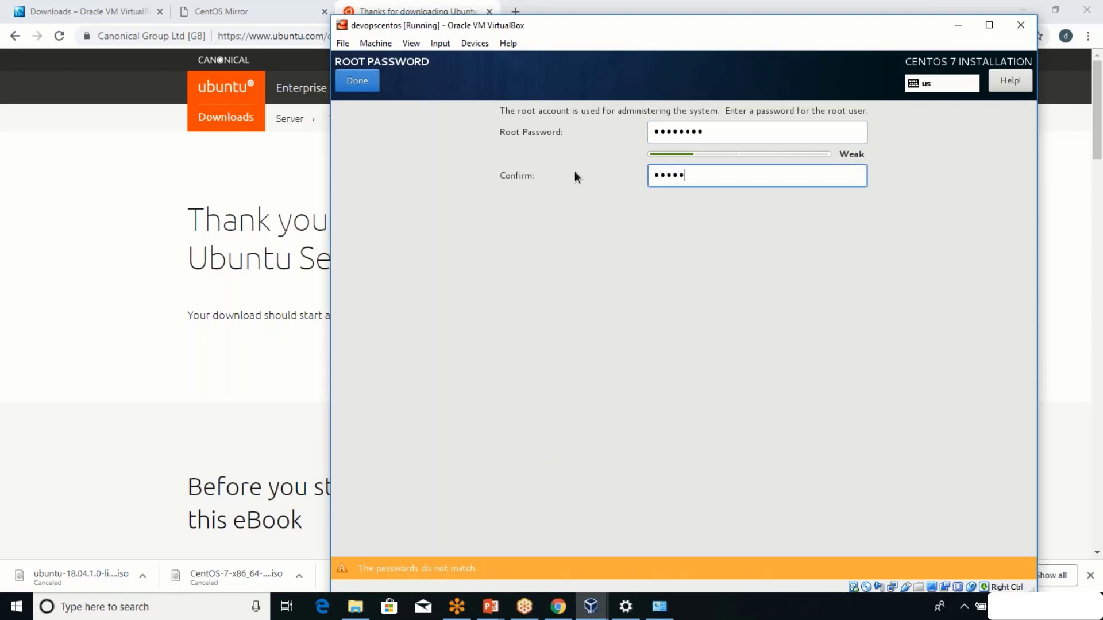
pyautogui.write('•••')
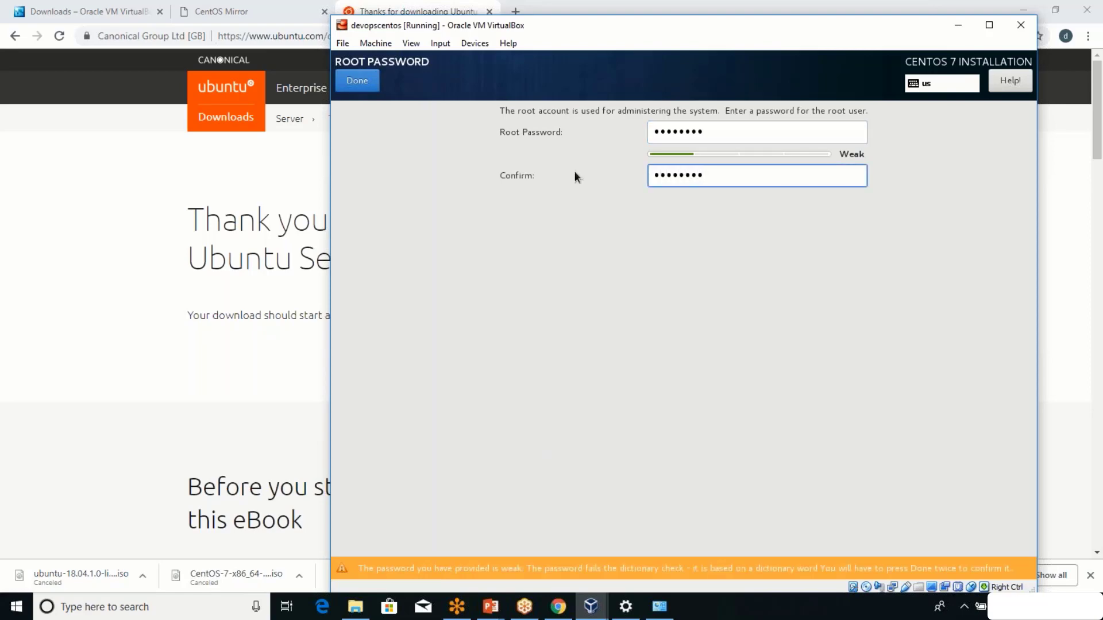
pyautogui.click(378, 91)
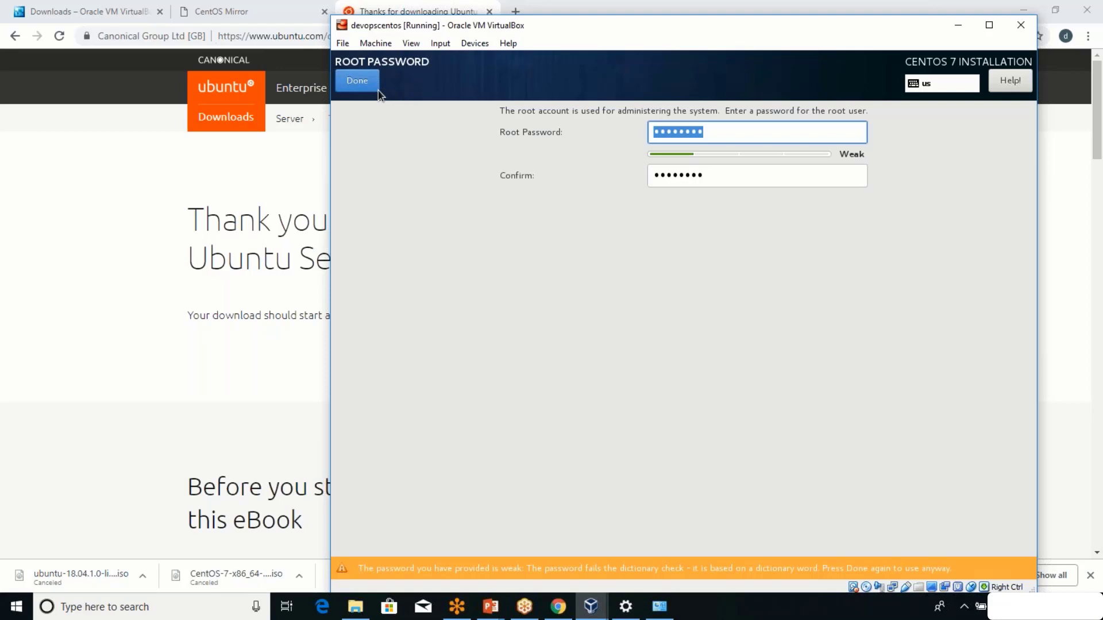
pyautogui.press('BackSpace')
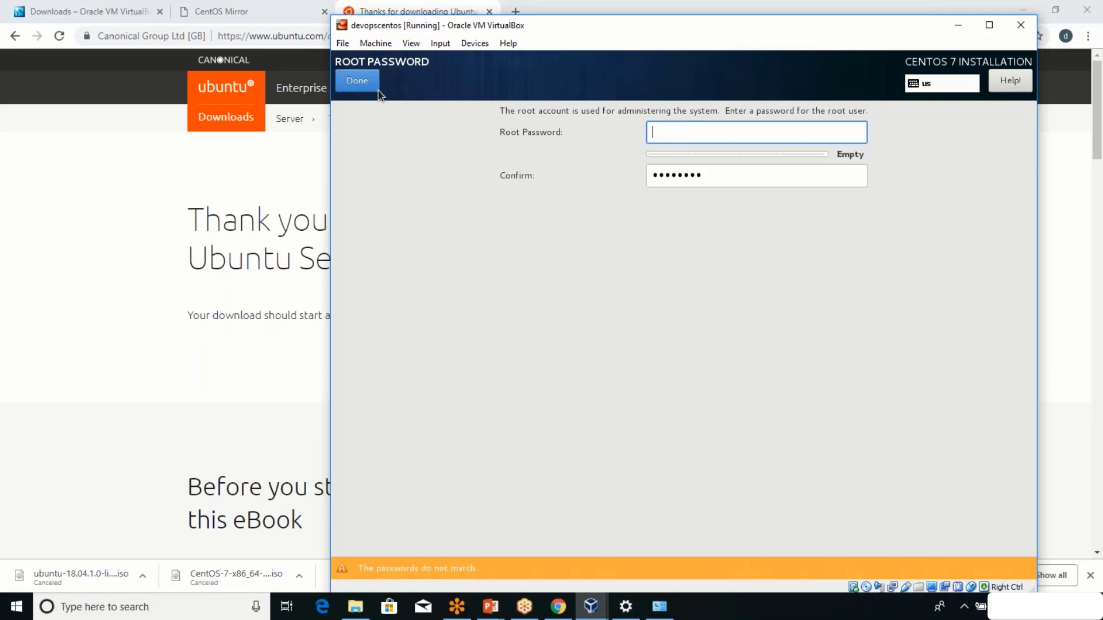
pyautogui.write('•••••')
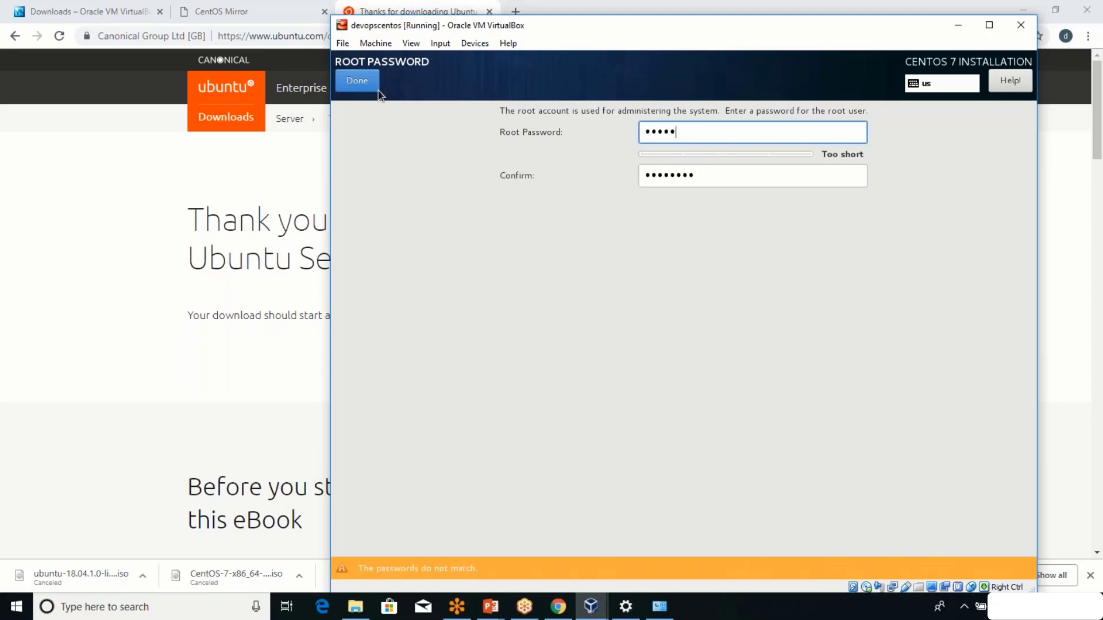
pyautogui.write('••••••••')
pyautogui.press('Tab')
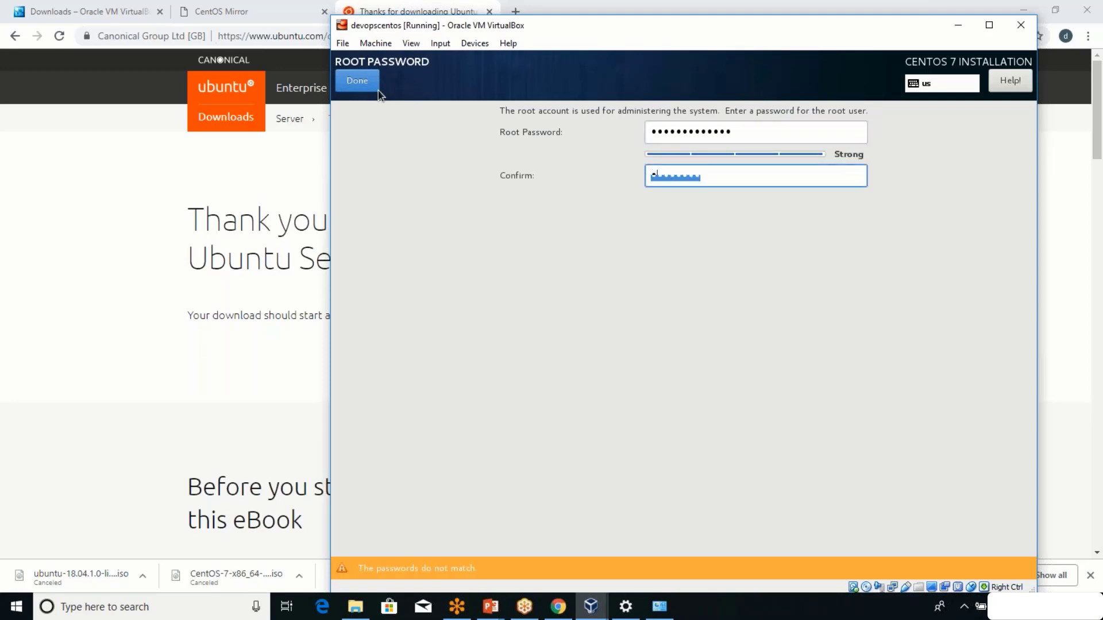
pyautogui.write('•••••••••••••')
pyautogui.click(369, 90)
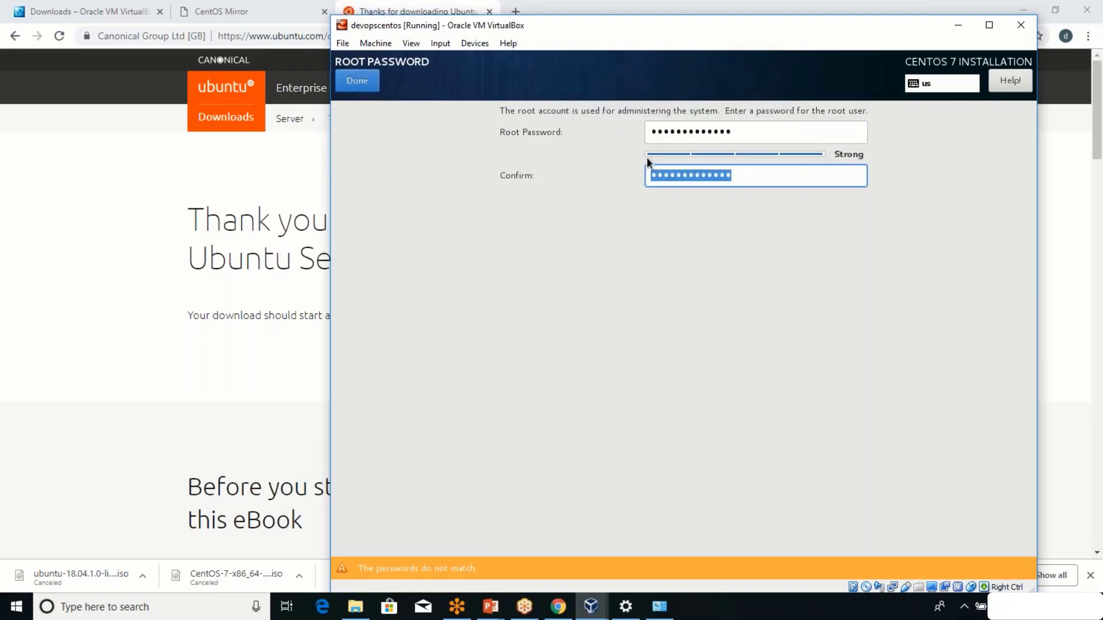
pyautogui.write('•••••••••')
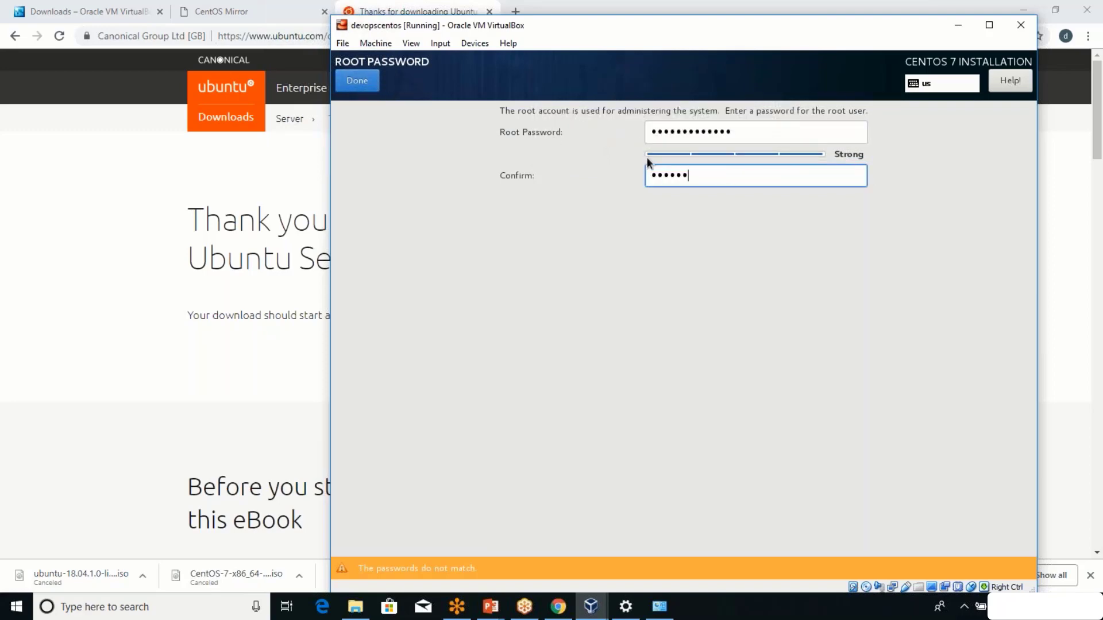
pyautogui.write('••••')
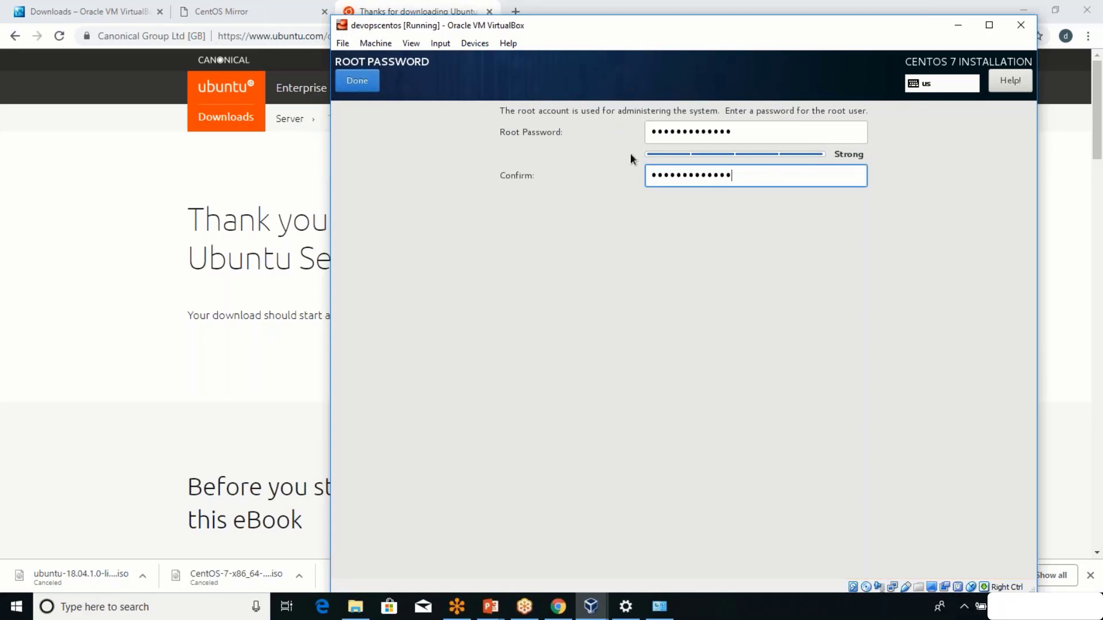
pyautogui.click(353, 80)
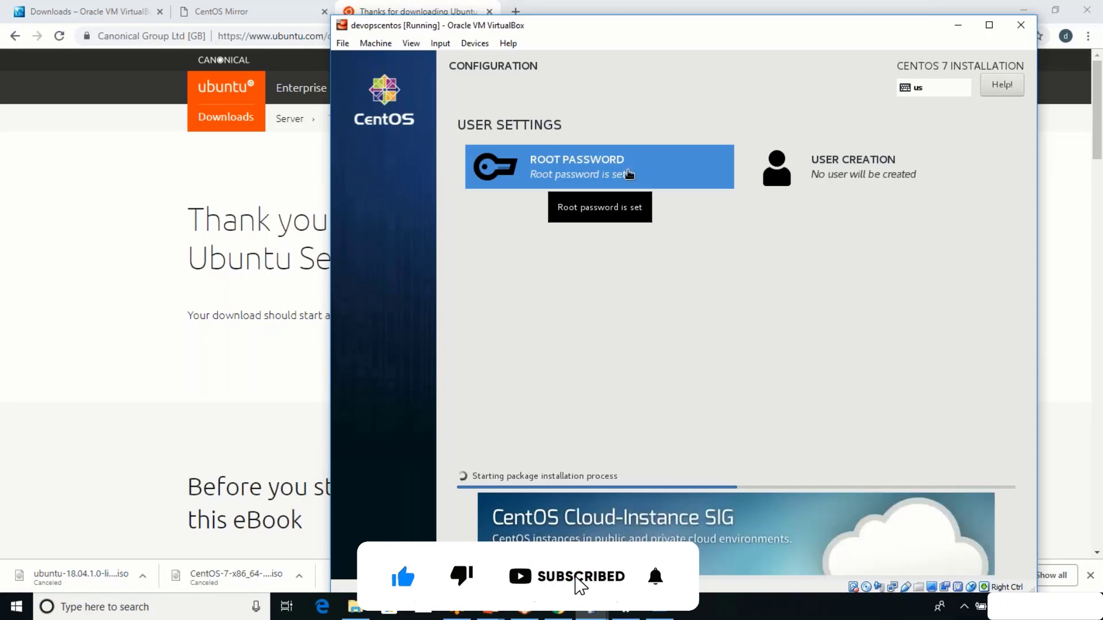
# Create a new CentOS user named devops and make it an administrator.
pyautogui.click(847, 179)
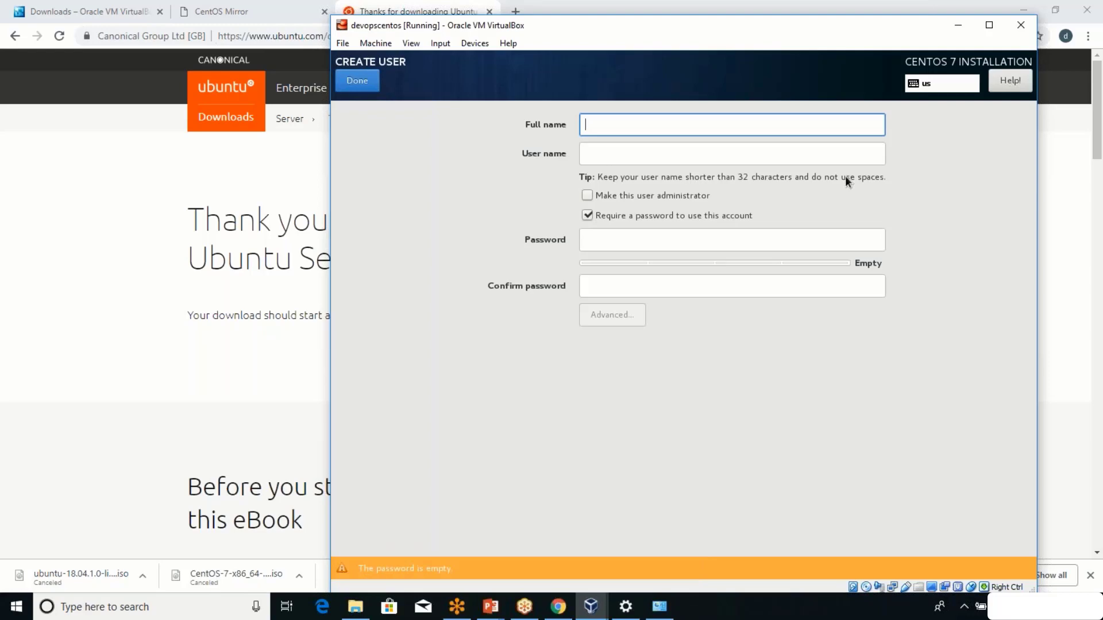
pyautogui.write('devops')
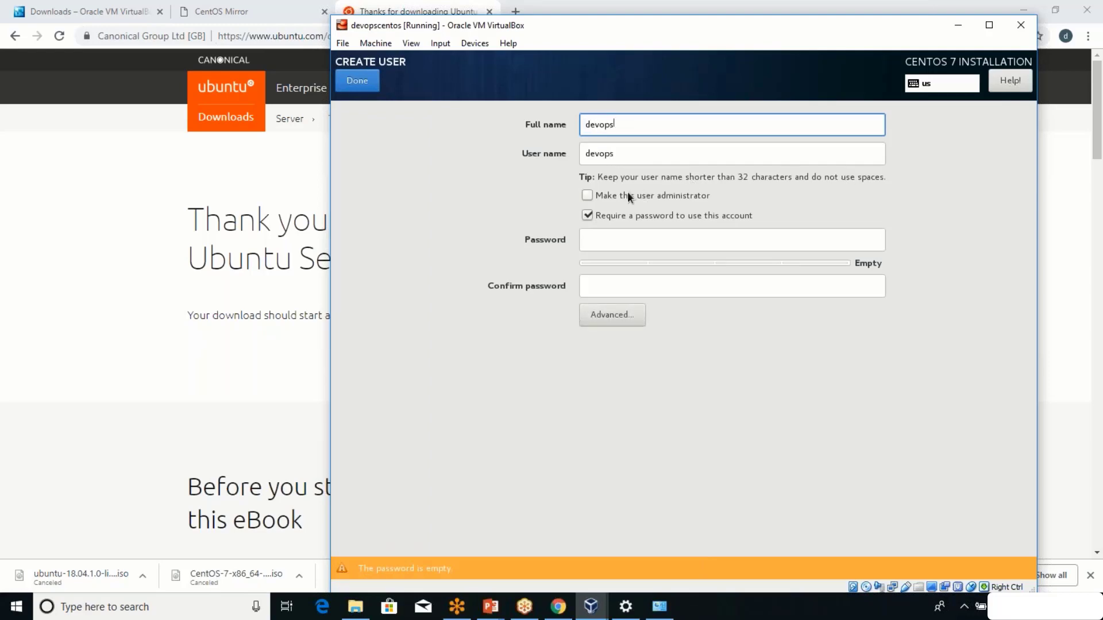
pyautogui.click(591, 195)
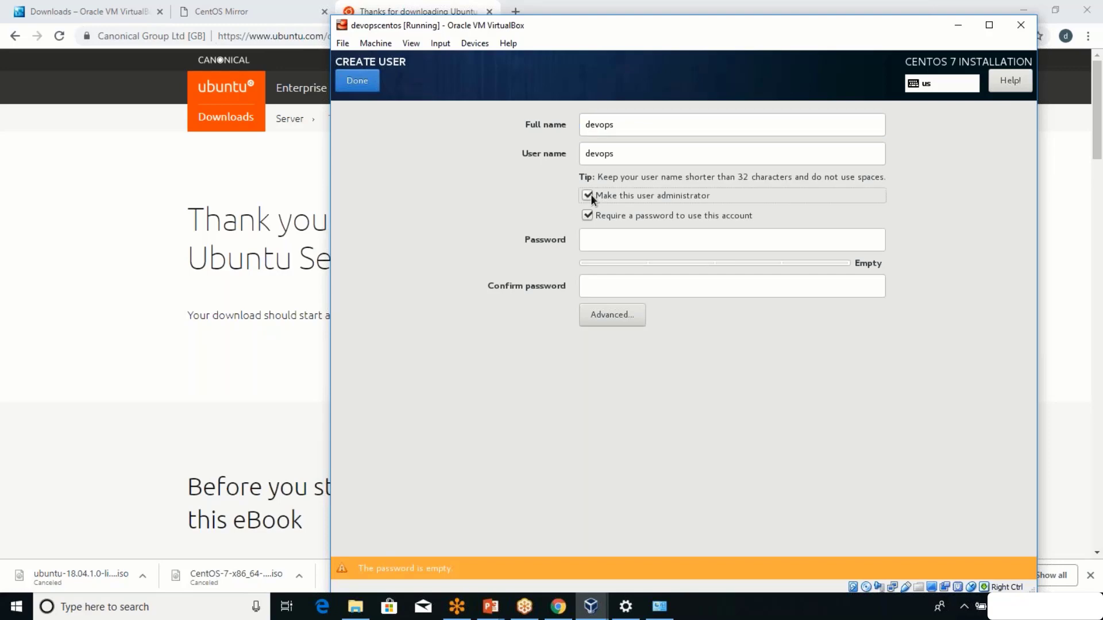
# Give the devops user a confirmed password, accept the weak-password warning, then return to VirtualBox Manager.
pyautogui.click(598, 235)
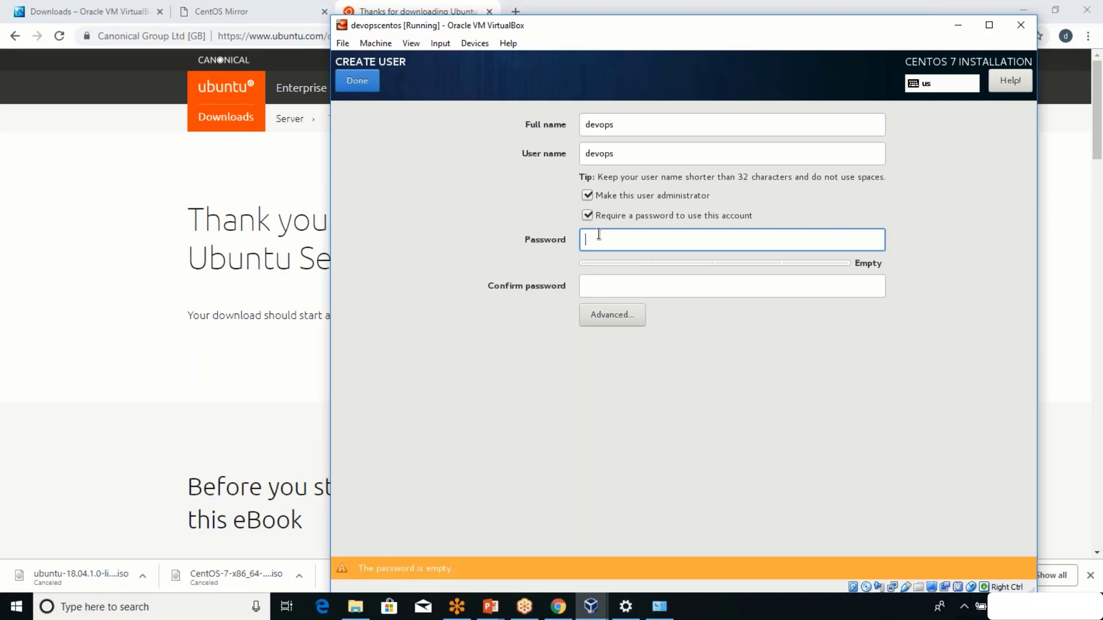
pyautogui.write('password')
pyautogui.press('Tab')
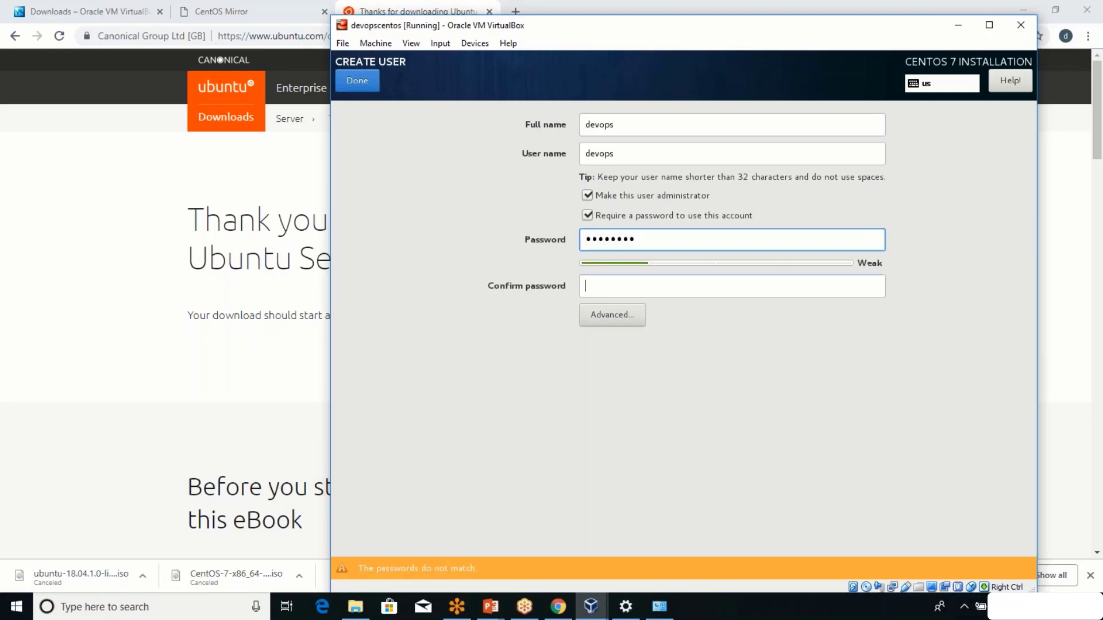
pyautogui.write('password')
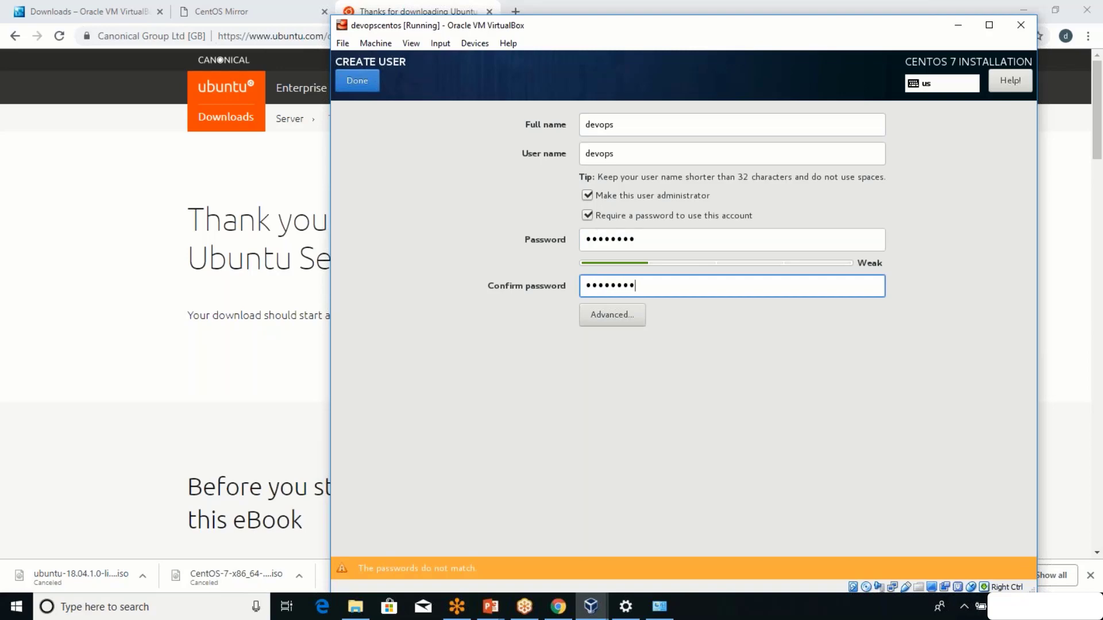
pyautogui.click(360, 89)
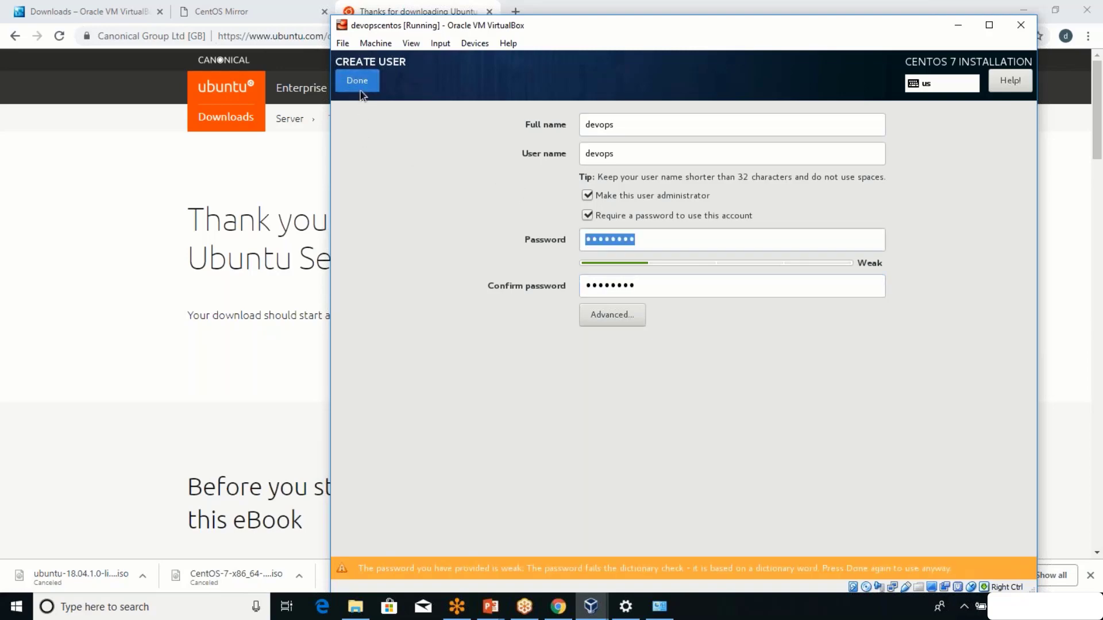
pyautogui.click(360, 91)
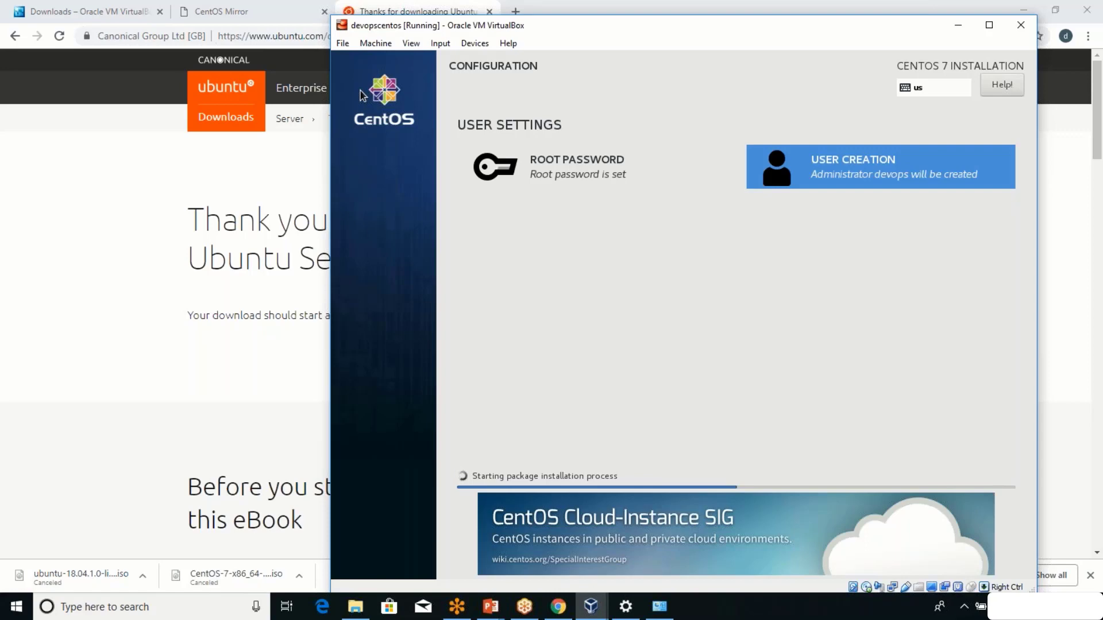
pyautogui.click(593, 607)
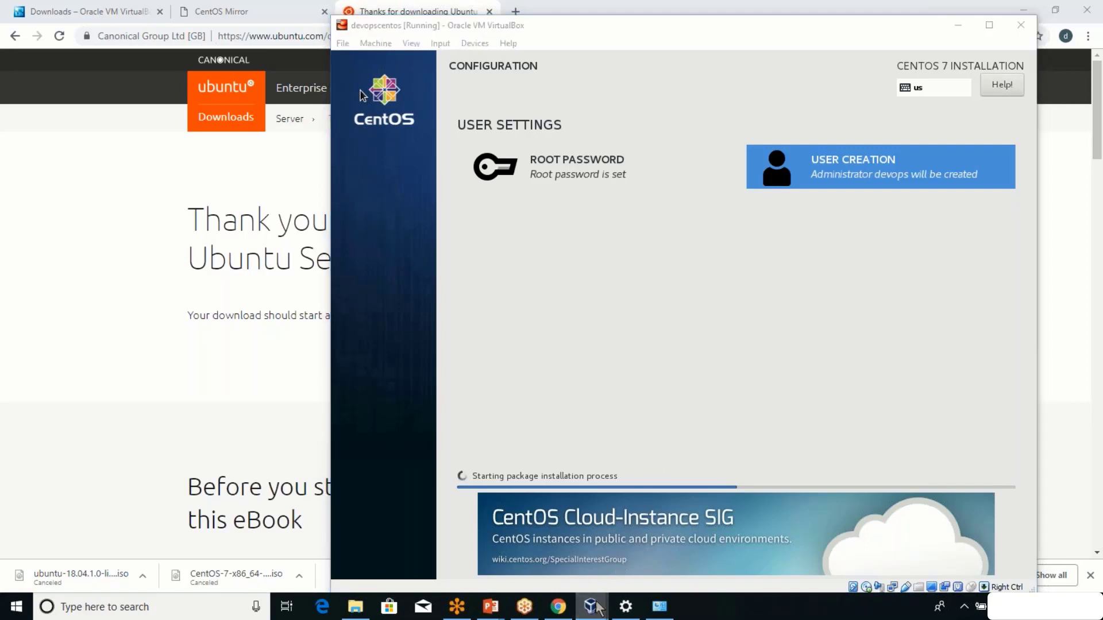
pyautogui.click(533, 562)
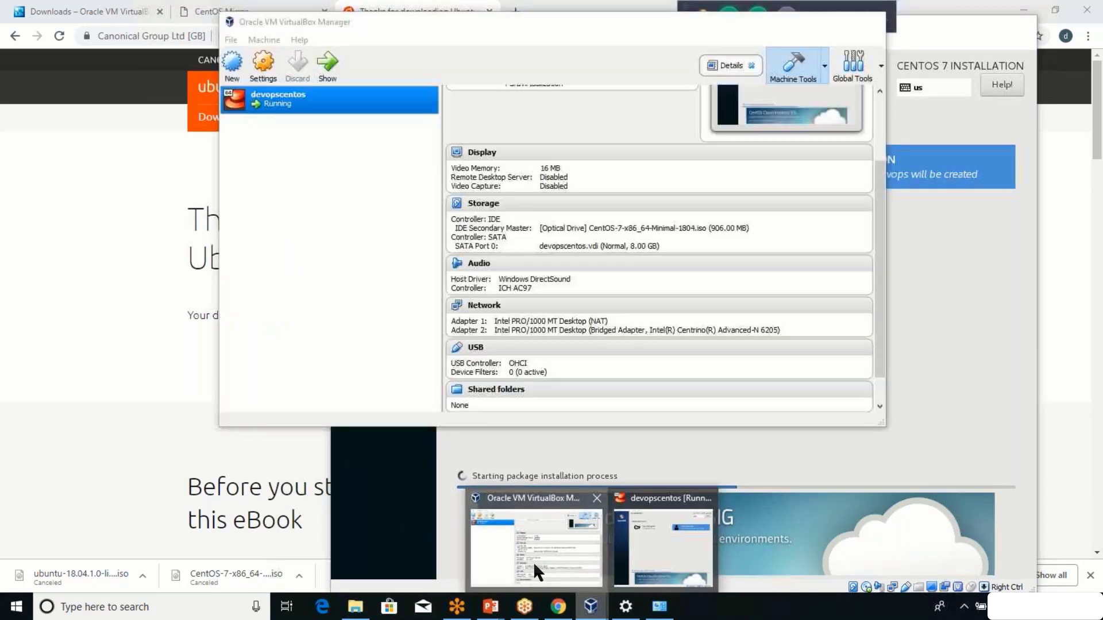
# Start a new VM named devopsubuntu, choose version Ubuntu (64-bit), and continue to memory size.
pyautogui.click(232, 74)
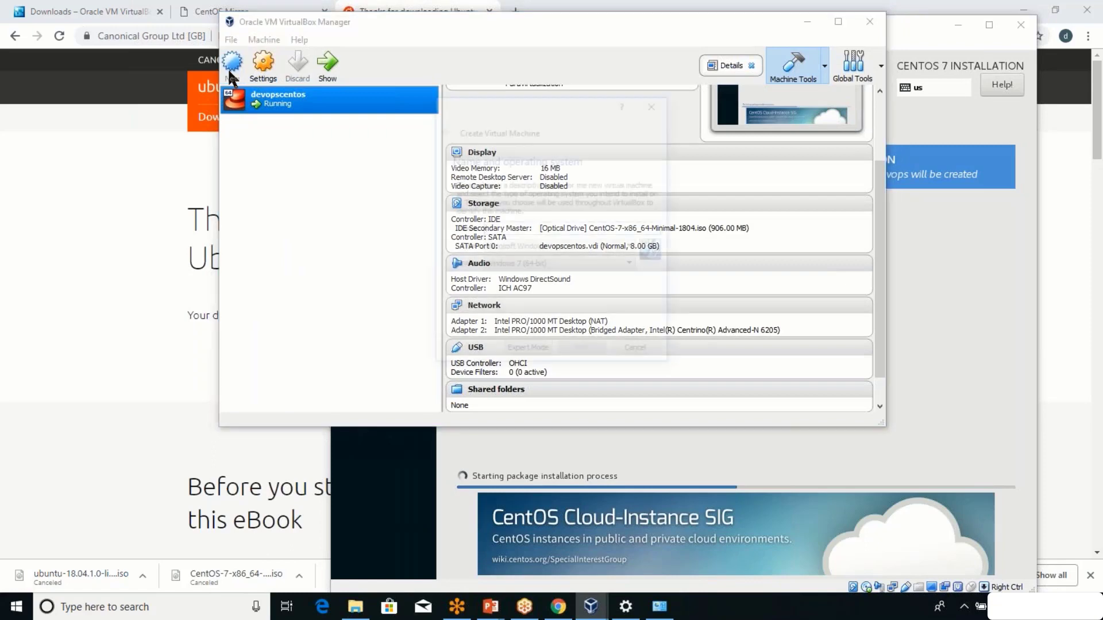
pyautogui.write('dev')
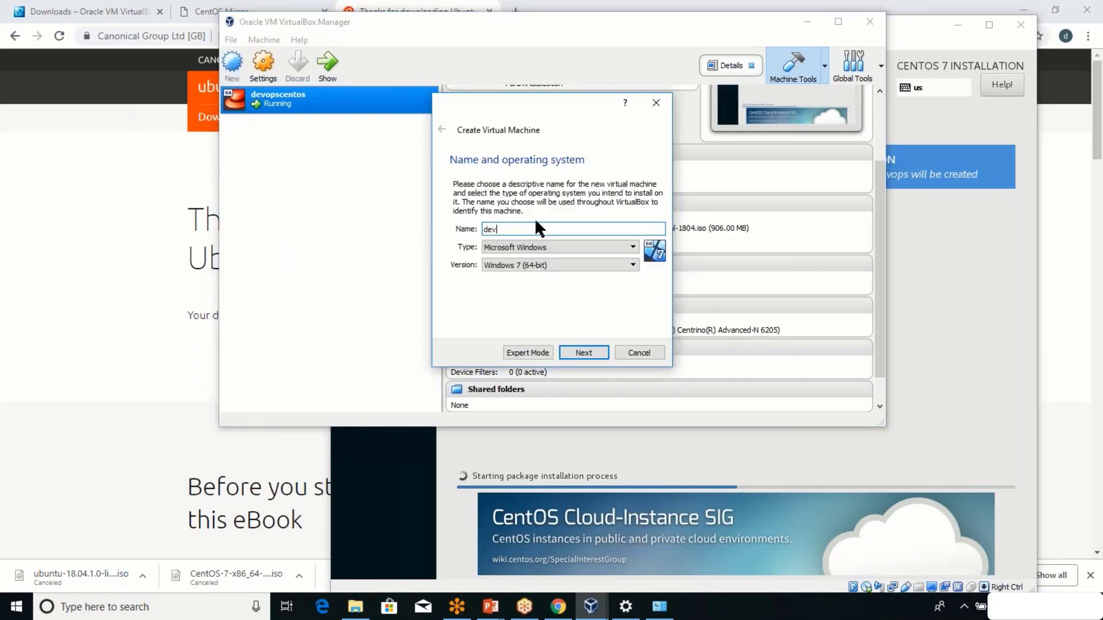
pyautogui.write('opsubuntu')
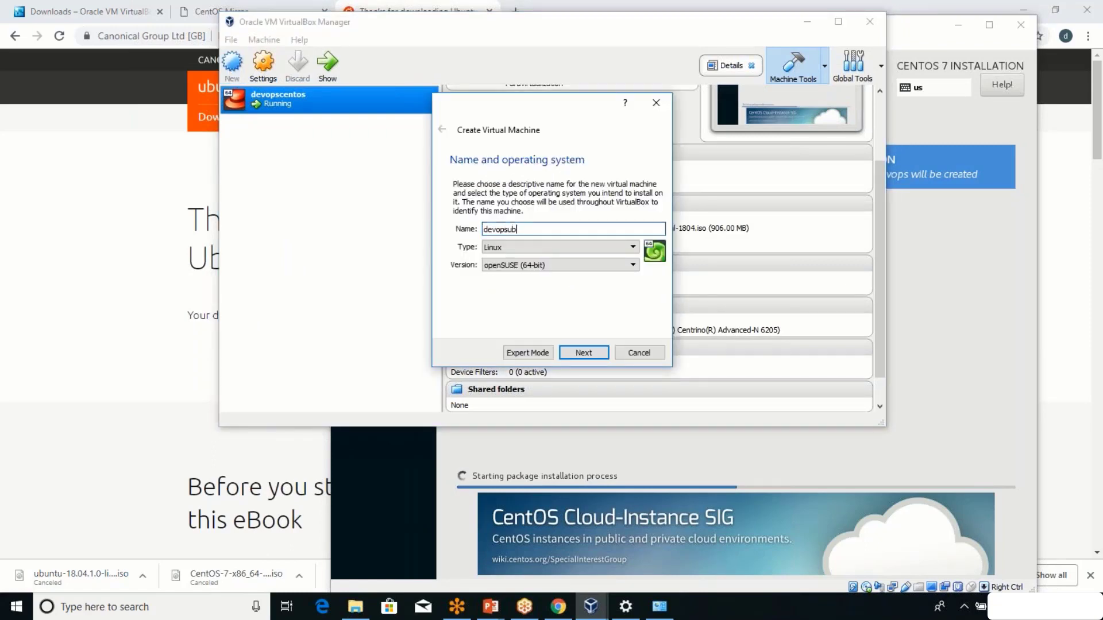
pyautogui.click(512, 264)
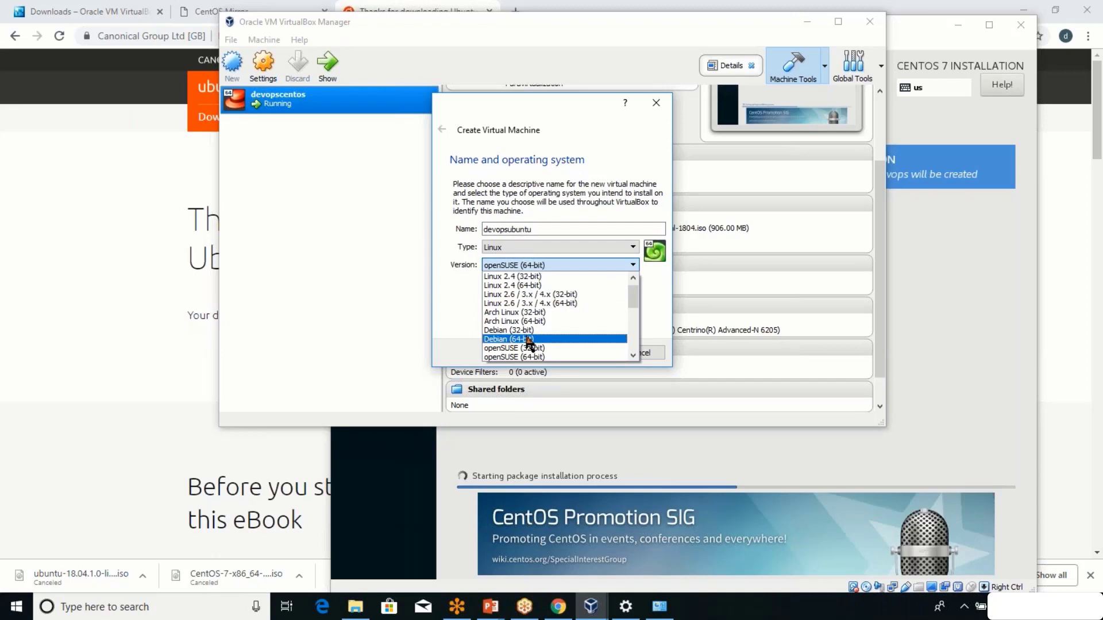
pyautogui.scroll(-5, 528, 343)
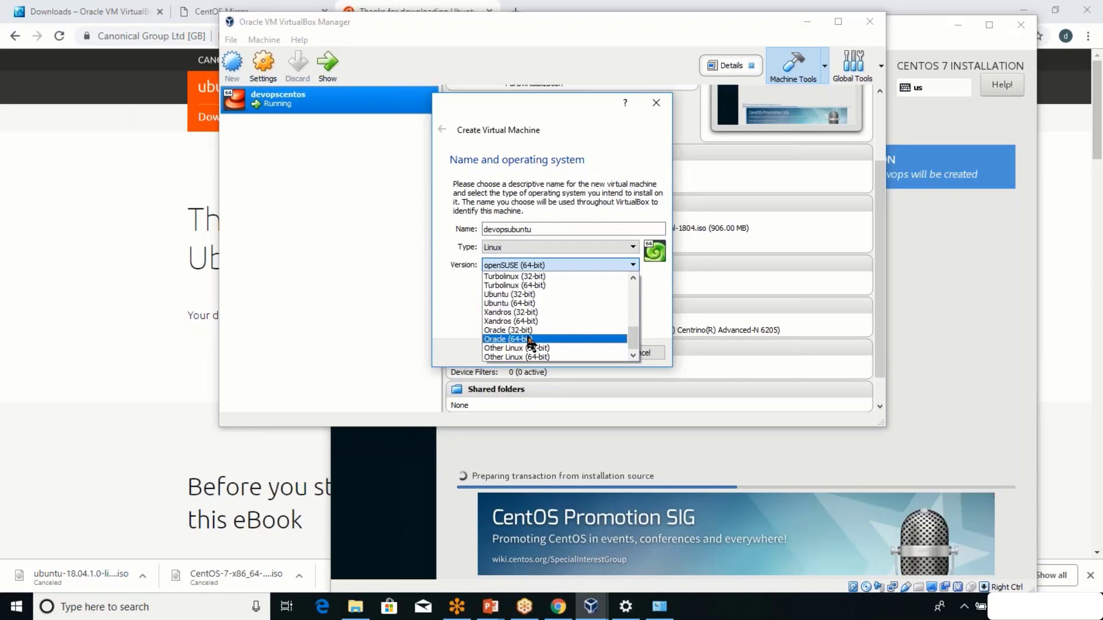
pyautogui.click(520, 306)
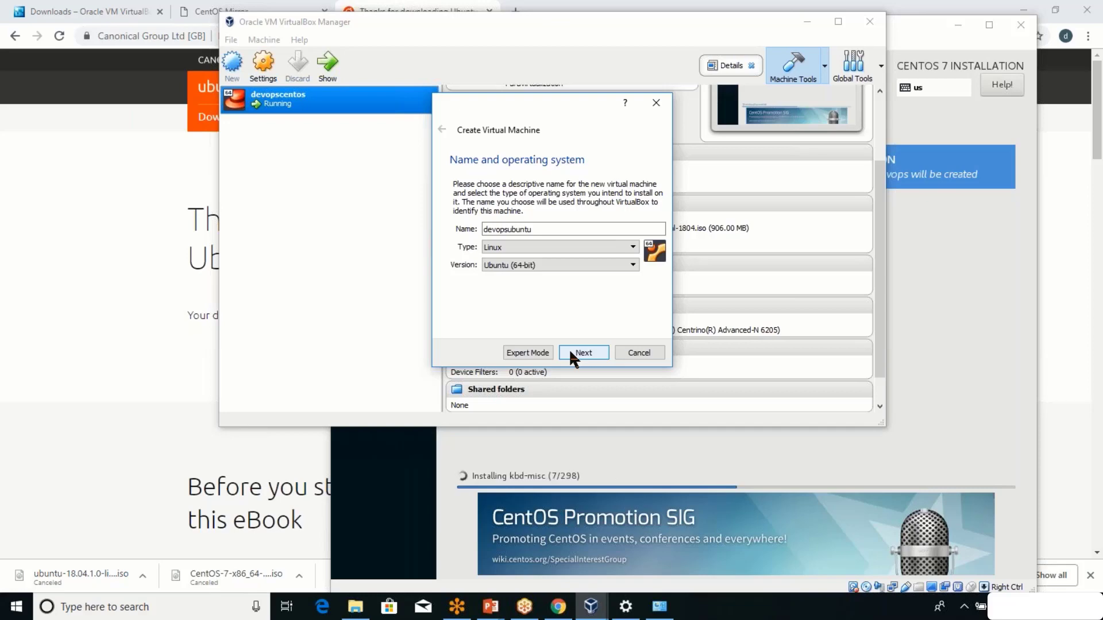
pyautogui.click(572, 354)
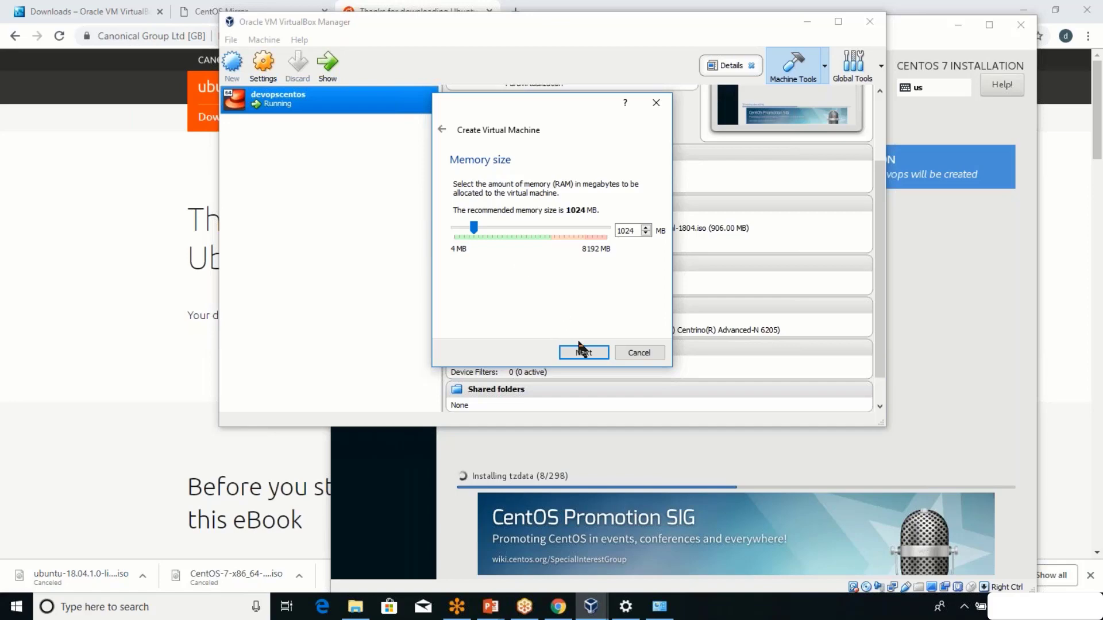
# Keep 1024 MB RAM and create a 10 GB VDI hard disk for devopsubuntu.
pyautogui.click(583, 357)
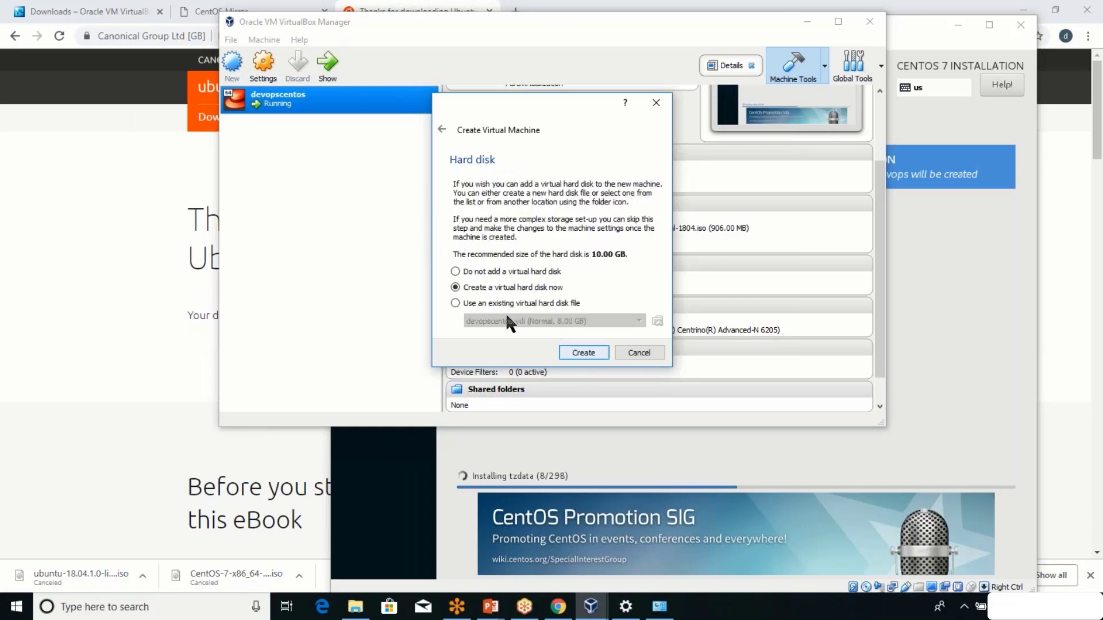
pyautogui.click(584, 352)
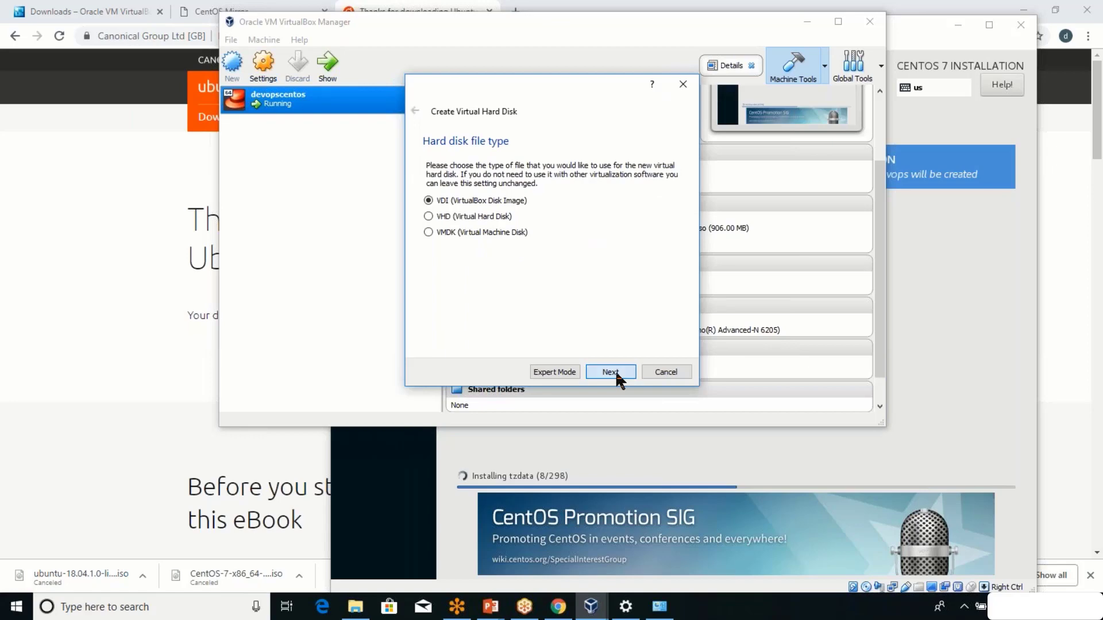
pyautogui.click(611, 372)
pyautogui.click(616, 371)
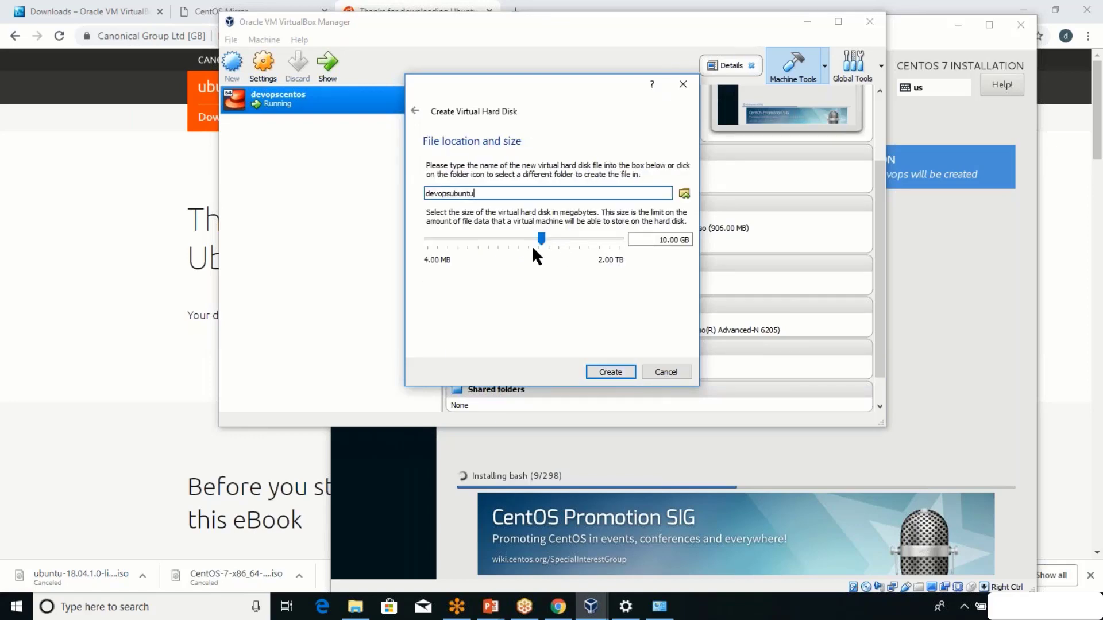
pyautogui.moveTo(532, 243)
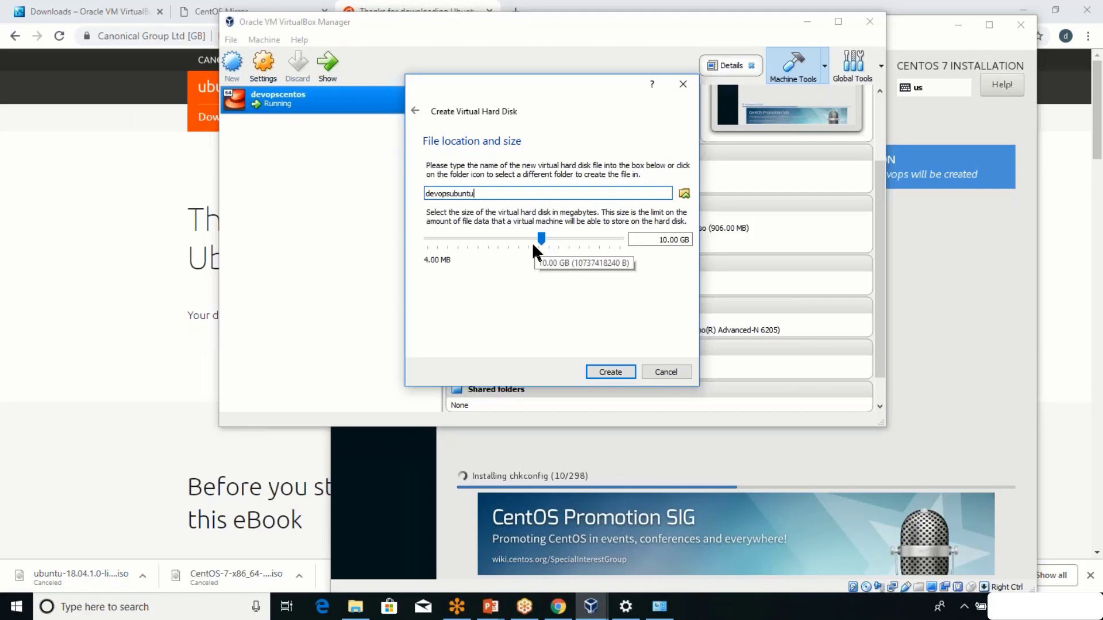
pyautogui.click(600, 367)
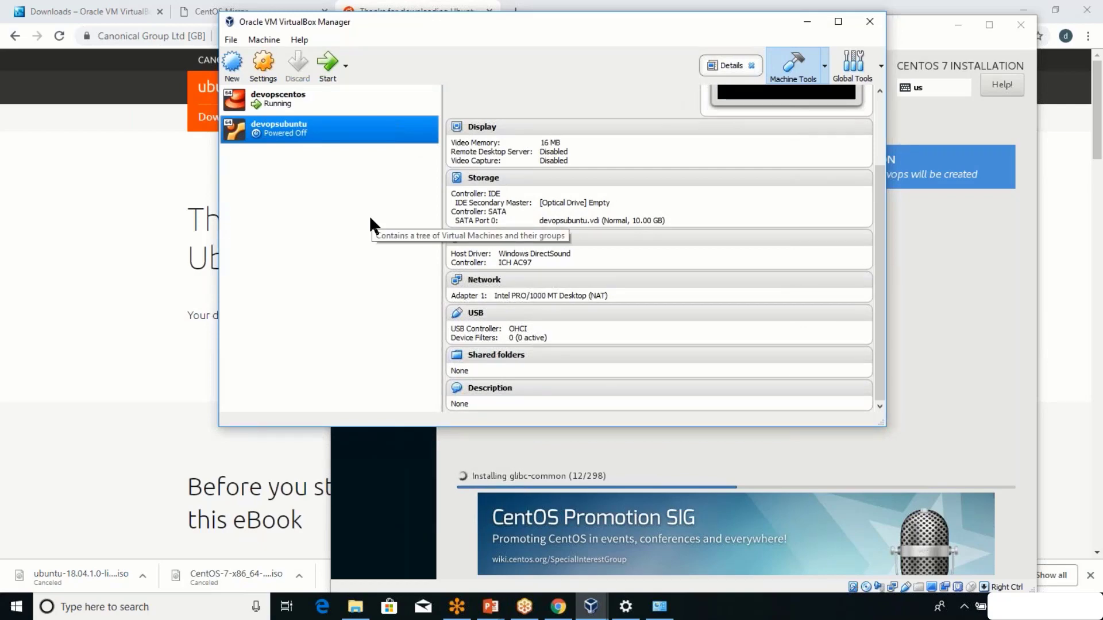
pyautogui.rightClick(271, 136)
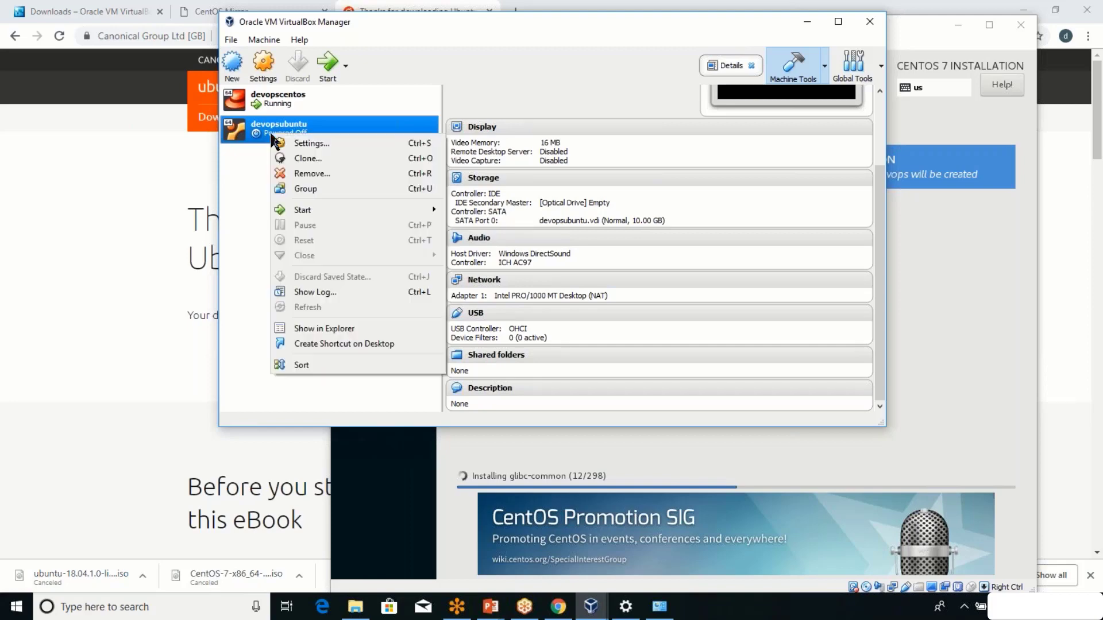
# Load ubuntu-18.04.1-live-server-amd64.iso into devopsubuntu's empty optical drive, marked Live CD/DVD.
pyautogui.click(286, 144)
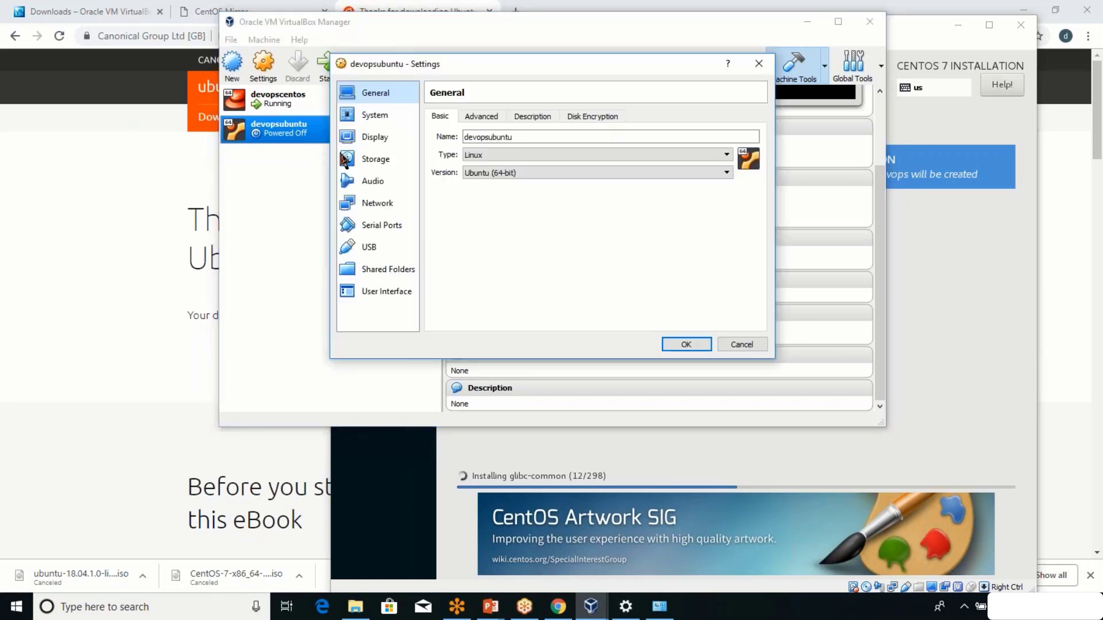
pyautogui.click(376, 164)
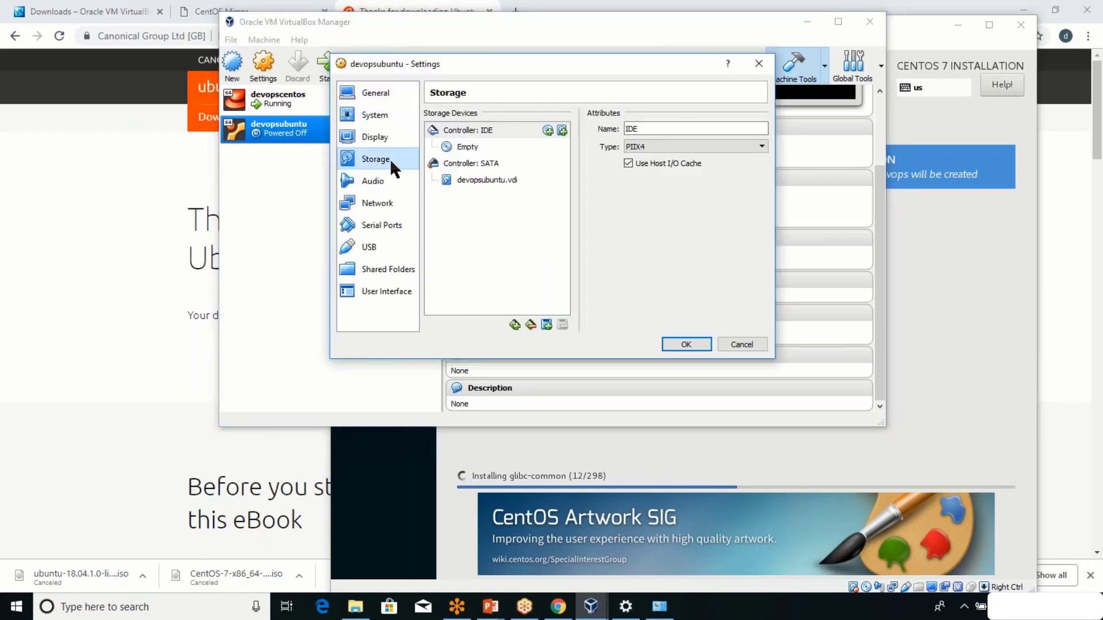
pyautogui.click(471, 148)
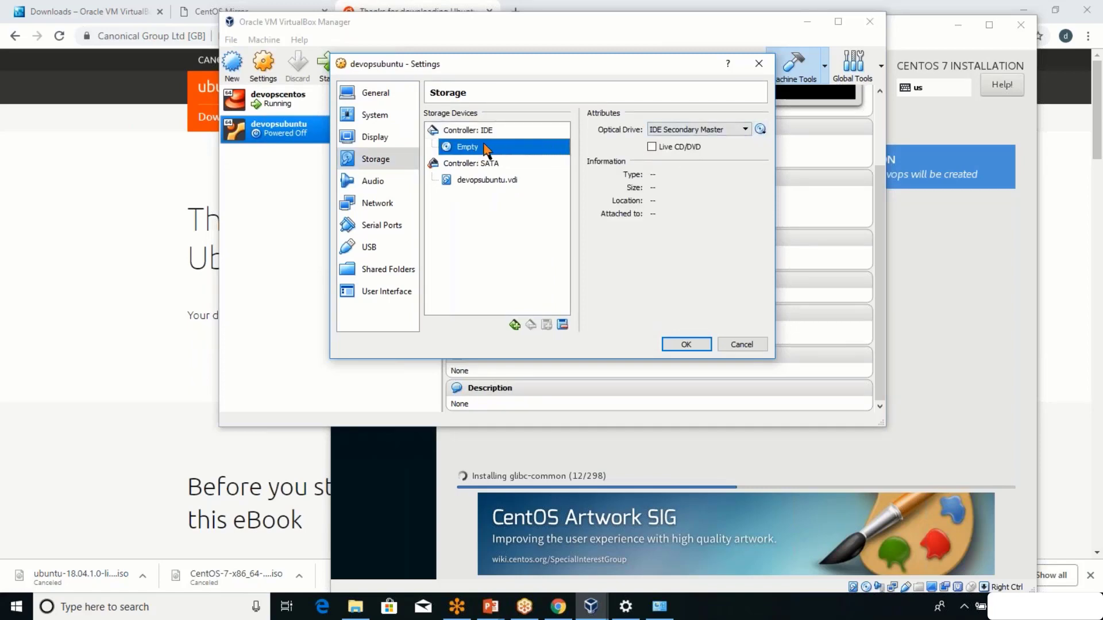
pyautogui.click(759, 130)
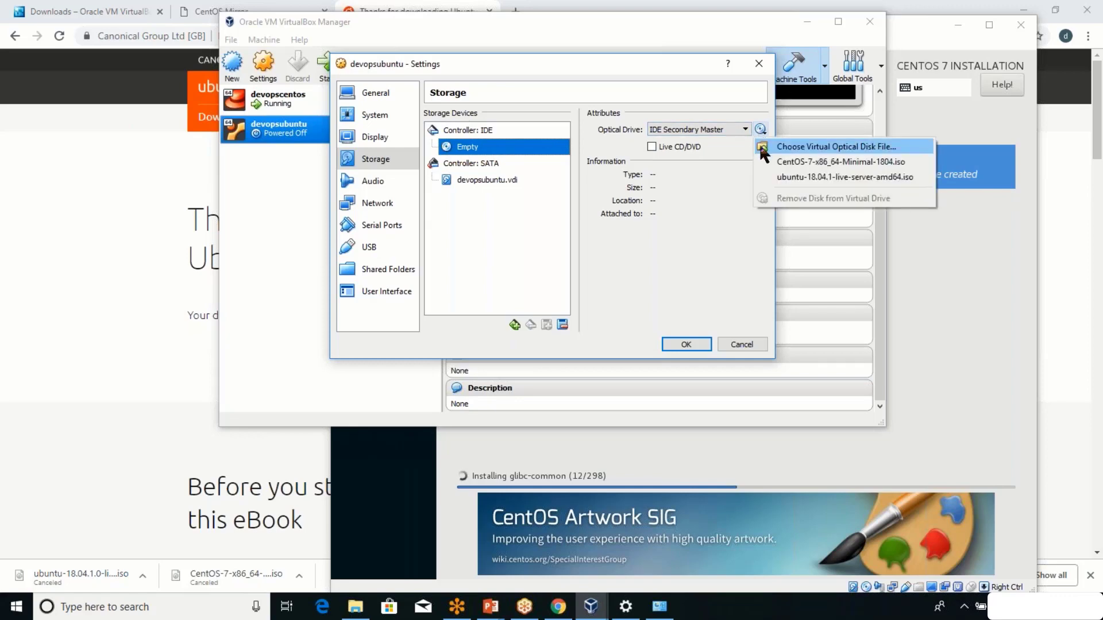
pyautogui.click(763, 148)
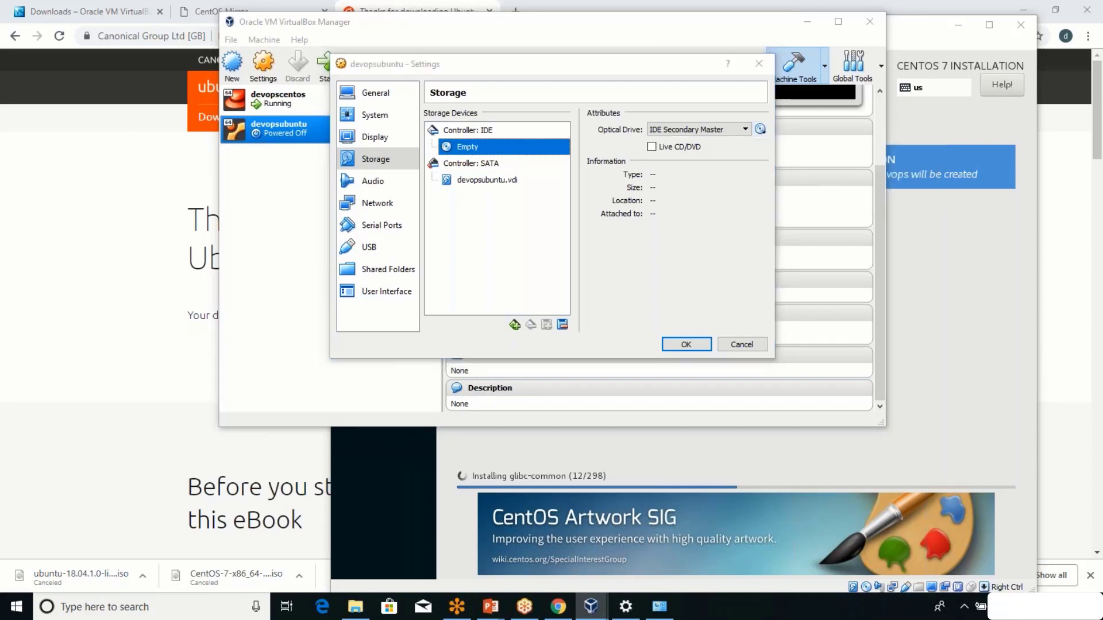
pyautogui.doubleClick(573, 185)
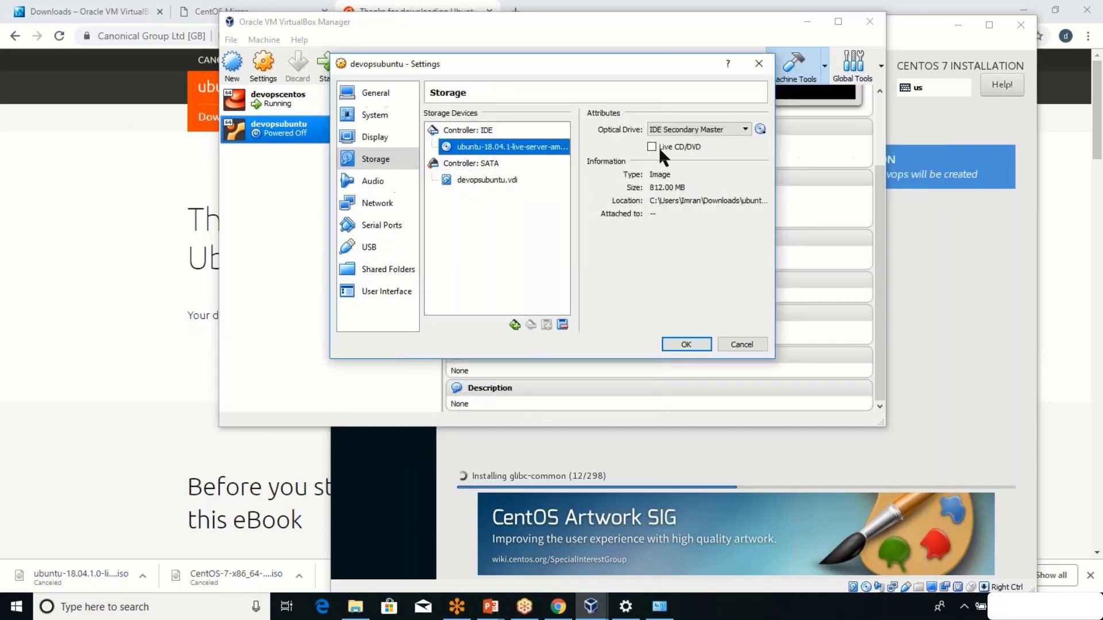
pyautogui.click(651, 146)
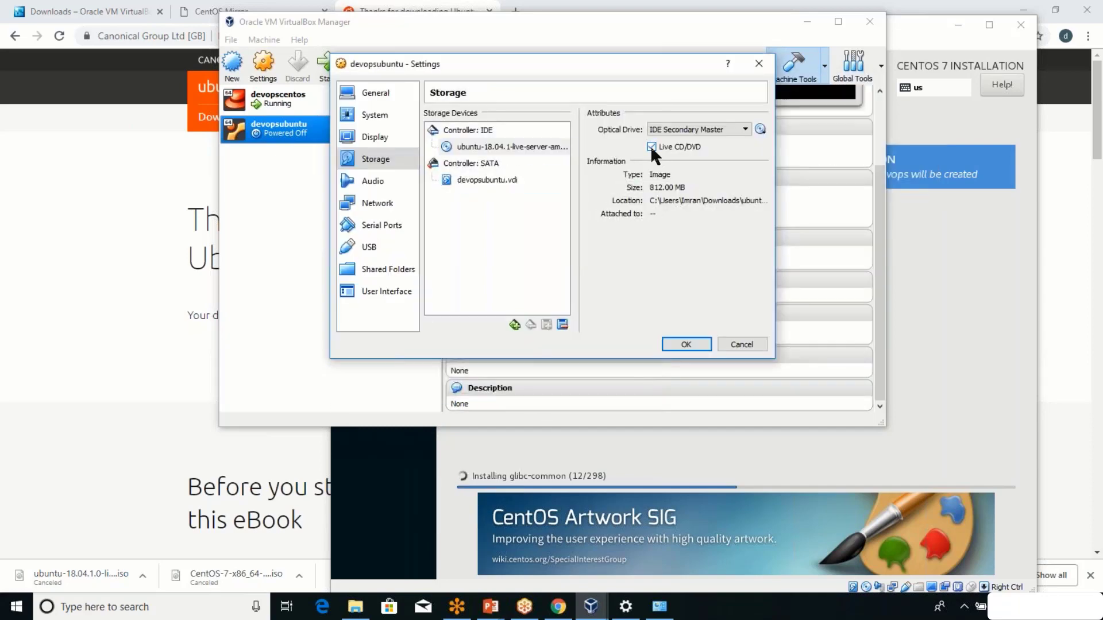
# Enable Adapter 2 as a Bridged Adapter on the Intel Centrino Advanced-N 6205 and save.
pyautogui.click(375, 201)
pyautogui.click(490, 116)
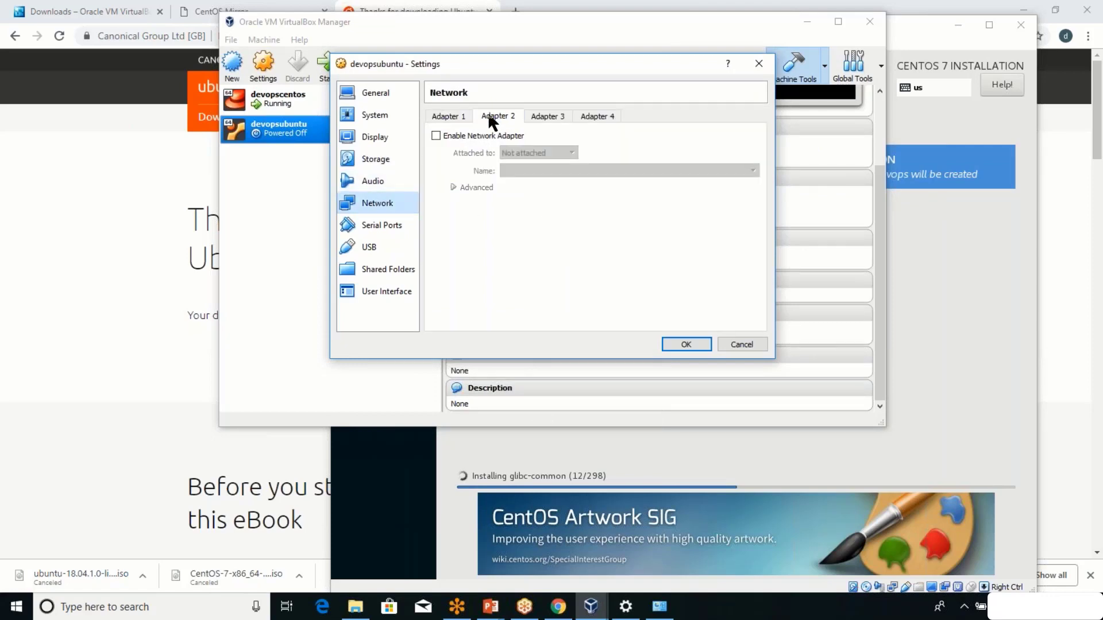
pyautogui.click(435, 136)
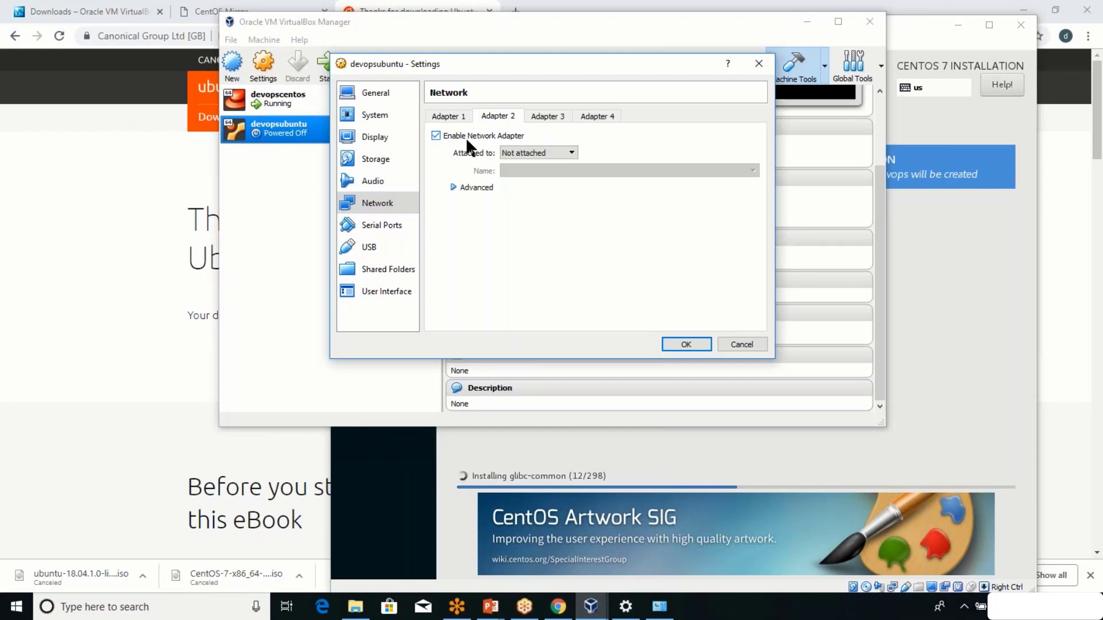
pyautogui.click(523, 153)
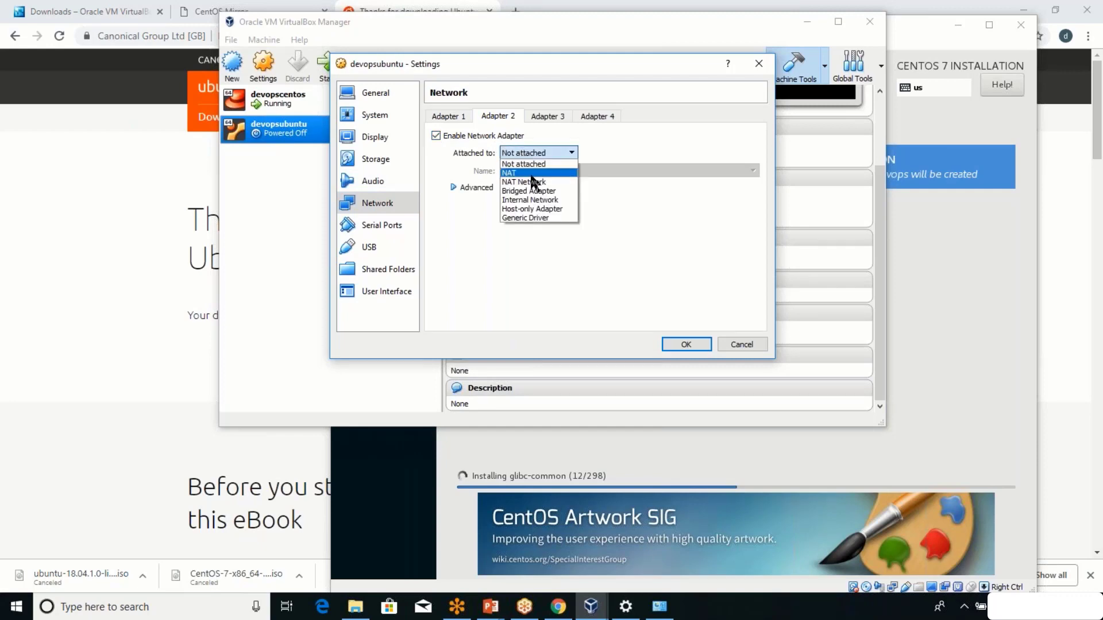
pyautogui.click(534, 189)
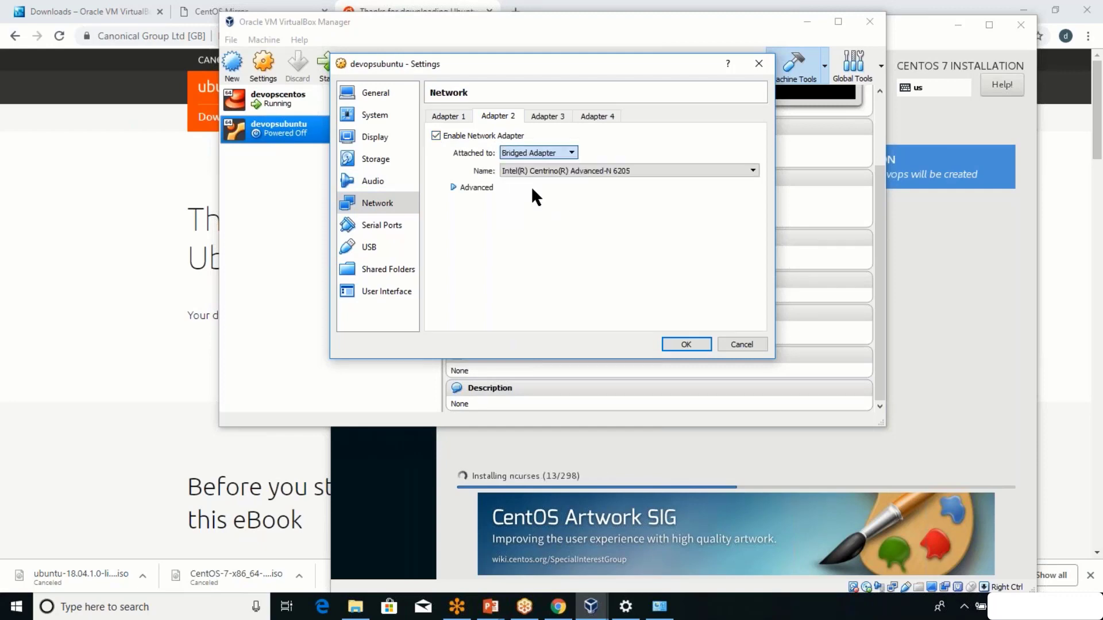
pyautogui.click(557, 172)
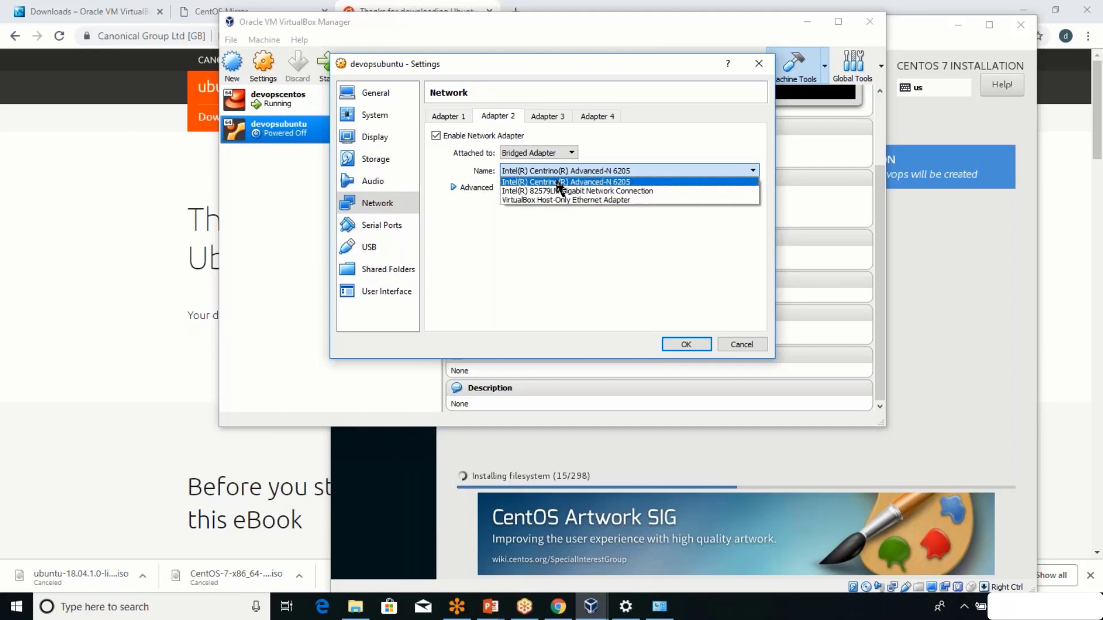
pyautogui.click(560, 182)
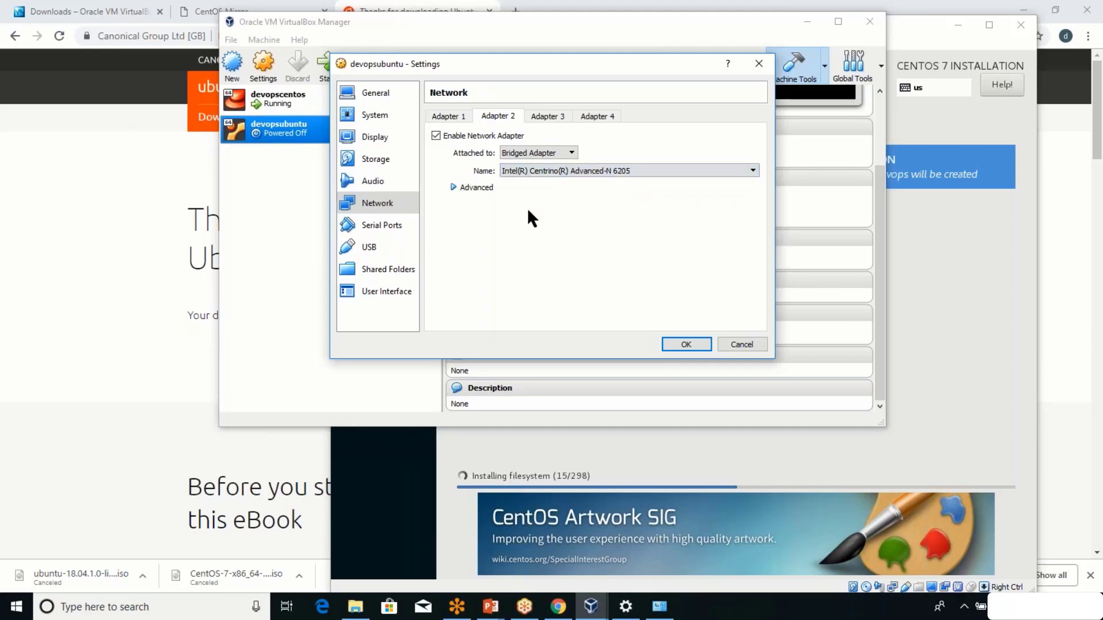
pyautogui.click(688, 344)
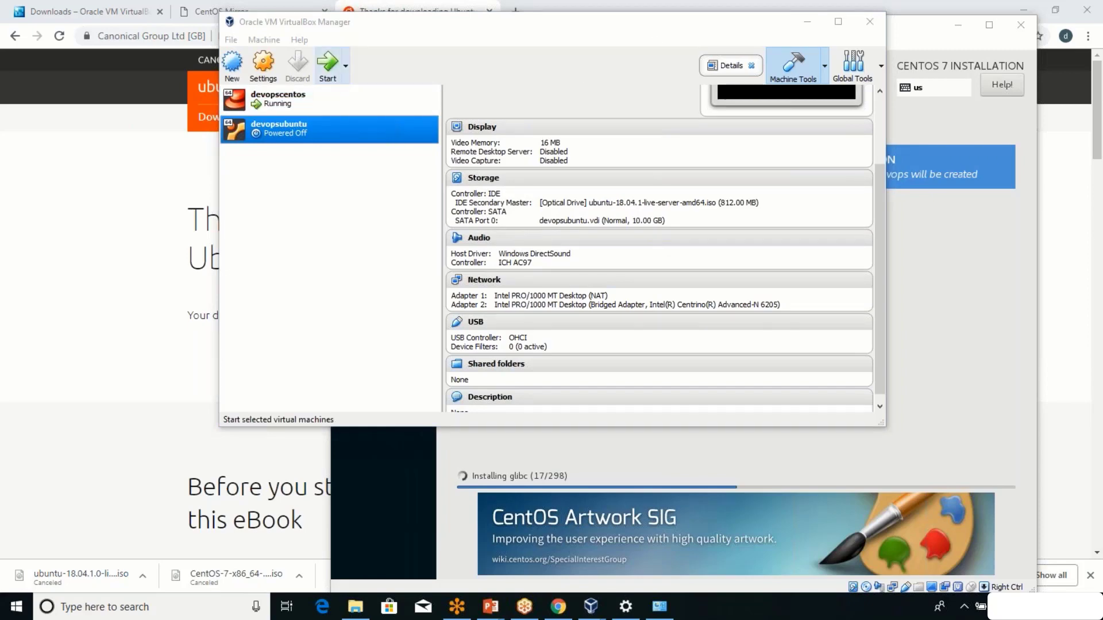
# Boot the devopsubuntu VM and dismiss the auto capture keyboard notification.
pyautogui.click(326, 78)
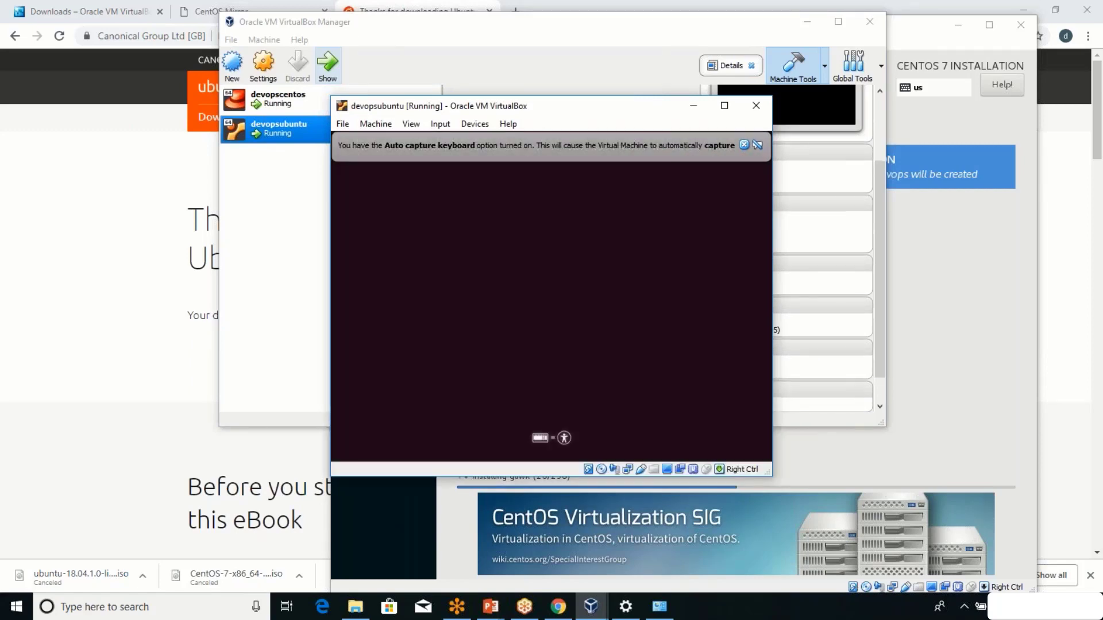
pyautogui.click(744, 145)
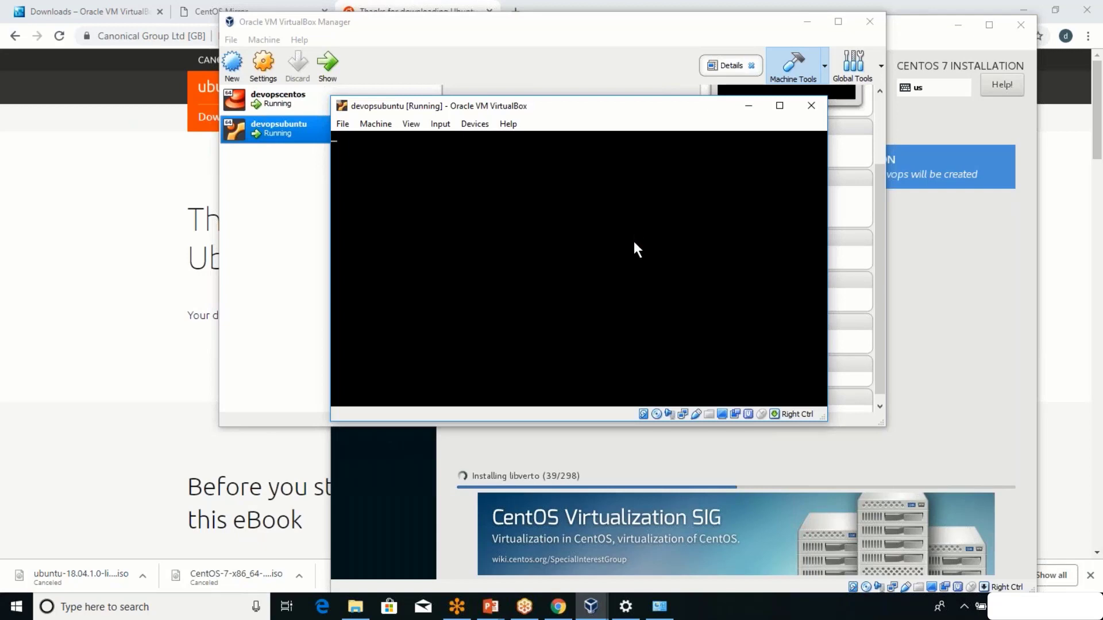
pyautogui.click(661, 609)
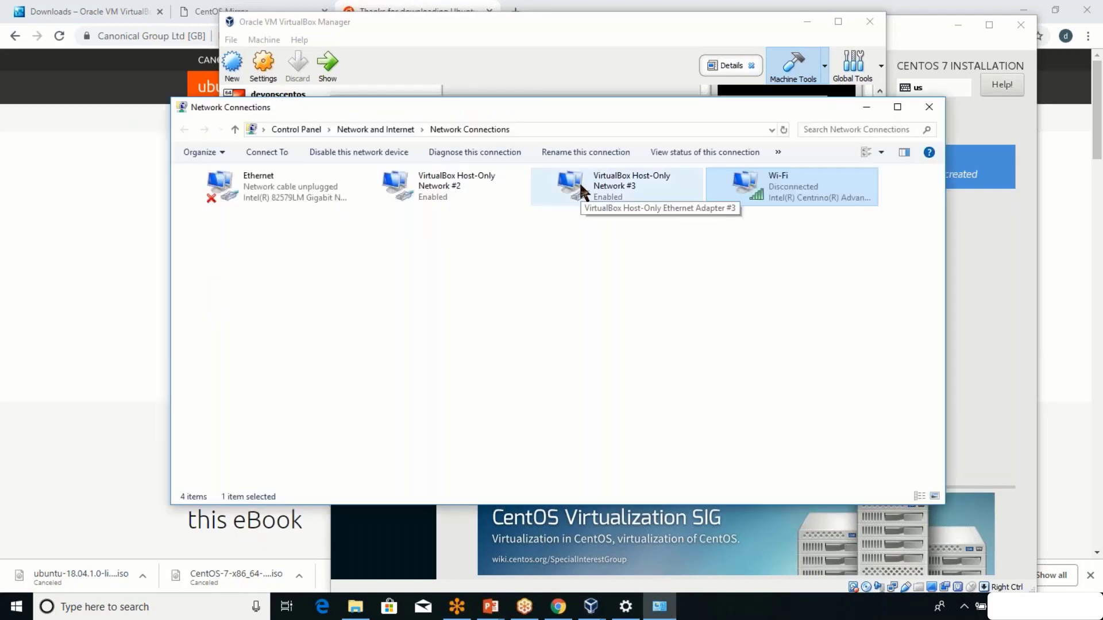
# Inspect the Host-Only #2/#3, Ethernet and Wi-Fi connections, then minimize Network Connections.
pyautogui.click(479, 188)
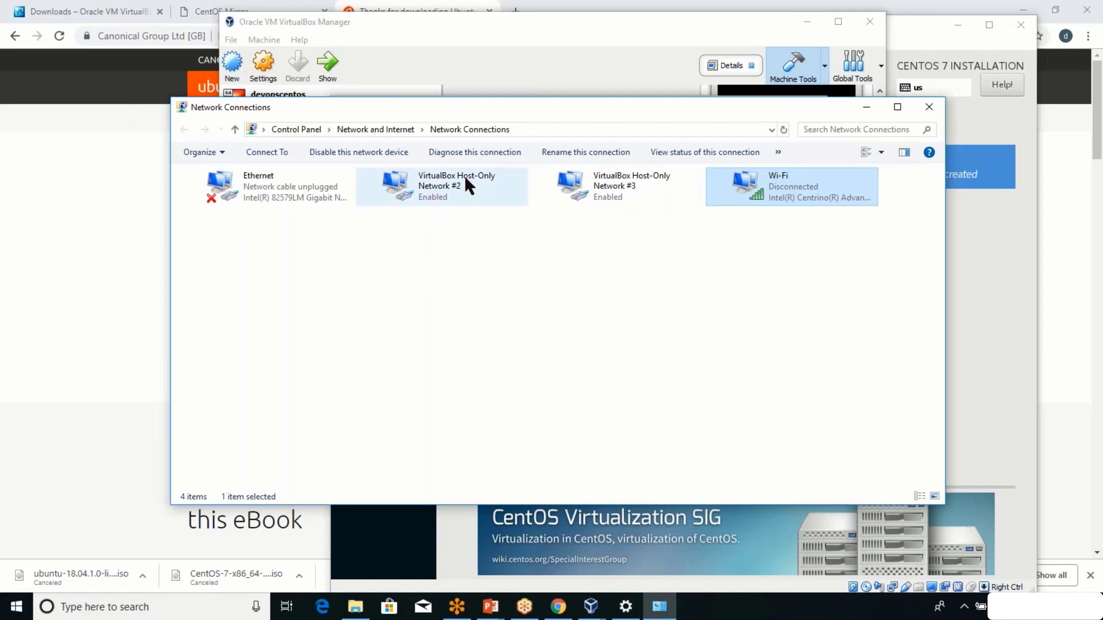
pyautogui.click(574, 185)
pyautogui.click(468, 178)
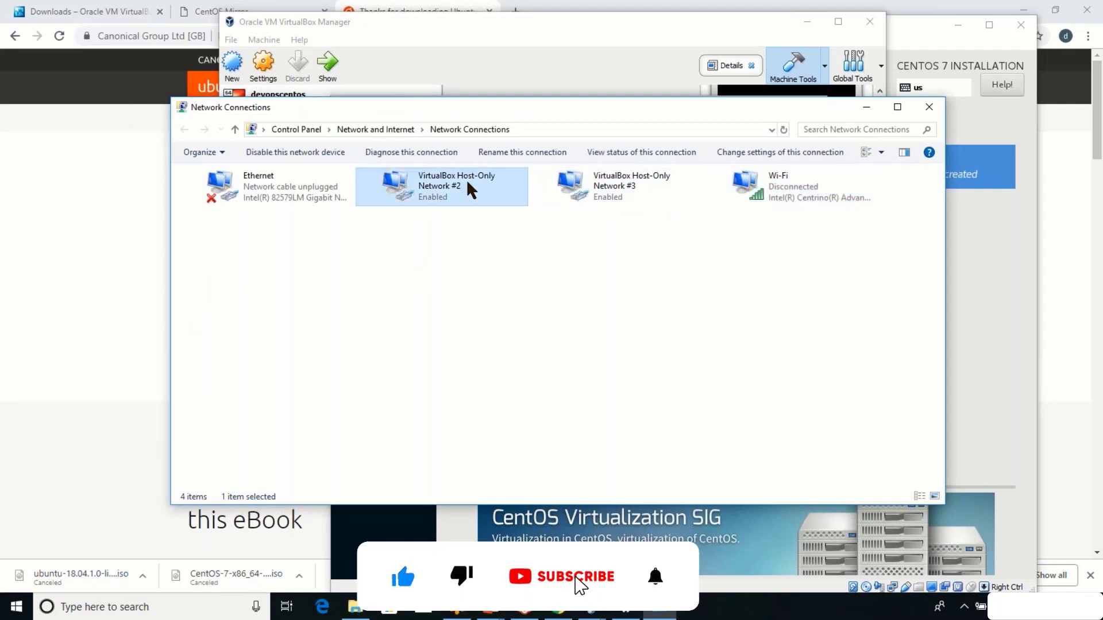
pyautogui.click(294, 192)
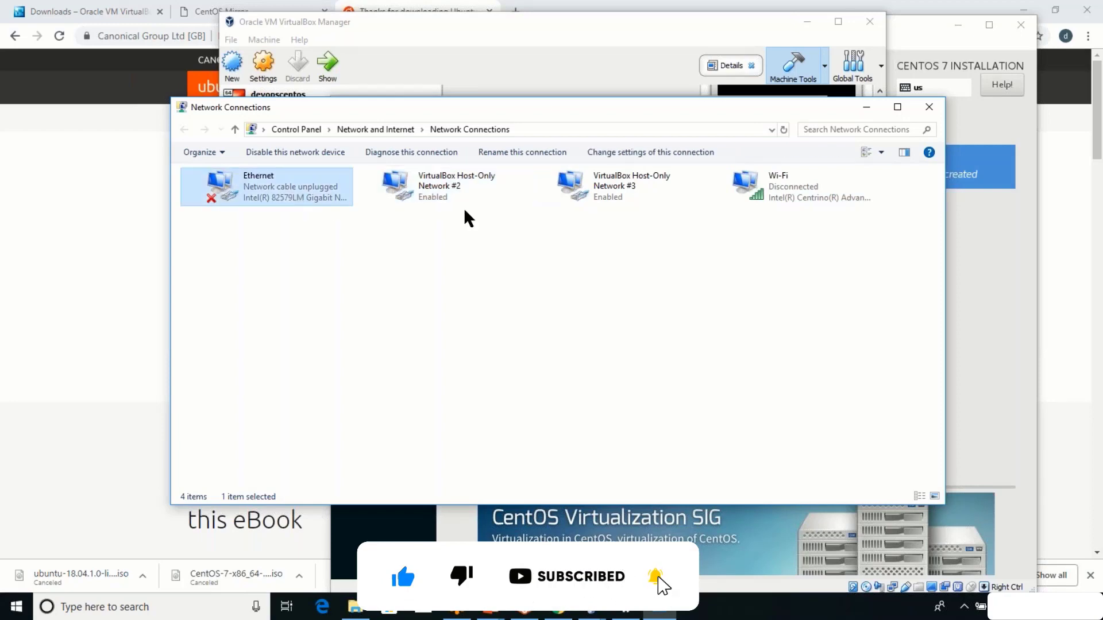
pyautogui.click(796, 185)
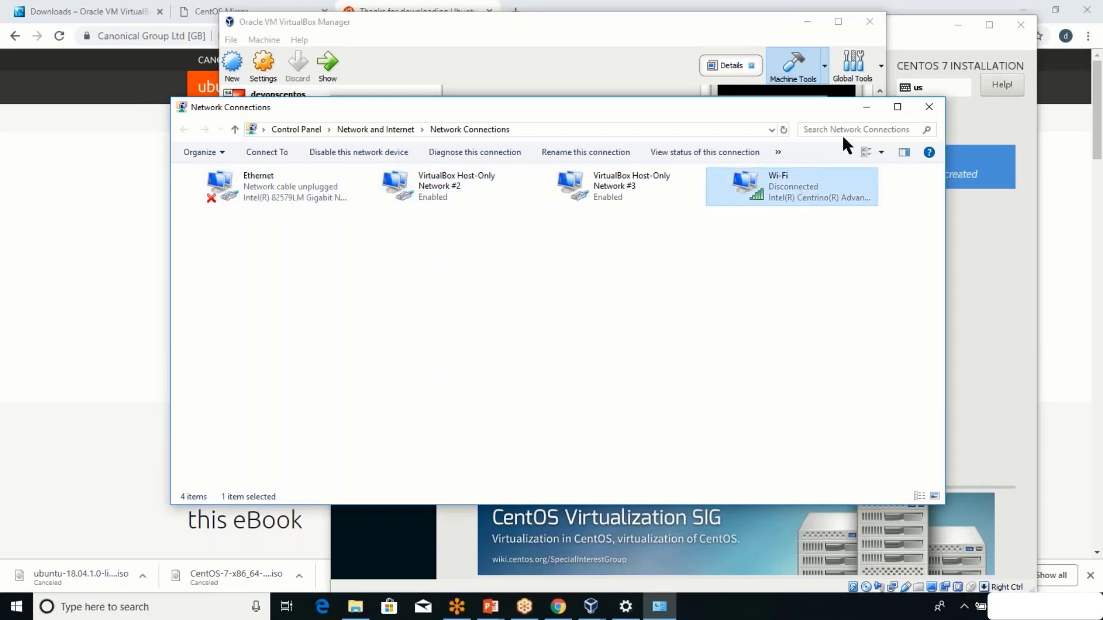
pyautogui.click(866, 110)
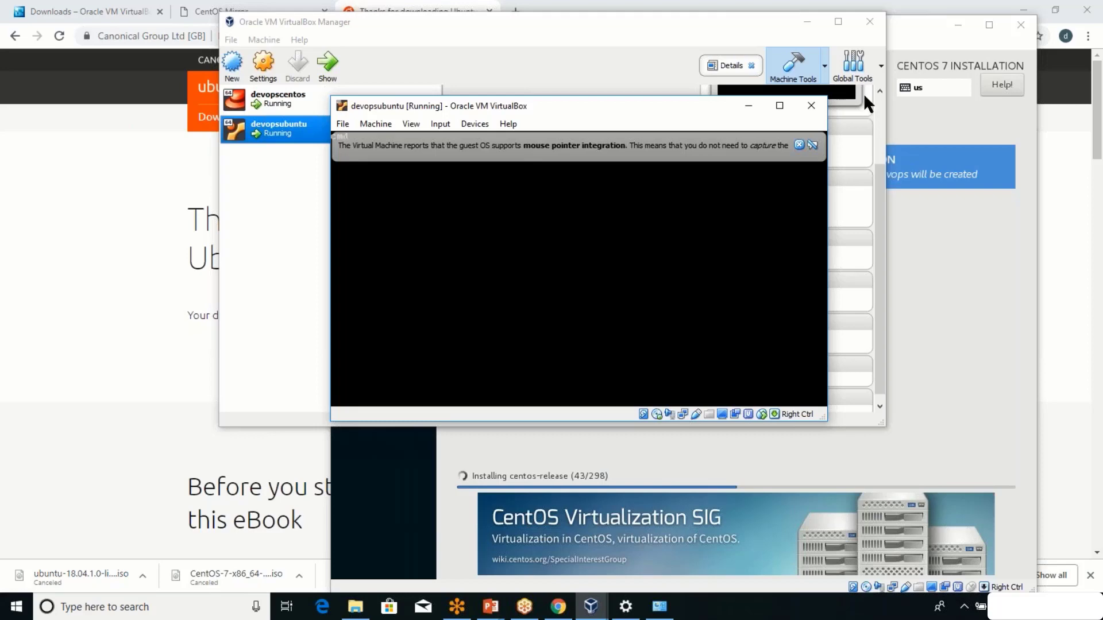
# Run ipconfig in Command Prompt to read host addresses like 192.168.56.1 and Wi-Fi 192.168.0.4, then close it.
pyautogui.click(11, 615)
pyautogui.write('cmd')
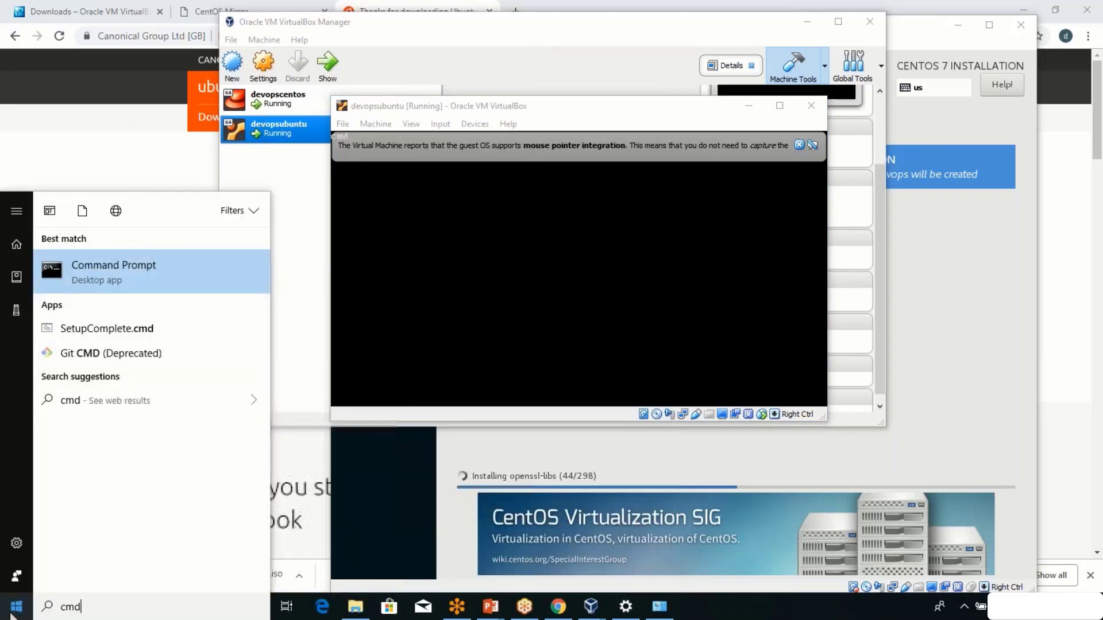
pyautogui.press('Return')
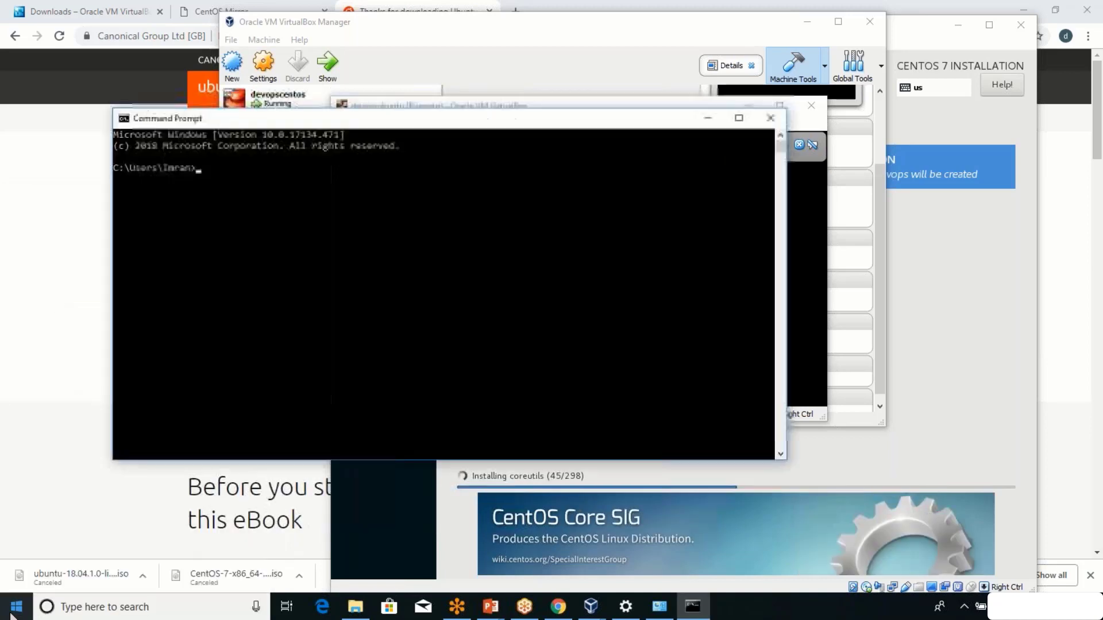
pyautogui.write('ipconfig')
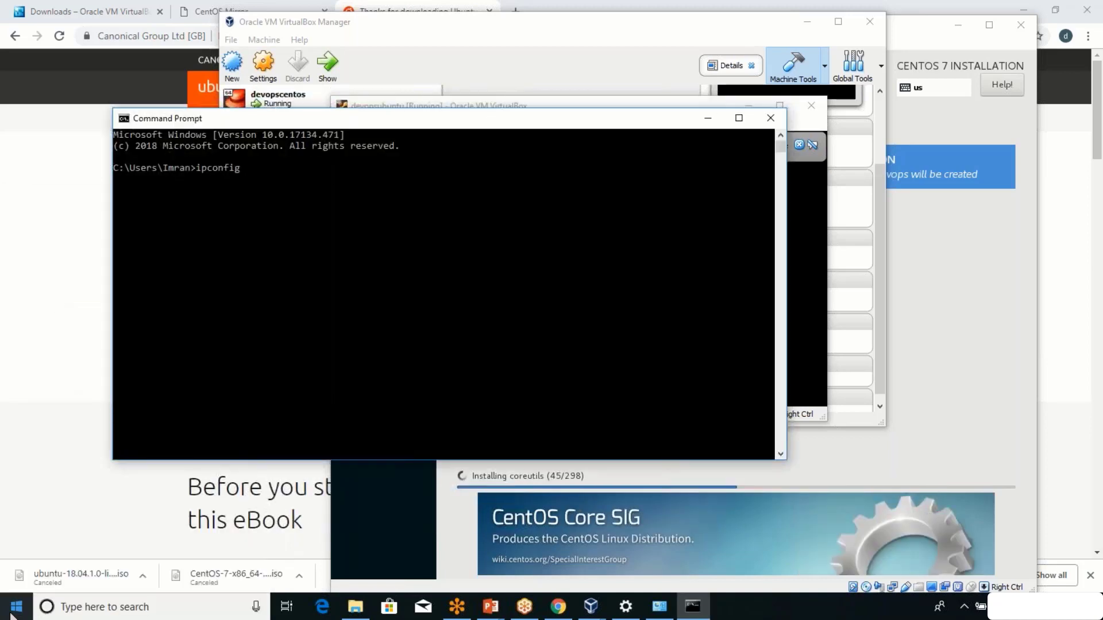
pyautogui.press('Return')
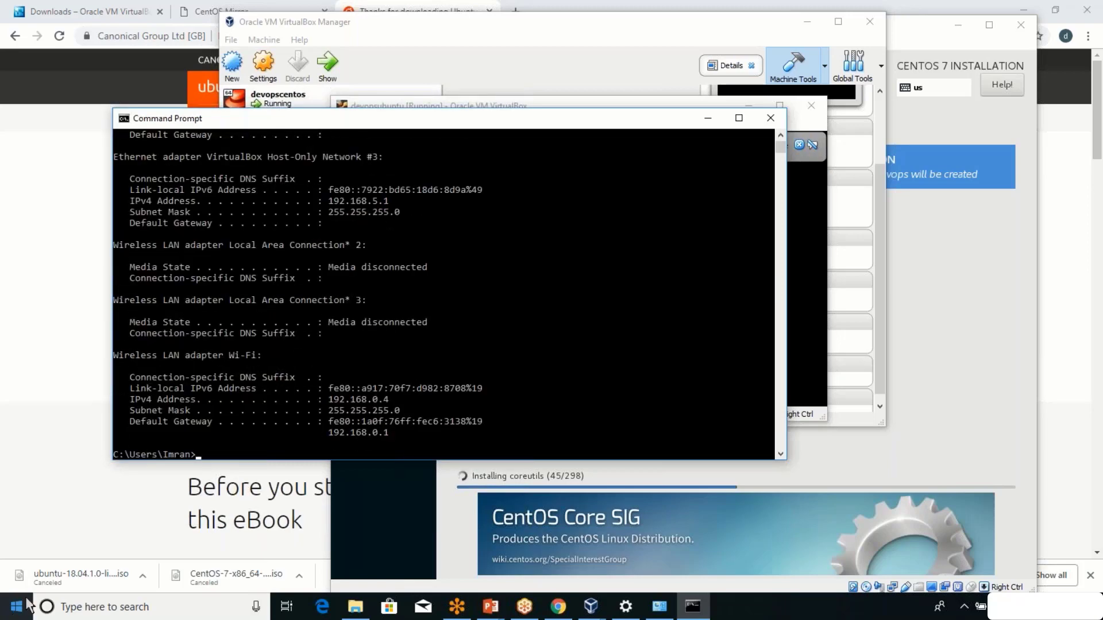
pyautogui.scroll(6, 334, 325)
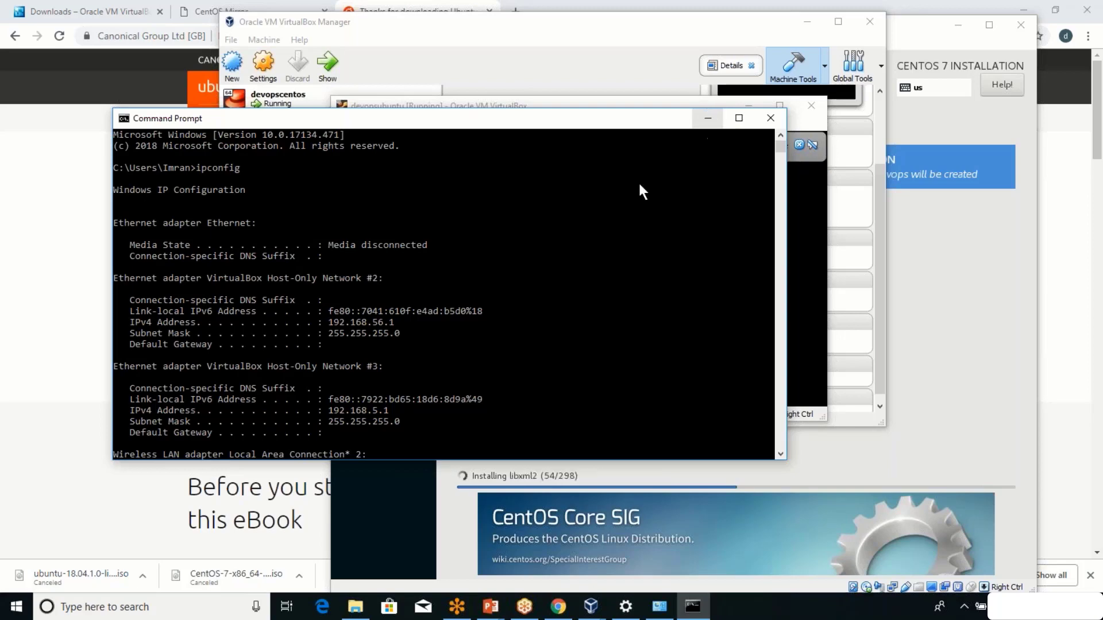
pyautogui.click(766, 127)
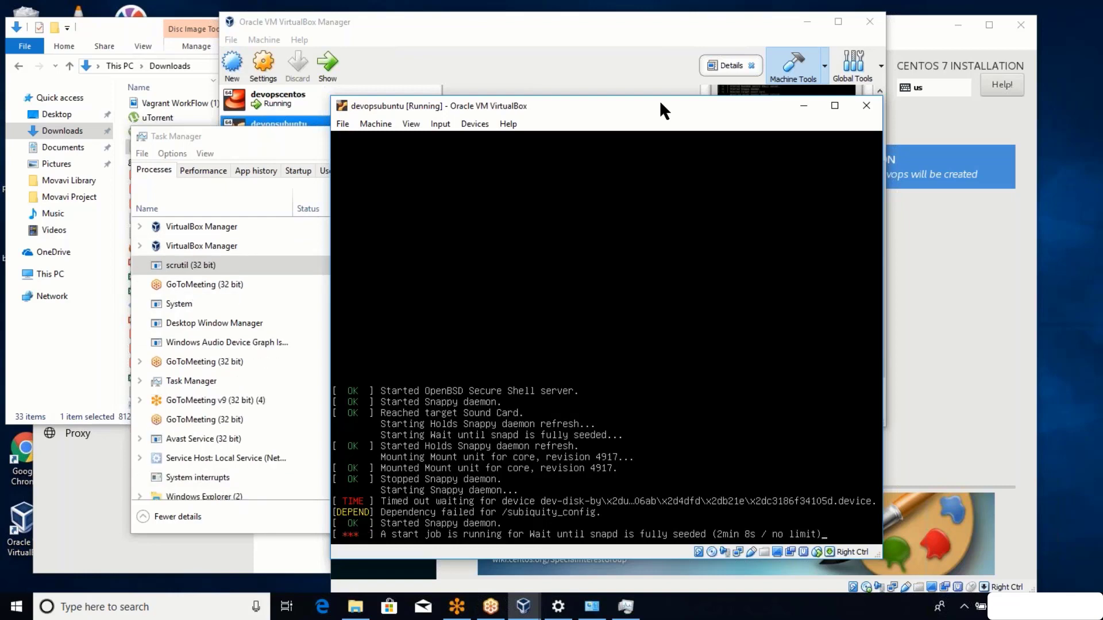
# Bring Task Manager forward to review the process list, then close it.
pyautogui.click(244, 139)
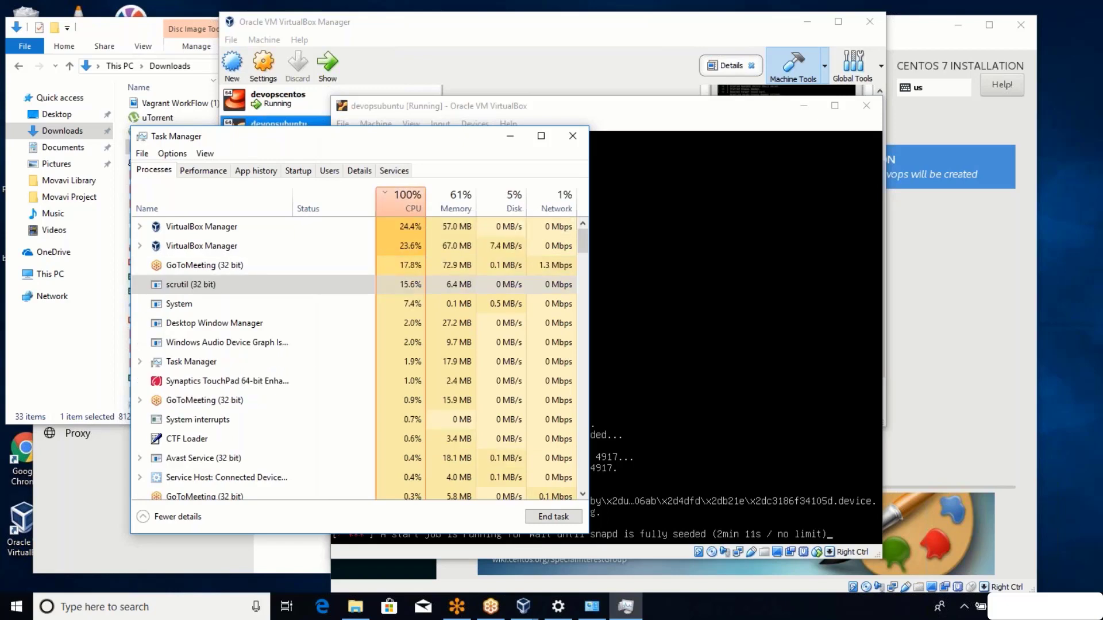
pyautogui.click(571, 137)
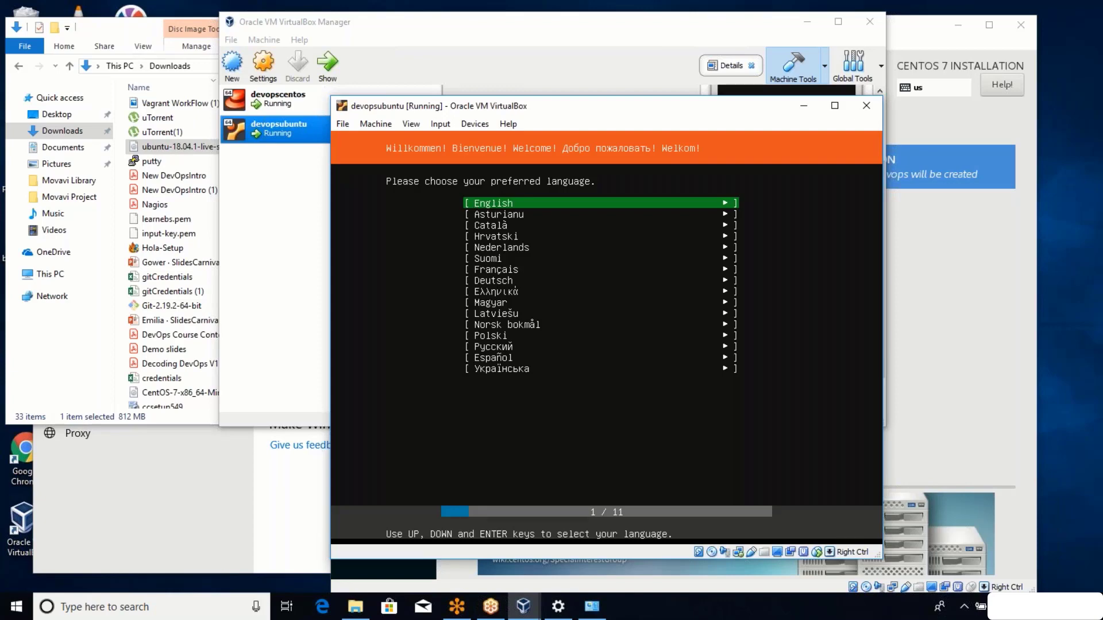
# Let the VM capture input, then pick English language and the English (US) keyboard layout.
pyautogui.press('Control_R')
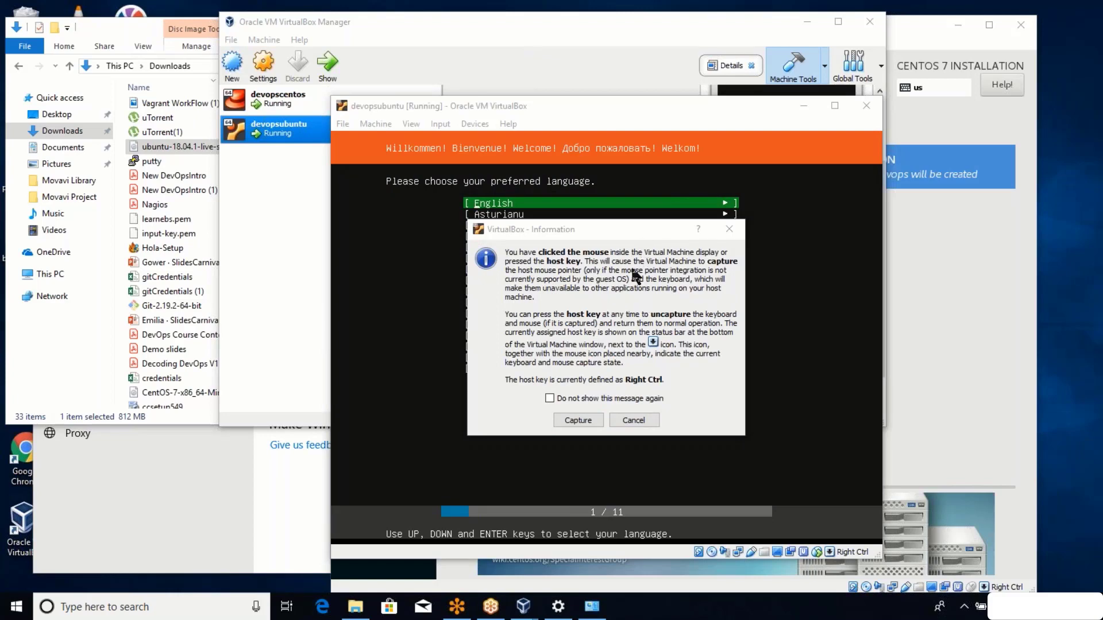
pyautogui.click(583, 422)
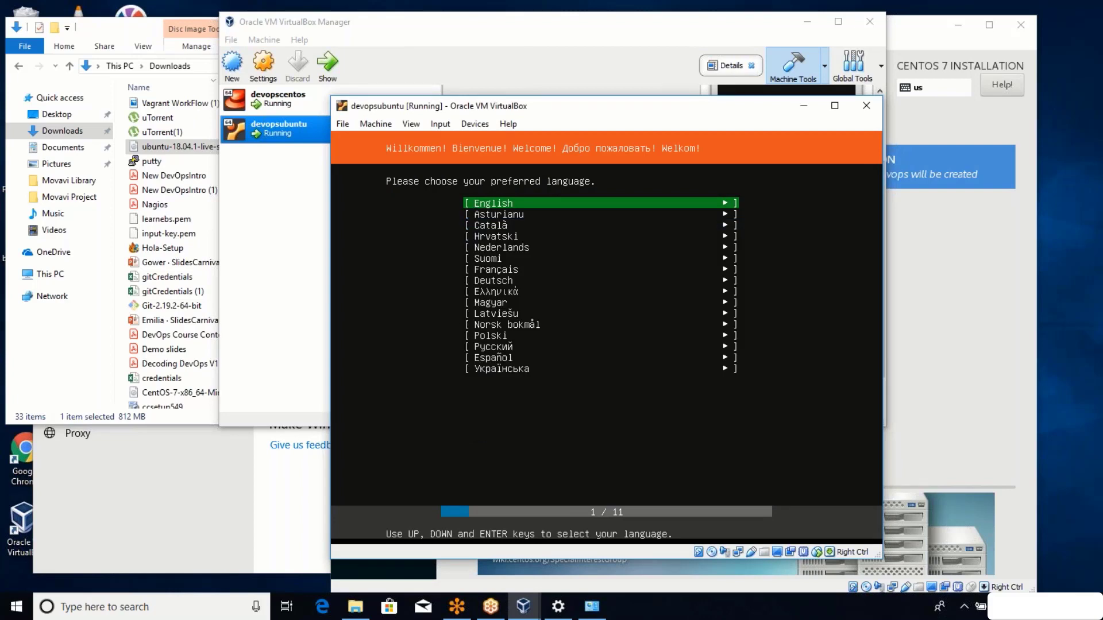
pyautogui.press('Return')
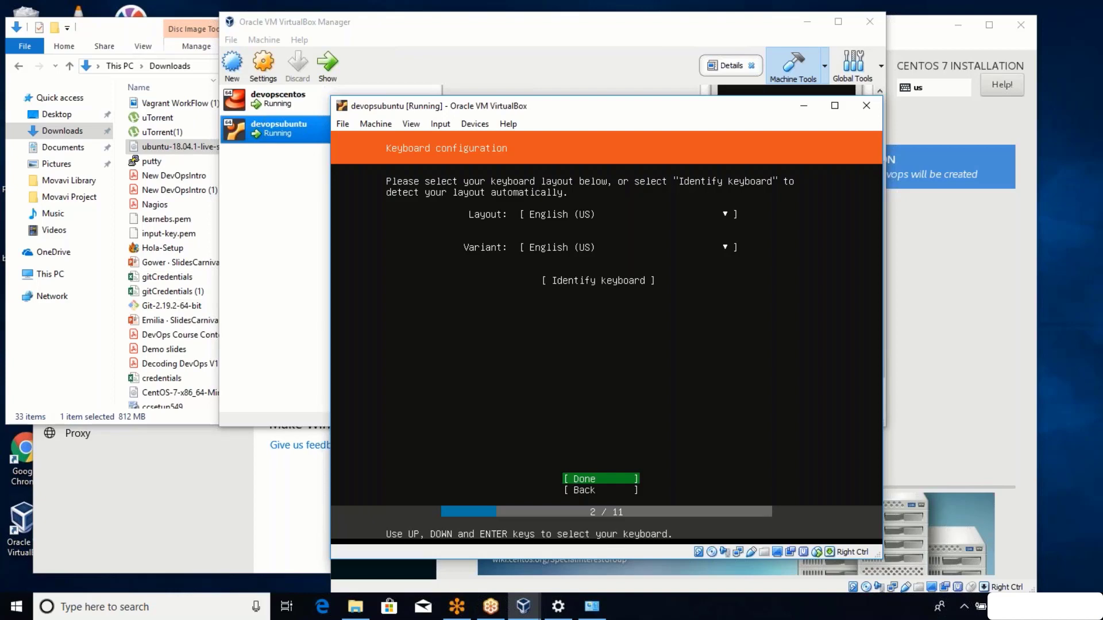
pyautogui.press('Return')
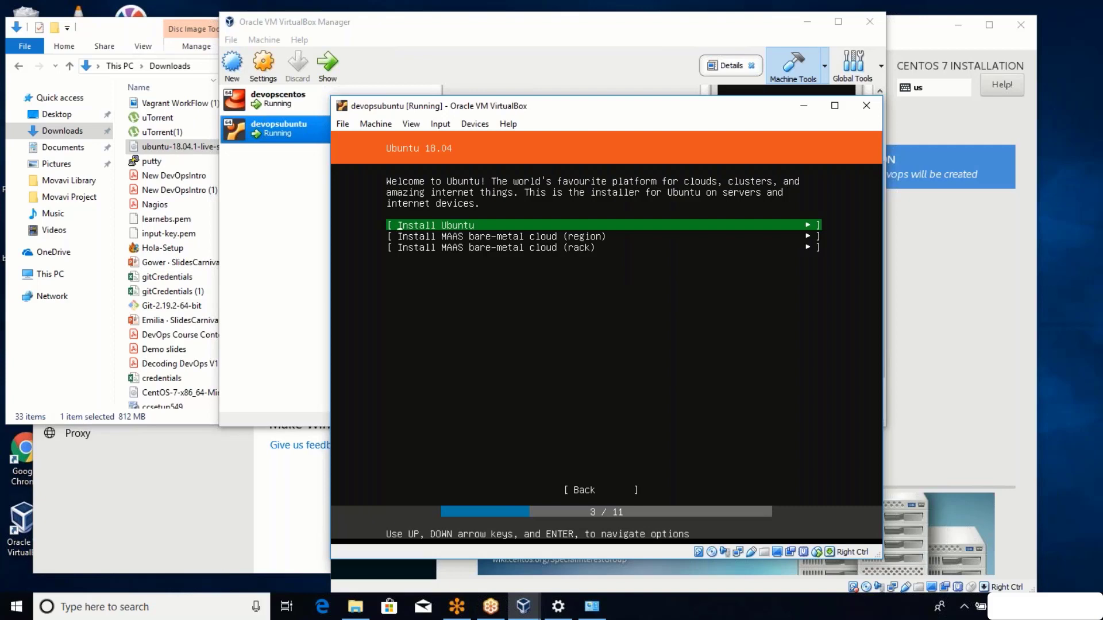
# Start installing Ubuntu and save enp0s3's IPv4 settings with the Automatic (DHCP) method unchanged.
pyautogui.press('Return')
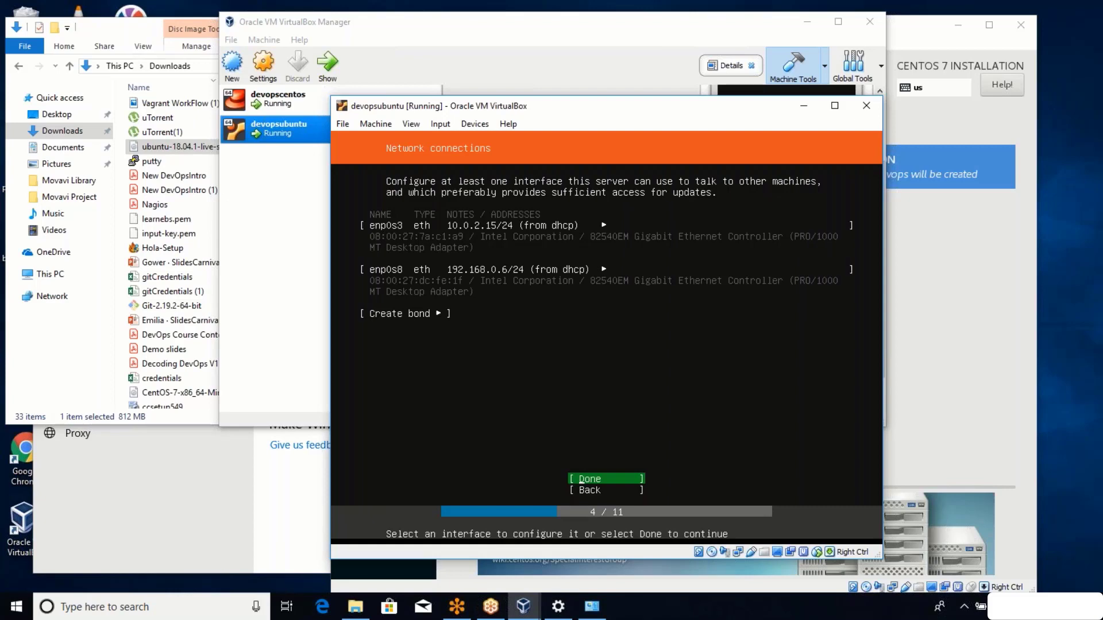
pyautogui.press('Down')
pyautogui.press('Up')
pyautogui.press('Up')
pyautogui.press('Up')
pyautogui.press('Up')
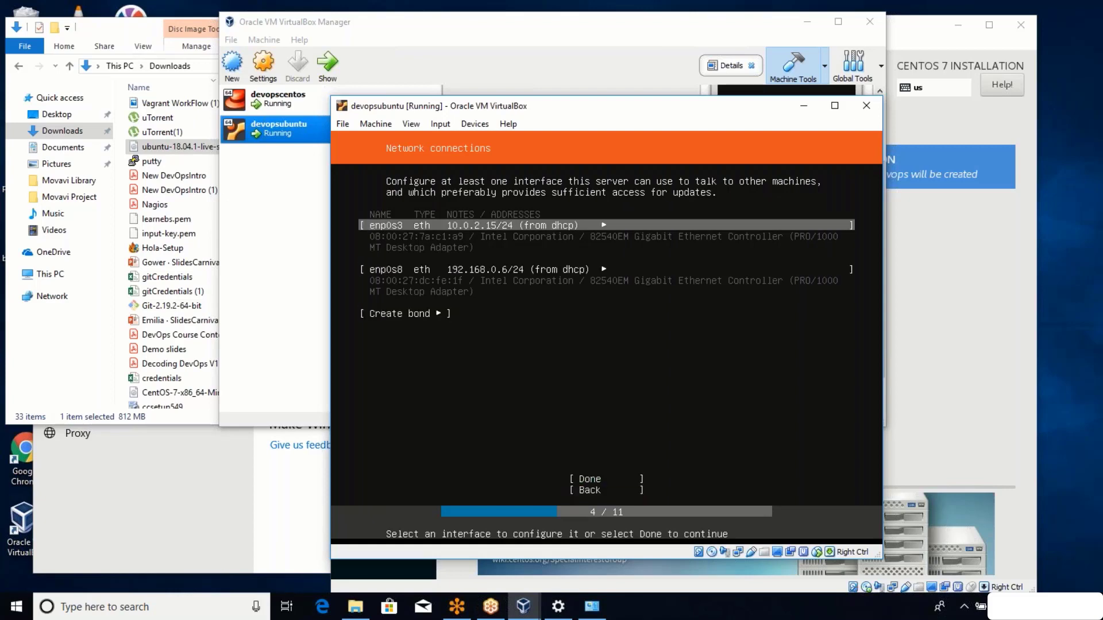
pyautogui.press('Return')
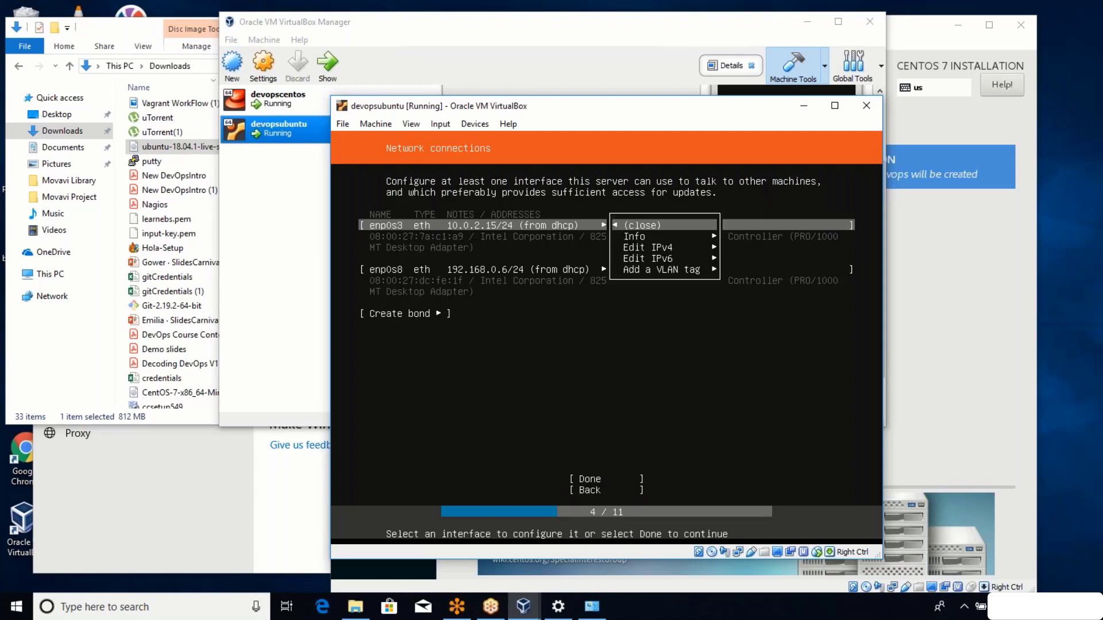
pyautogui.press('Down')
pyautogui.press('Down')
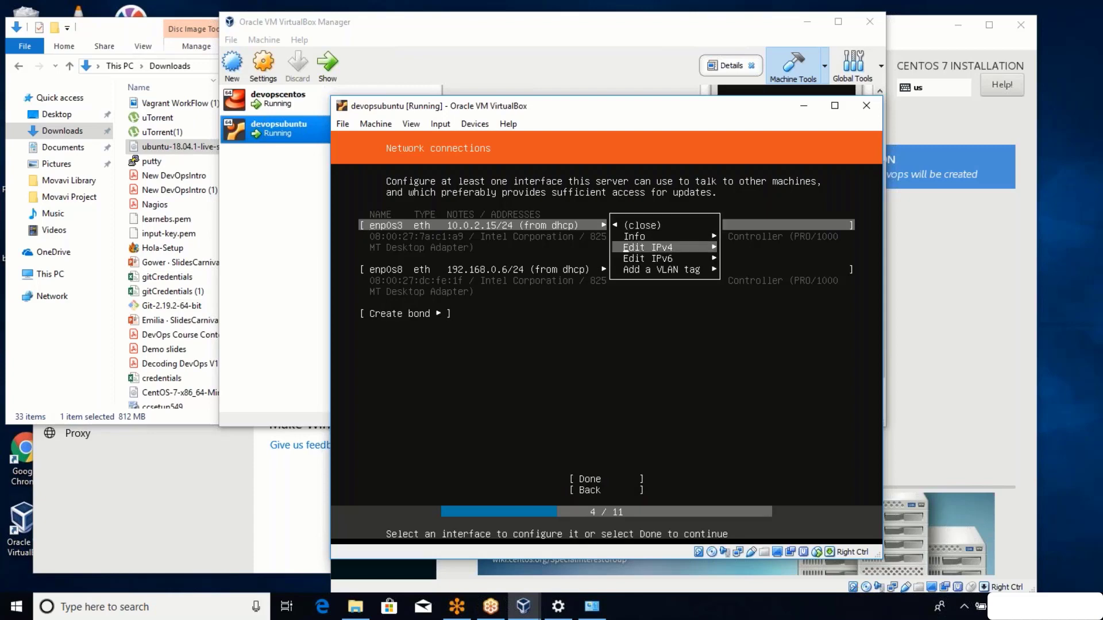
pyautogui.press('Return')
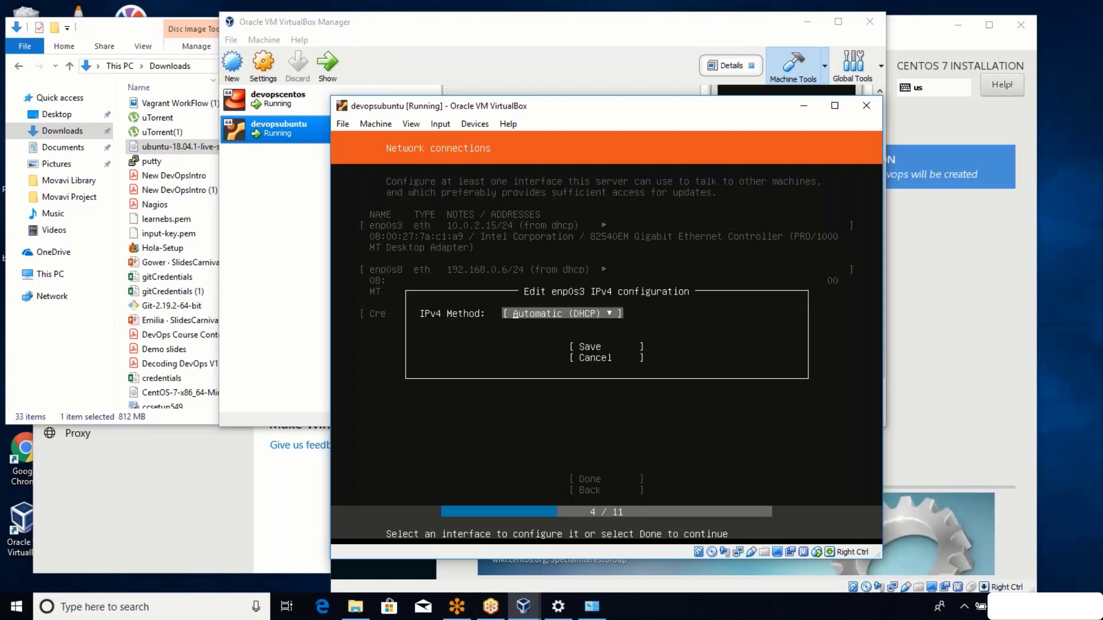
pyautogui.press('Down')
pyautogui.press('Down')
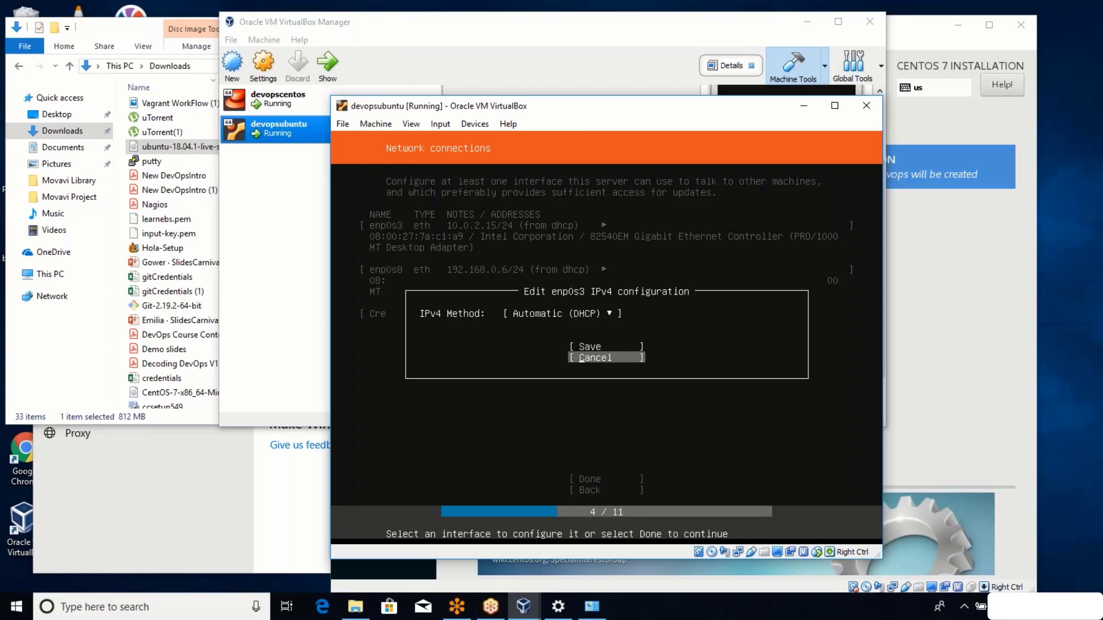
pyautogui.press('Up')
pyautogui.press('Return')
pyautogui.press('Down')
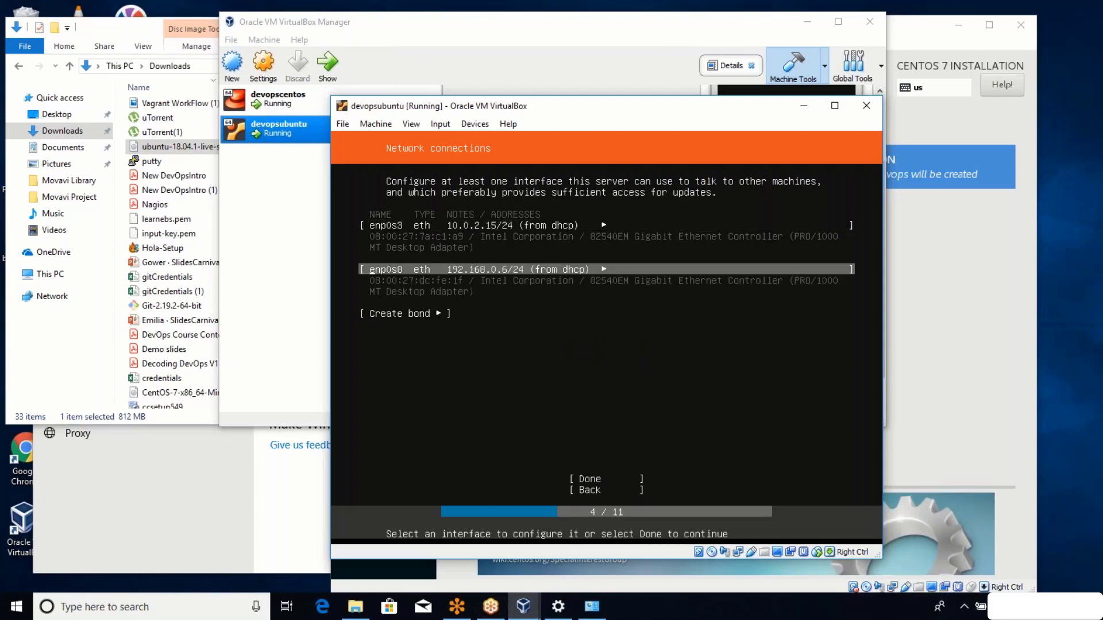
# Save enp0s8's IPv4 settings, also left on Automatic (DHCP).
pyautogui.press('Return')
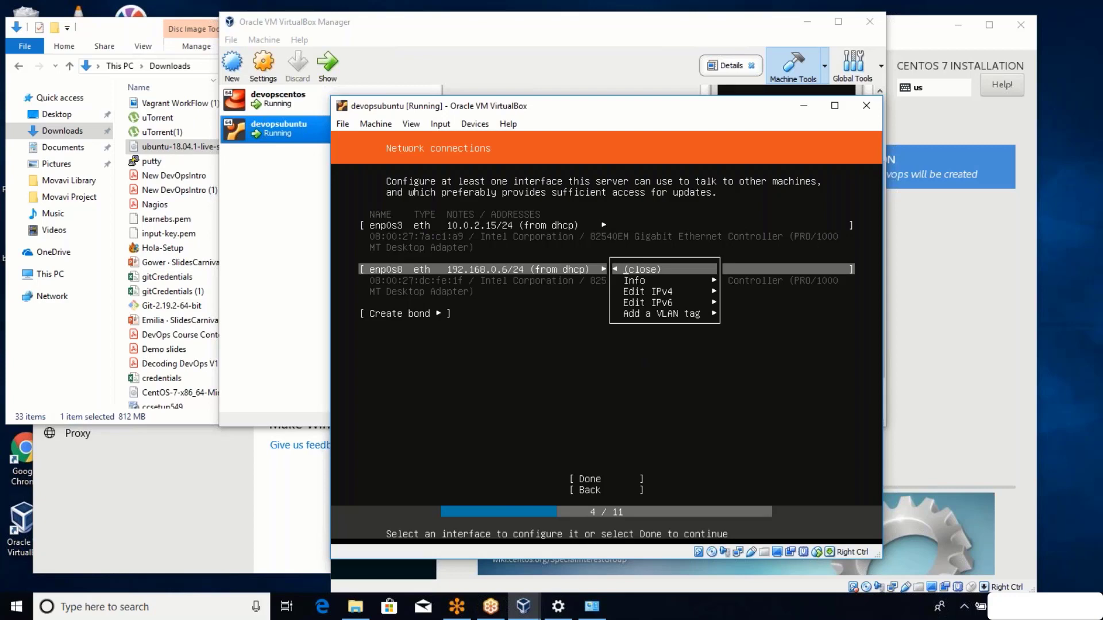
pyautogui.press('Down')
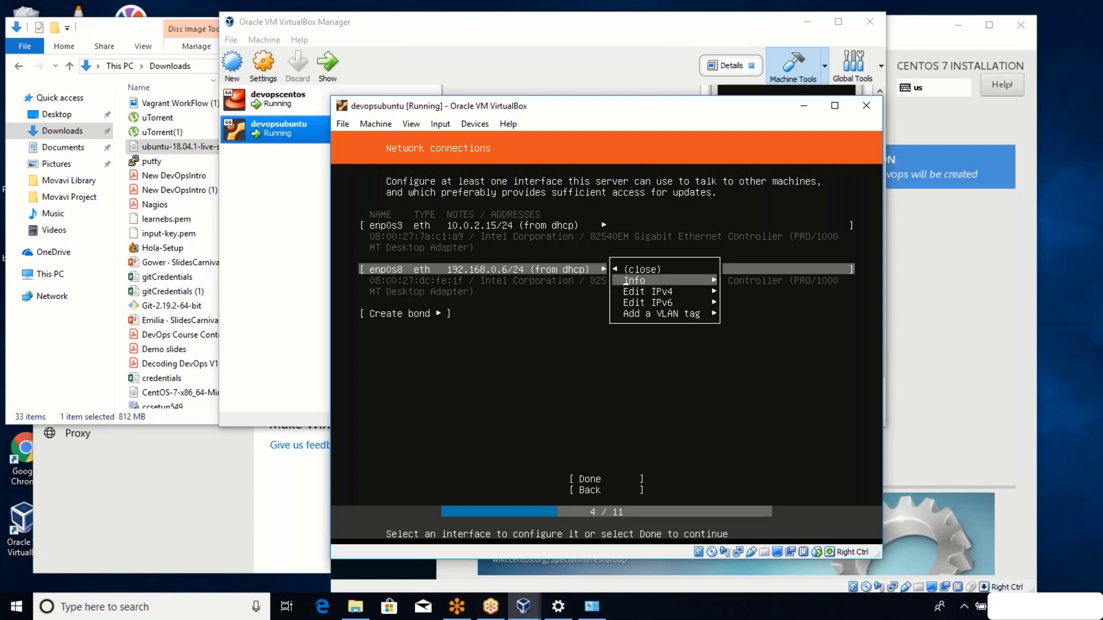
pyautogui.press('Down')
pyautogui.press('Return')
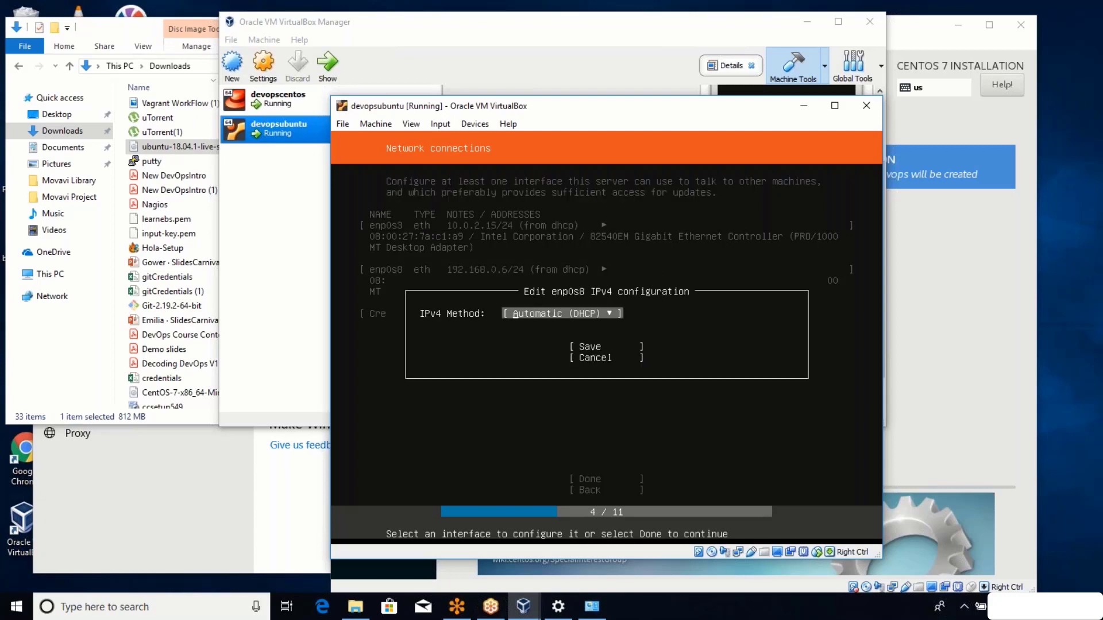
pyautogui.press('Down')
pyautogui.press('Return')
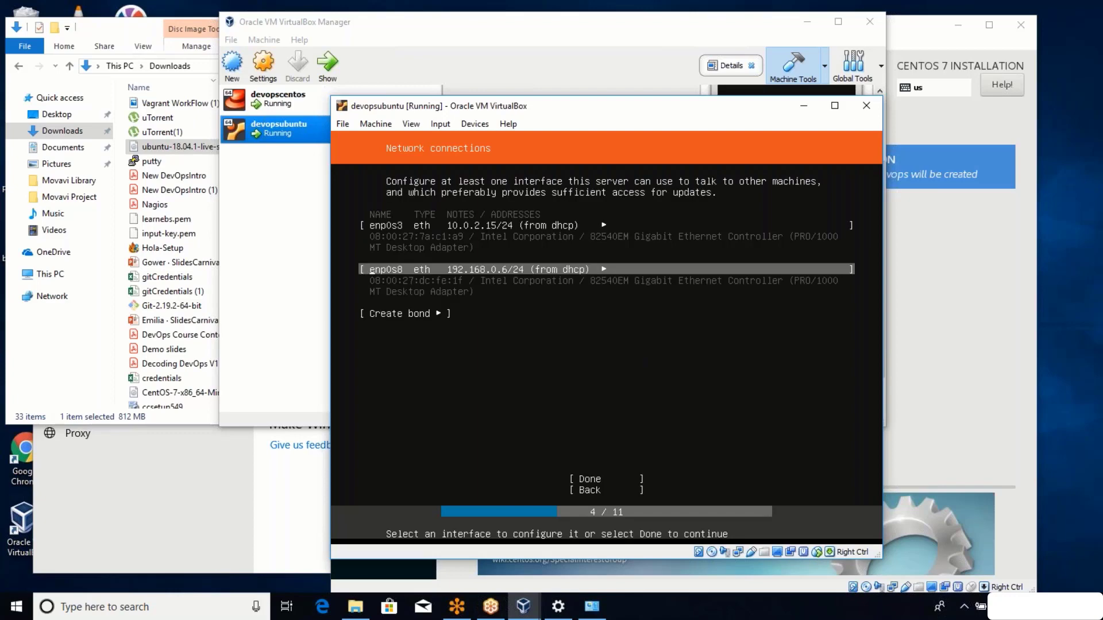
# Finish the network connections step with enp0s3 and enp0s8 on DHCP.
pyautogui.press('Down')
pyautogui.press('Up')
pyautogui.press('Down')
pyautogui.press('Up')
pyautogui.press('Up')
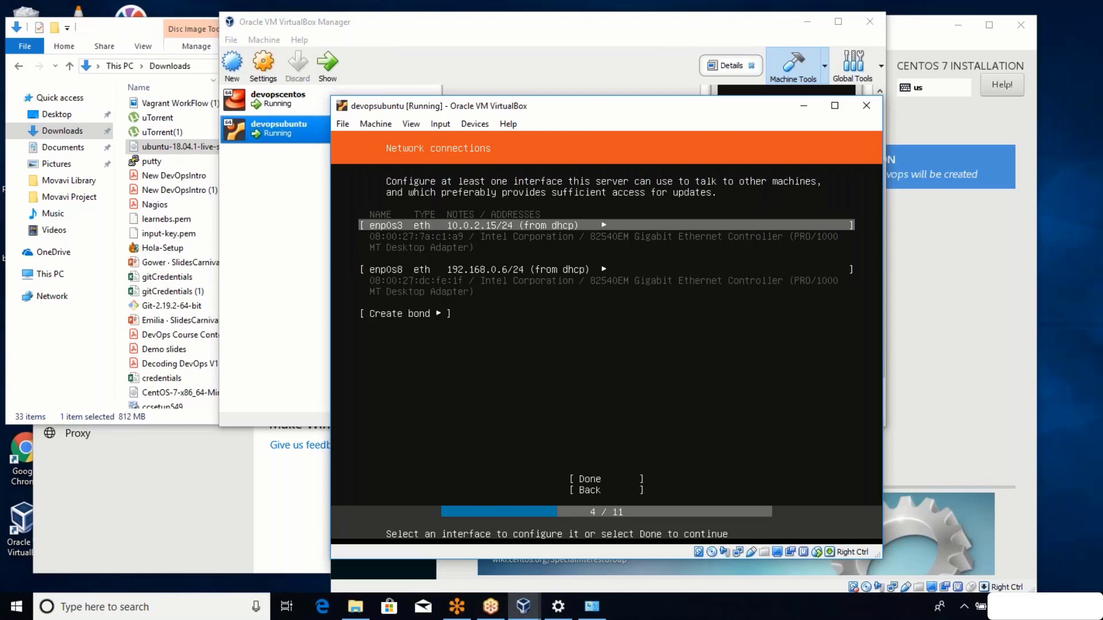
pyautogui.press('Down')
pyautogui.press('Down')
pyautogui.press('Down')
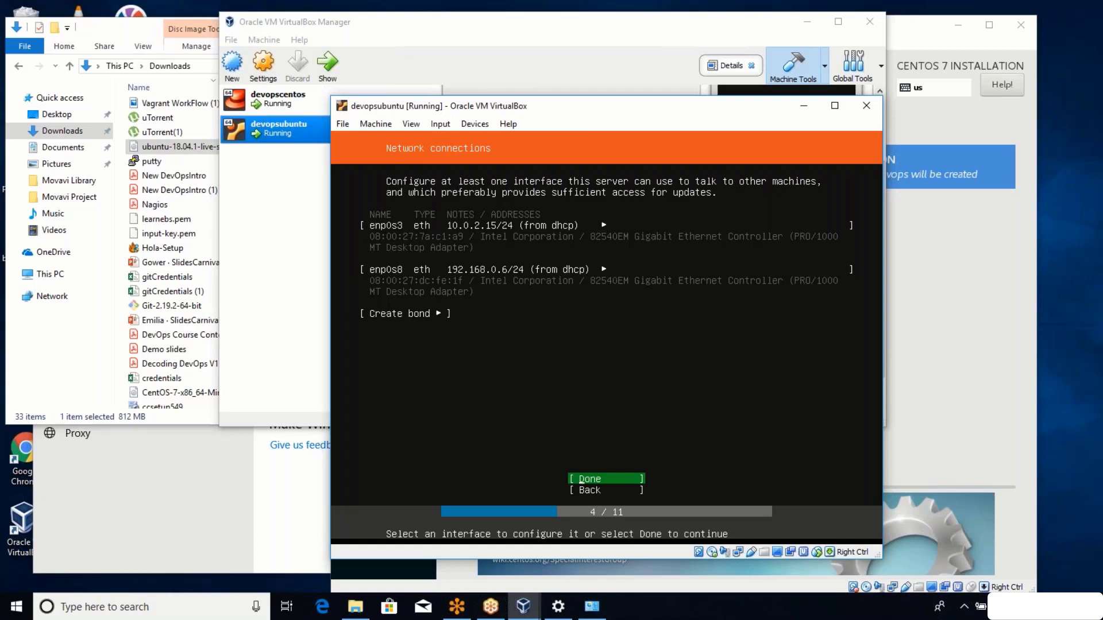
pyautogui.press('Return')
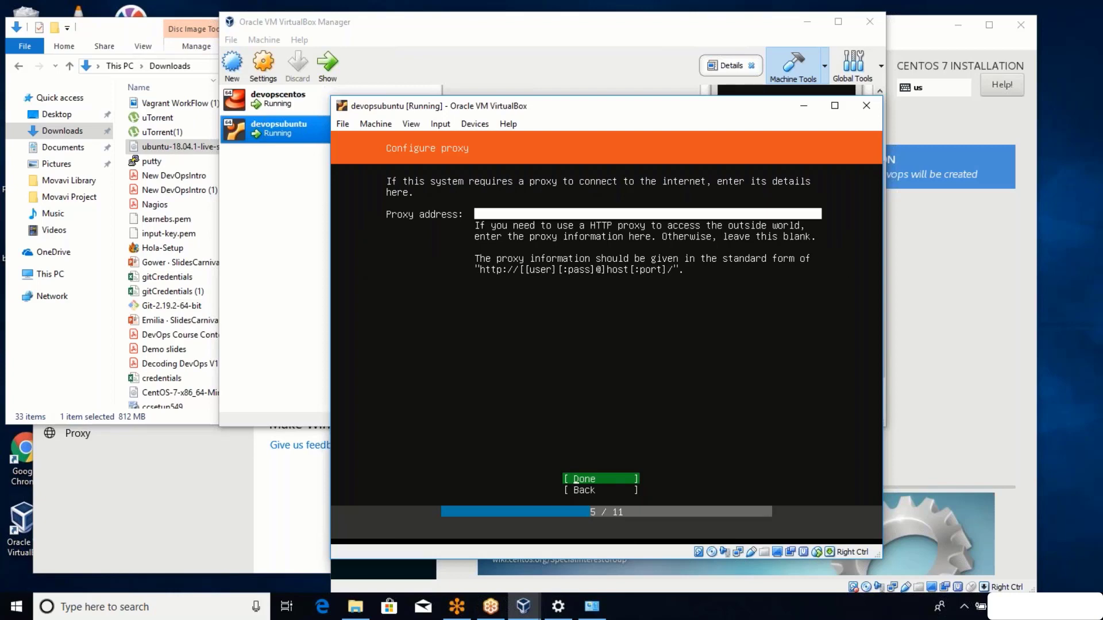
# Leave the proxy address blank and keep the default Ubuntu archive mirror.
pyautogui.press('Return')
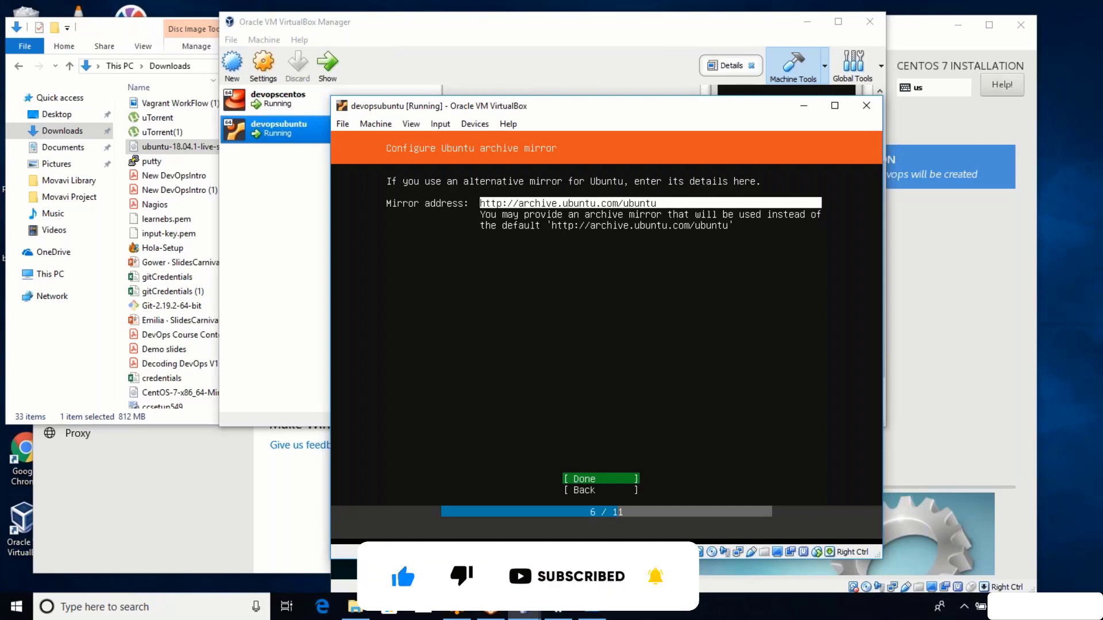
pyautogui.press('Return')
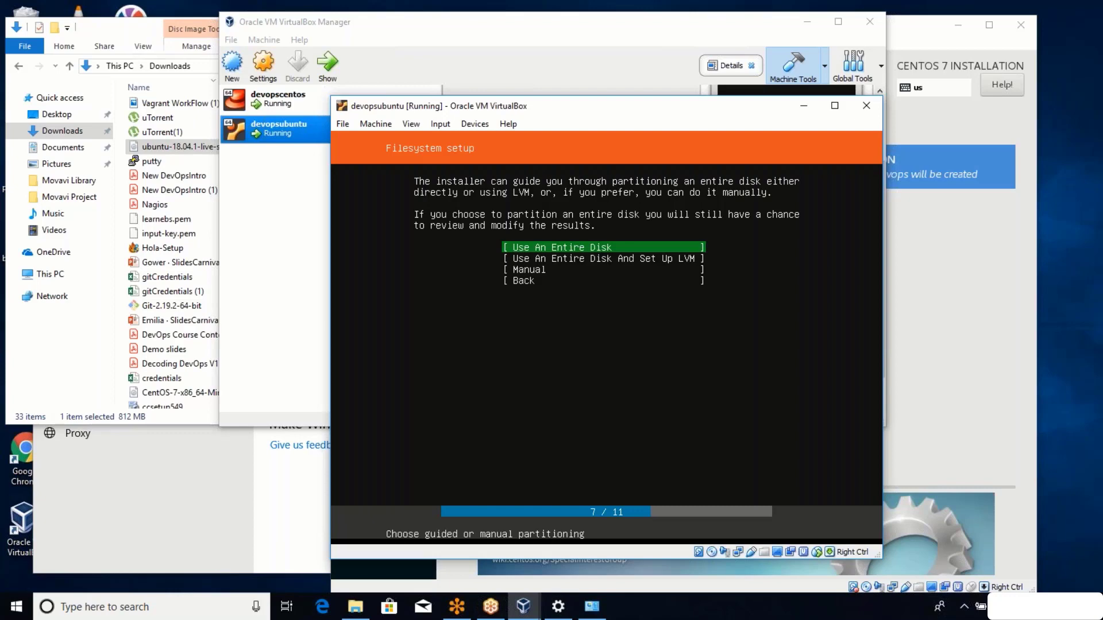
# Use the entire 10.000G VBOX_HARDDISK as an ext4 root partition and confirm wiping it.
pyautogui.press('Down')
pyautogui.press('Down')
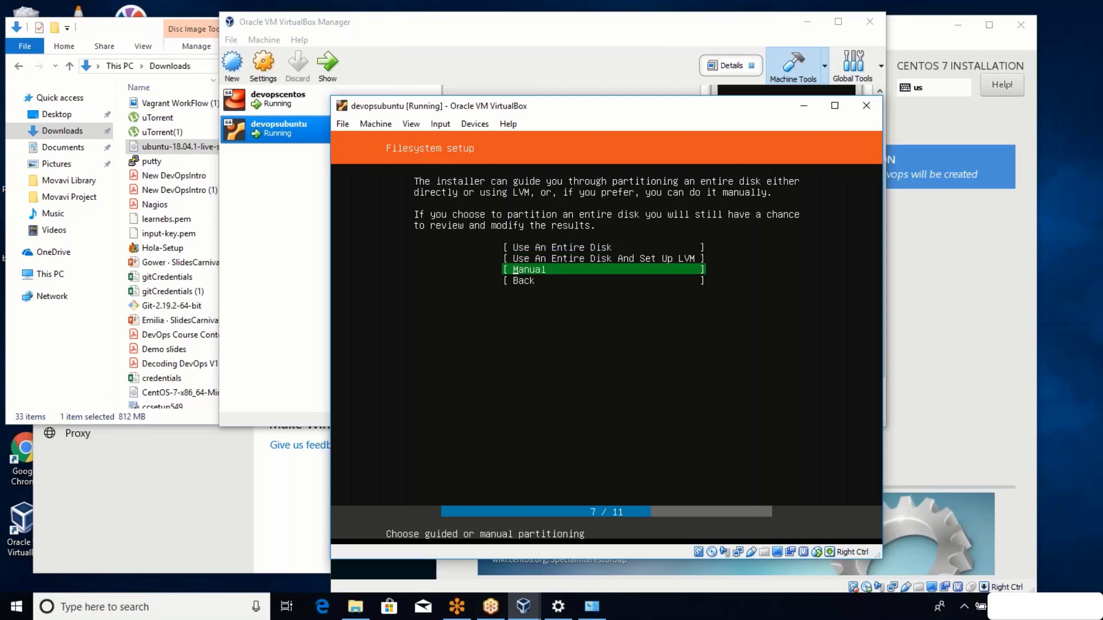
pyautogui.press('Up')
pyautogui.press('Up')
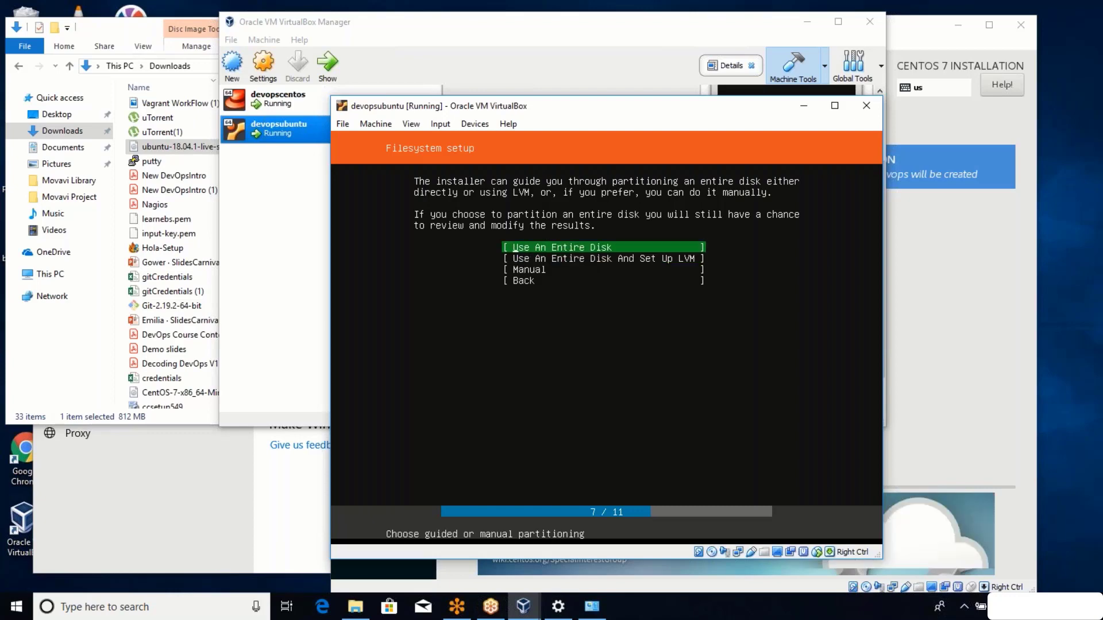
pyautogui.press('Return')
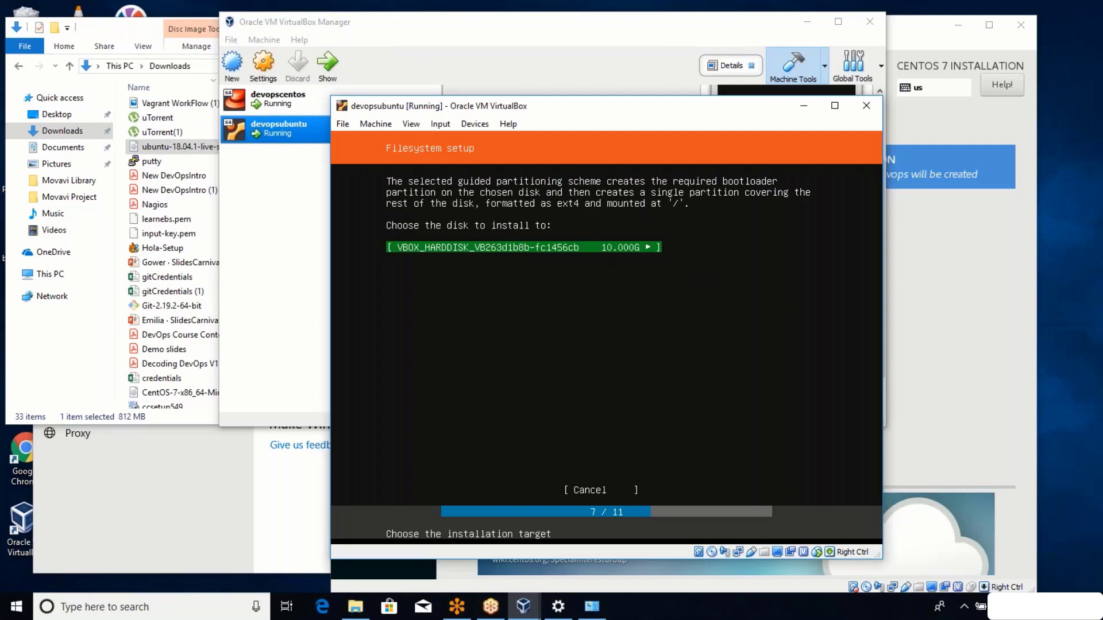
pyautogui.press('Return')
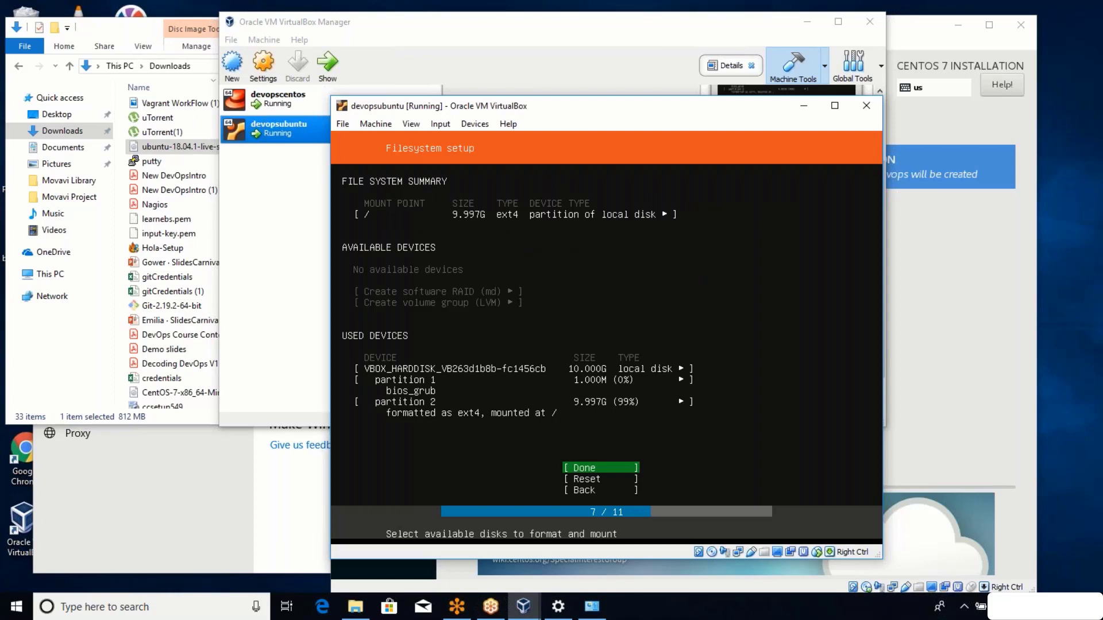
pyautogui.press('Return')
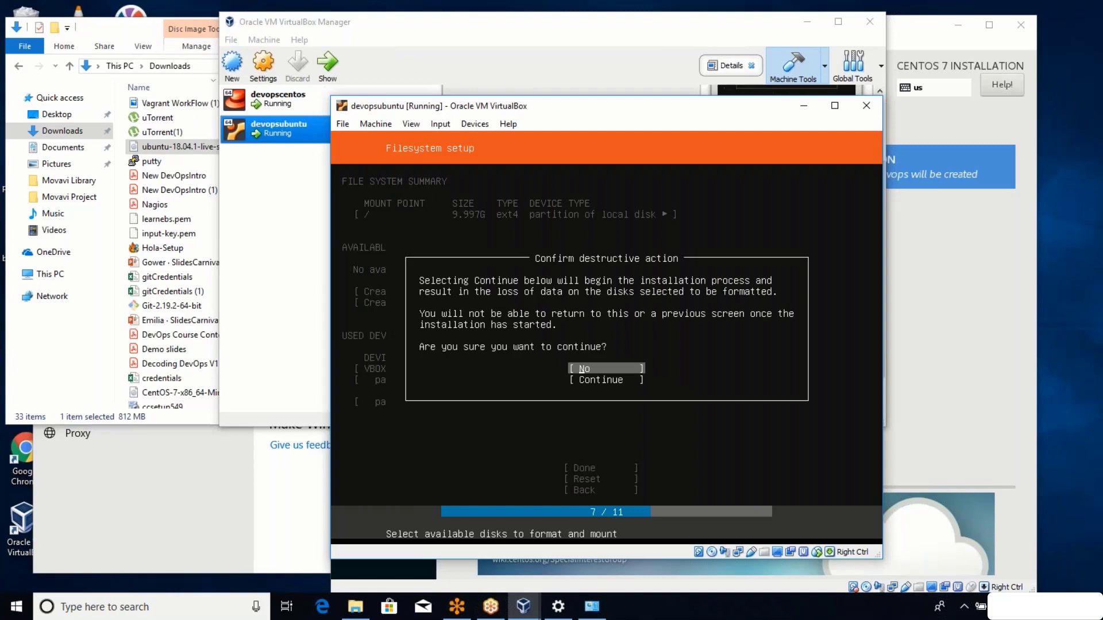
pyautogui.press('Down')
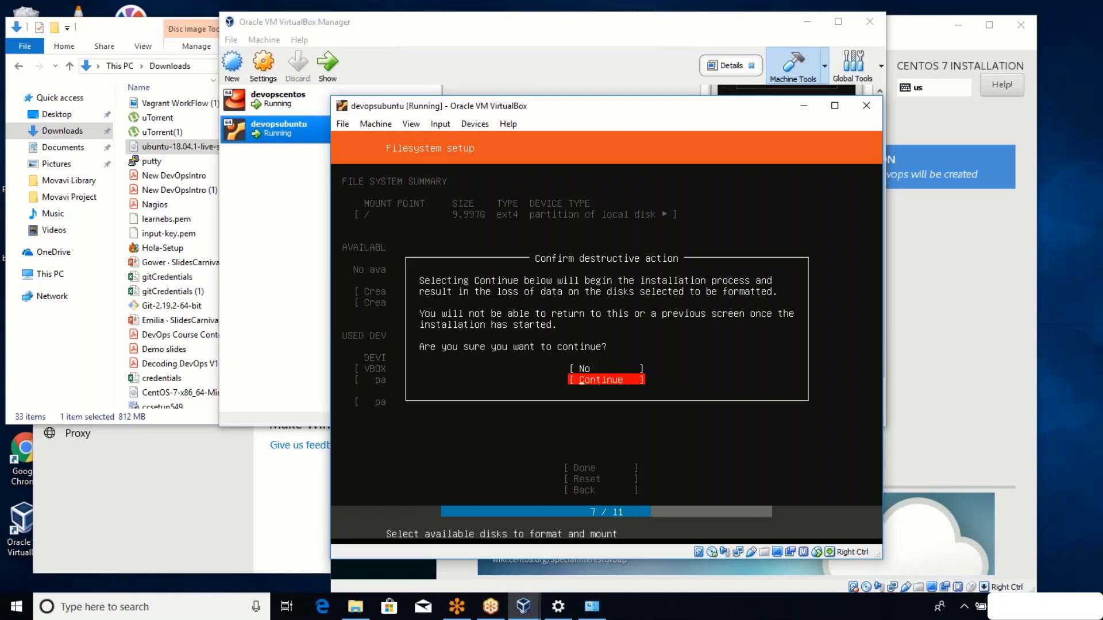
pyautogui.press('Return')
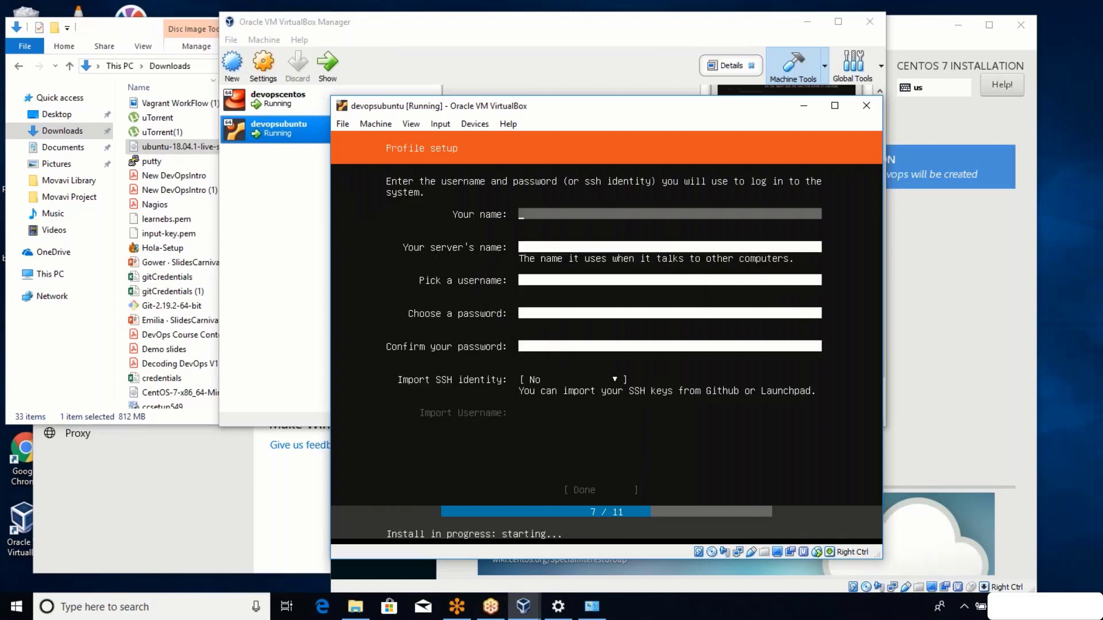
# Enter the user's full name and the server name devopsbox.
pyautogui.write('Imran')
pyautogui.press('Tab')
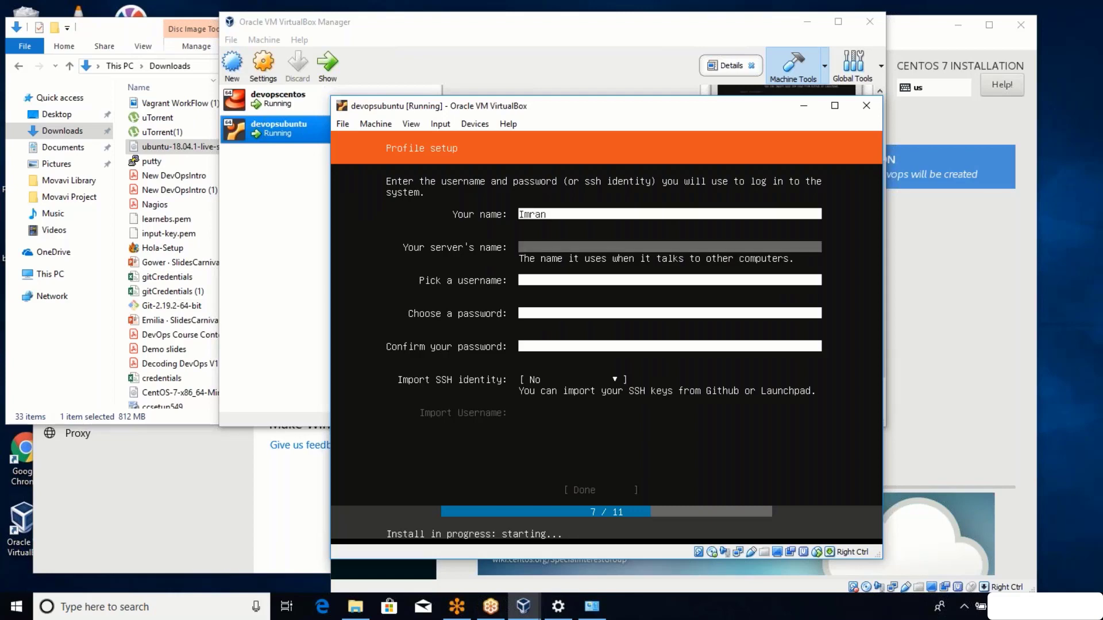
pyautogui.write('devopsbox')
pyautogui.press('Tab')
# Set the username and account password, then finish the profile setup.
pyautogui.write('imr')
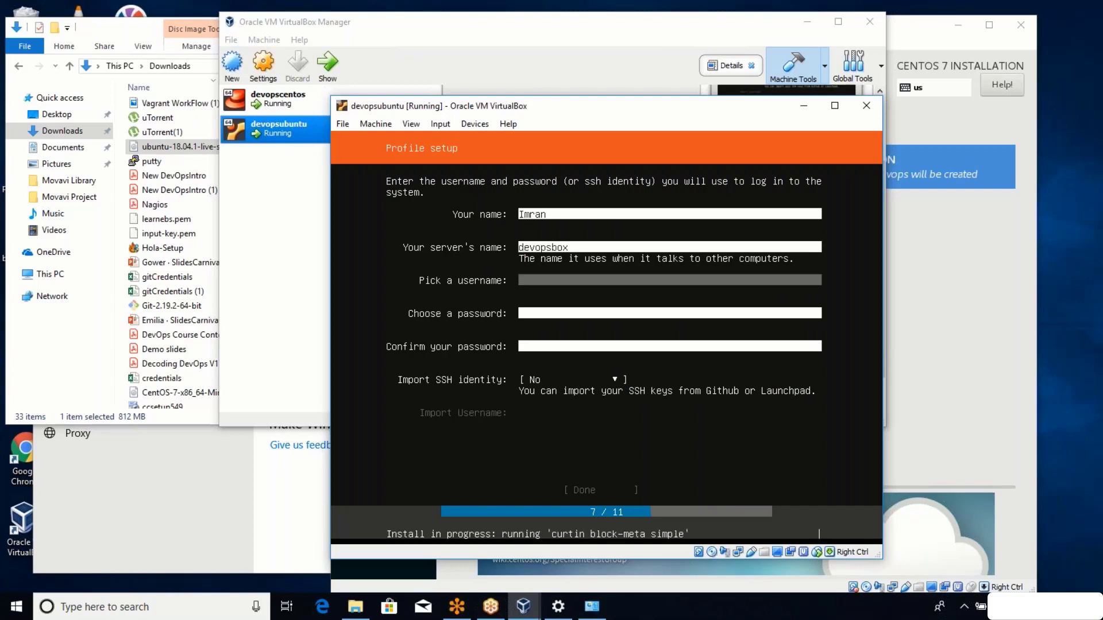
pyautogui.write('an')
pyautogui.press('Tab')
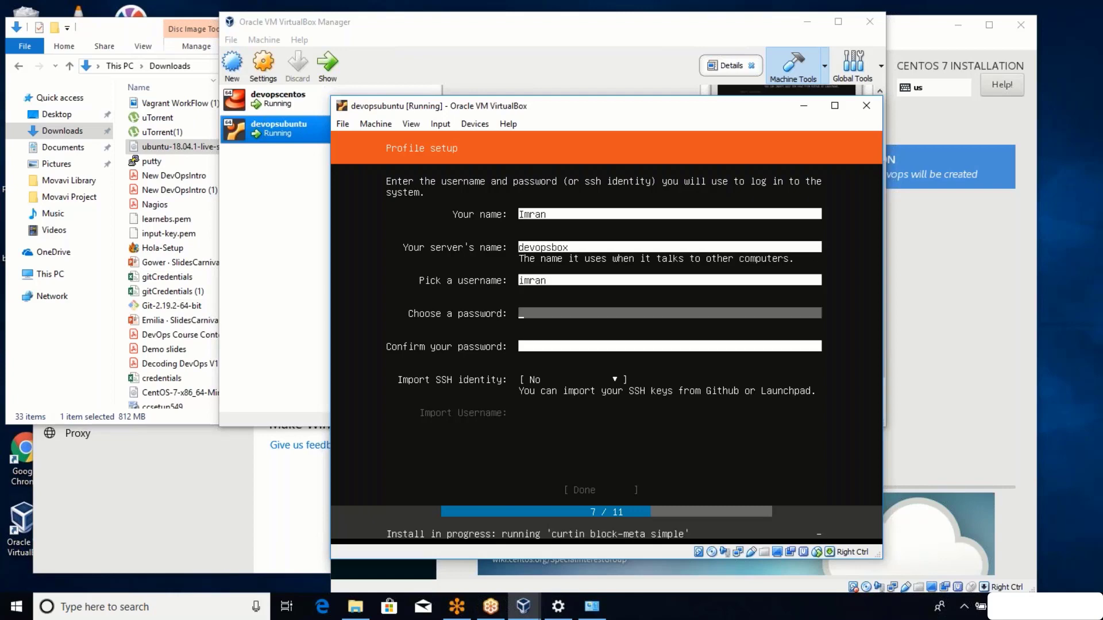
pyautogui.write('password')
pyautogui.press('Tab')
pyautogui.write('password')
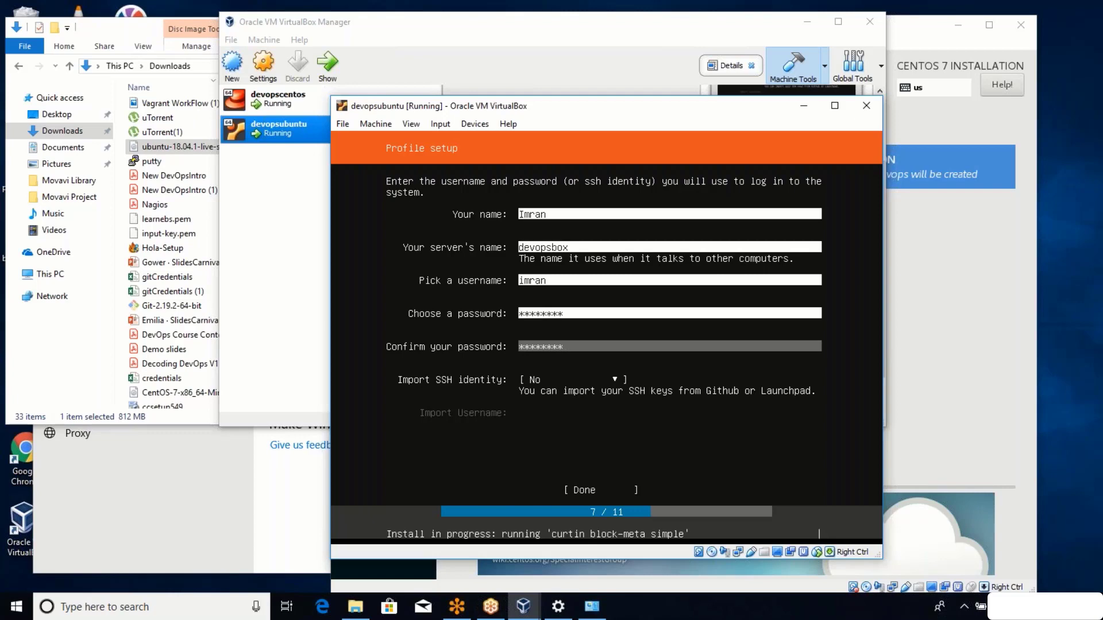
pyautogui.press('Tab')
pyautogui.press('Tab')
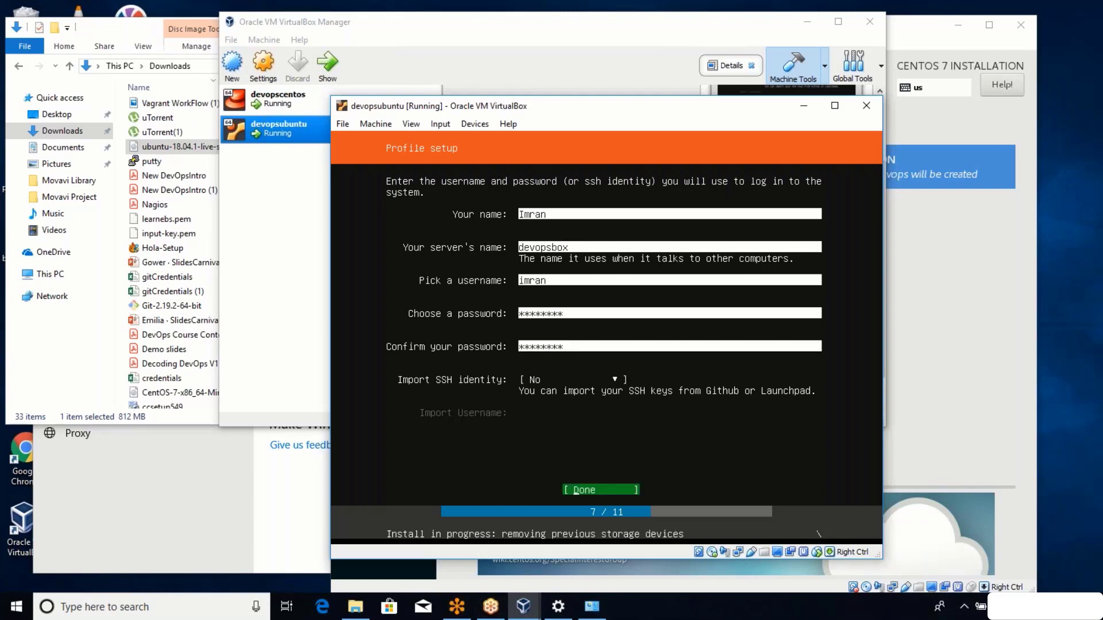
pyautogui.press('Return')
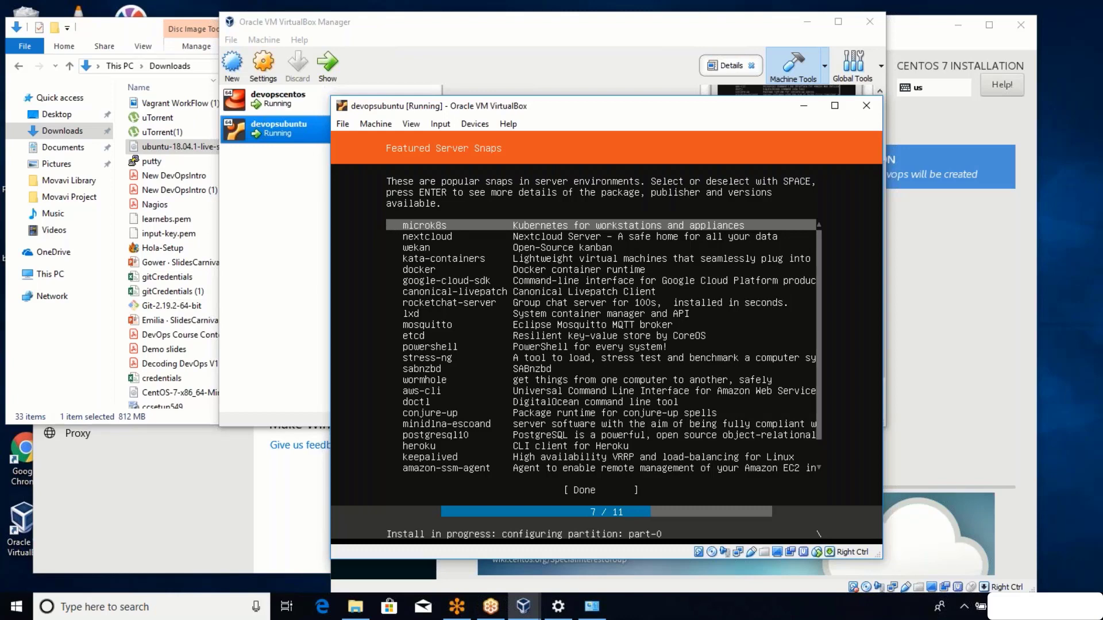
pyautogui.press('Down')
pyautogui.press('Down')
pyautogui.press('Down')
pyautogui.press('Down')
pyautogui.press('Down')
pyautogui.press('Down')
pyautogui.press('Down')
pyautogui.press('Down')
pyautogui.press('Down')
pyautogui.press('Down')
pyautogui.press('Down')
pyautogui.press('Down')
pyautogui.press('Down')
pyautogui.press('Down')
pyautogui.press('Down')
pyautogui.press('Down')
pyautogui.press('space')
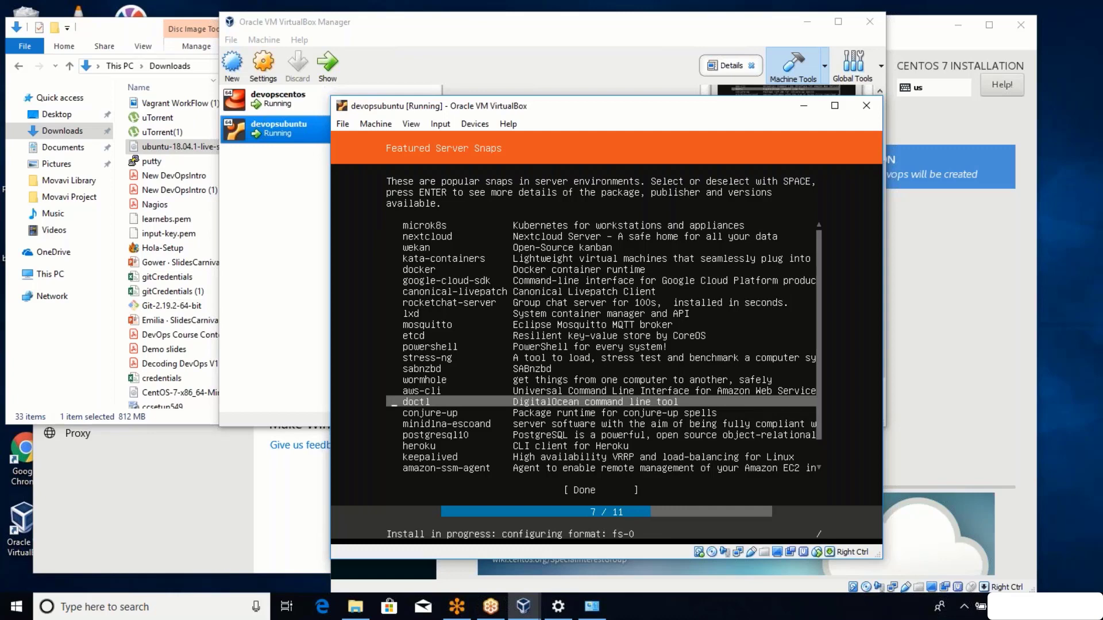
pyautogui.press('Up')
pyautogui.press('Up')
pyautogui.press('Up')
pyautogui.press('Up')
pyautogui.press('Up')
pyautogui.press('Up')
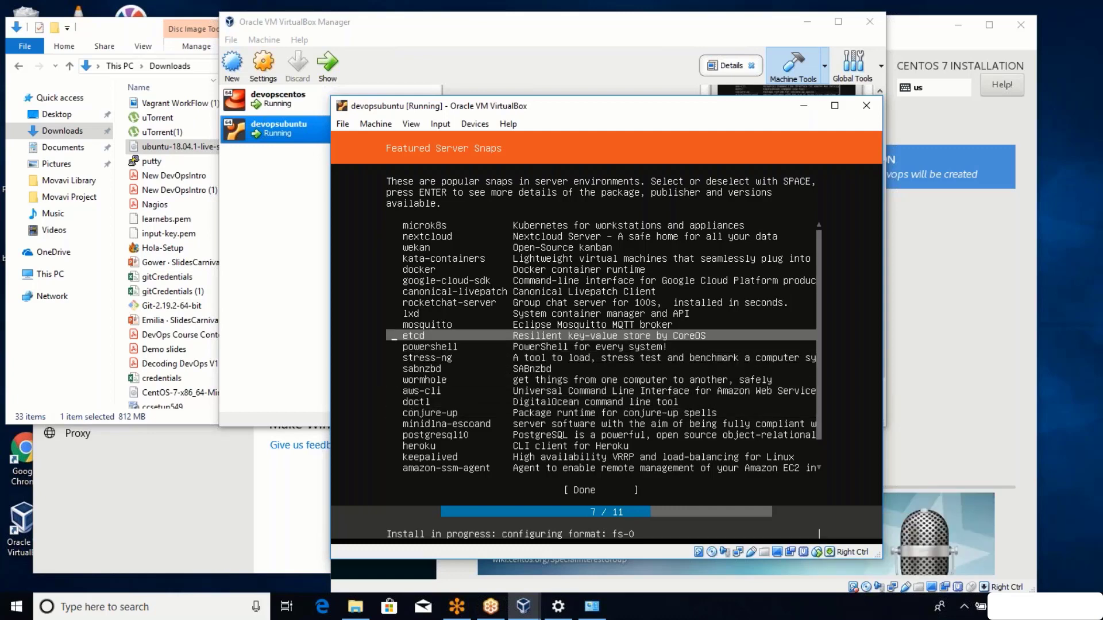
pyautogui.press('Up')
pyautogui.press('Up')
pyautogui.press('Up')
pyautogui.press('Up')
pyautogui.press('Up')
pyautogui.press('Up')
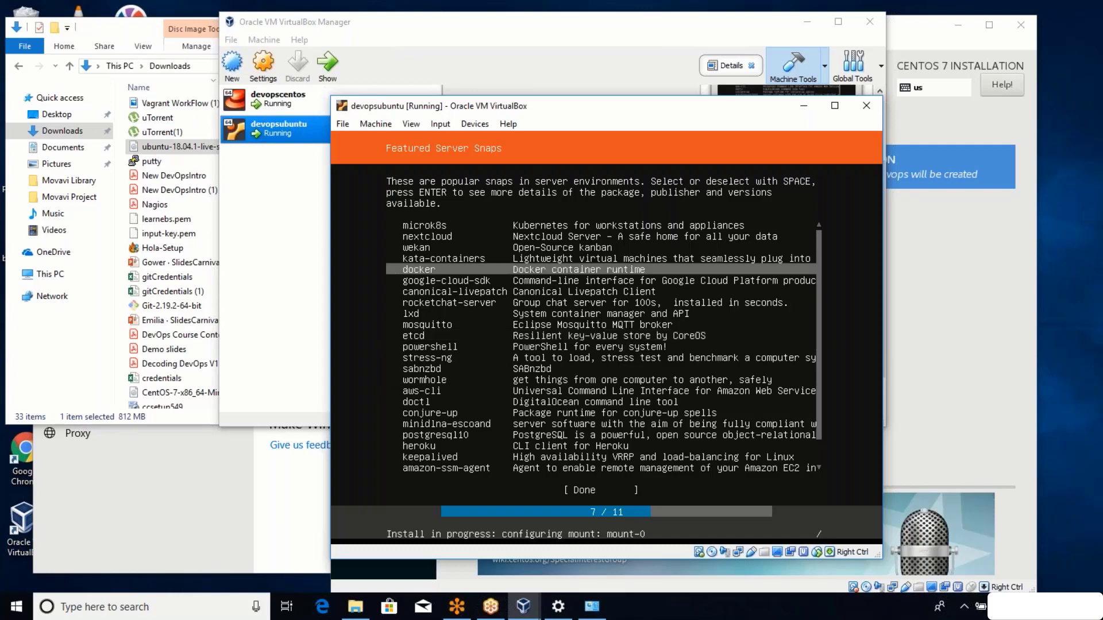
pyautogui.press('Down')
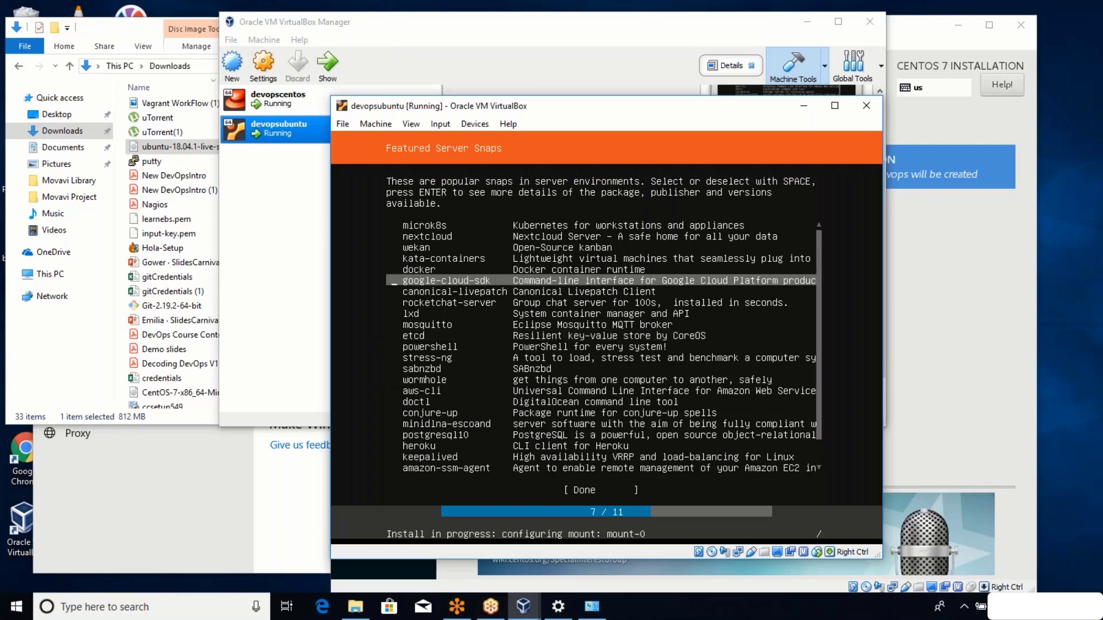
pyautogui.press('Up')
pyautogui.press('Up')
pyautogui.press('Up')
pyautogui.press('Up')
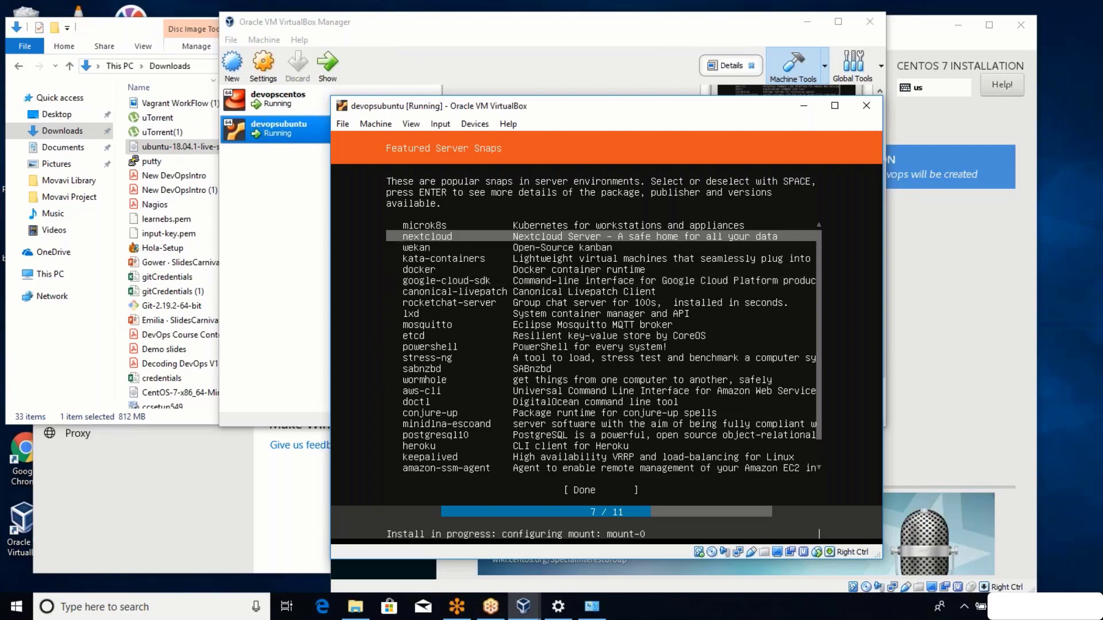
pyautogui.press('Up')
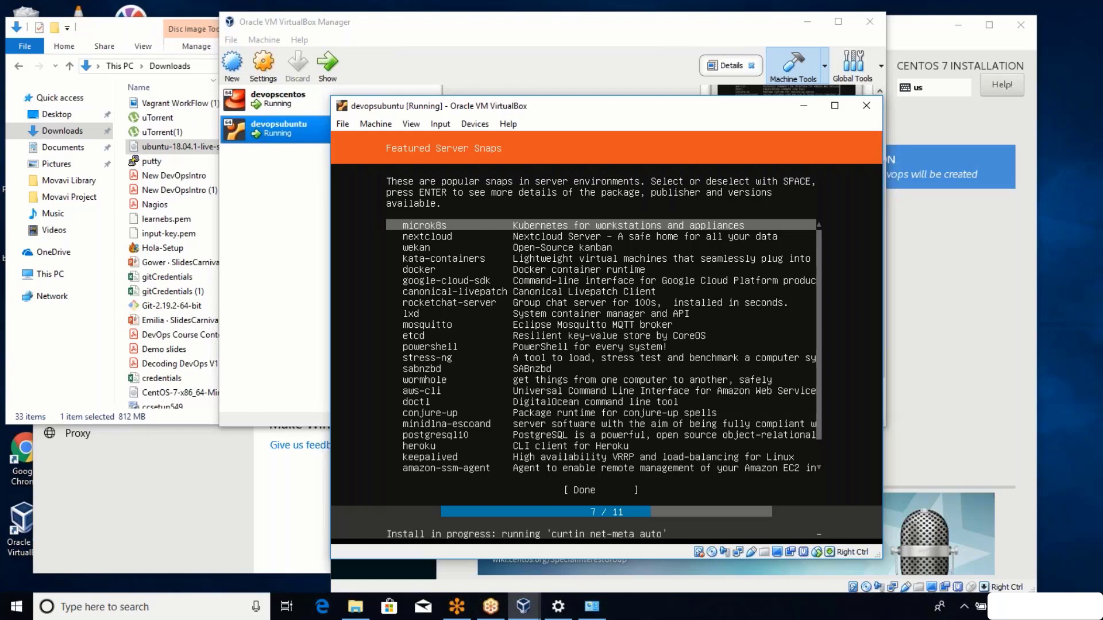
pyautogui.press('Down')
pyautogui.press('Down')
pyautogui.press('Down')
pyautogui.press('Down')
pyautogui.press('Down')
pyautogui.press('Down')
pyautogui.press('Down')
pyautogui.press('Down')
pyautogui.press('Down')
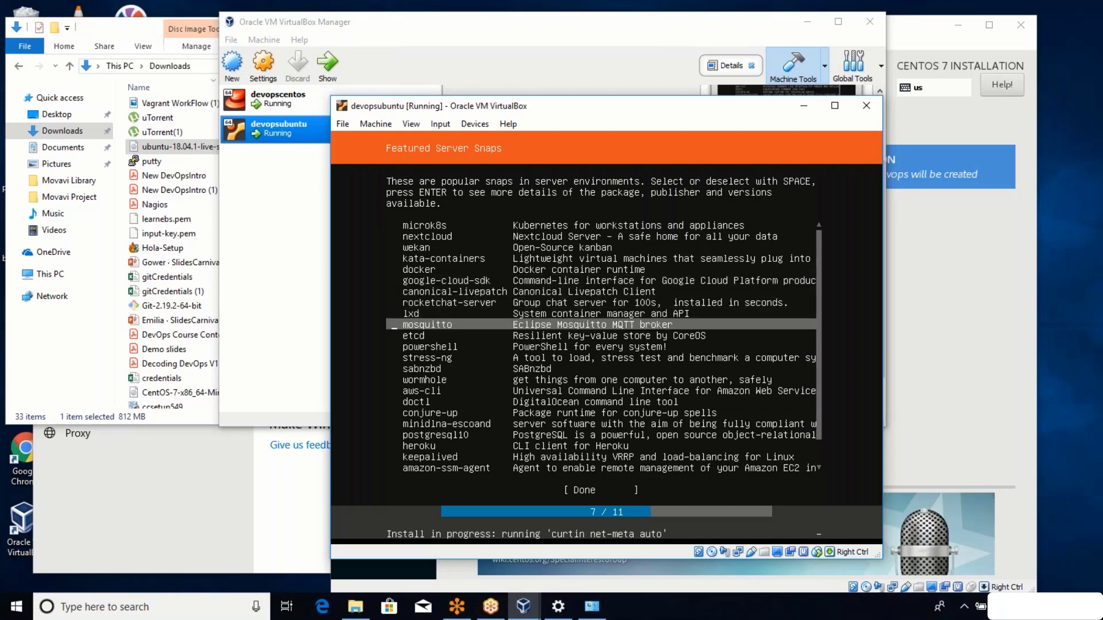
pyautogui.press('Down')
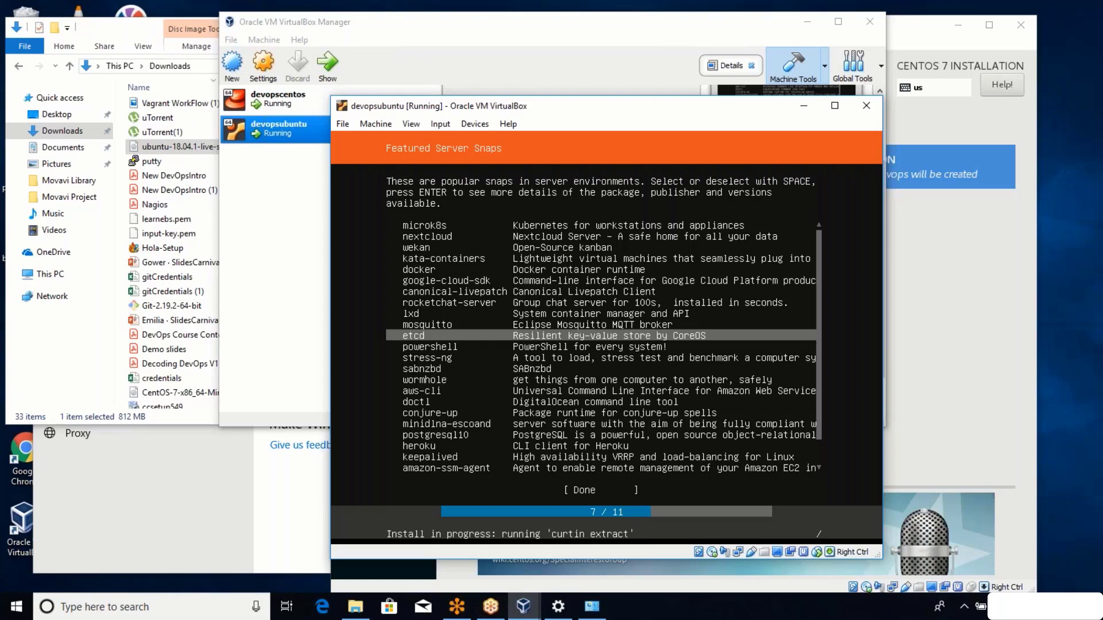
pyautogui.press('Down')
pyautogui.press('Down')
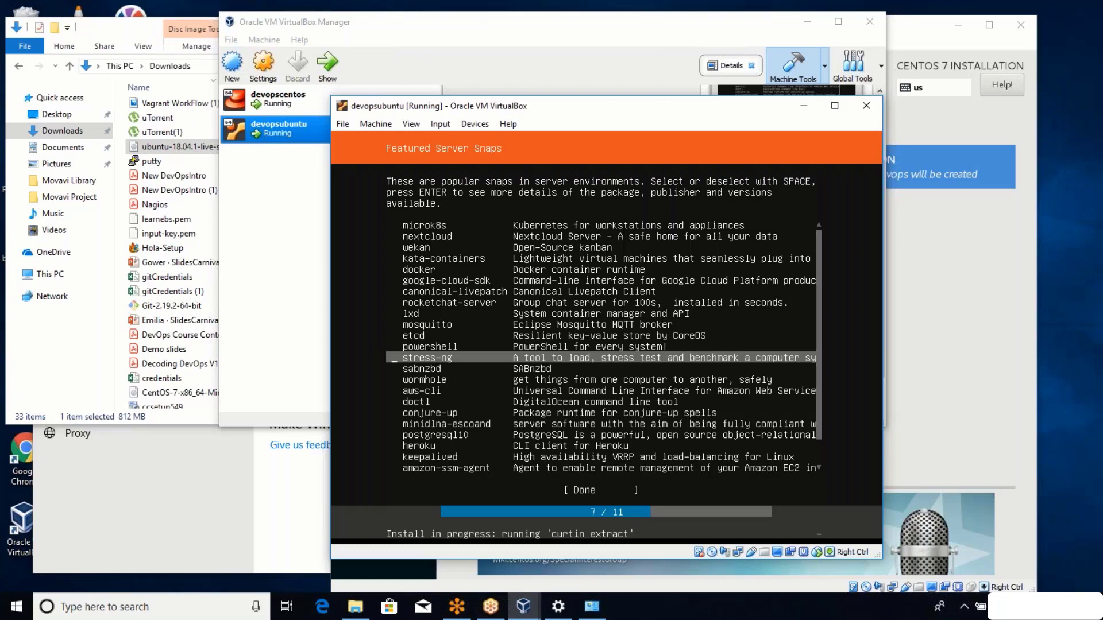
pyautogui.press('Up')
pyautogui.press('Up')
pyautogui.press('Up')
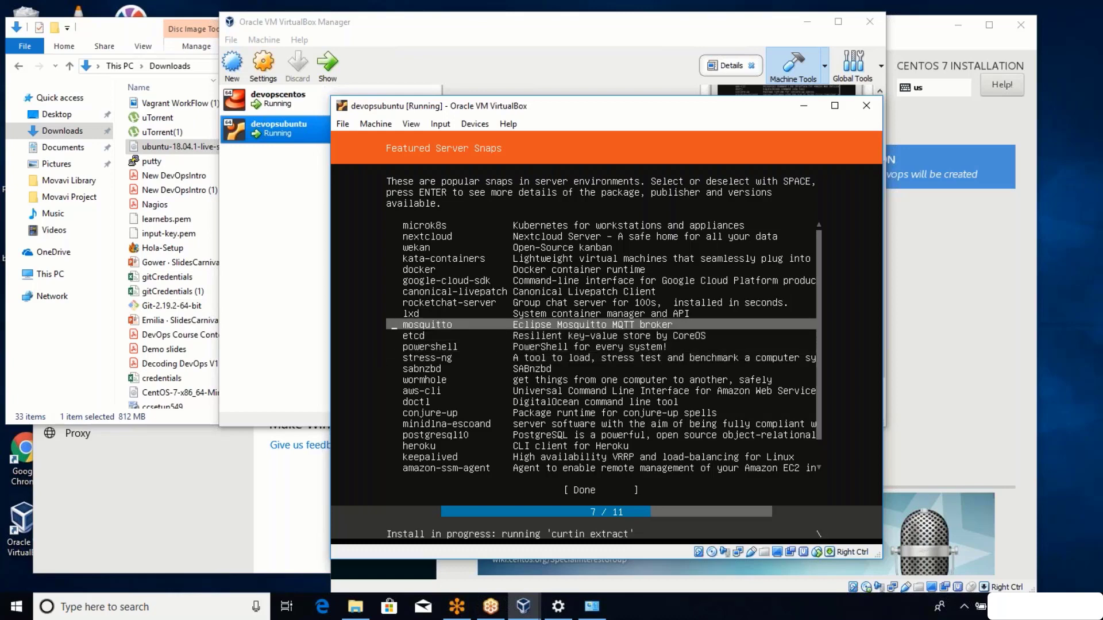
pyautogui.press('Up')
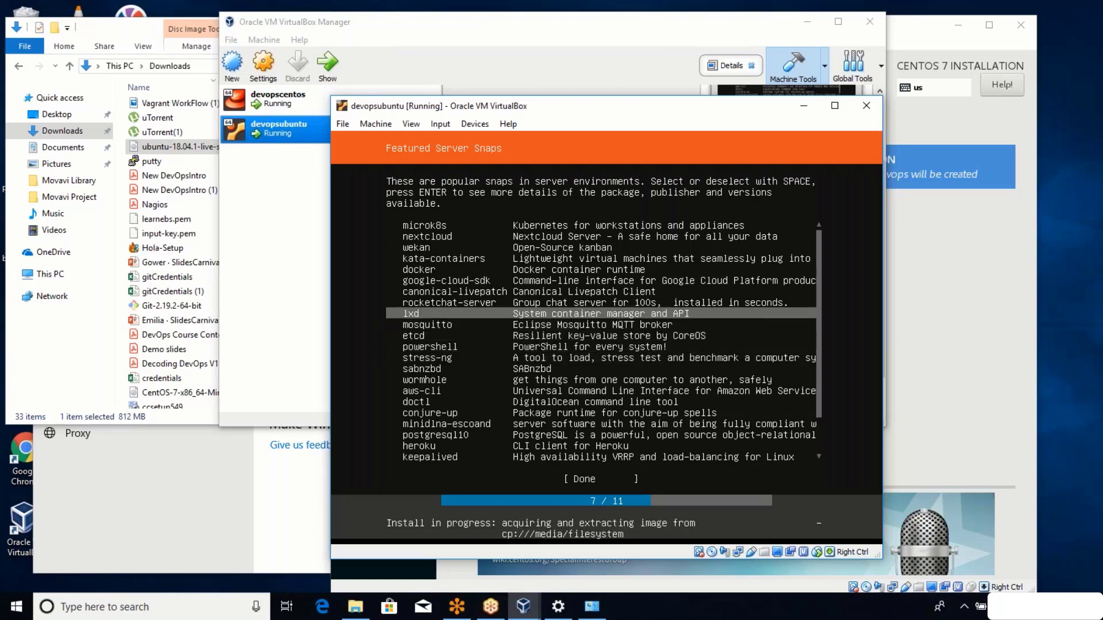
pyautogui.press('Down')
pyautogui.press('Down')
pyautogui.press('Down')
pyautogui.press('Down')
pyautogui.press('Down')
pyautogui.press('Down')
pyautogui.press('Down')
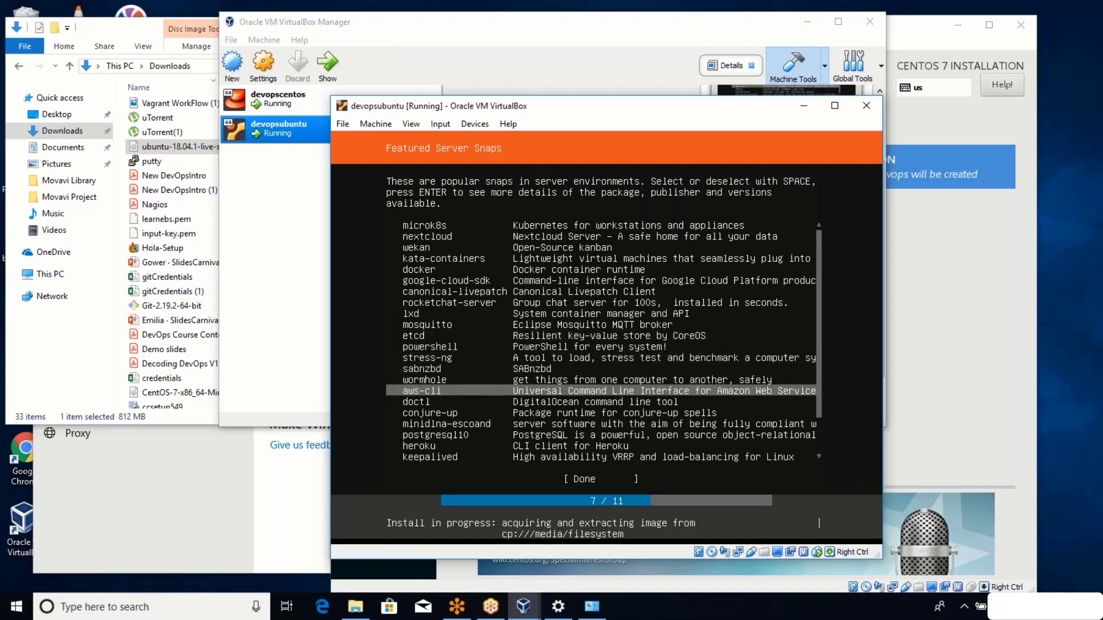
pyautogui.press('Down')
pyautogui.press('Down')
pyautogui.press('Down')
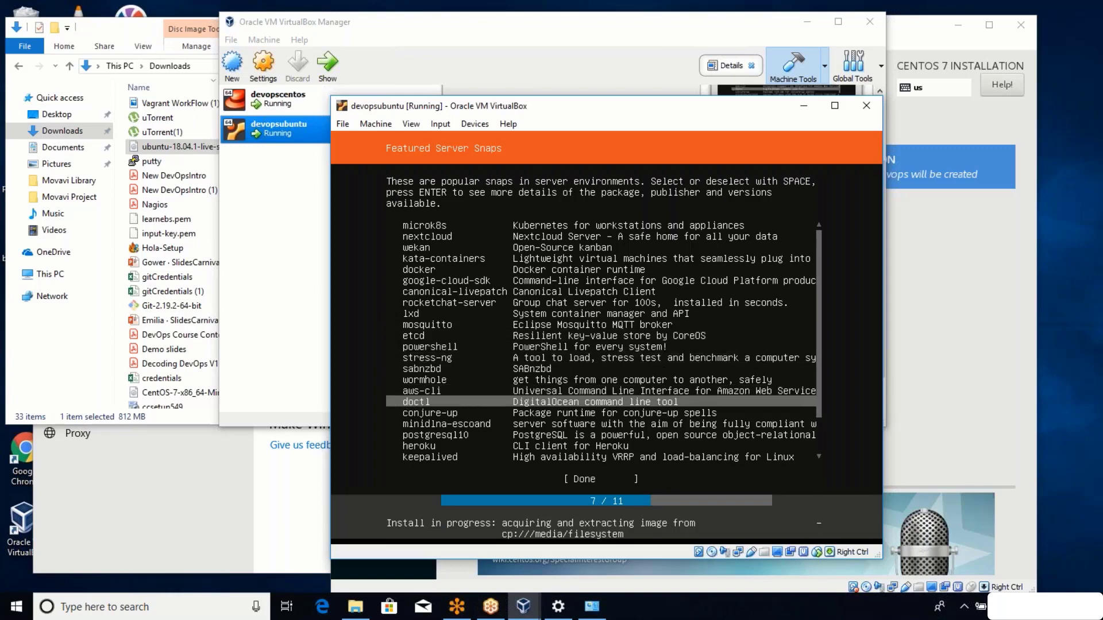
pyautogui.press('Down')
pyautogui.press('Down')
pyautogui.press('Down')
pyautogui.press('Down')
pyautogui.press('Down')
pyautogui.press('Down')
pyautogui.press('Down')
pyautogui.press('Down')
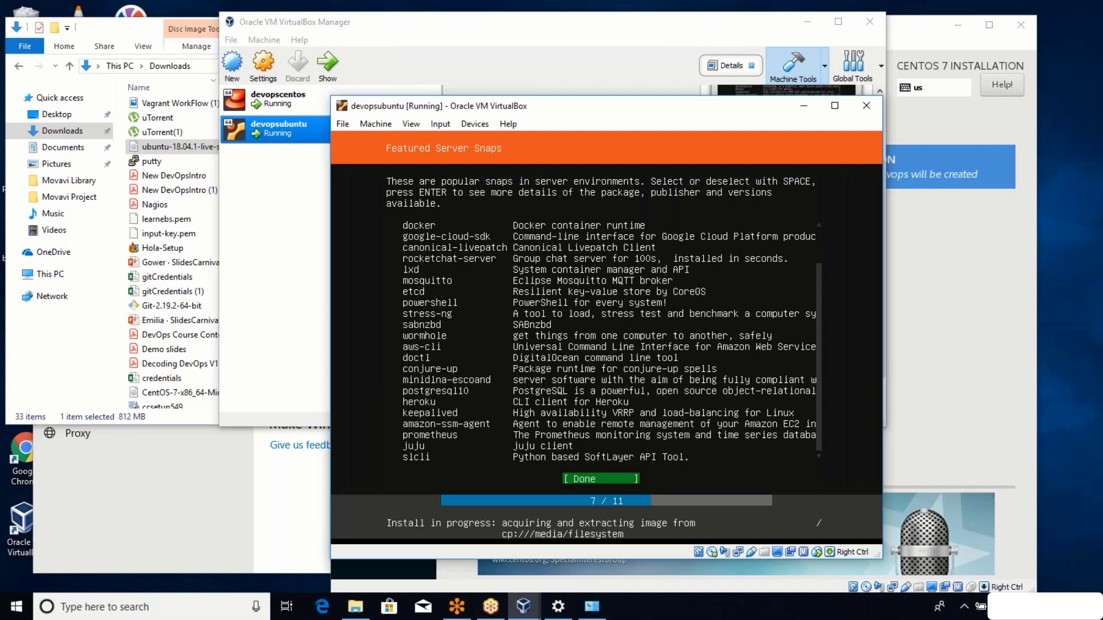
pyautogui.press('Up')
pyautogui.press('Up')
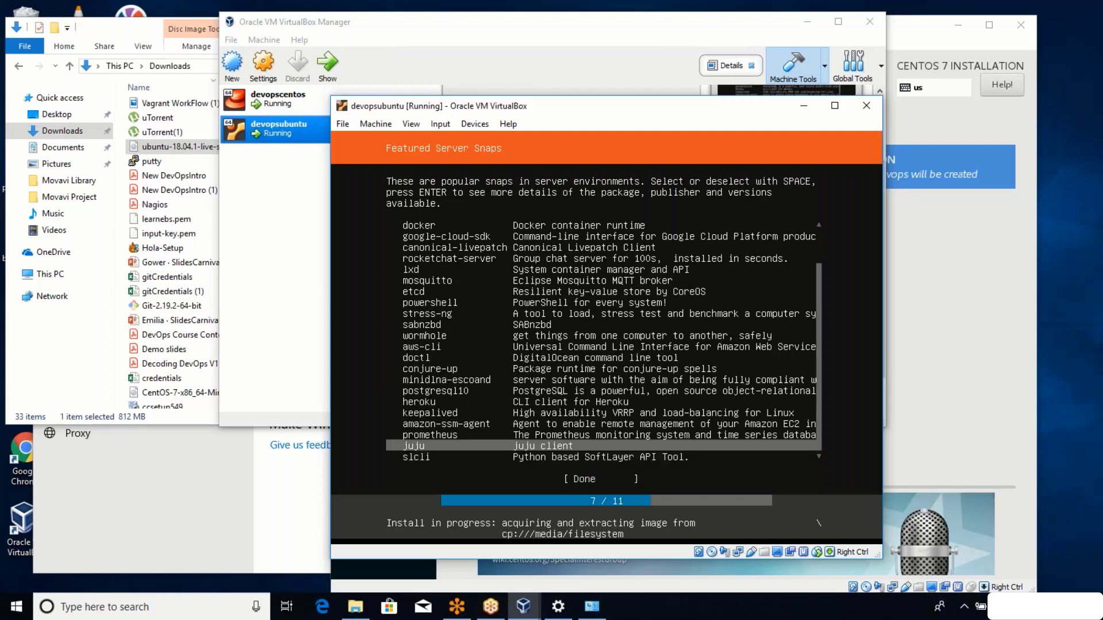
pyautogui.press('Down')
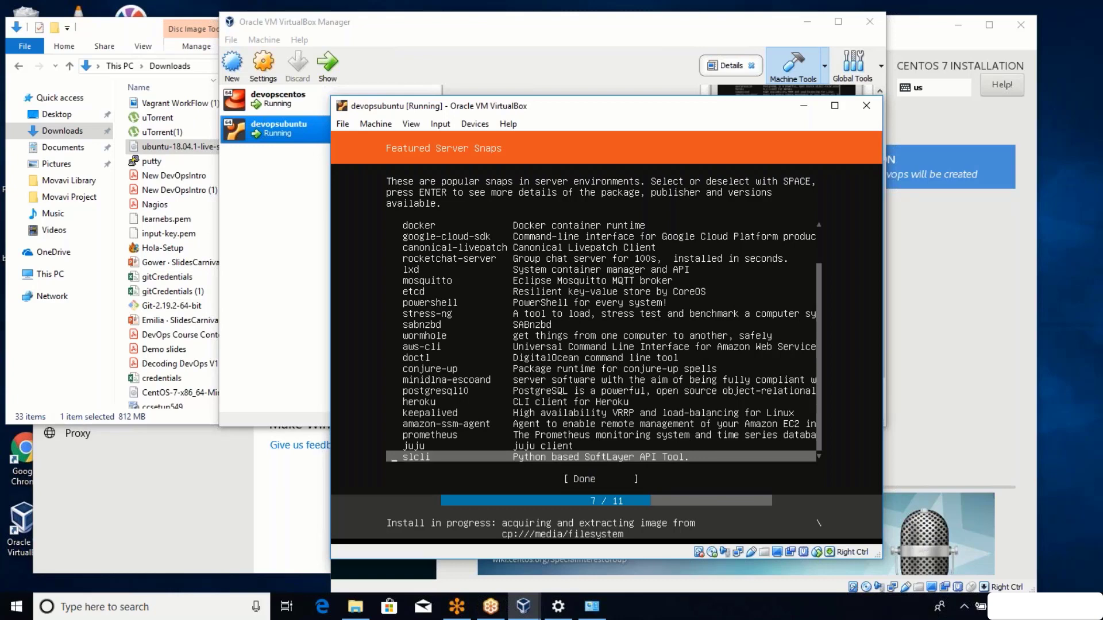
pyautogui.press('Up')
pyautogui.press('Up')
pyautogui.press('Up')
pyautogui.press('Up')
pyautogui.press('Up')
pyautogui.press('Up')
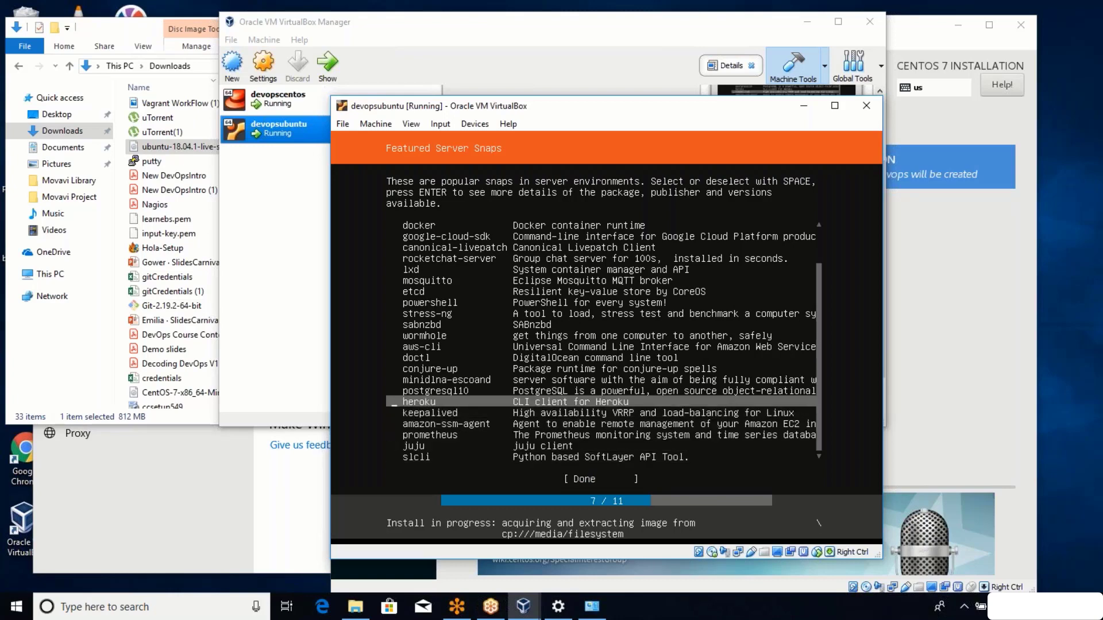
pyautogui.press('Up')
pyautogui.press('Up')
pyautogui.press('Up')
pyautogui.press('Up')
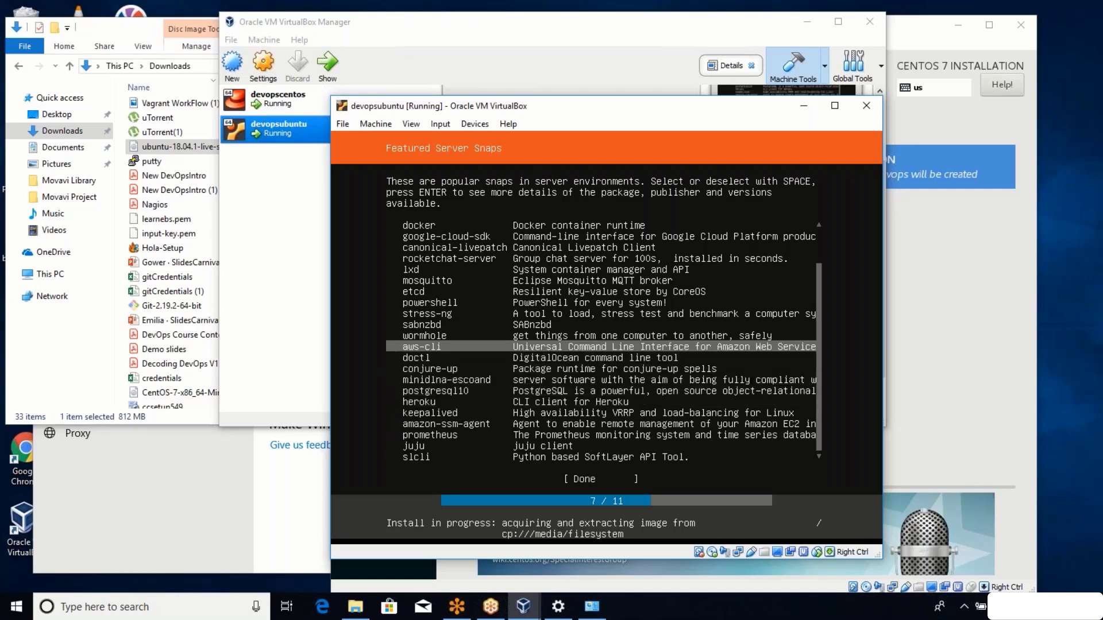
pyautogui.press('Up')
pyautogui.press('Up')
pyautogui.press('Up')
pyautogui.press('Up')
pyautogui.press('Up')
pyautogui.press('Up')
pyautogui.press('Up')
pyautogui.press('Up')
pyautogui.press('Up')
pyautogui.press('Up')
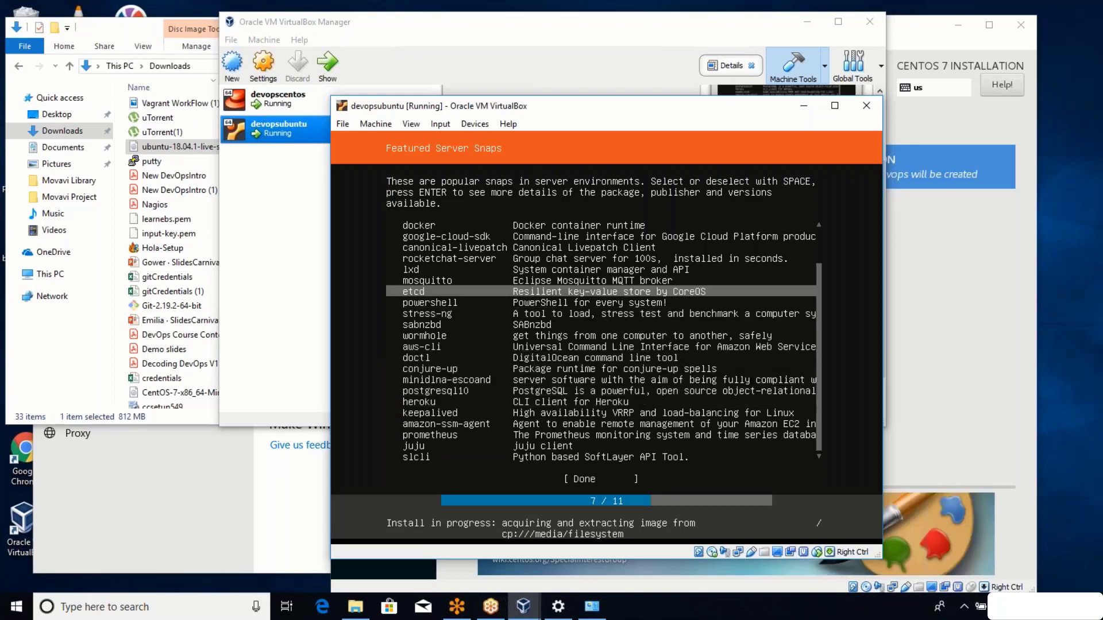
pyautogui.press('Up')
pyautogui.press('Up')
pyautogui.press('Up')
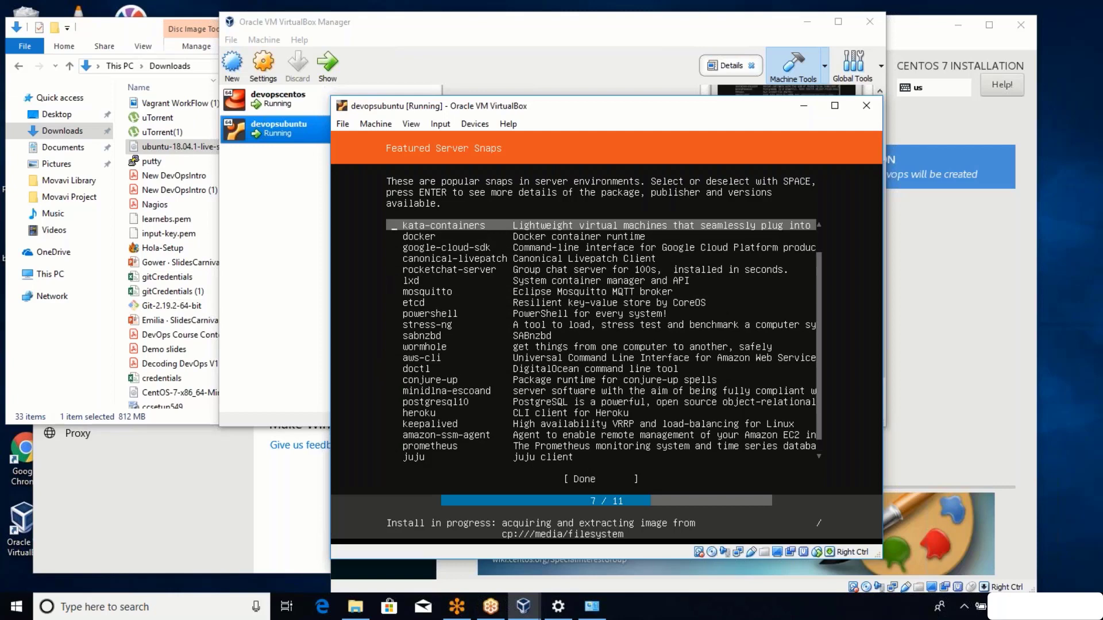
pyautogui.press('Up')
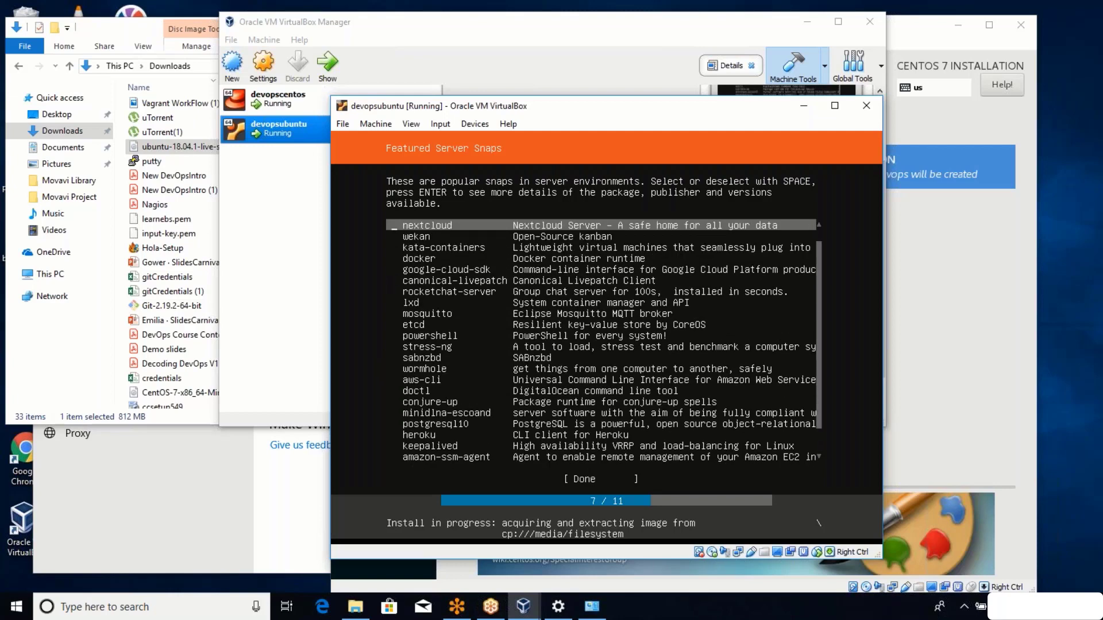
pyautogui.press('Up')
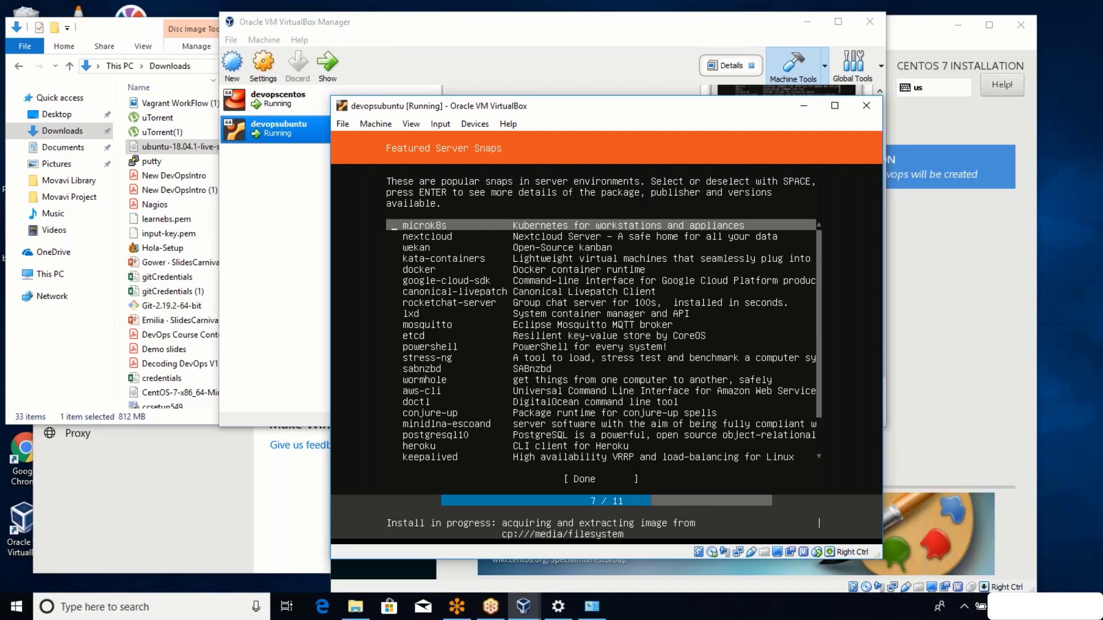
pyautogui.press('Down')
pyautogui.press('Down')
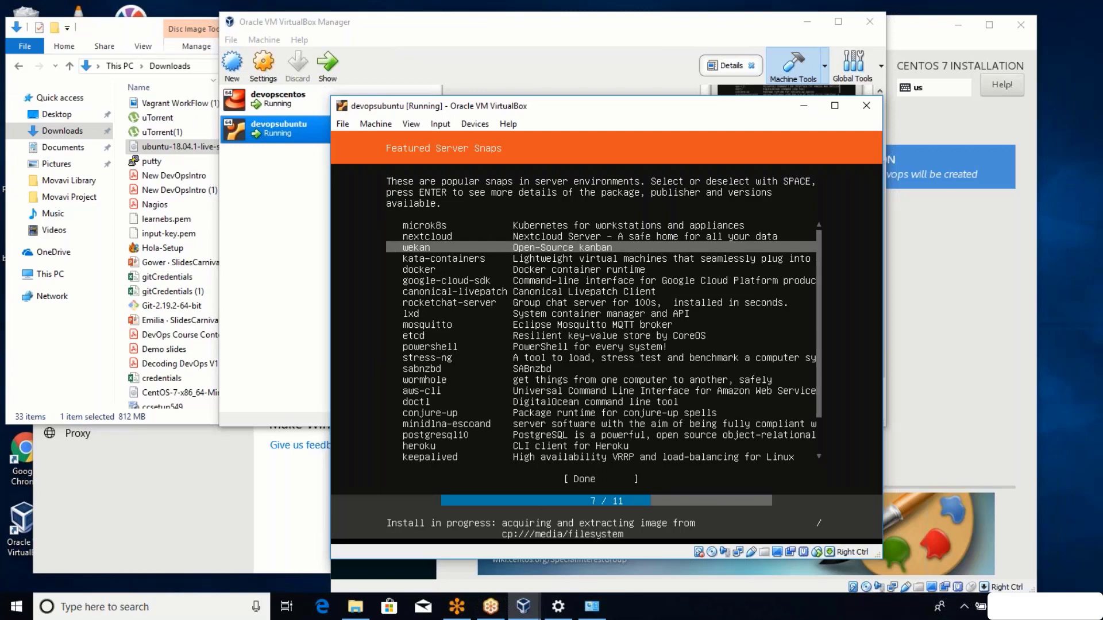
pyautogui.press('Tab')
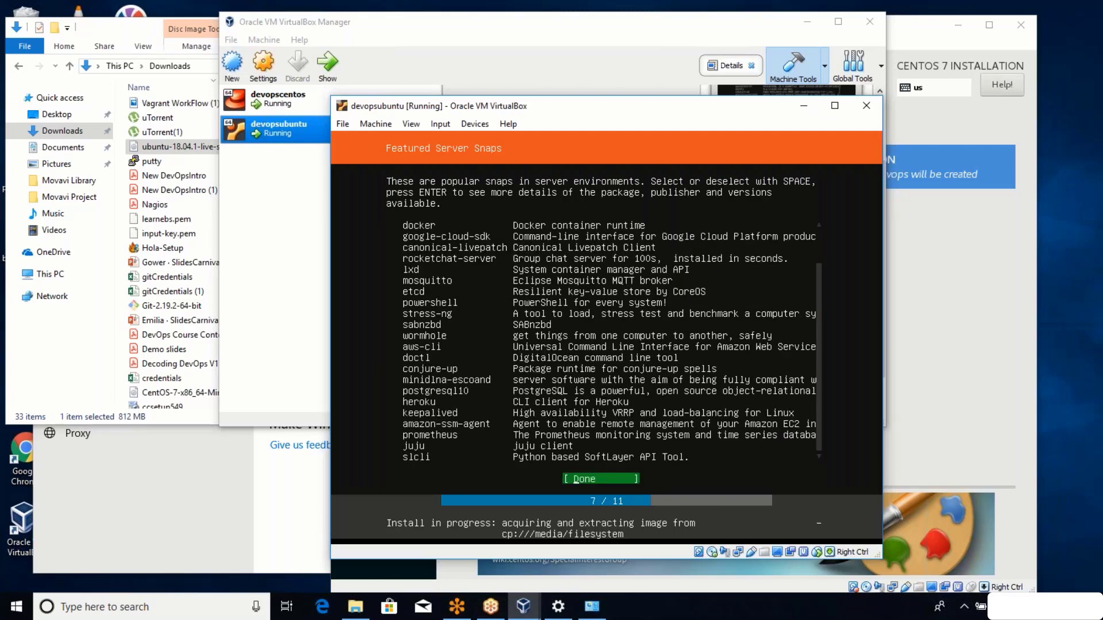
pyautogui.press('Up')
pyautogui.press('Down')
# Start the system install, check the devopscentos VM, then return to devopsubuntu.
pyautogui.press('Return')
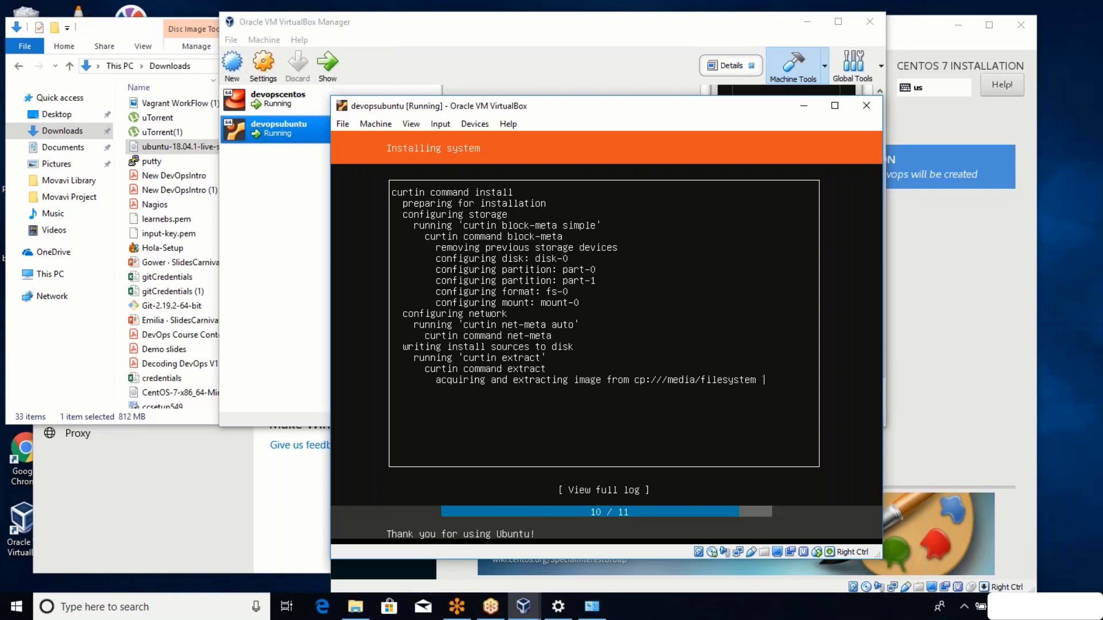
pyautogui.click(521, 612)
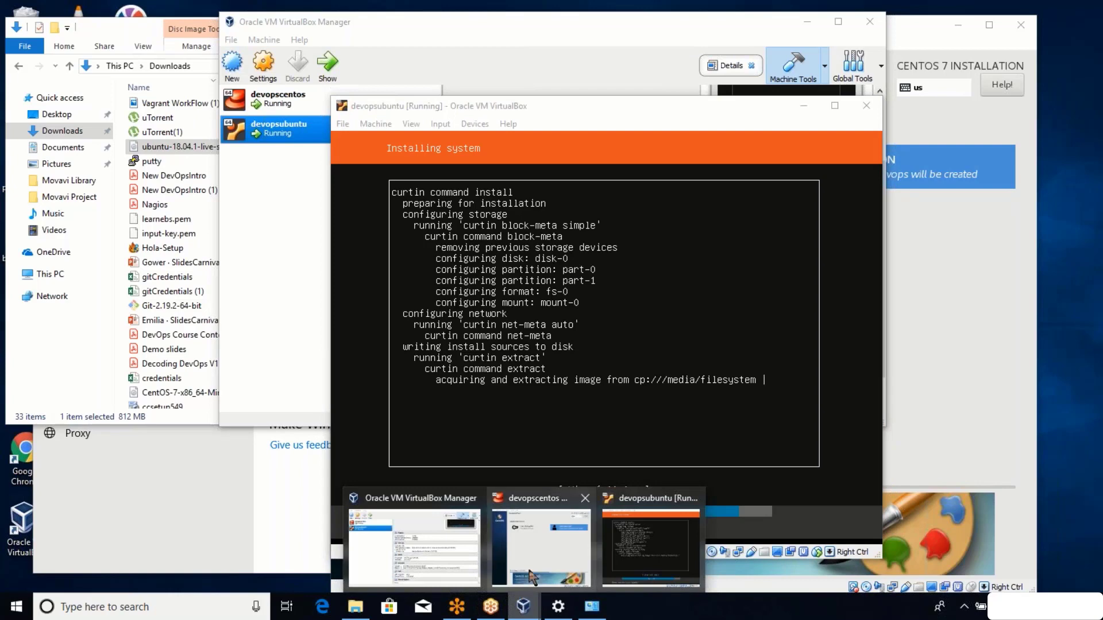
pyautogui.click(531, 576)
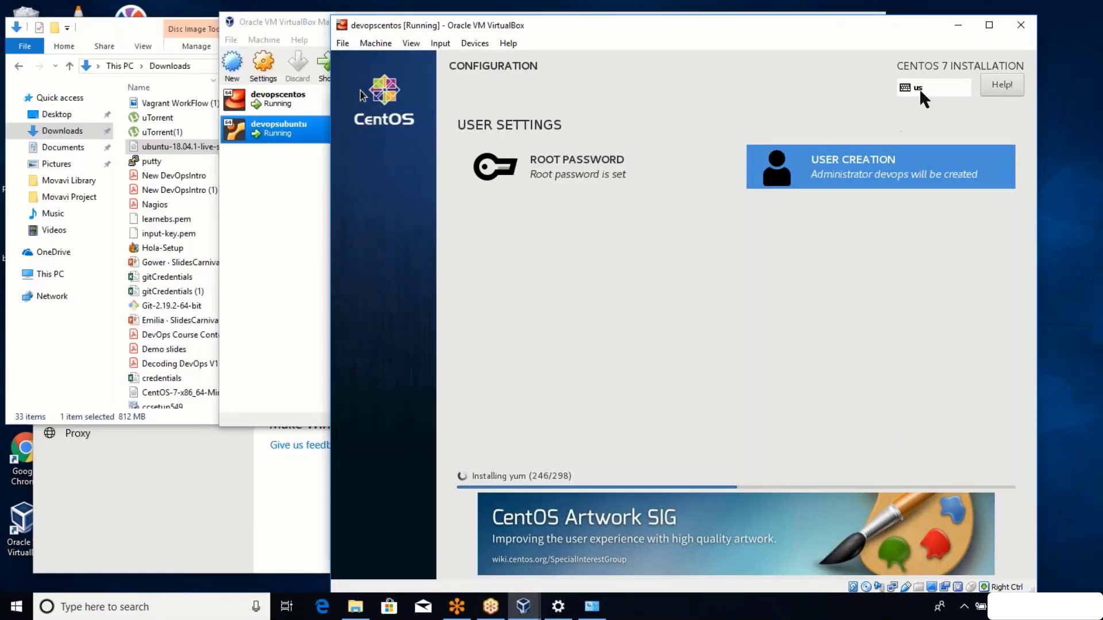
pyautogui.click(959, 24)
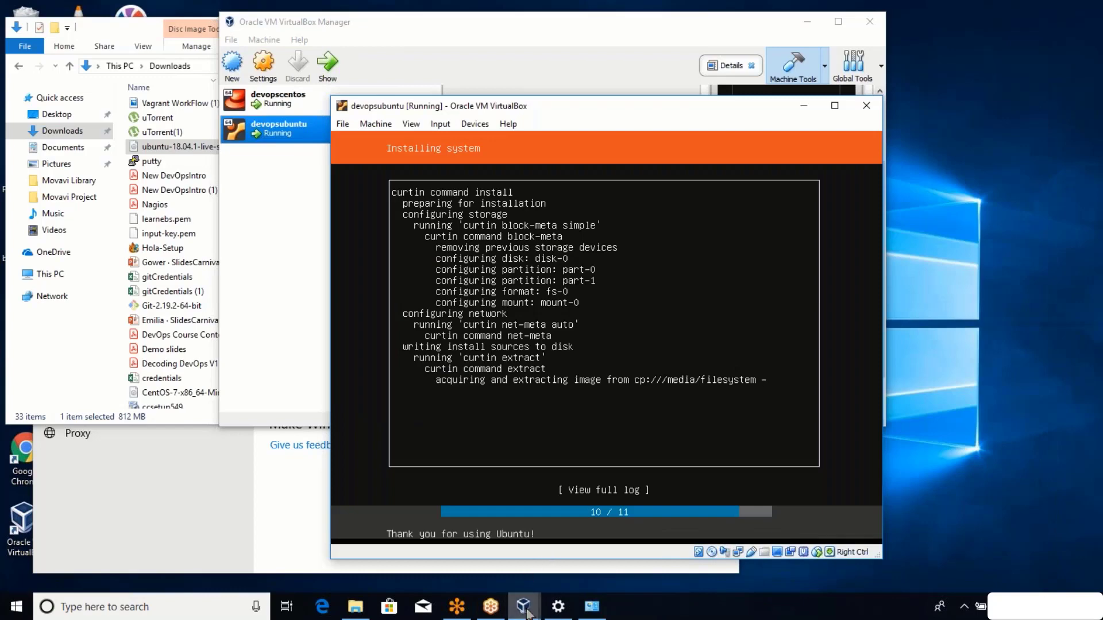
pyautogui.moveTo(523, 604)
pyautogui.click(620, 548)
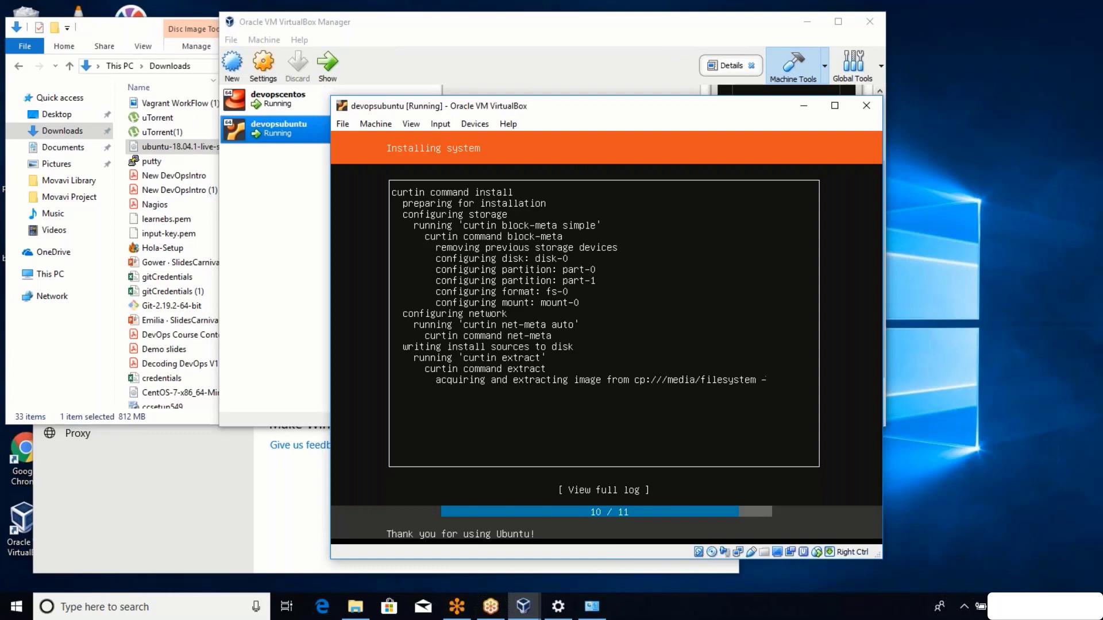
# Release input from the Ubuntu VM, bring devopscentos forward, and open the hidden tray icons.
pyautogui.press('Control_R')
pyautogui.press('Control_R')
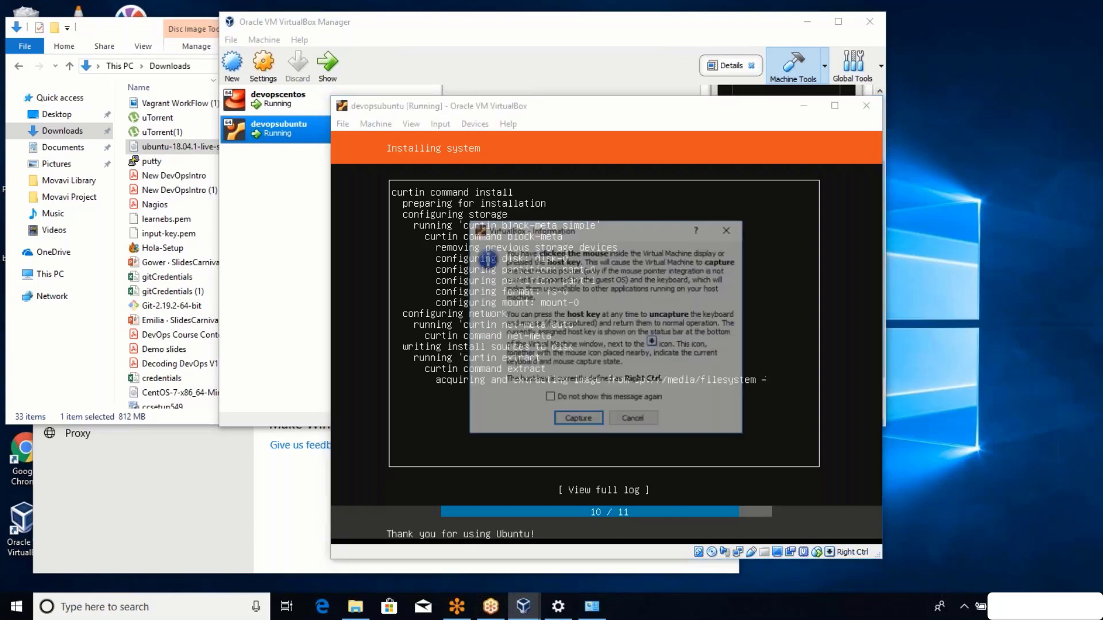
pyautogui.click(633, 418)
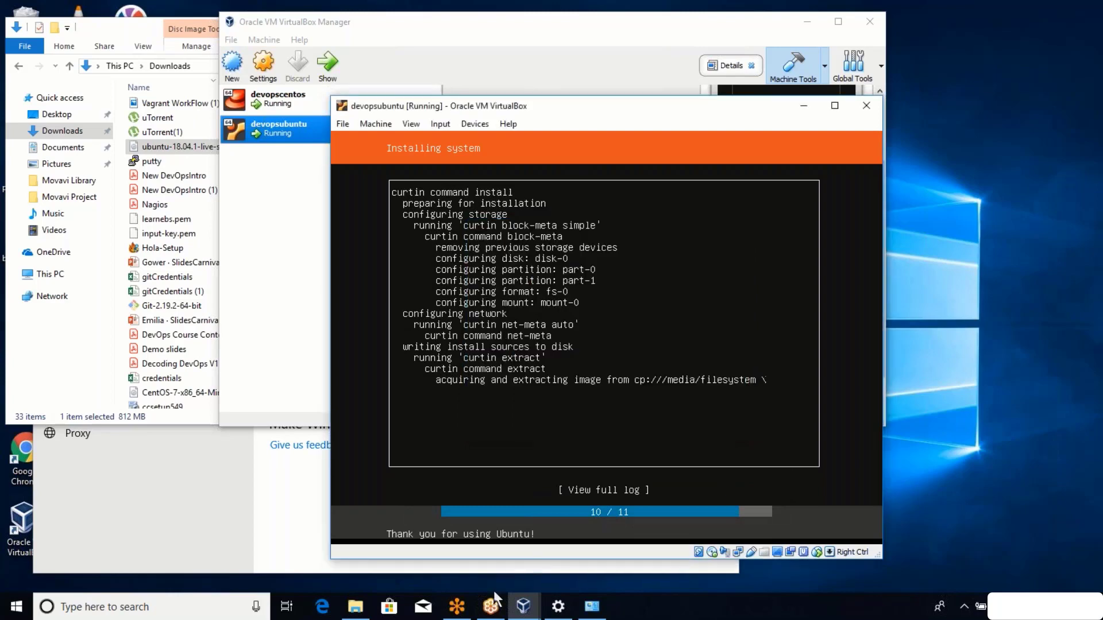
pyautogui.click(523, 602)
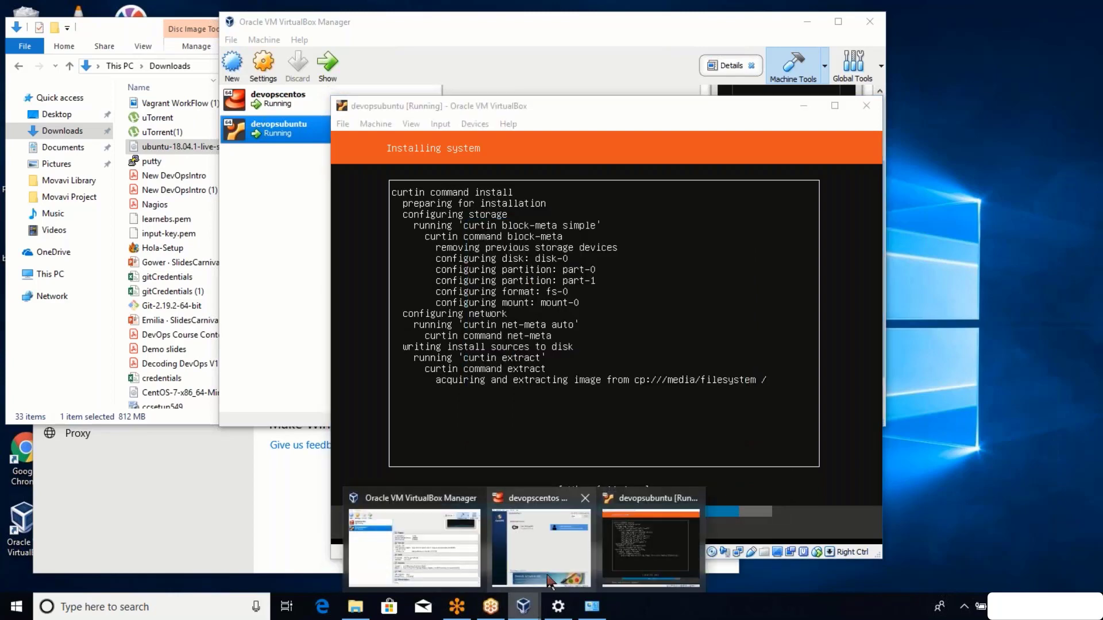
pyautogui.click(549, 581)
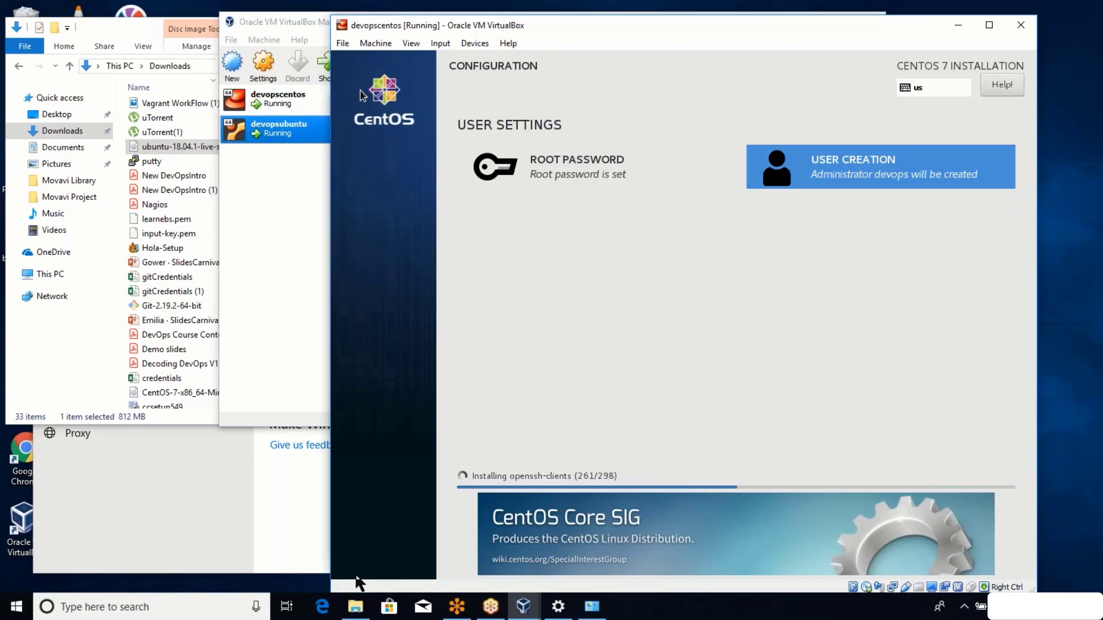
pyautogui.click(964, 606)
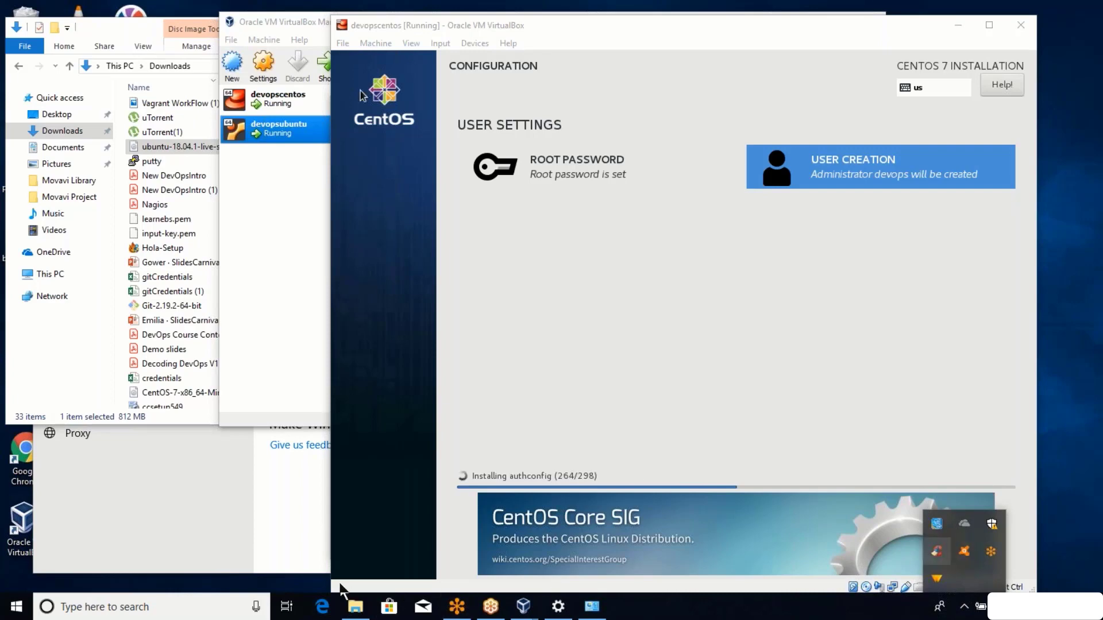
pyautogui.press('super')
# Launch Chrome, search for 'scutil windows', and minimize the Avast antivirus window.
pyautogui.write('chr')
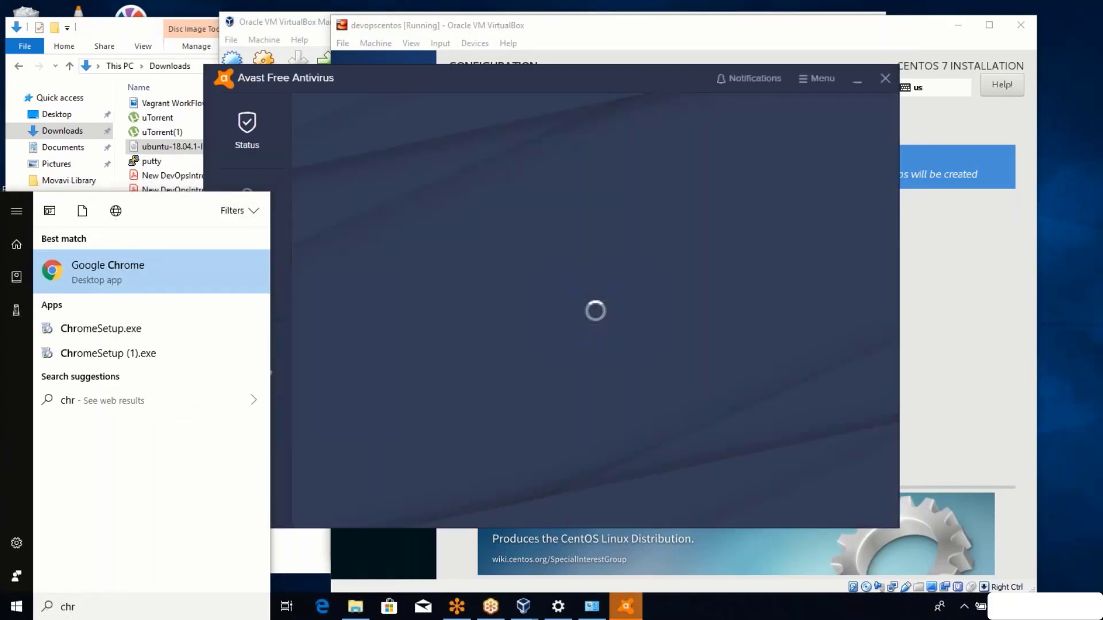
pyautogui.press('Return')
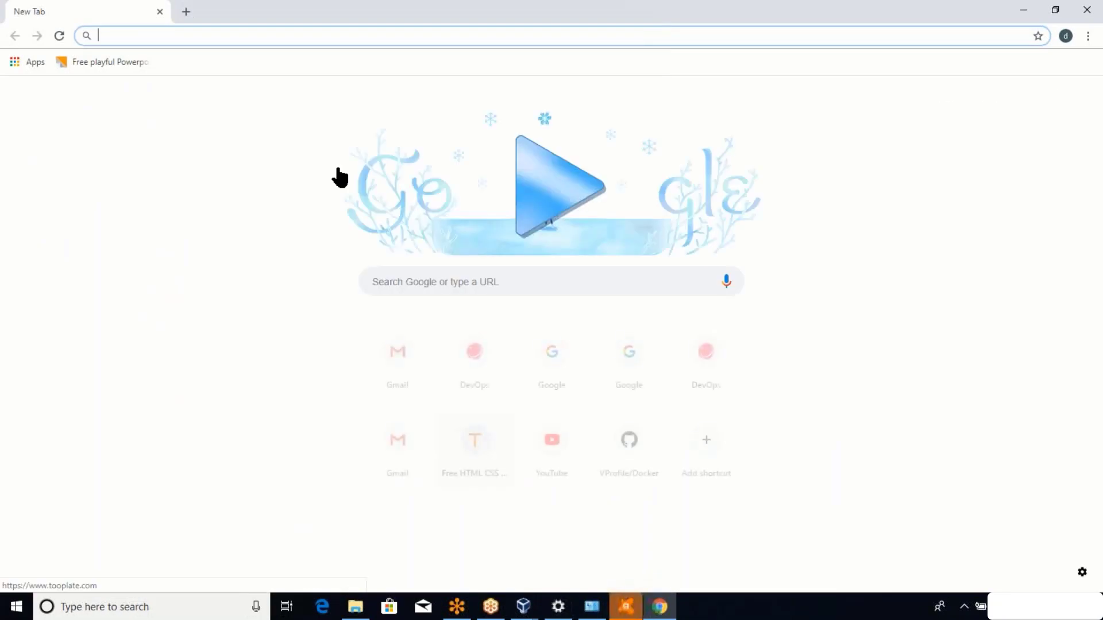
pyautogui.write('s')
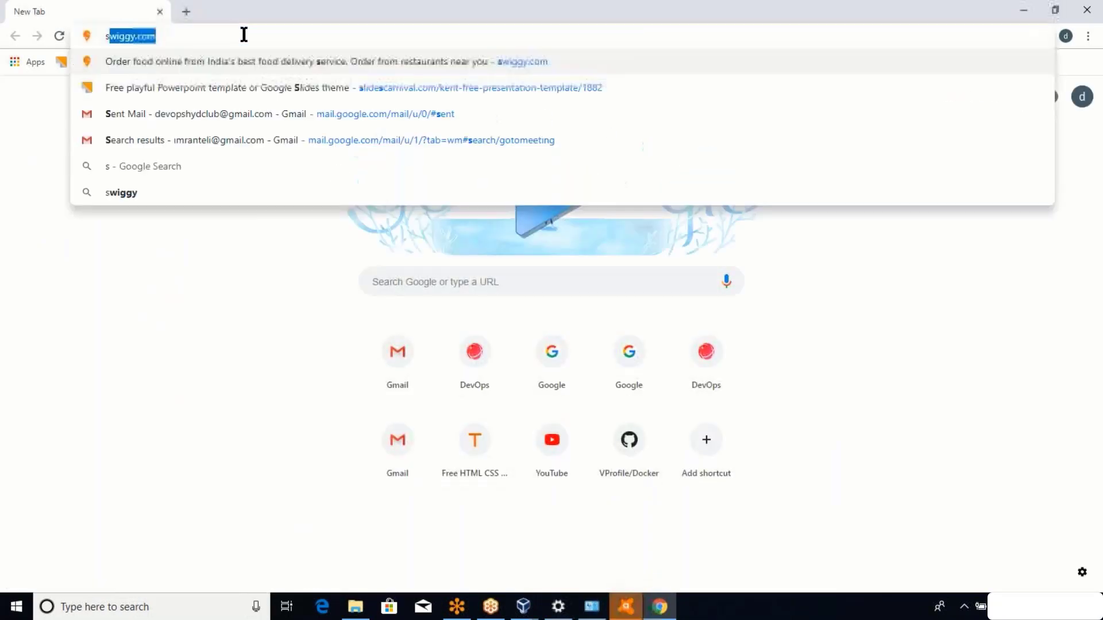
pyautogui.write('cutil')
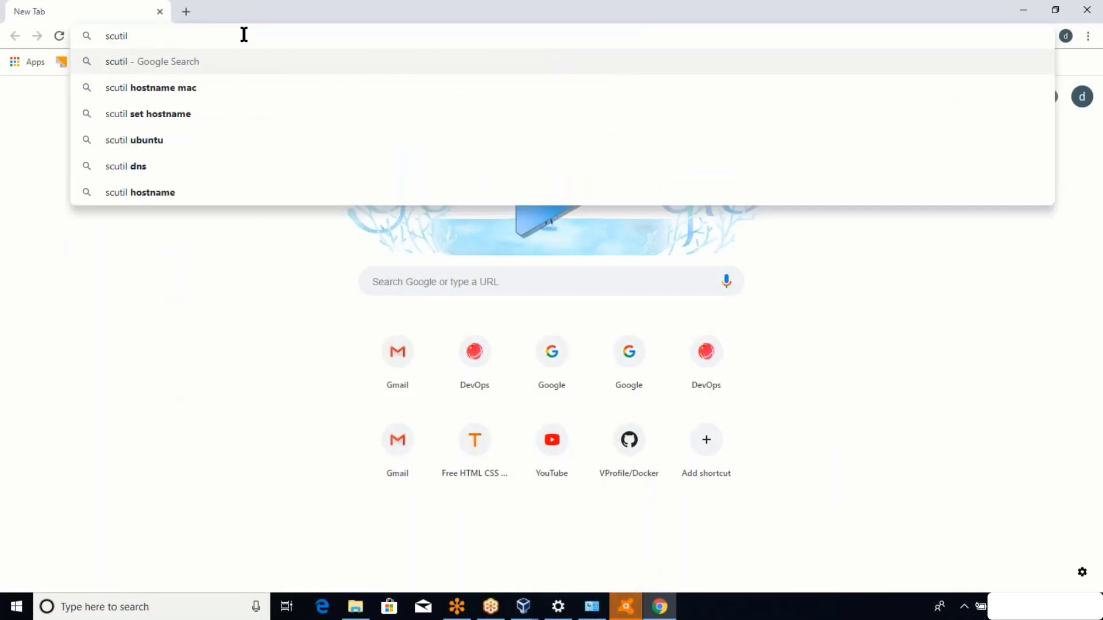
pyautogui.write(' wind')
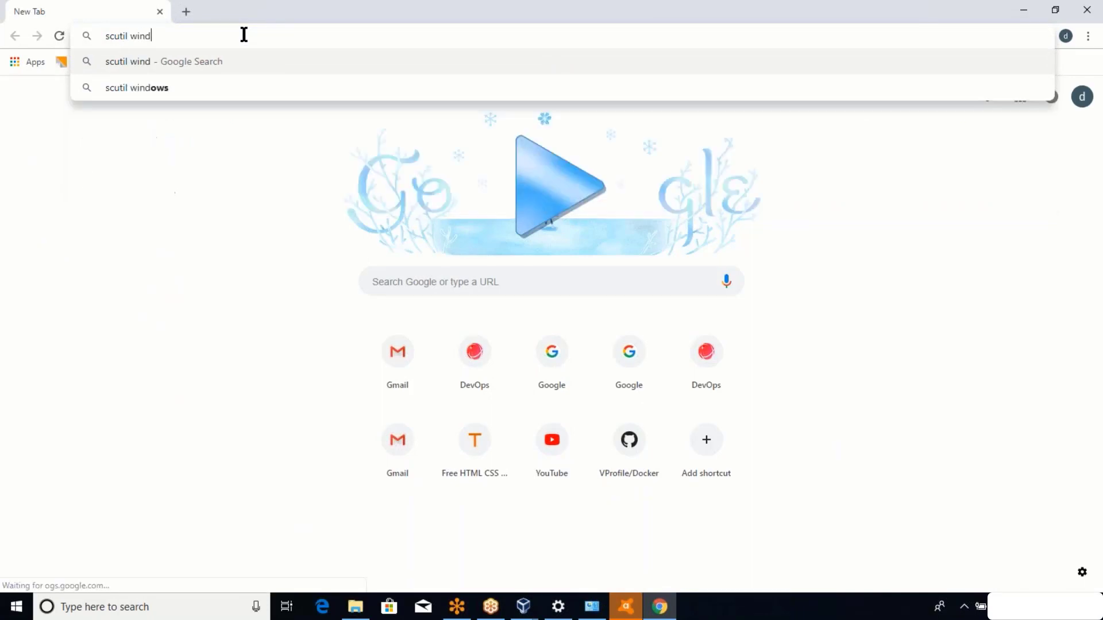
pyautogui.write('ows')
pyautogui.press('Return')
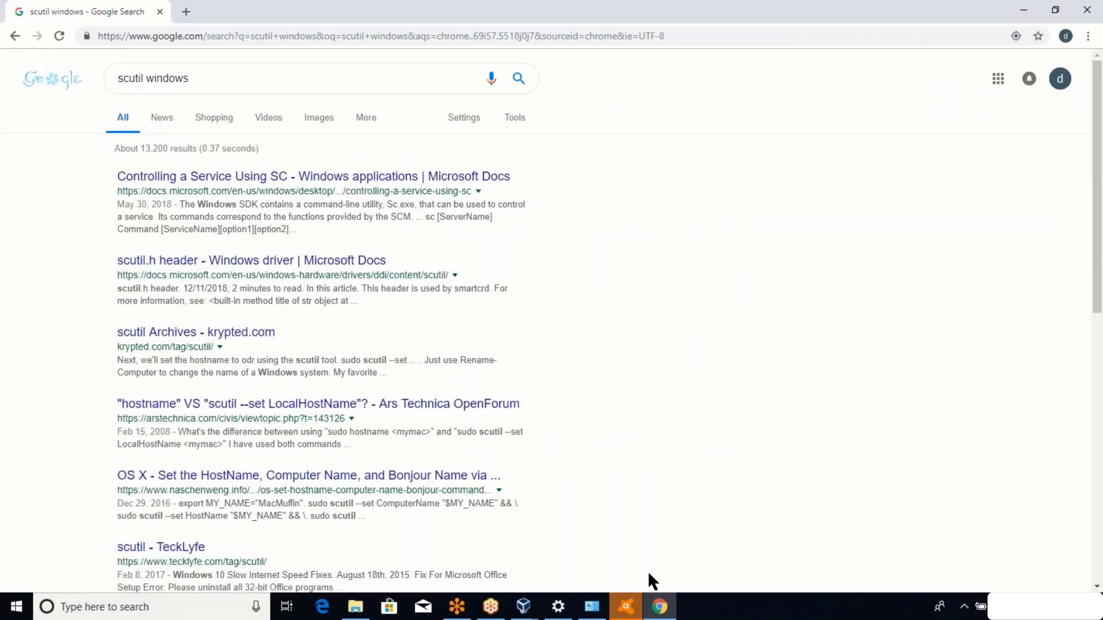
pyautogui.click(628, 608)
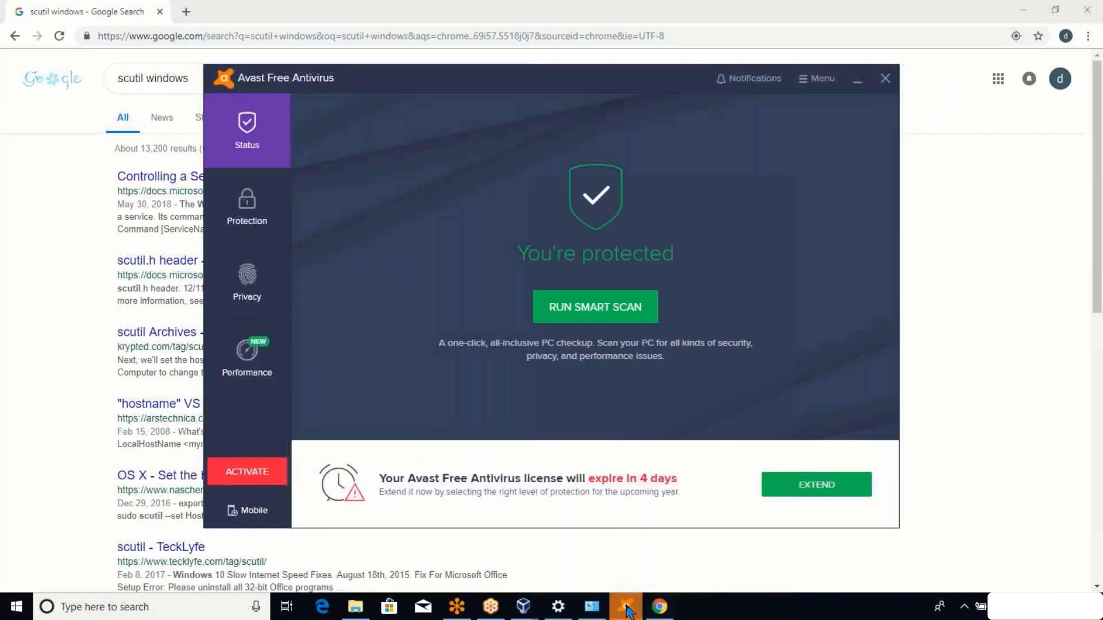
pyautogui.click(858, 82)
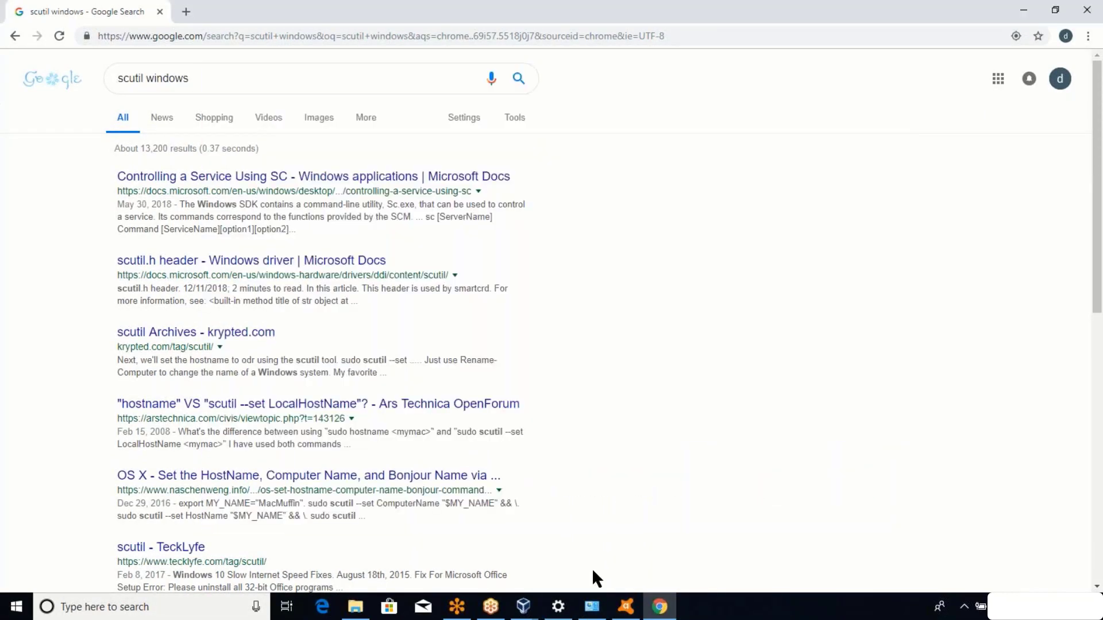
# Bring both VM windows forward and shift the devopsubuntu window left to uncover CentOS's User Creation panel.
pyautogui.click(525, 607)
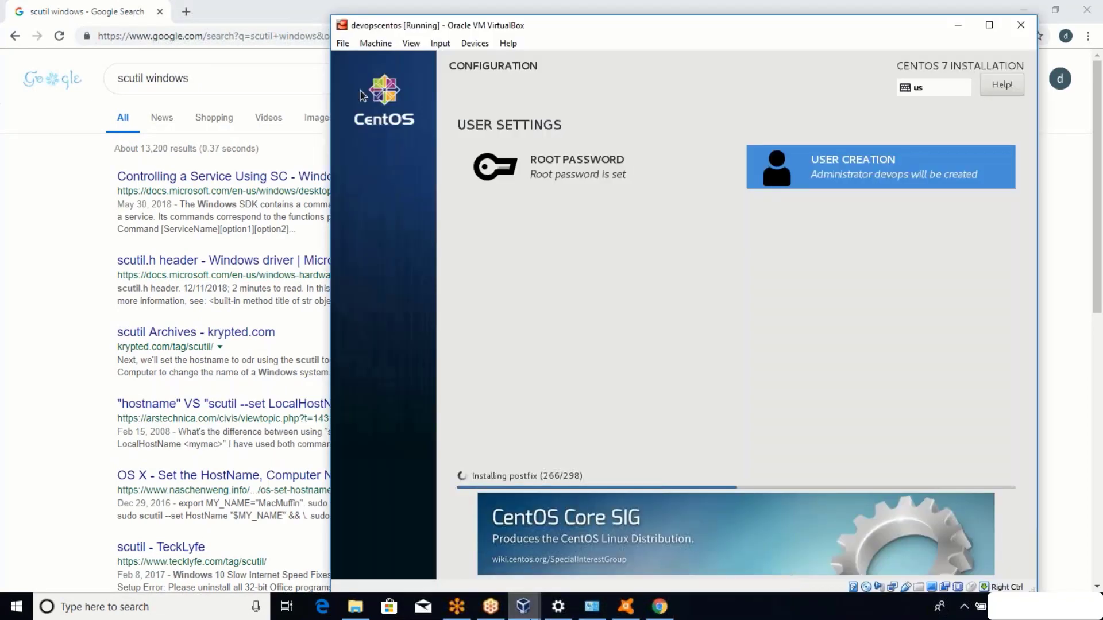
pyautogui.moveTo(530, 613)
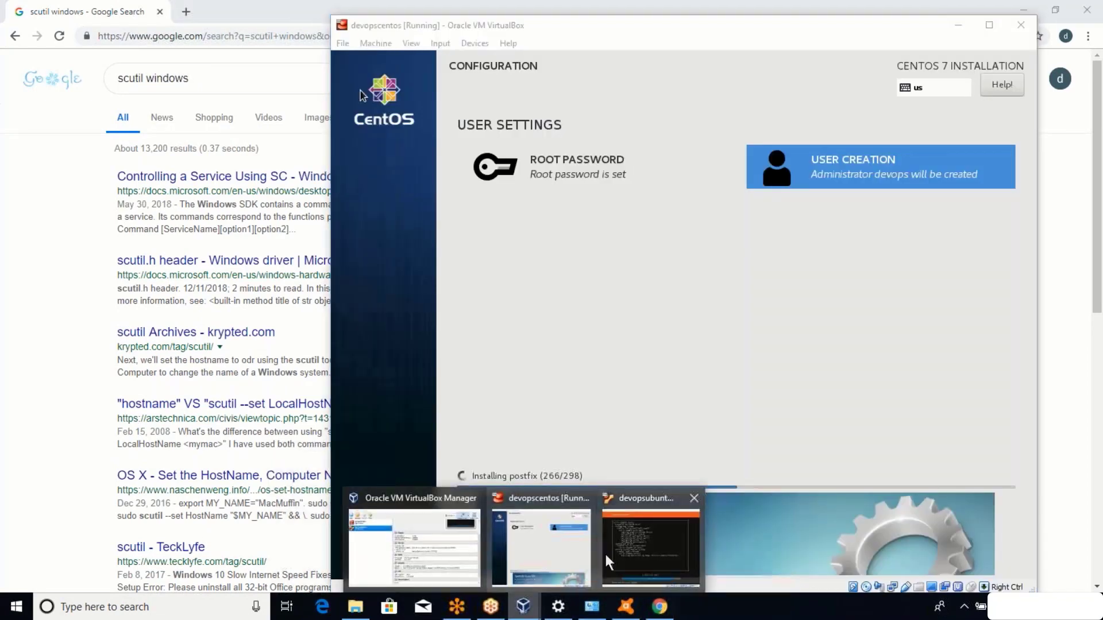
pyautogui.click(605, 553)
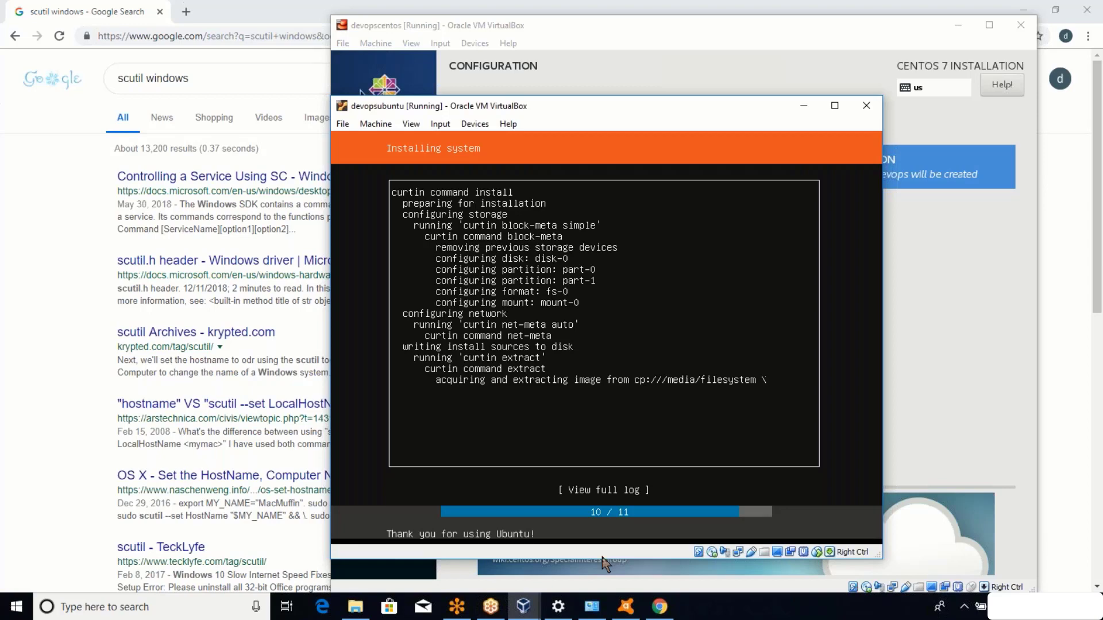
pyautogui.moveTo(530, 607)
pyautogui.moveTo(684, 105); pyautogui.dragTo(547, 115)
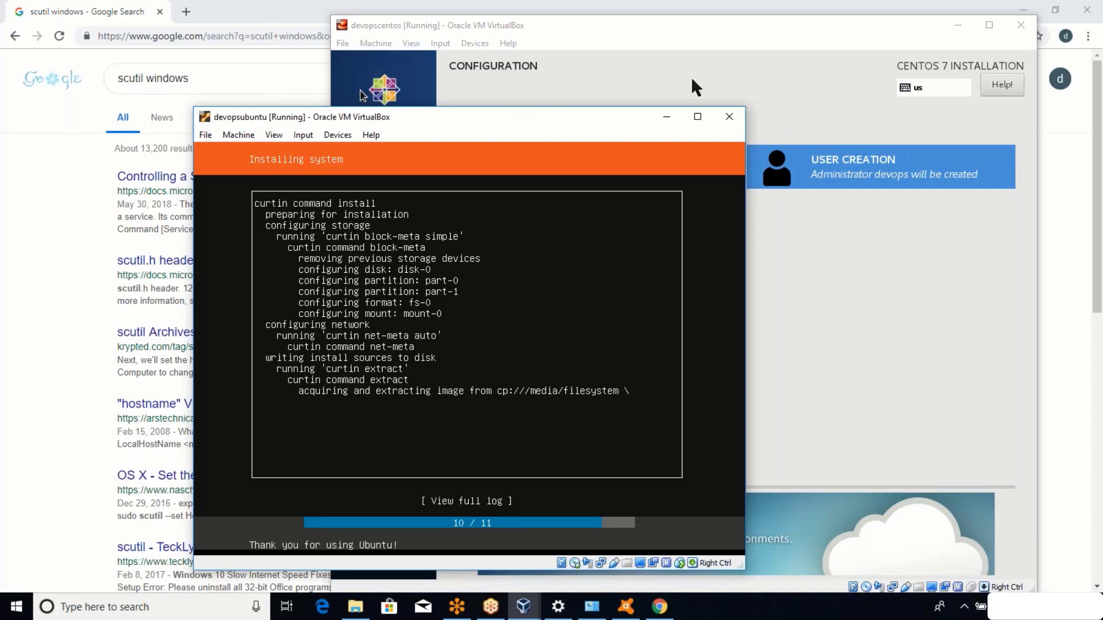
pyautogui.click(833, 22)
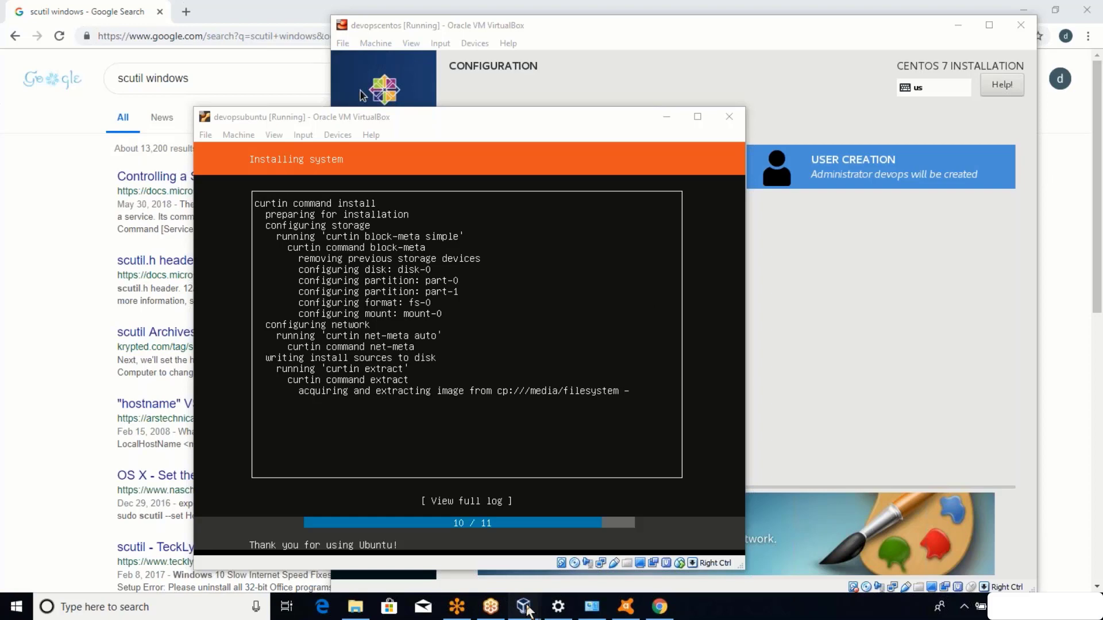
# Bring the devopscentos VM window, showing CentOS post-installation setup, in front of the Ubuntu window.
pyautogui.moveTo(528, 608)
pyautogui.click(541, 546)
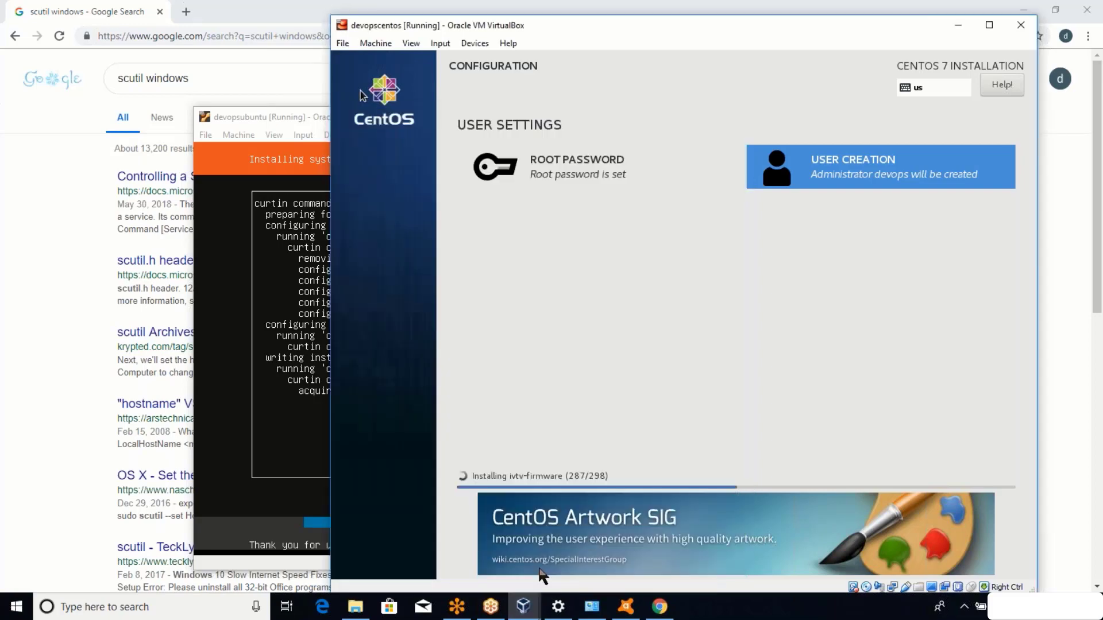
pyautogui.click(644, 300)
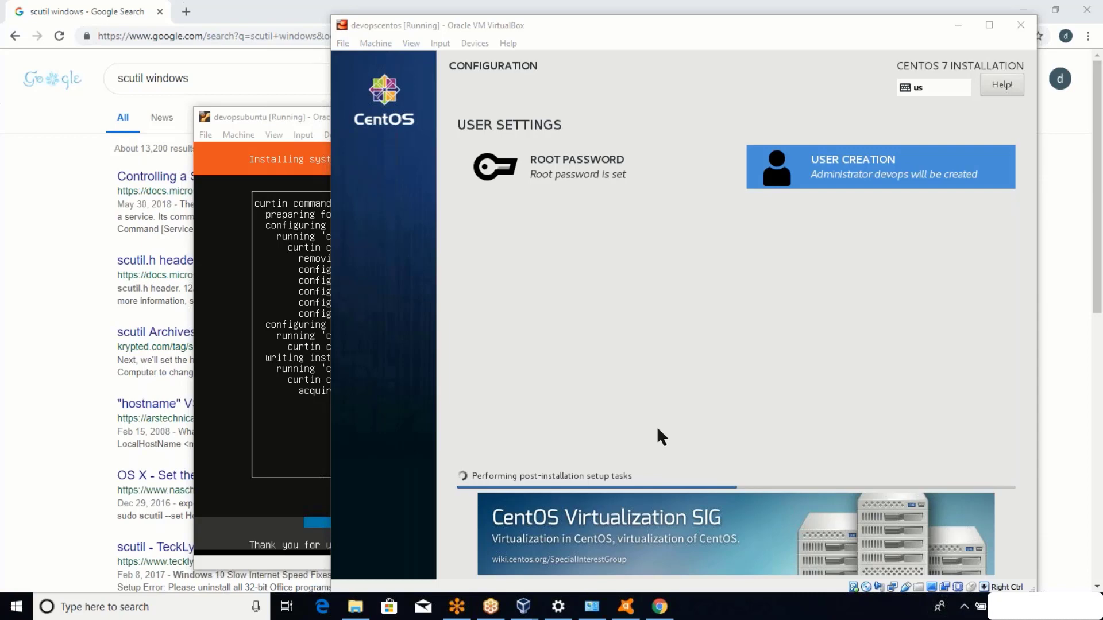
pyautogui.moveTo(523, 612)
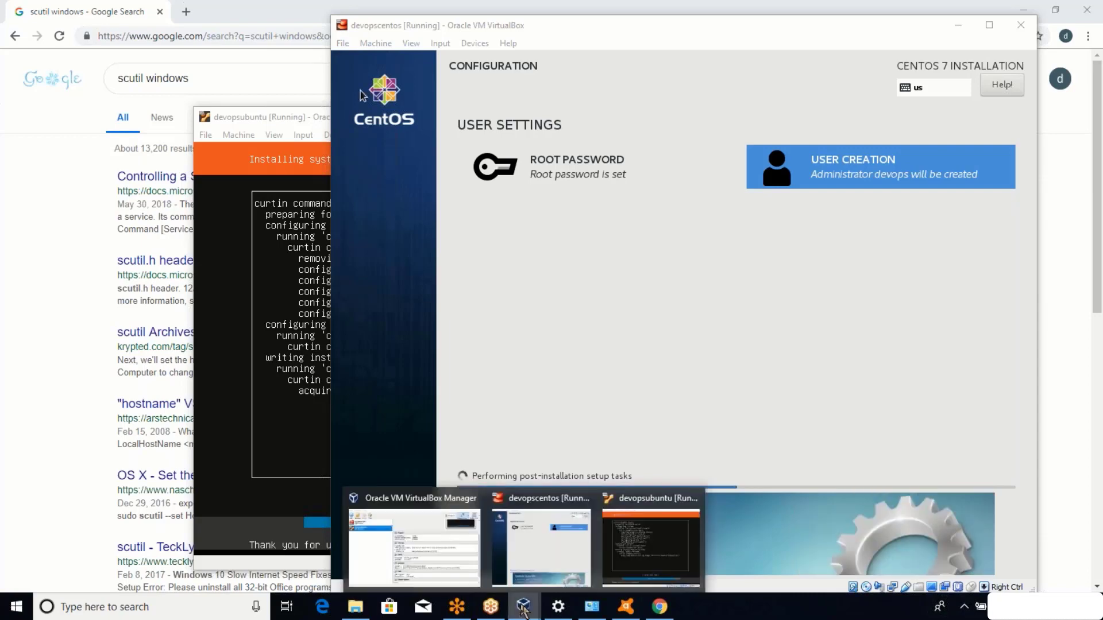
pyautogui.click(527, 572)
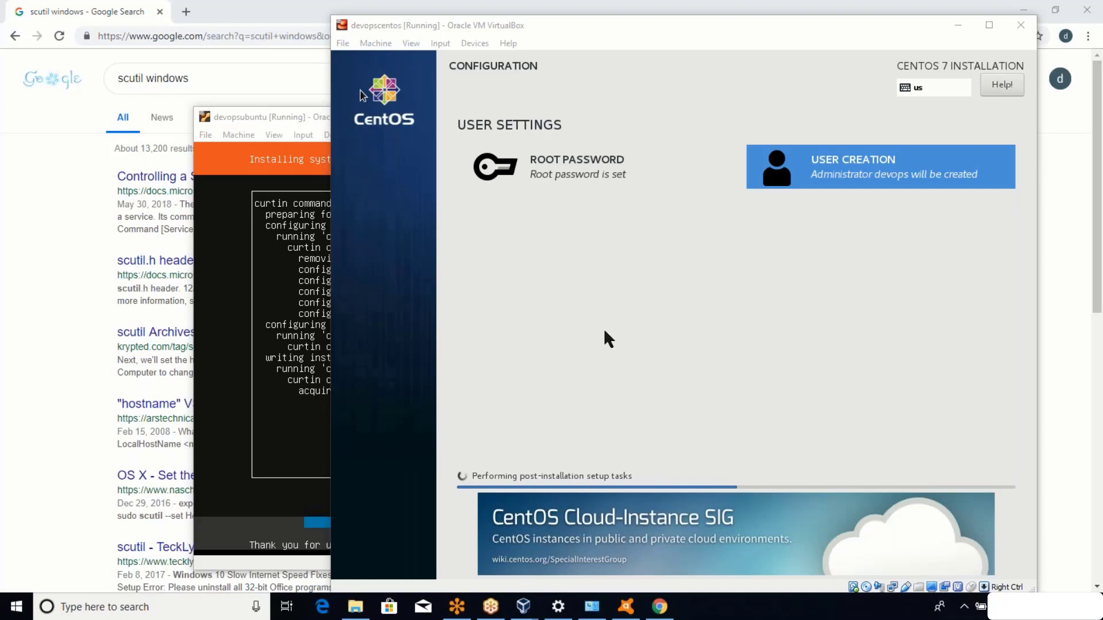
pyautogui.moveTo(522, 608)
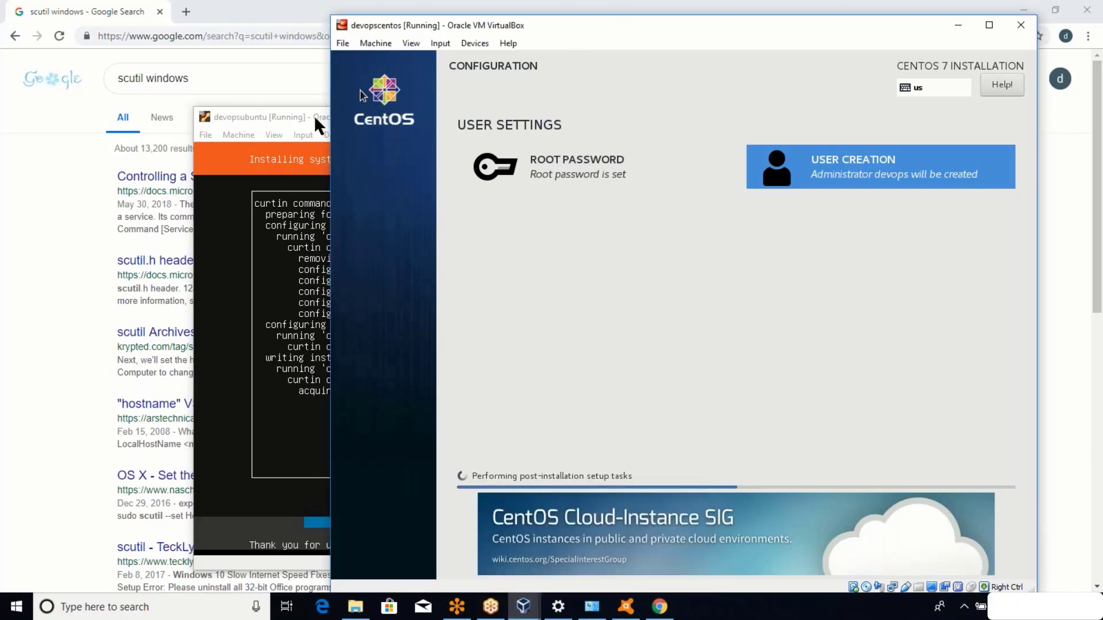
pyautogui.click(586, 616)
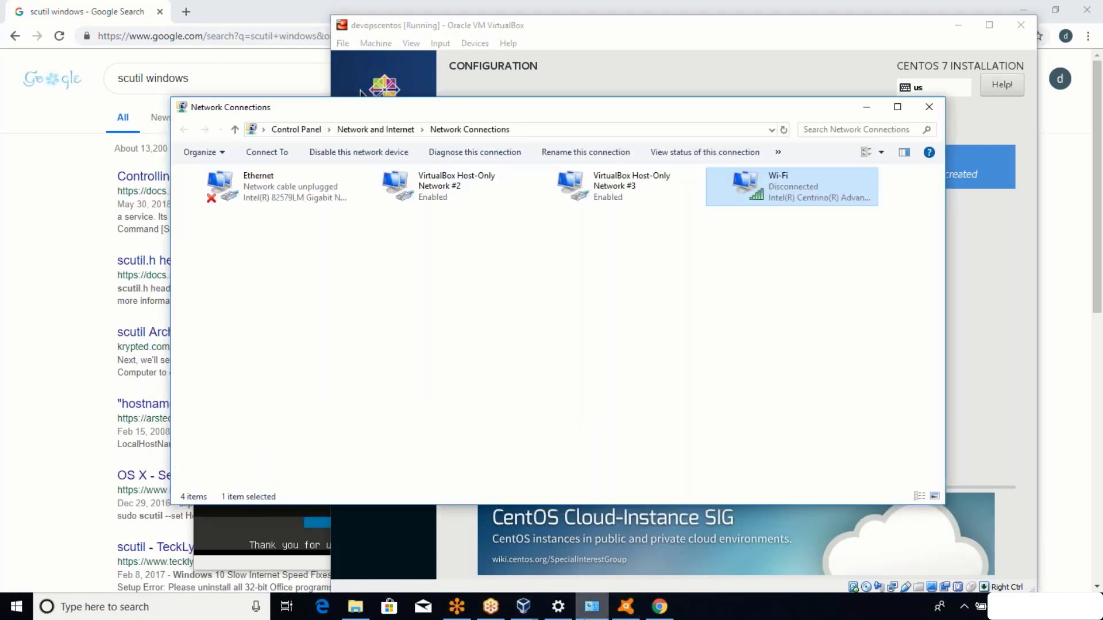
pyautogui.click(586, 616)
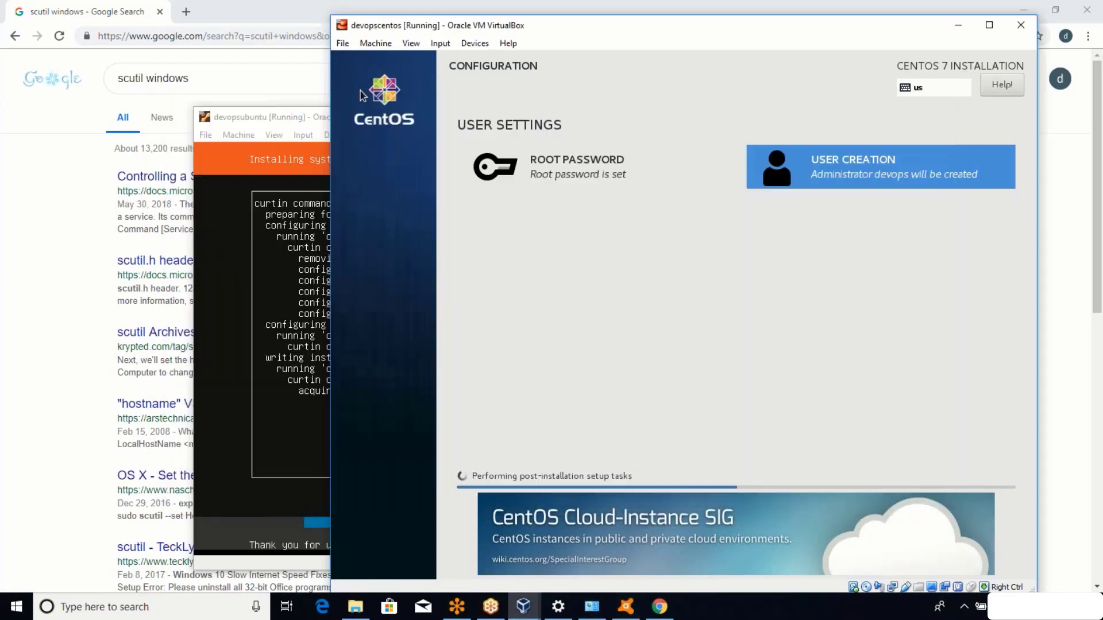
# Launch Task Manager from the taskbar context menu.
pyautogui.click(533, 616)
pyautogui.rightClick(751, 608)
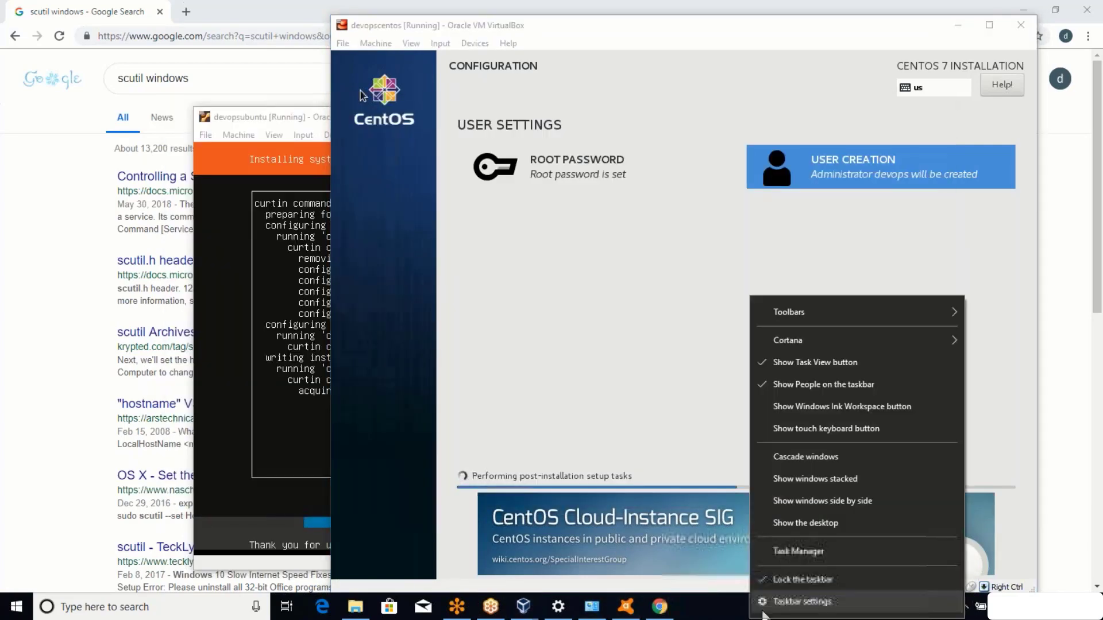
pyautogui.click(798, 552)
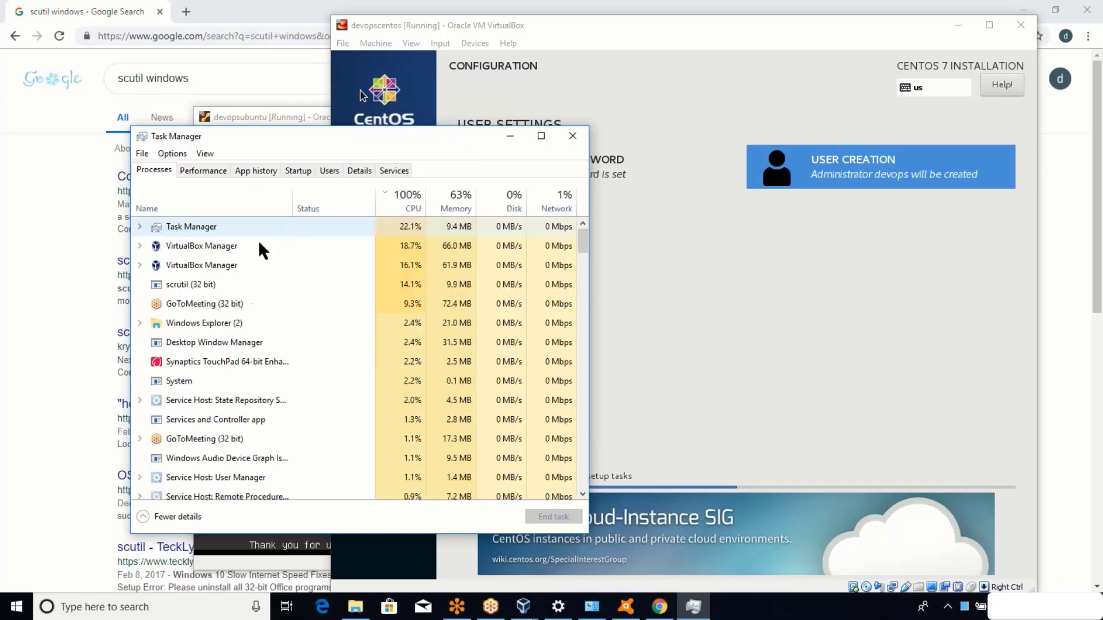
# Sort processes by CPU, end the scrutil process twice, then minimize Task Manager.
pyautogui.click(200, 281)
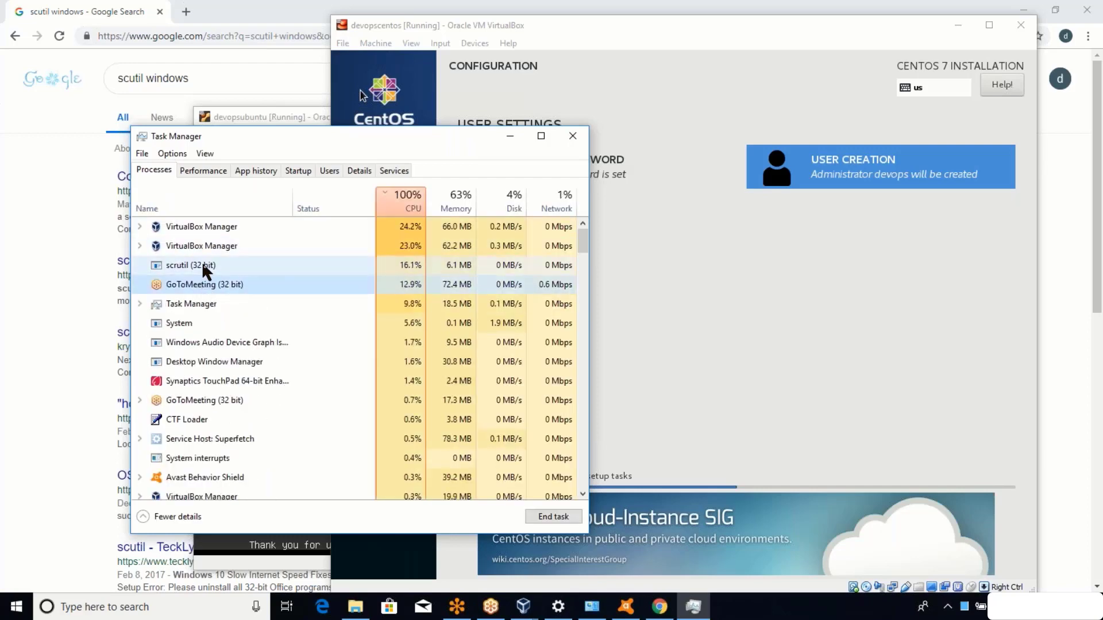
pyautogui.rightClick(203, 266)
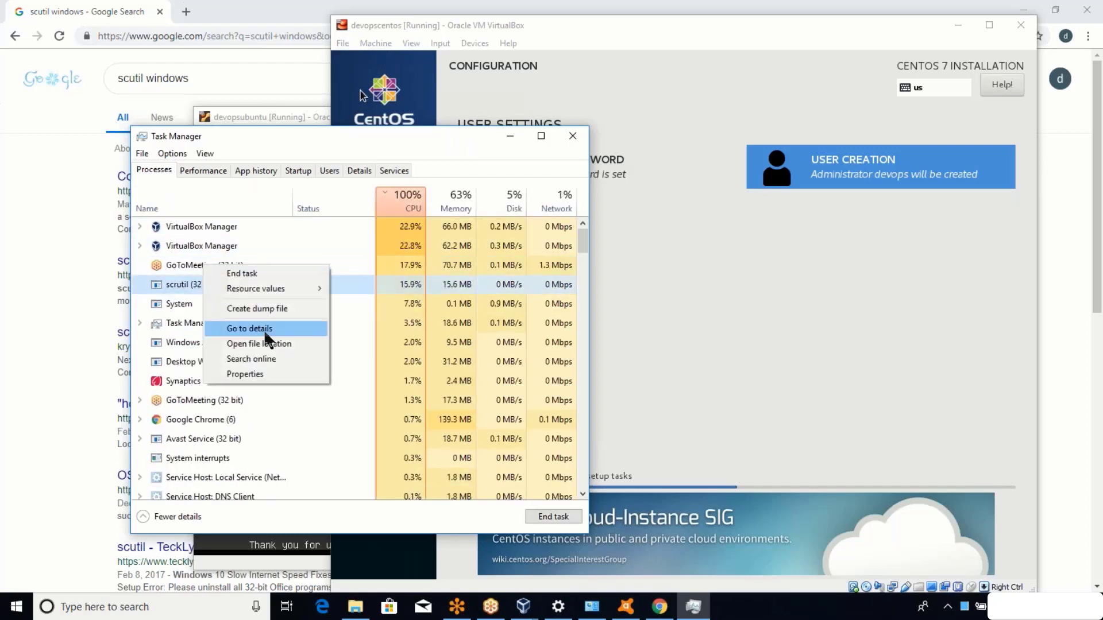
pyautogui.click(289, 274)
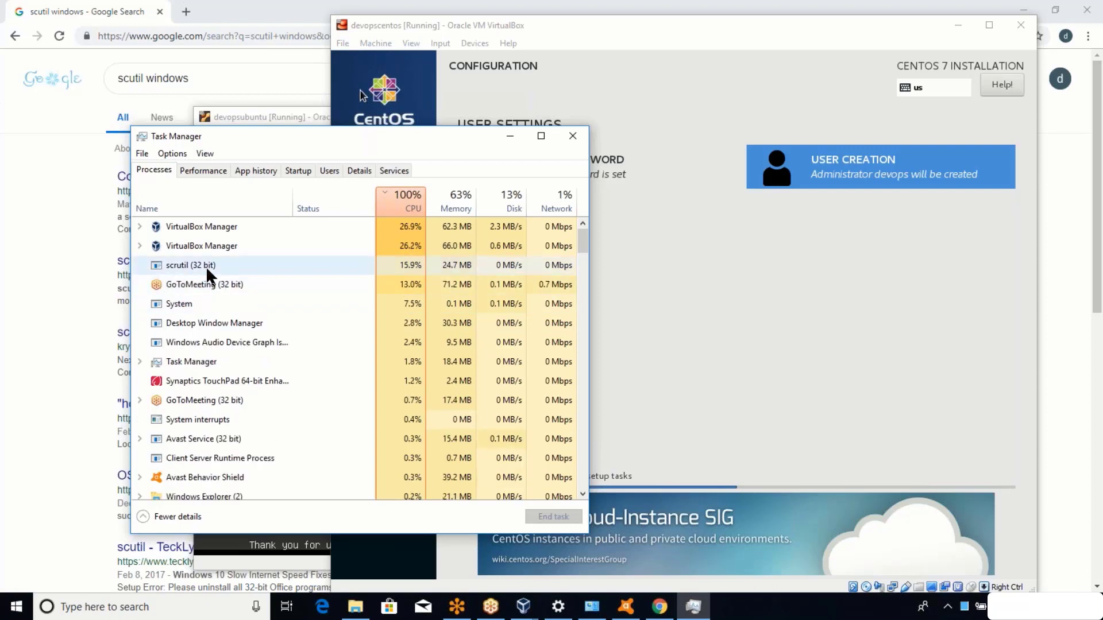
pyautogui.click(207, 265)
pyautogui.rightClick(206, 264)
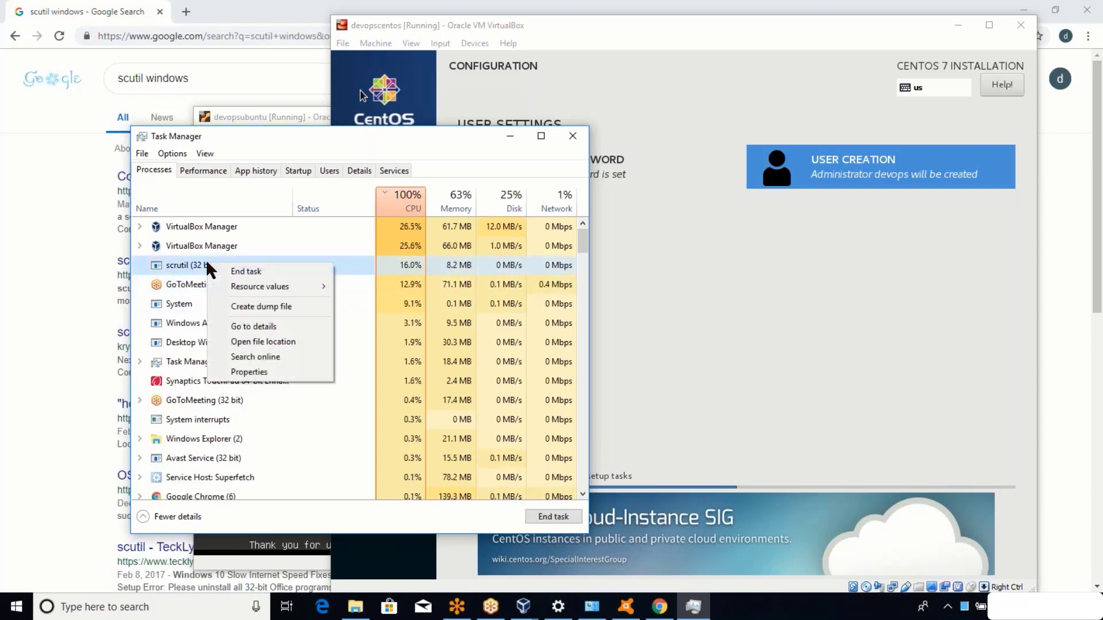
pyautogui.click(225, 269)
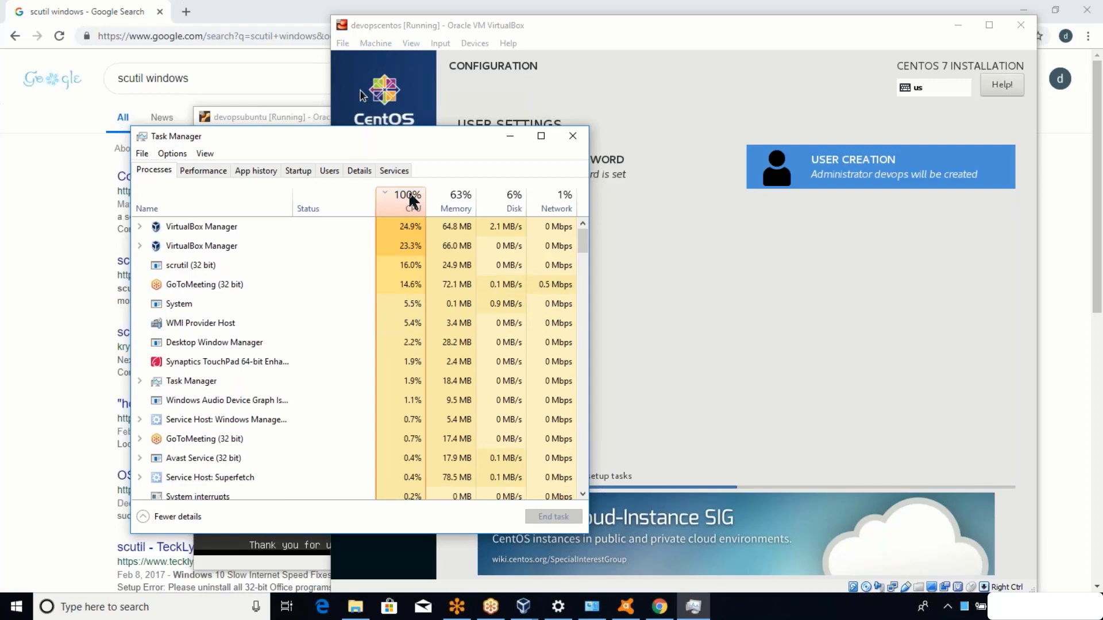
pyautogui.click(510, 136)
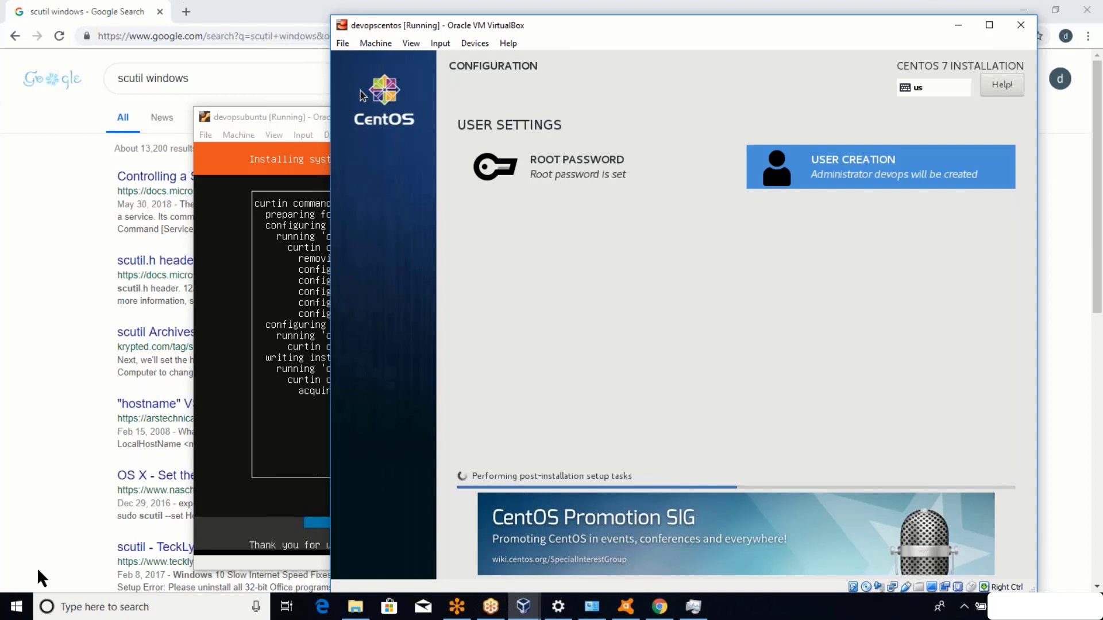
pyautogui.click(8, 616)
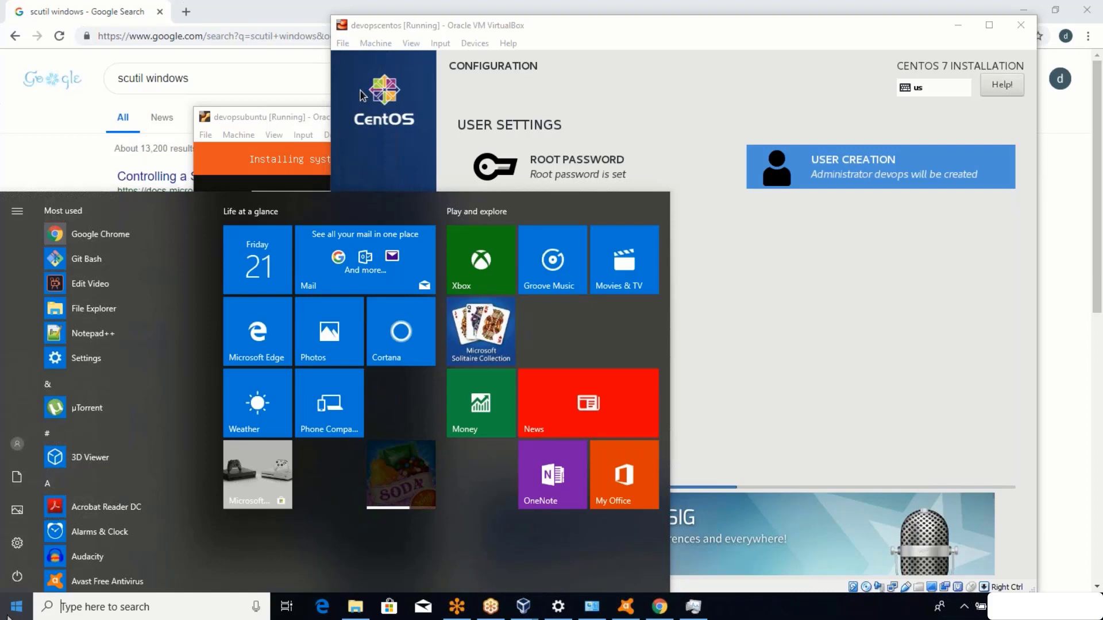
pyautogui.click(8, 614)
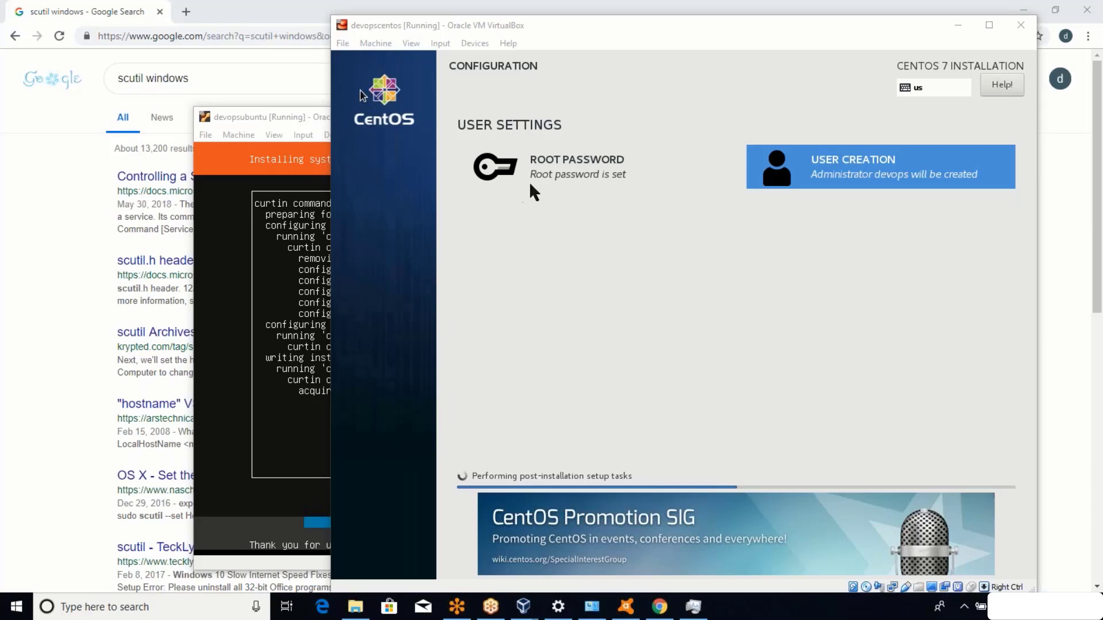
pyautogui.click(301, 116)
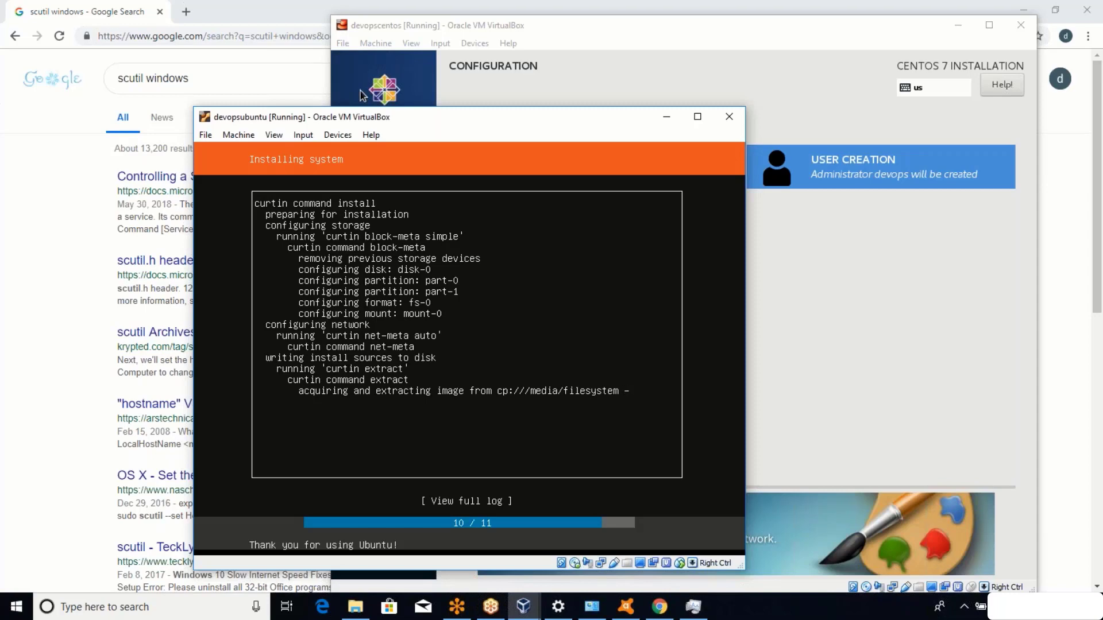
pyautogui.click(608, 24)
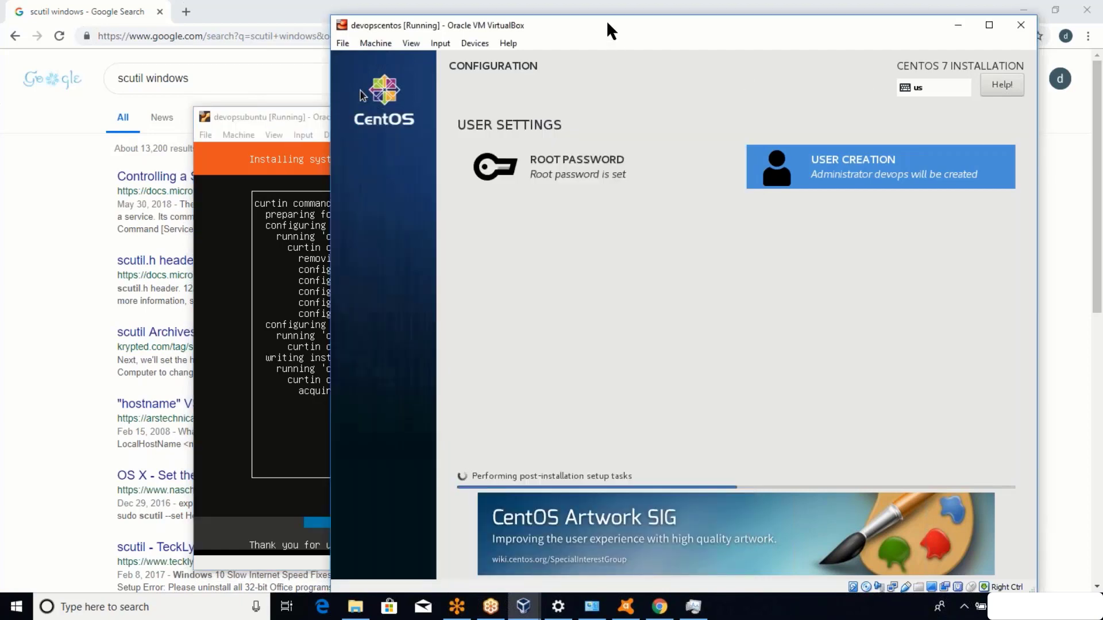